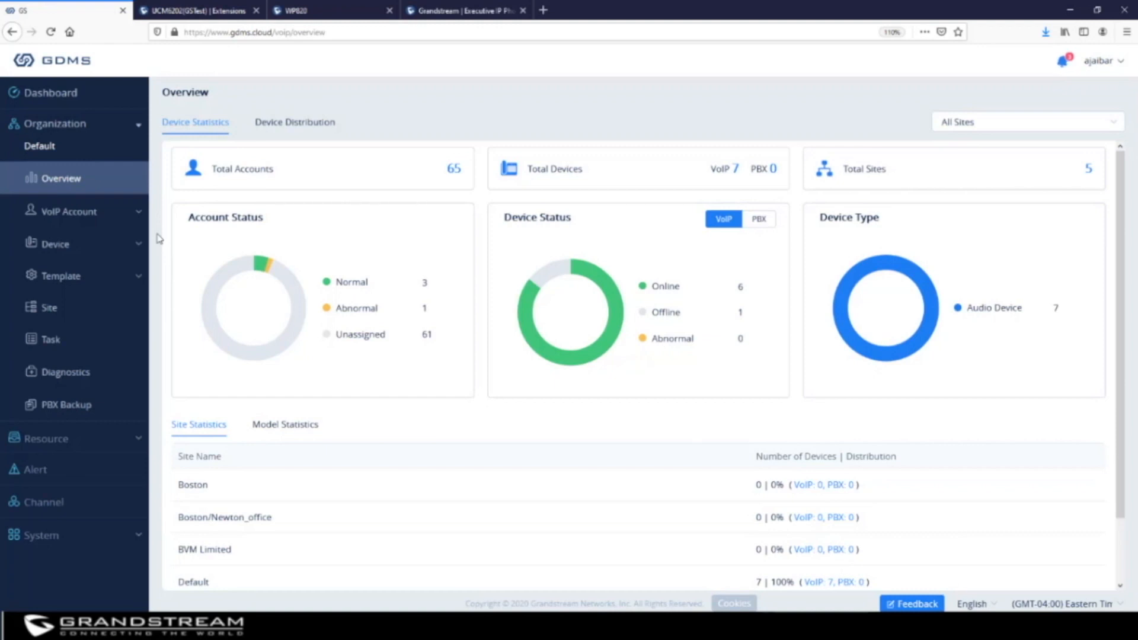
Open the VoIP Device list and review the status of all seven devices
click(80, 248)
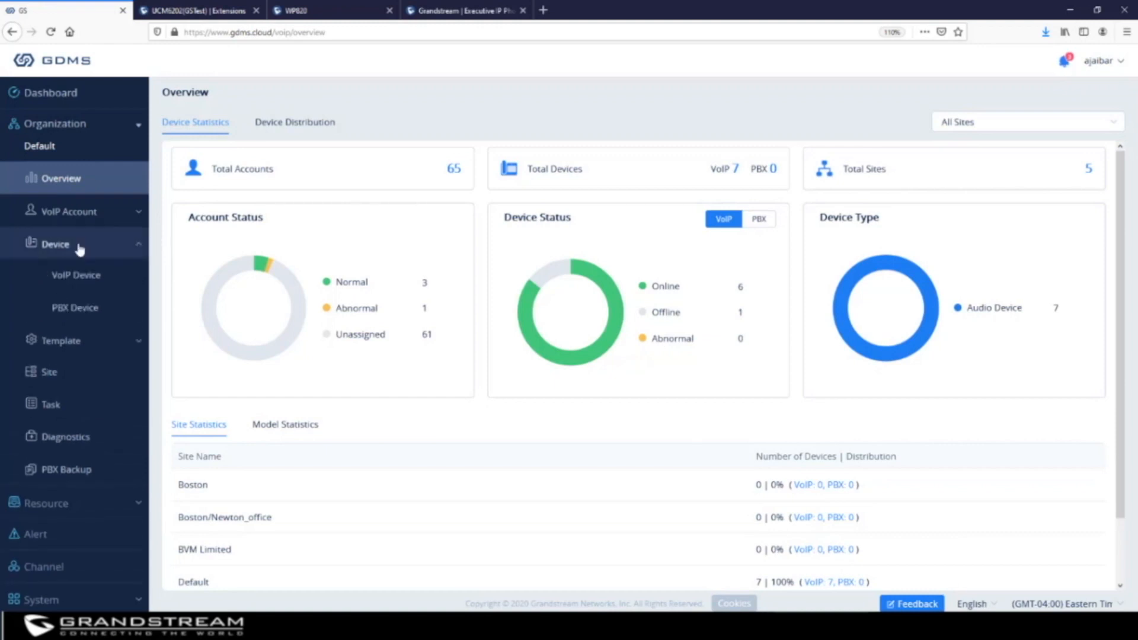
click(82, 282)
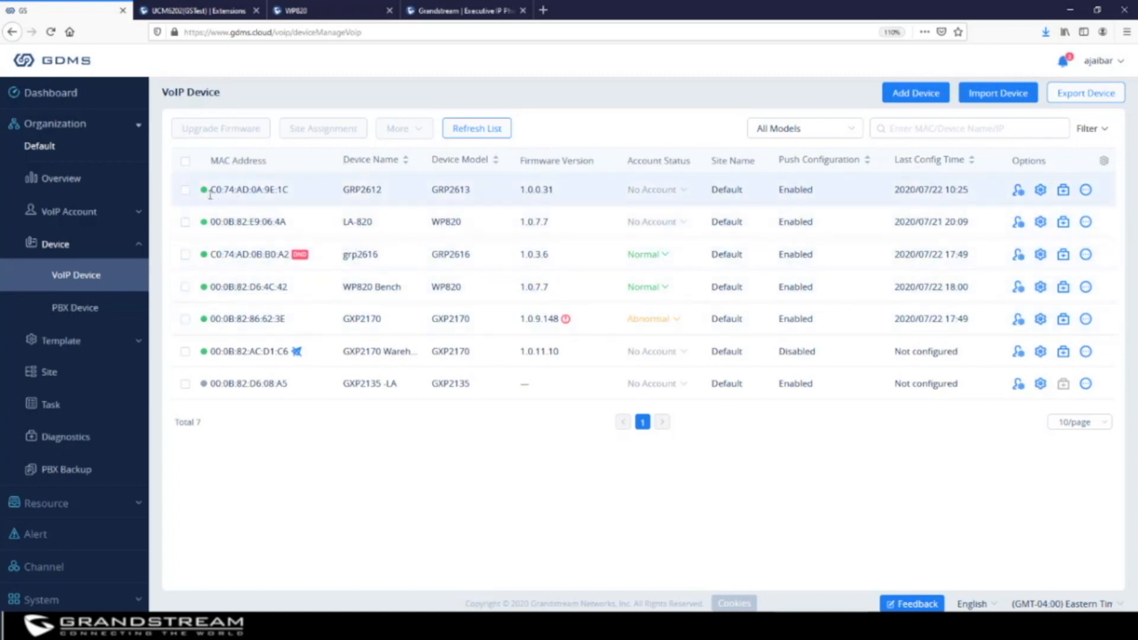
mouse_move(206, 194)
mouse_move(205, 386)
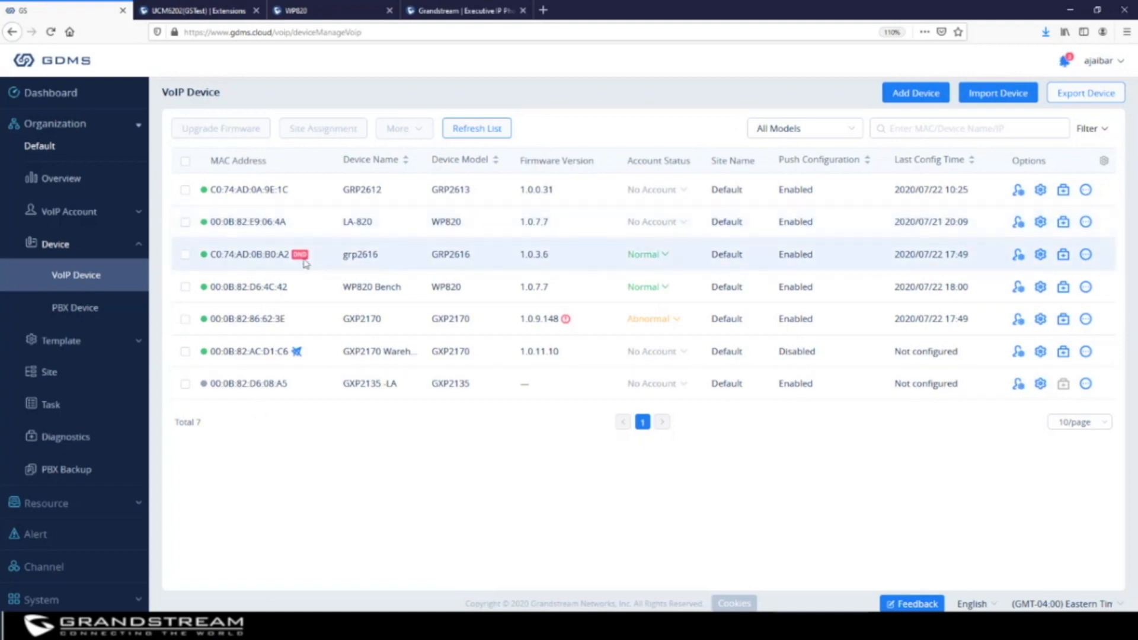
mouse_move(302, 258)
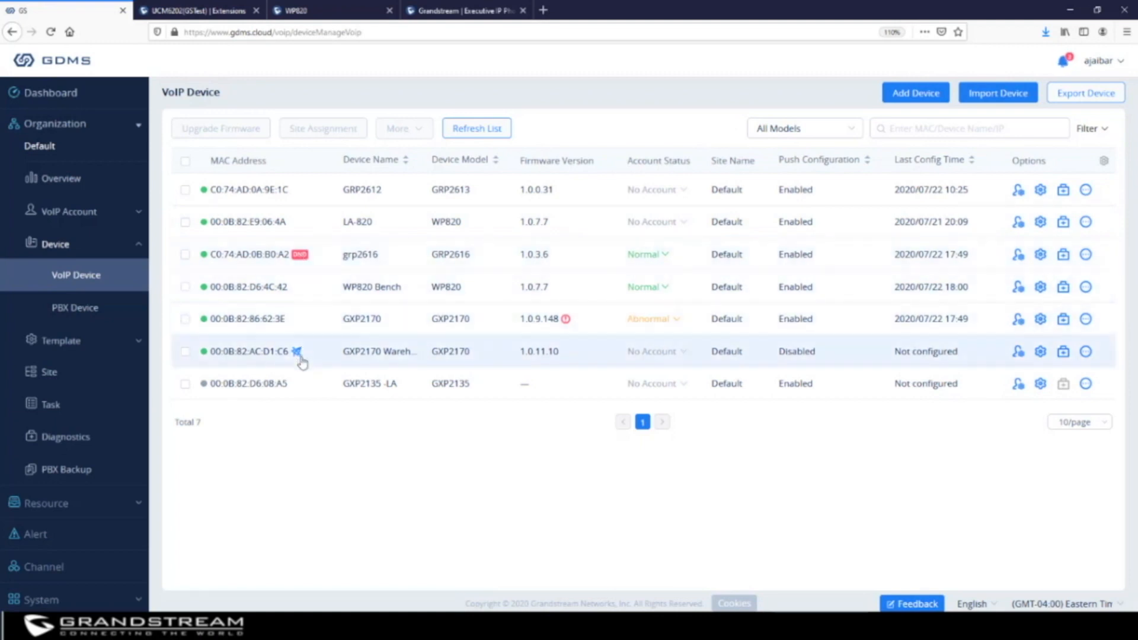
mouse_move(299, 358)
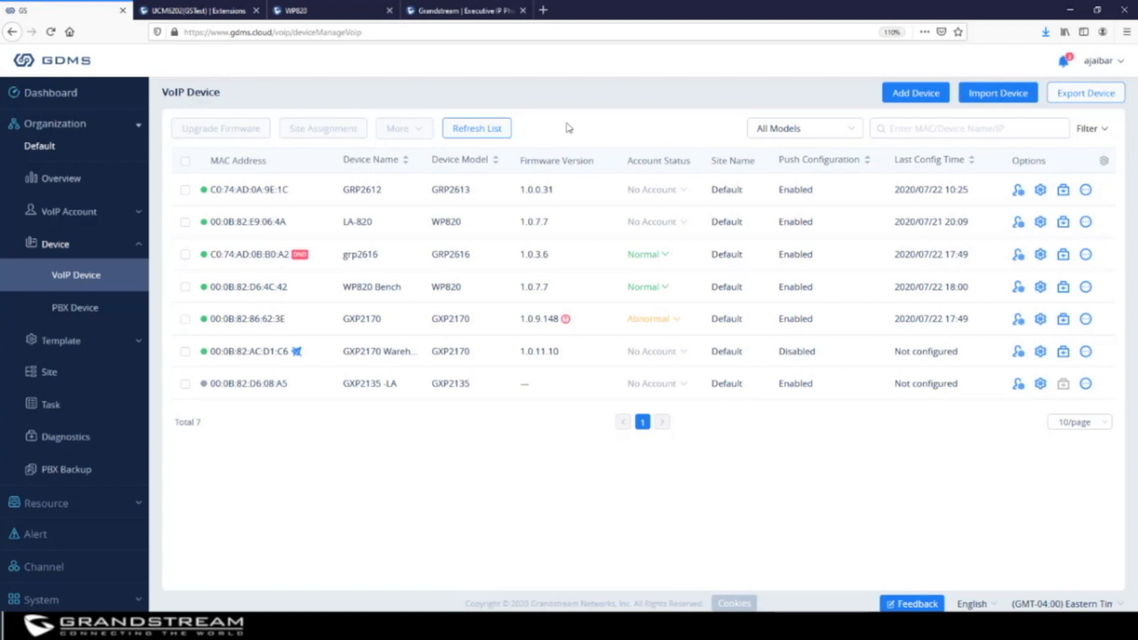
Add device 'Receptionist' with MAC c0:74:ad:0e:4d:54, the pasted serial number, and site Default
click(917, 93)
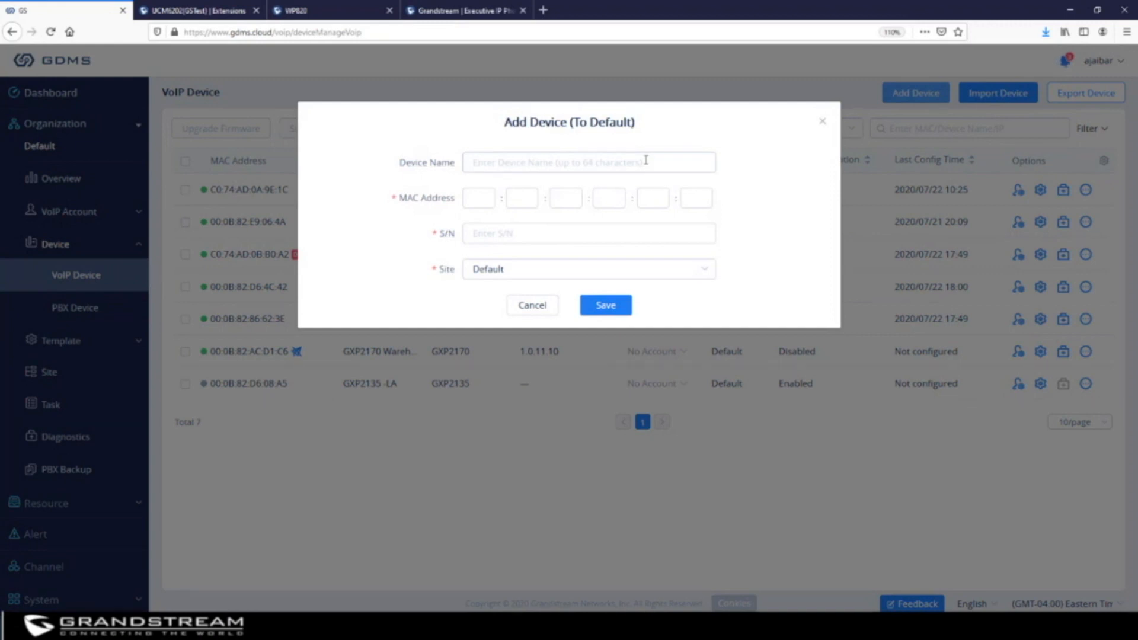
click(567, 167)
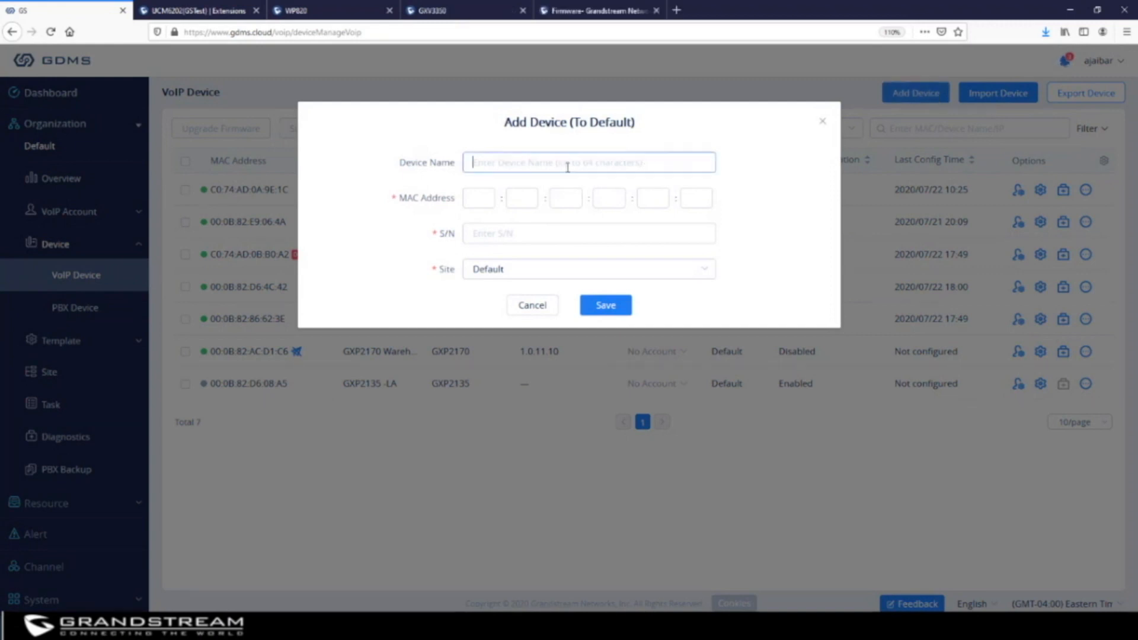
text(Receptionist)
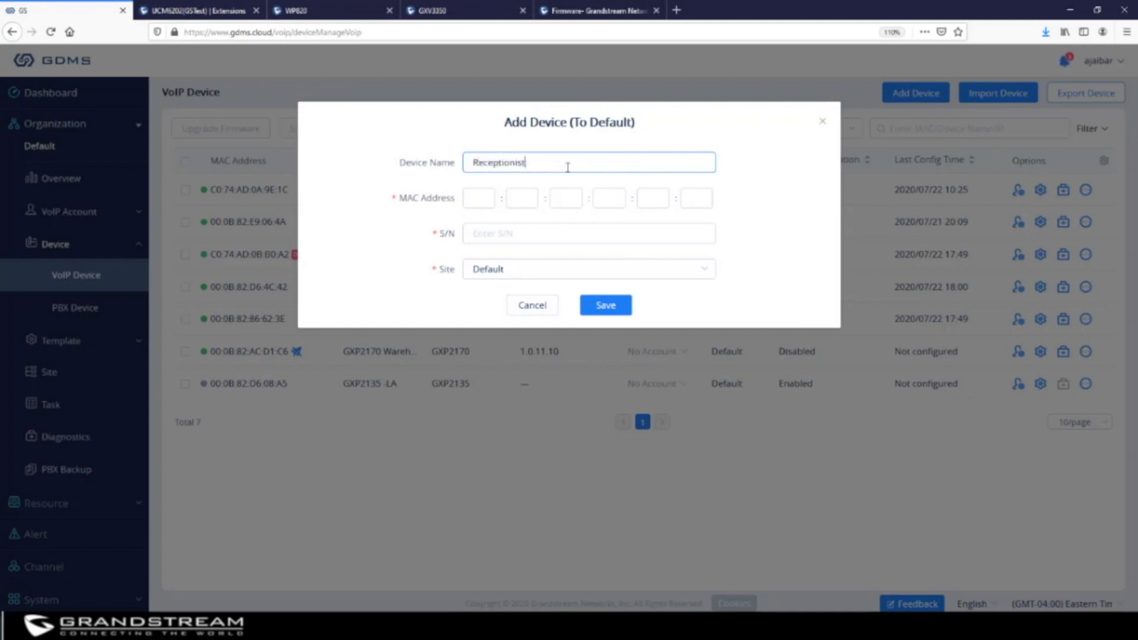
key(Tab)
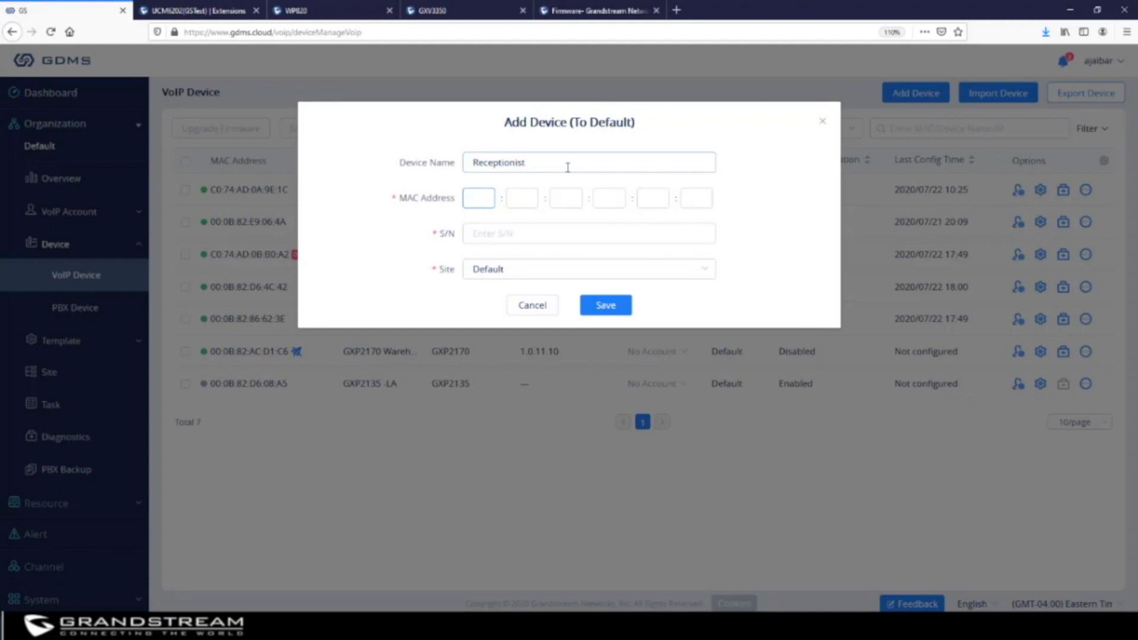
text(c0:74:a)
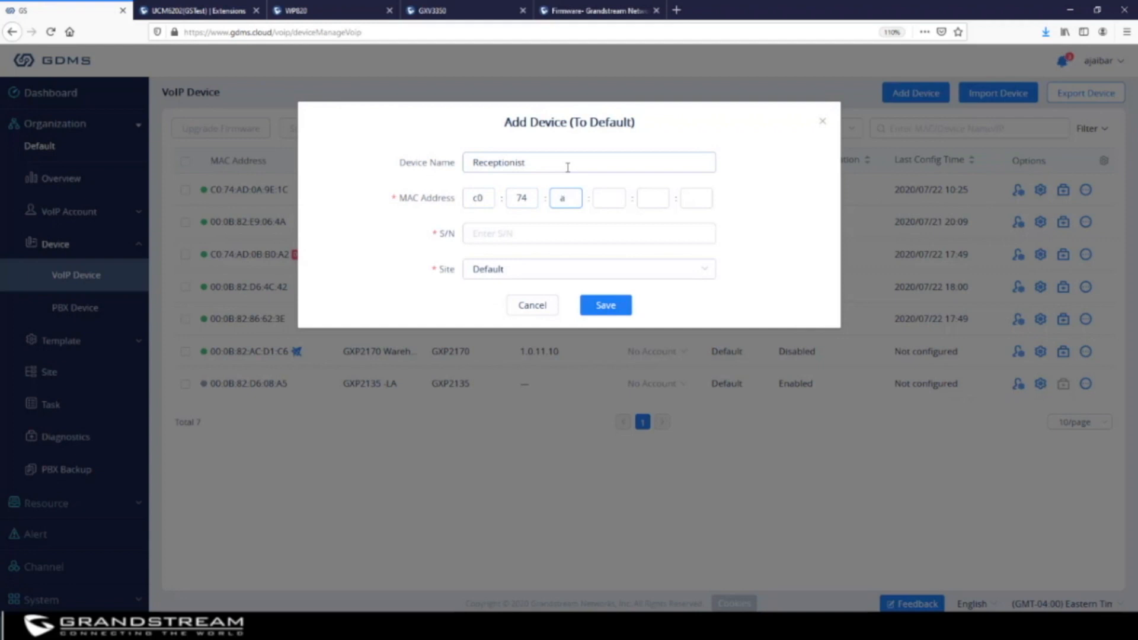
text(d:)
text(0)
text(e:4d:)
text(54)
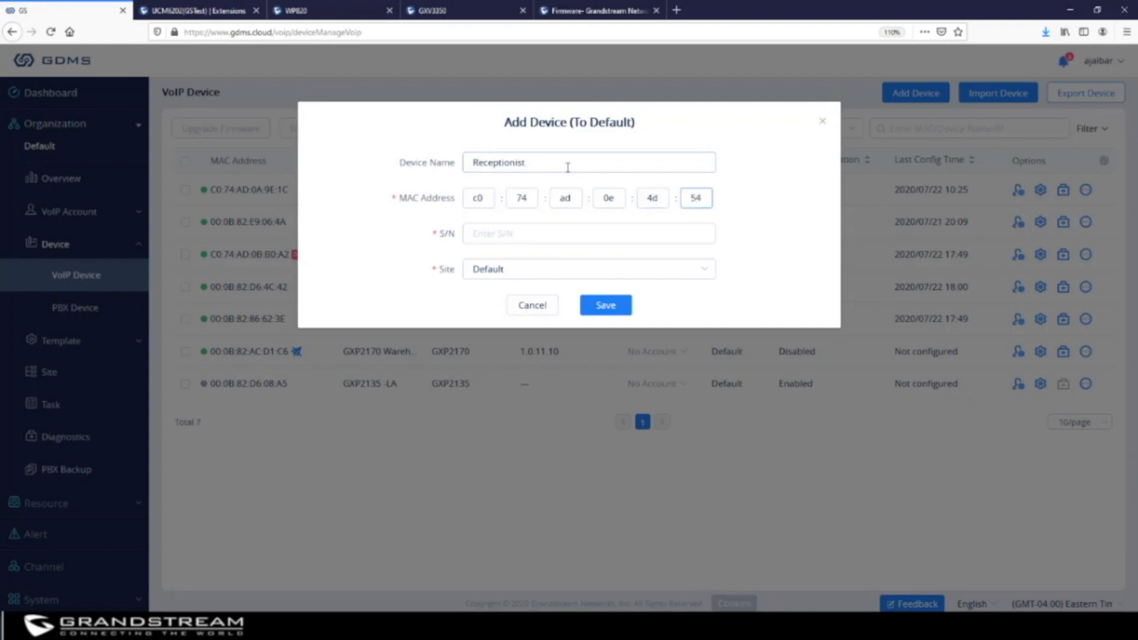
click(532, 235)
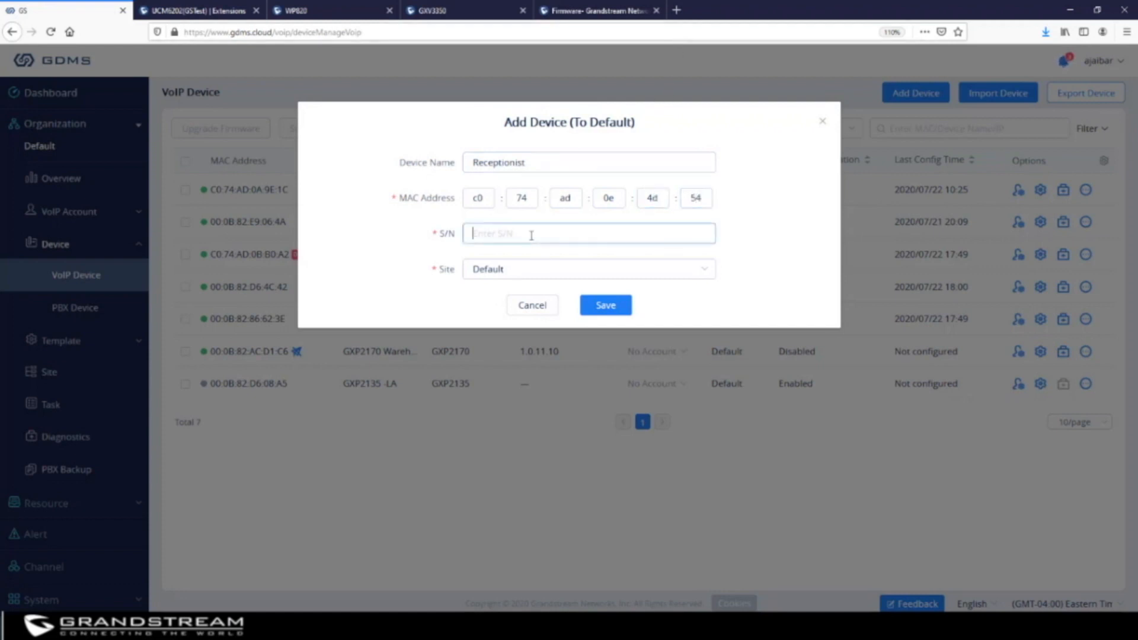
right_click(532, 236)
click(560, 287)
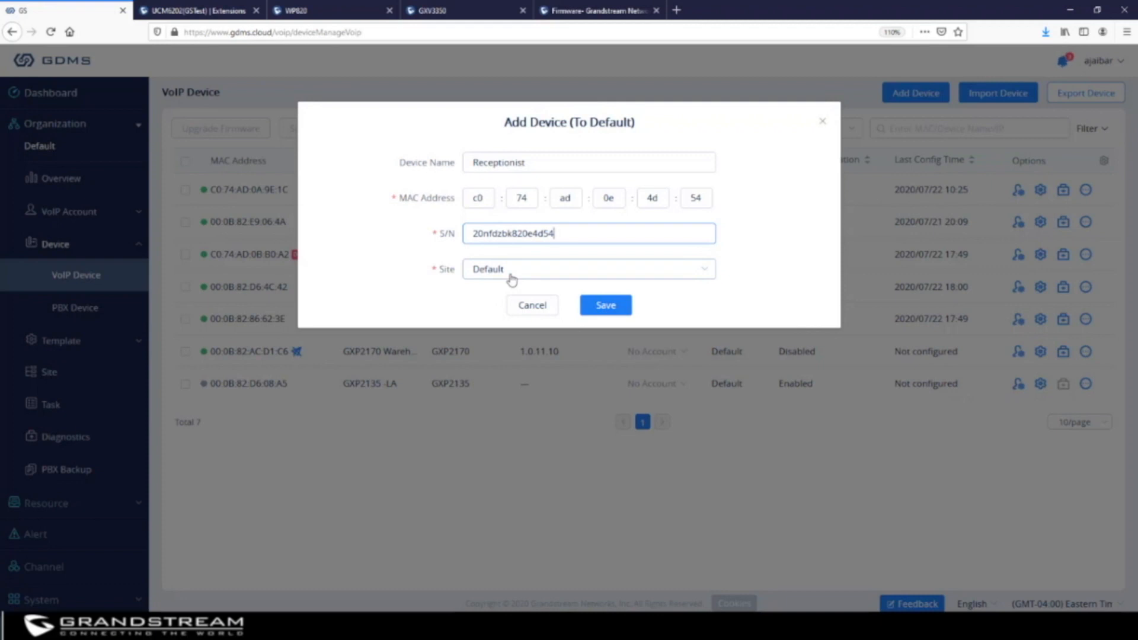
click(703, 274)
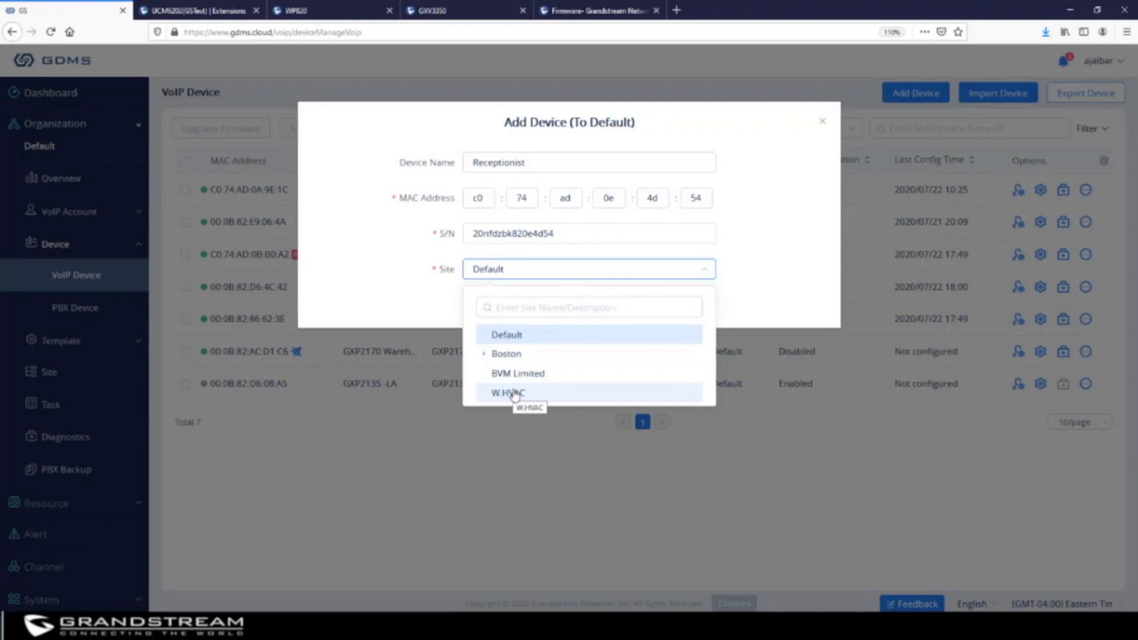
click(764, 257)
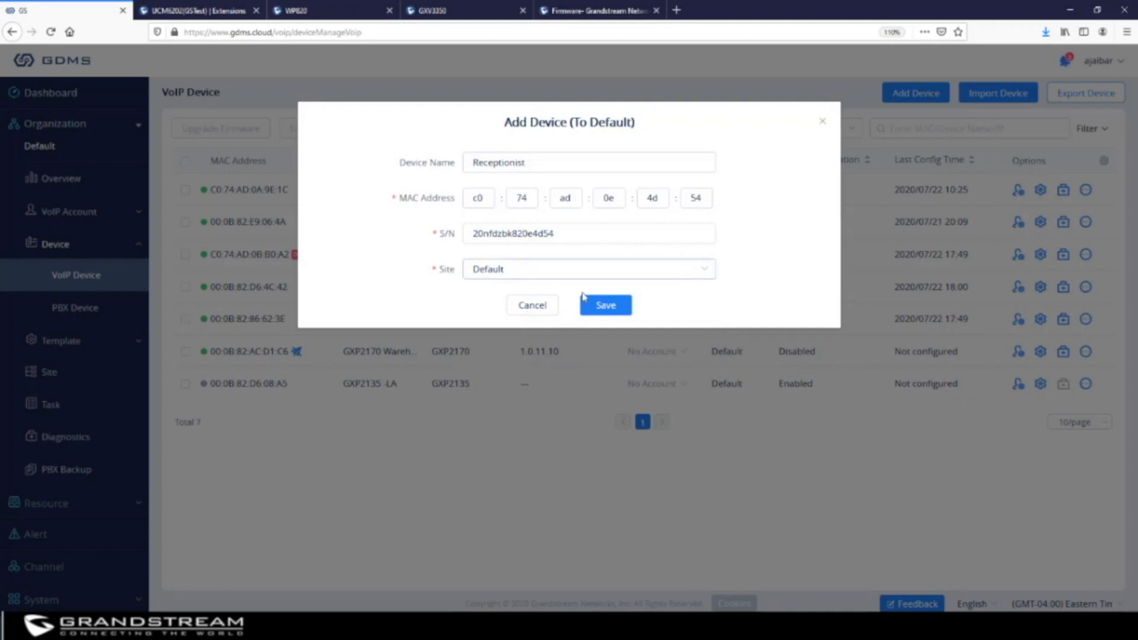
click(607, 306)
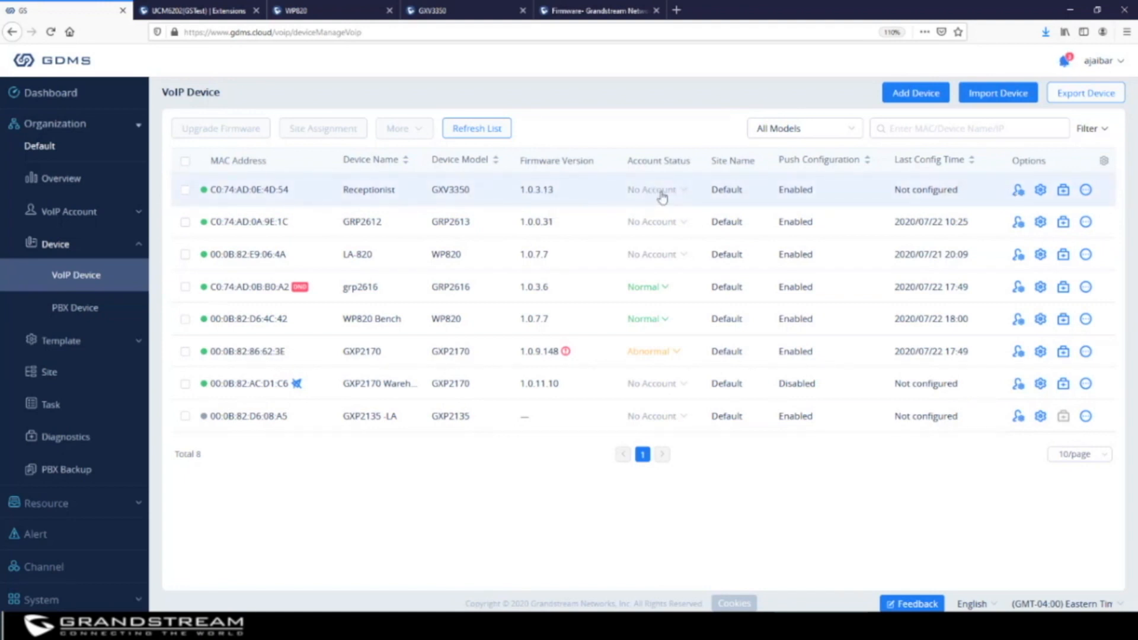
Assign extension 1014 to Account1 of the Receptionist GXV3350 and push it with Save and Apply
click(1018, 191)
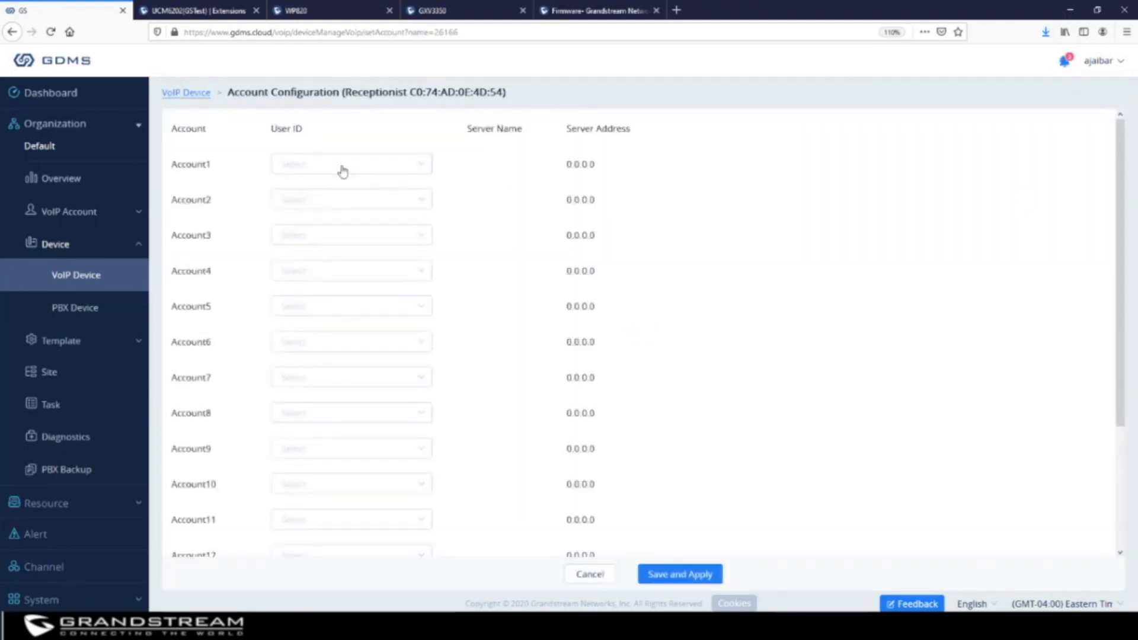
click(343, 170)
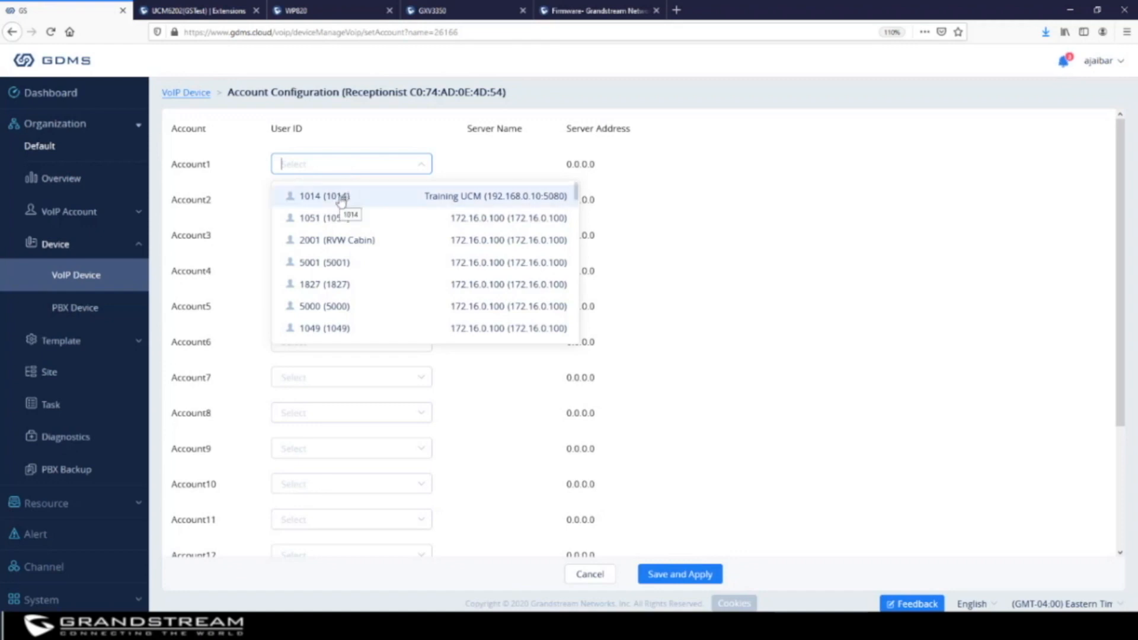
click(341, 201)
scroll(680, 330, down, 3)
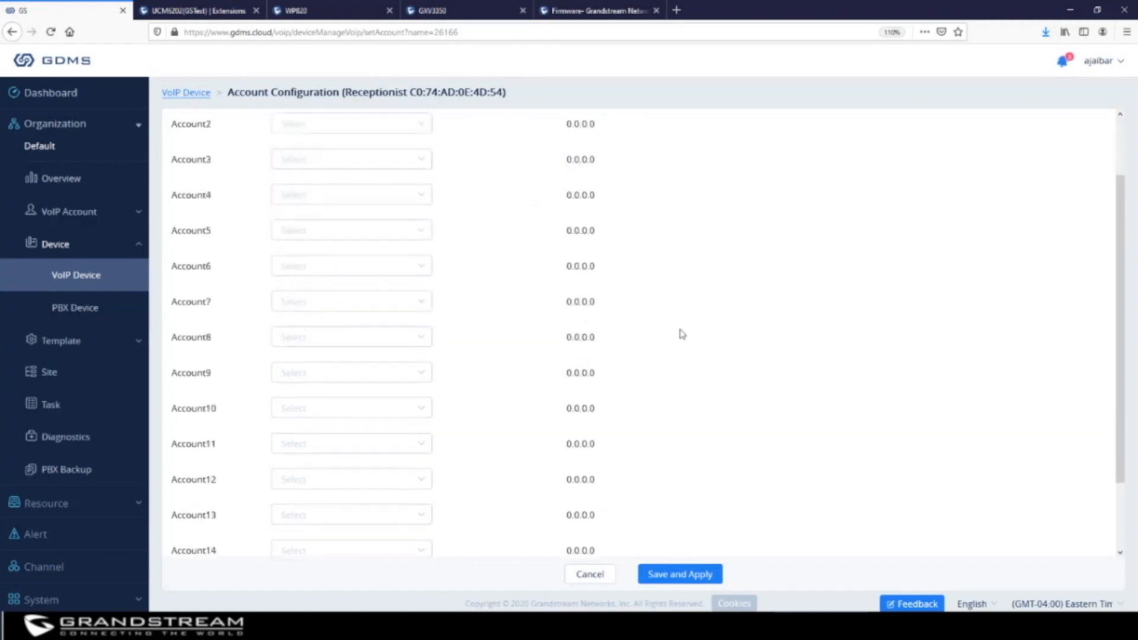
click(683, 579)
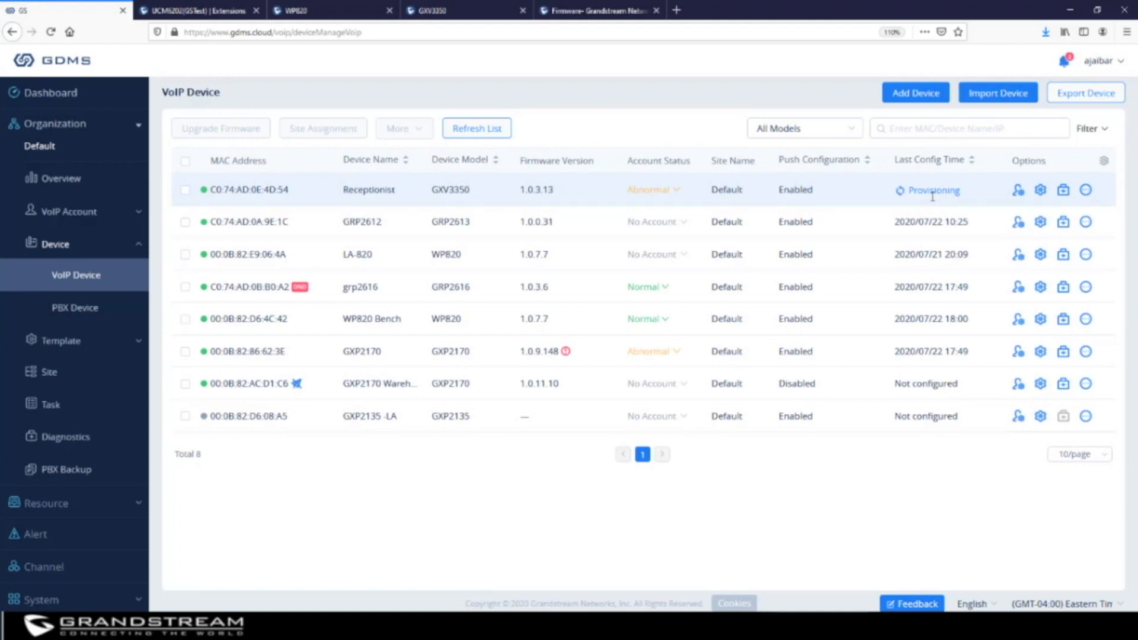
Open Set Parameters for the Receptionist phone, toggling to the text editor and back to the GUI
click(1041, 190)
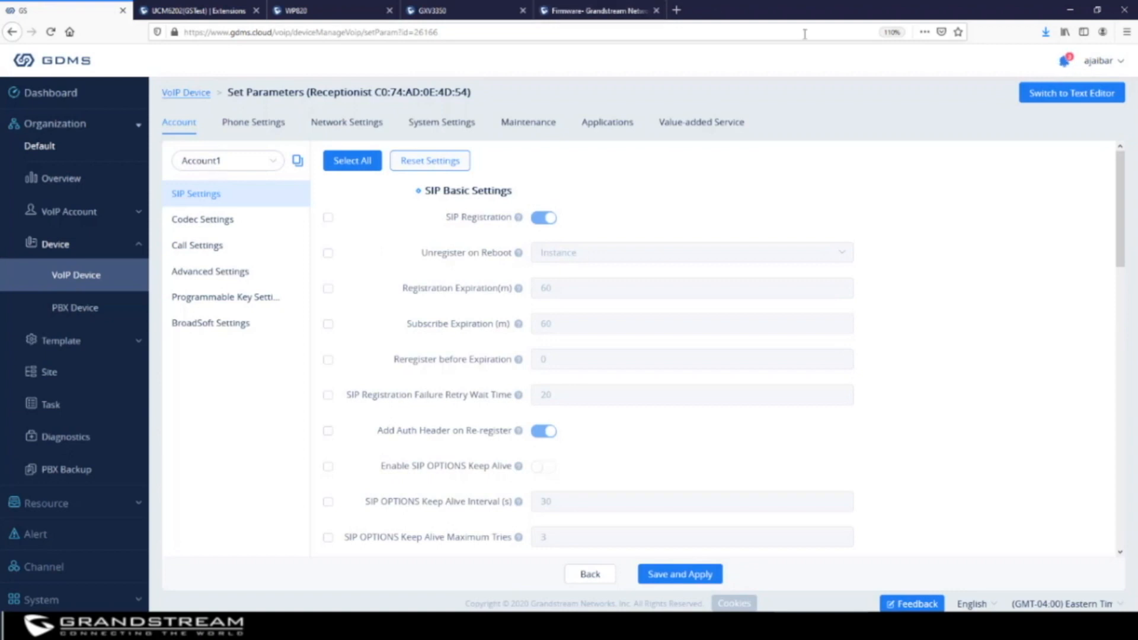
click(1076, 98)
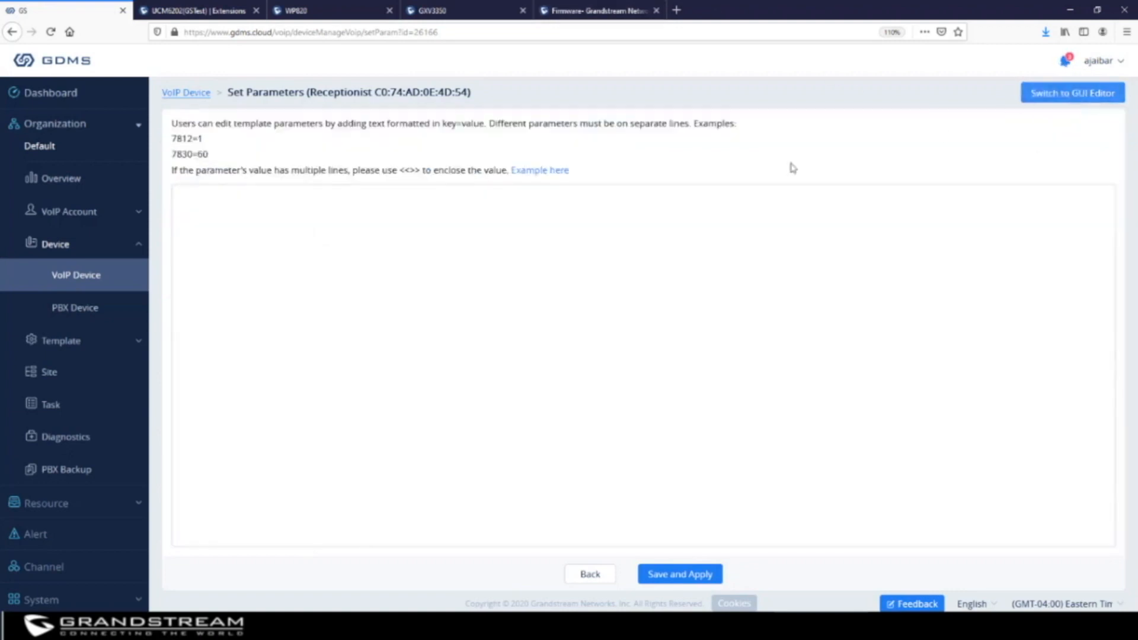
click(1086, 99)
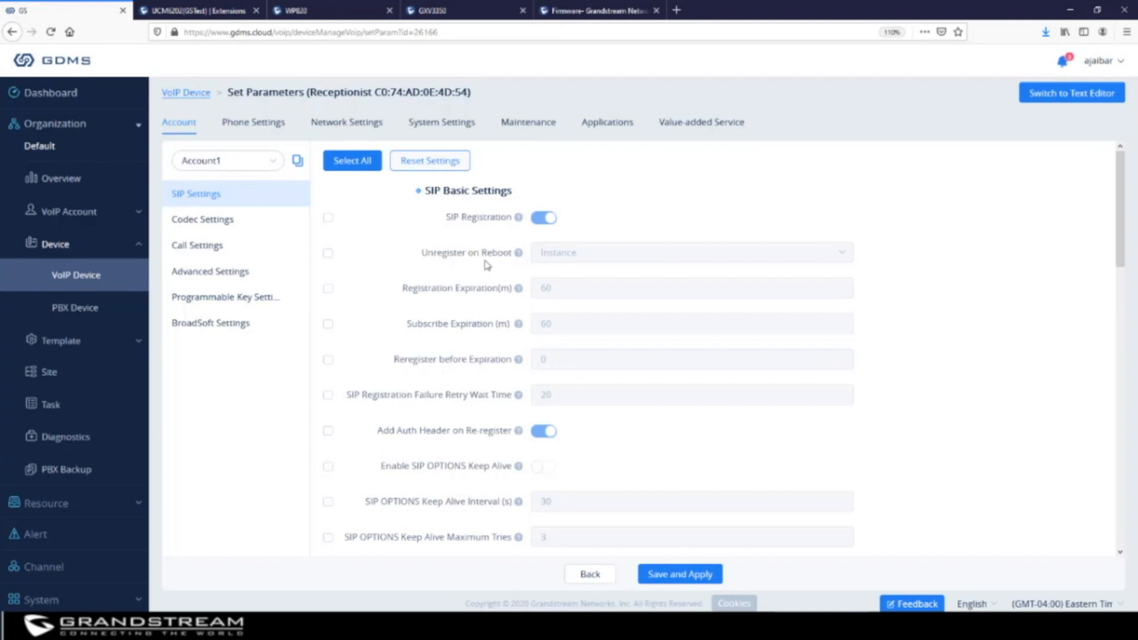
Enable and change Account1's Registration Expiration to 4 and Subscribe Expiration to 20 minutes
click(327, 289)
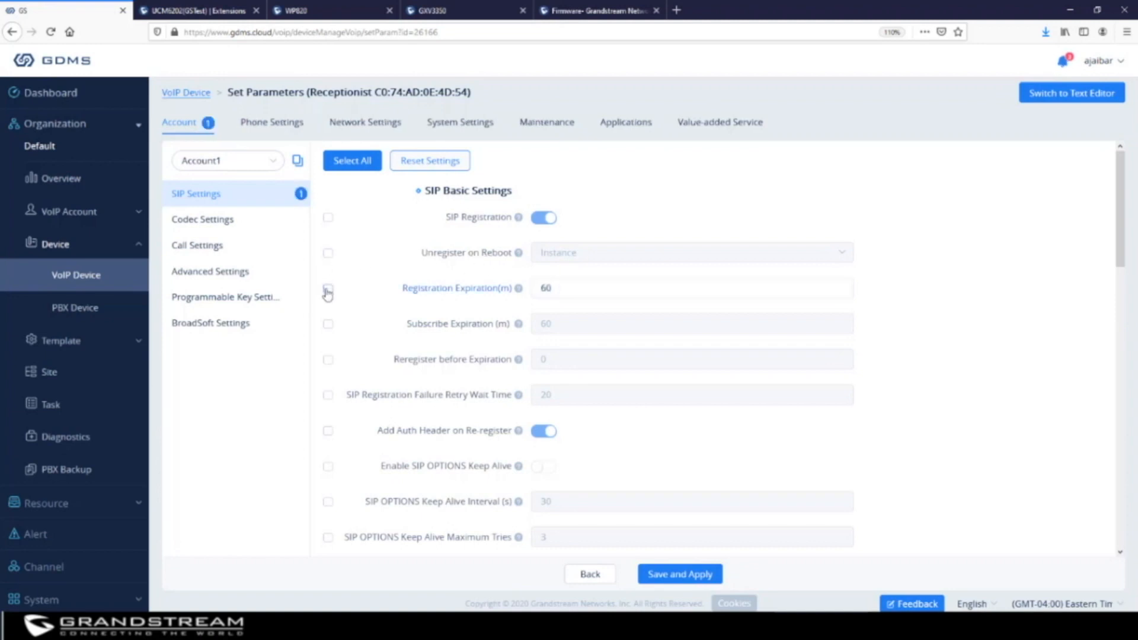
drag(553, 290, 516, 290)
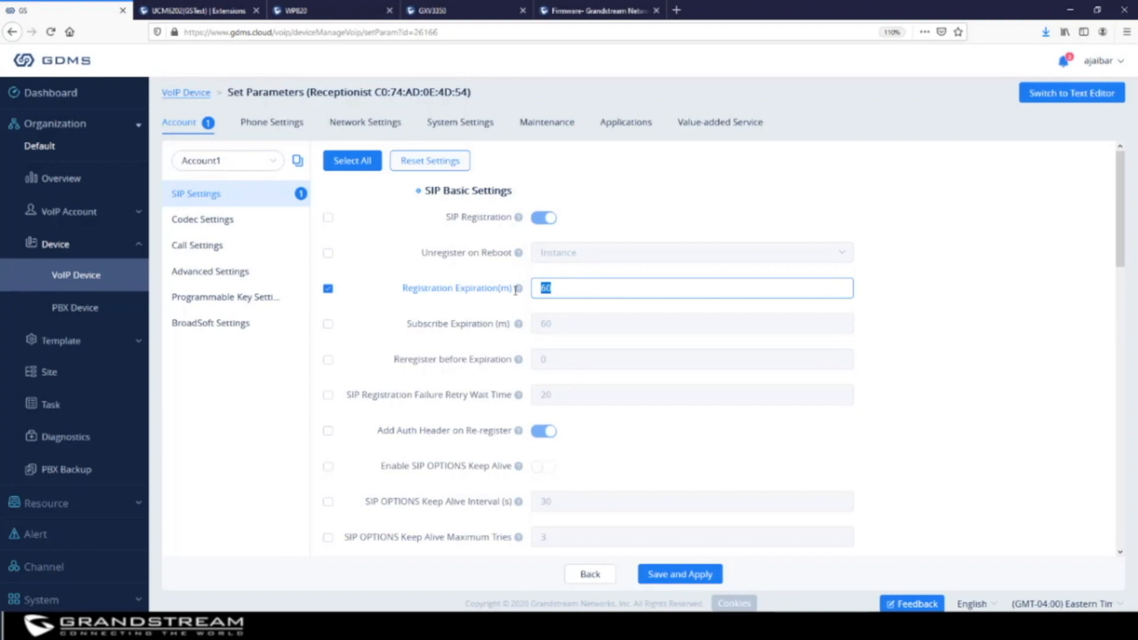
text(4)
click(327, 325)
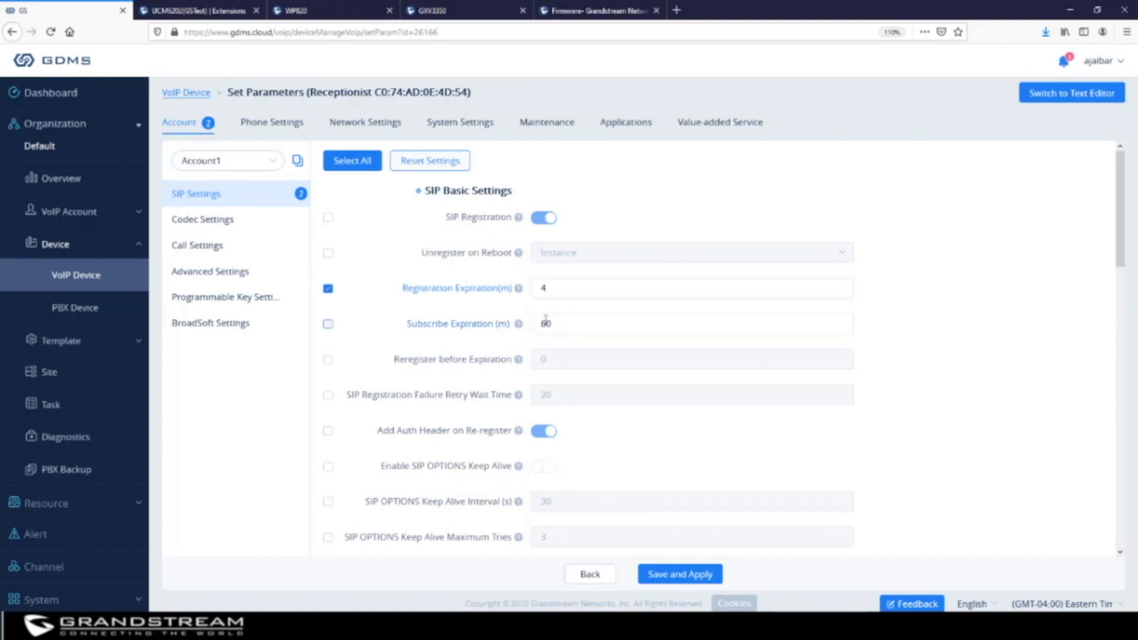
click(545, 323)
double_click(545, 323)
text(20)
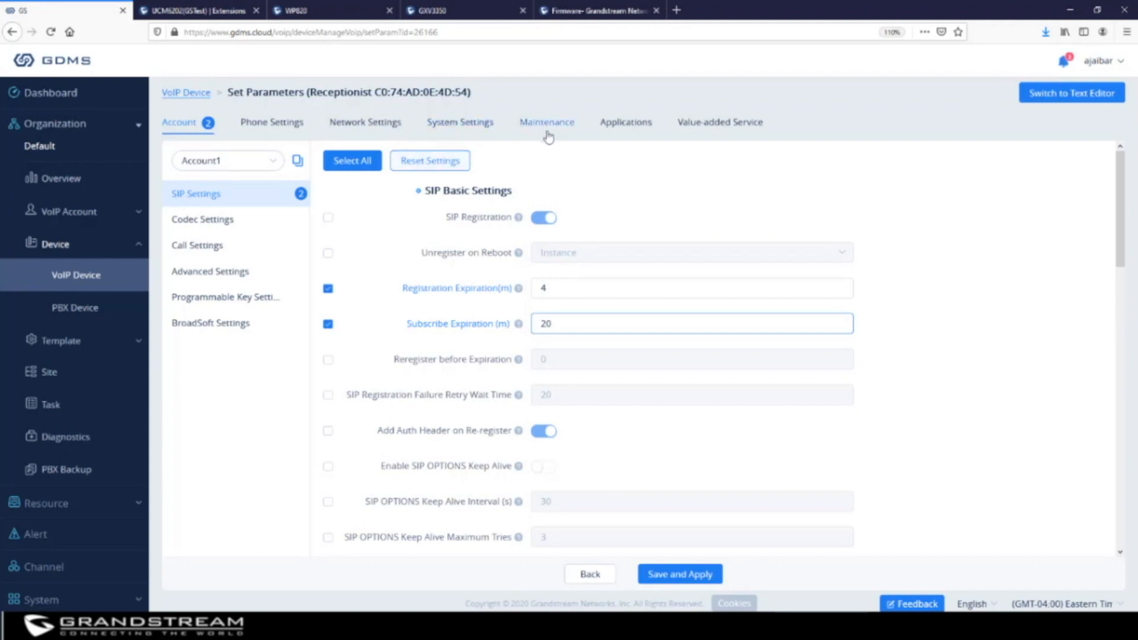
Switch to the text editor to see the pending changes 32=4 and 26051=20
click(1060, 93)
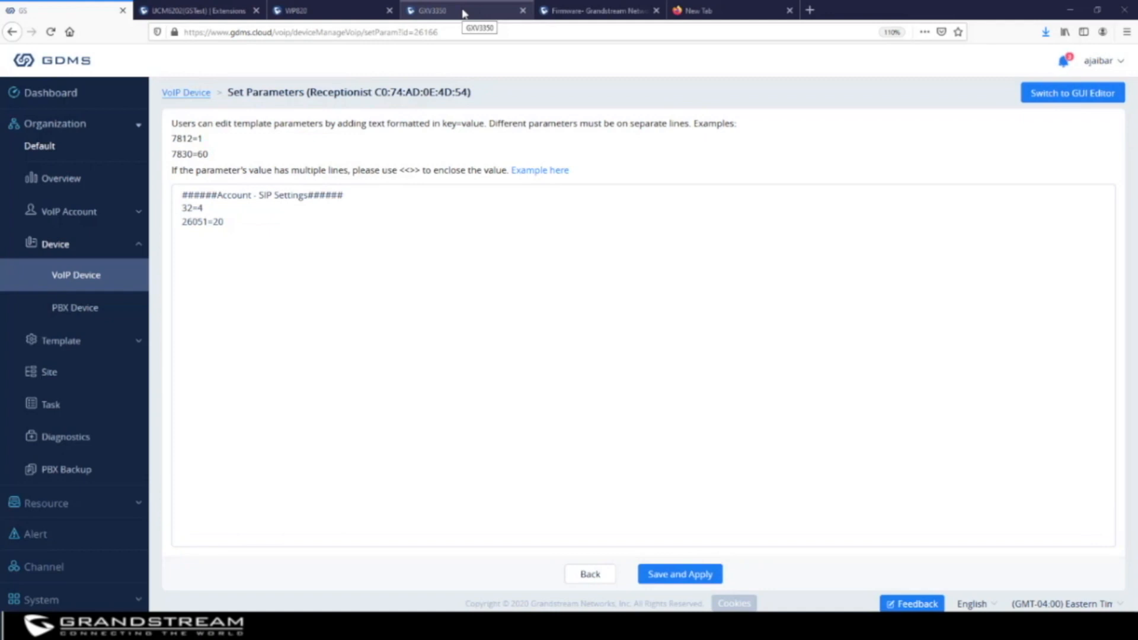
In the GXV3350 web UI, scroll Account 1's settings to Outbound Proxy and open its context menu
click(464, 14)
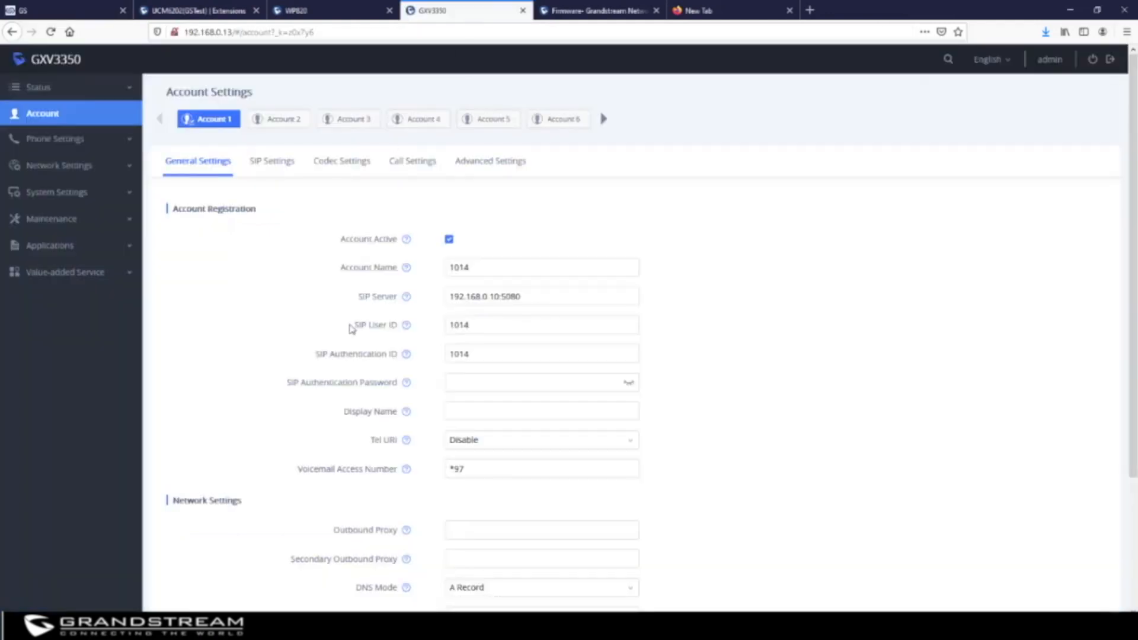
scroll(350, 329, down, 3)
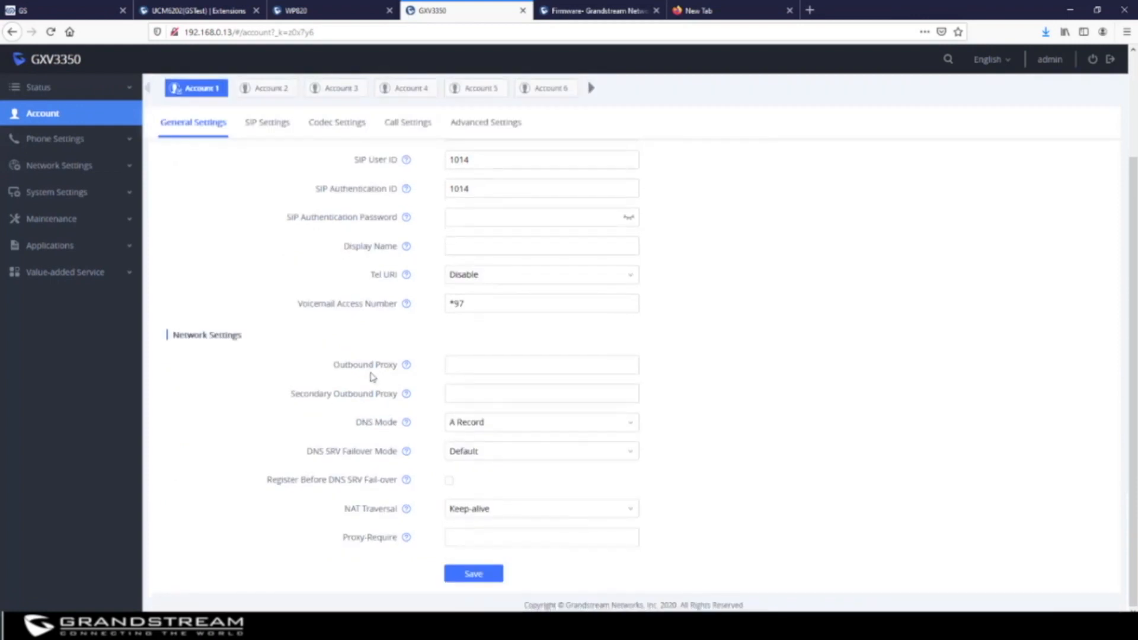
mouse_move(407, 366)
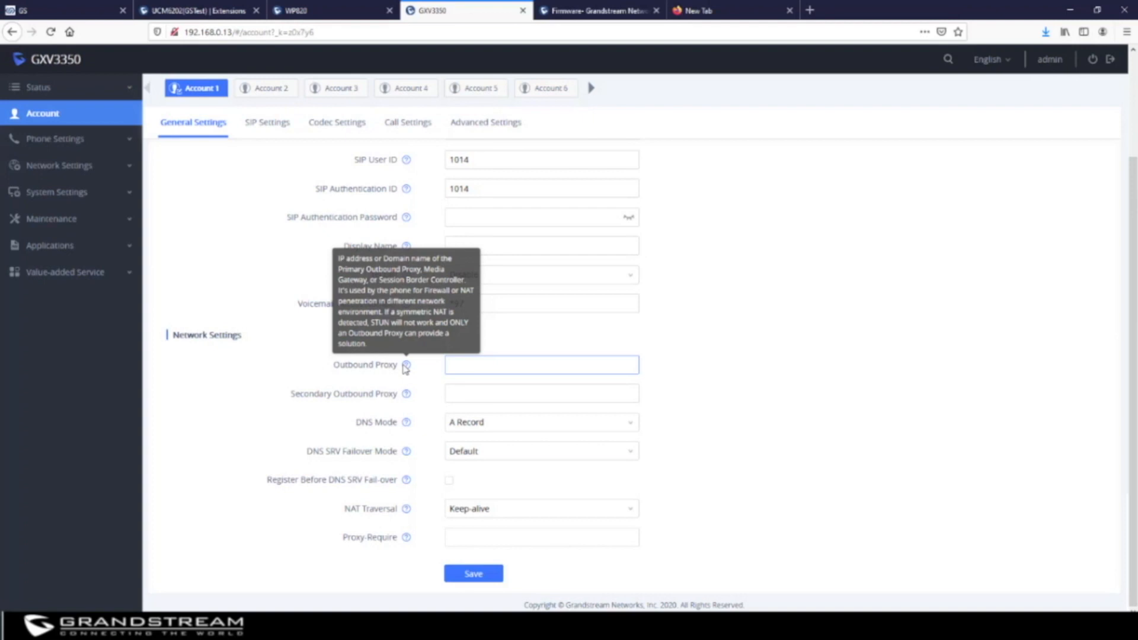
right_click(409, 368)
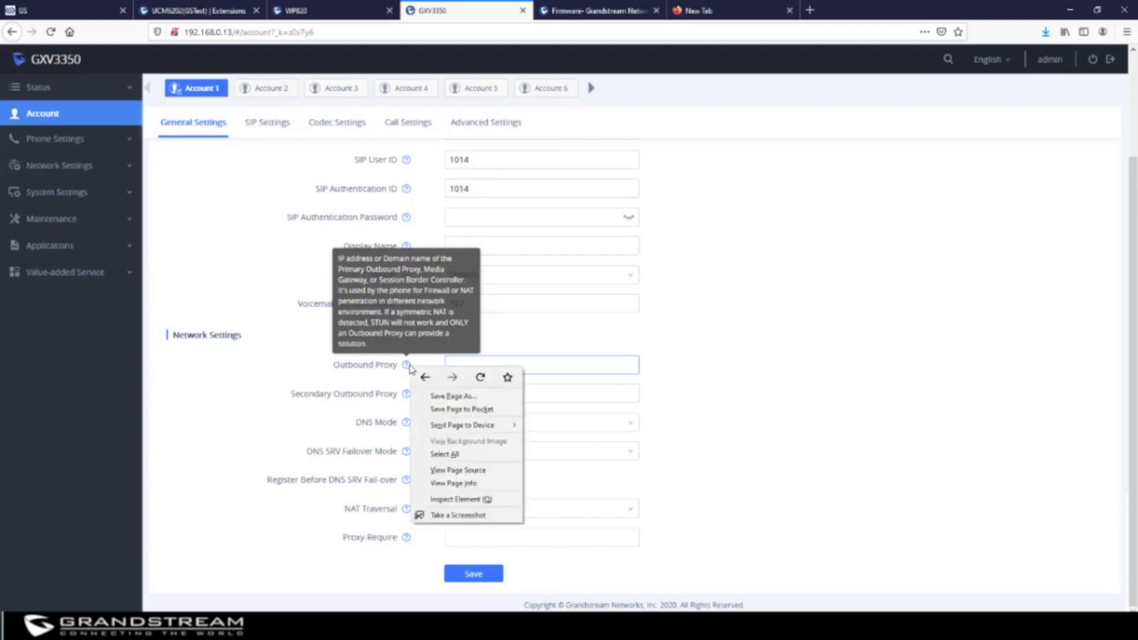
Inspect the Outbound Proxy markup, expanding its form-item nodes down to the input, then close DevTools
click(474, 498)
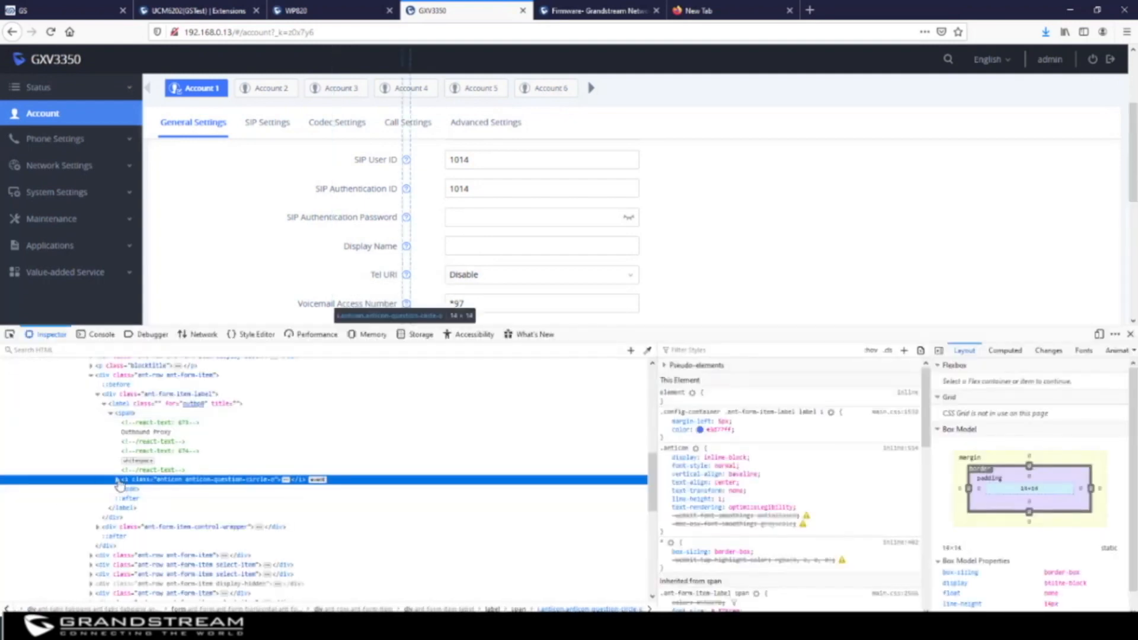
click(118, 481)
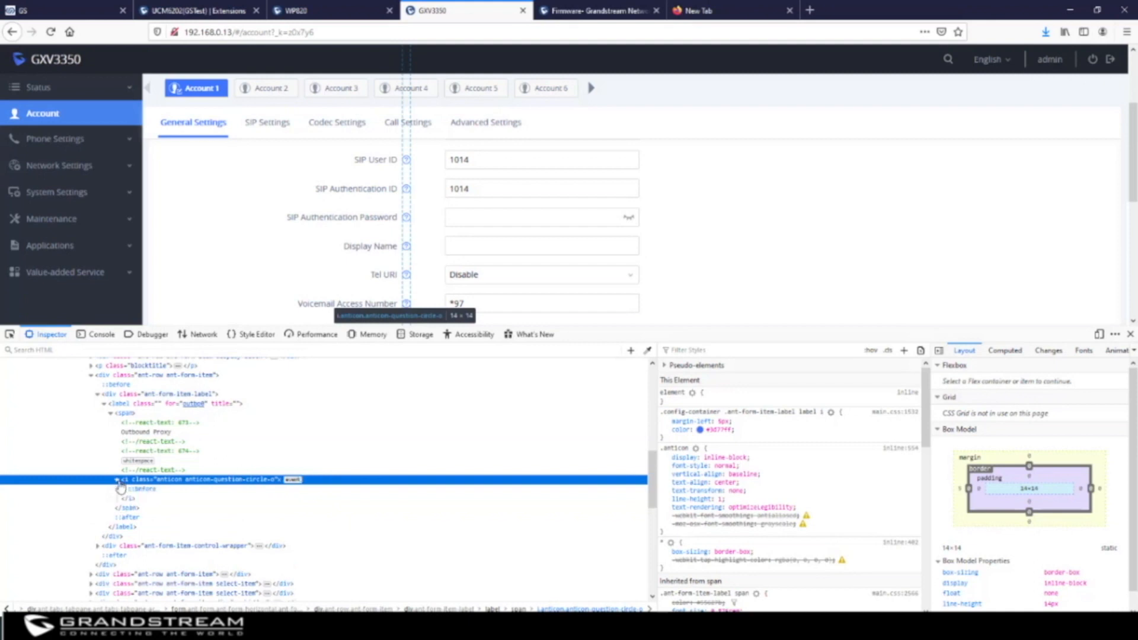
click(112, 546)
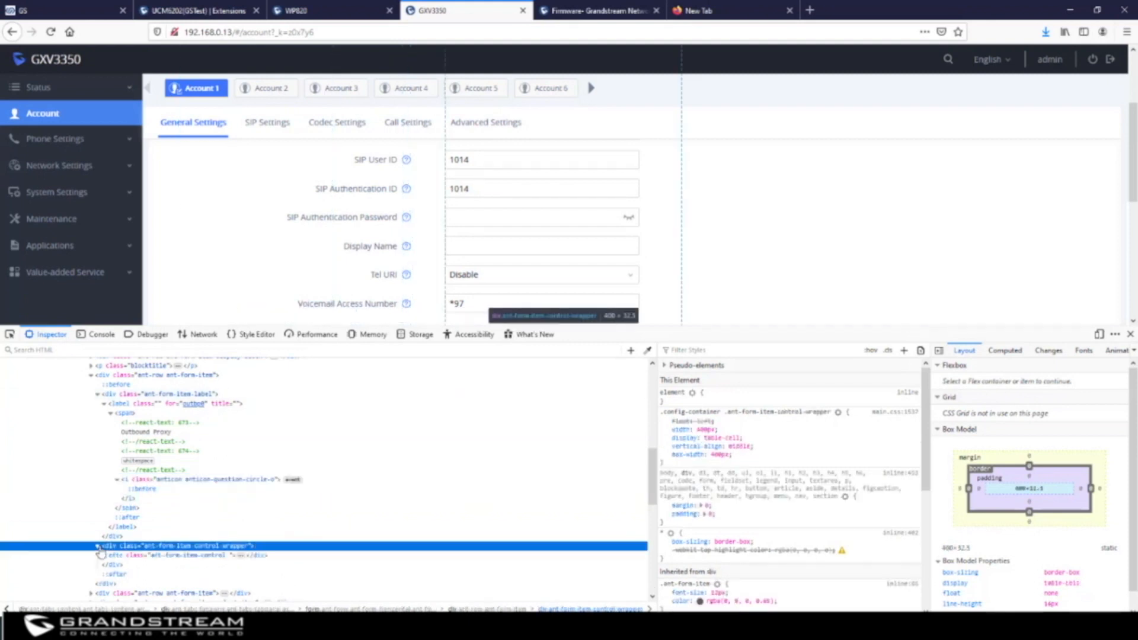
click(98, 546)
scroll(178, 520, down, 4)
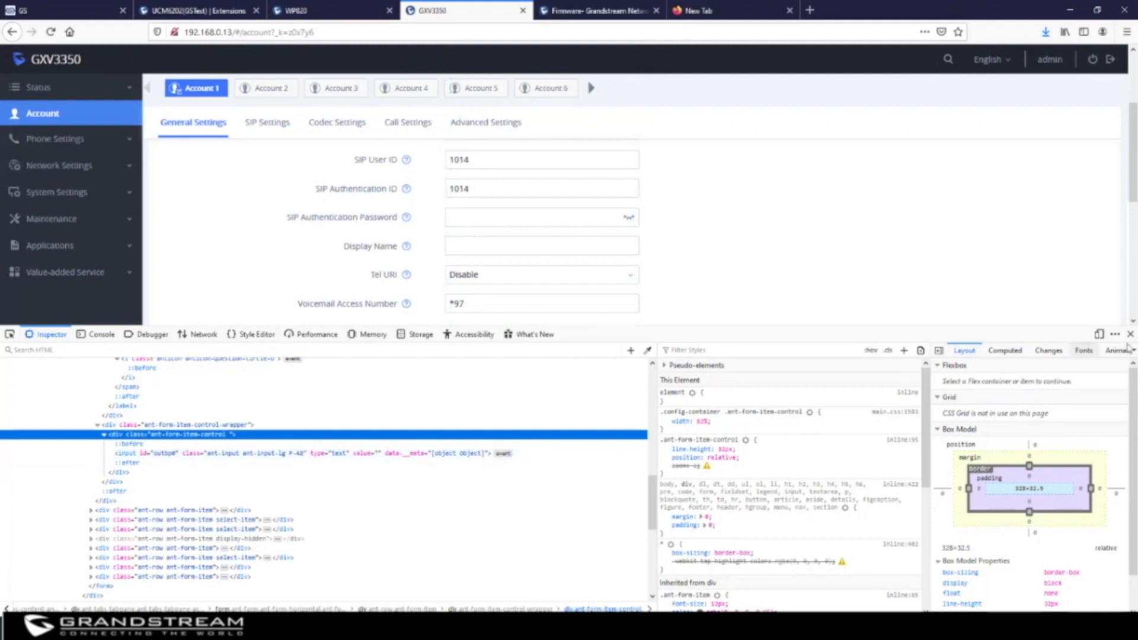
click(1130, 334)
Back in GDMS, add the line 48=obp.proxy.com after 26051=20 in the parameter text
click(354, 6)
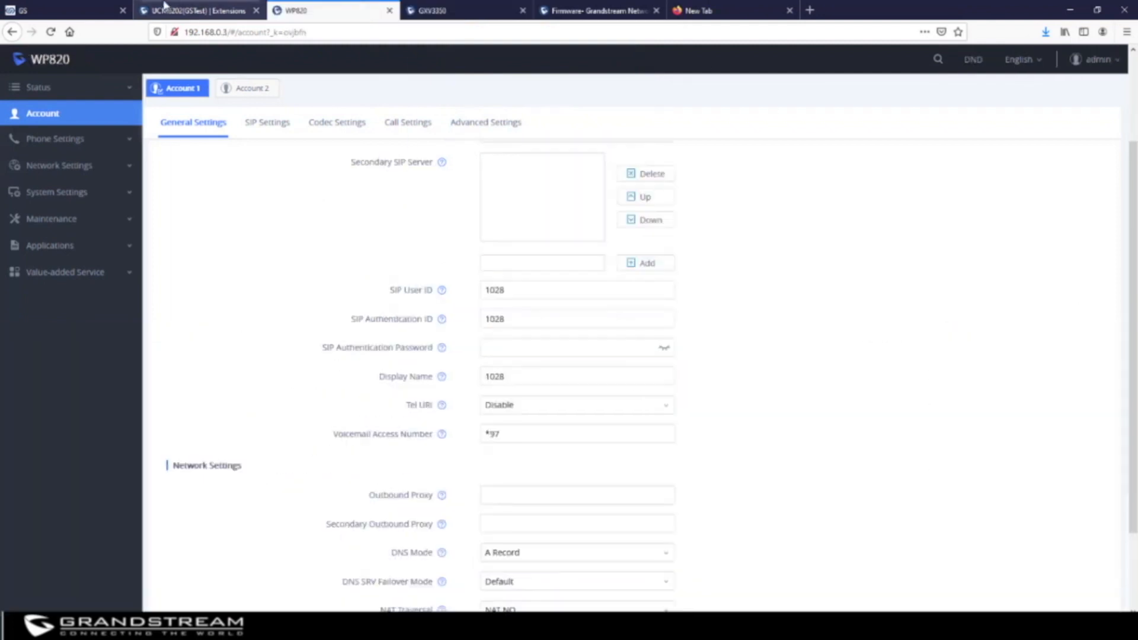
click(41, 10)
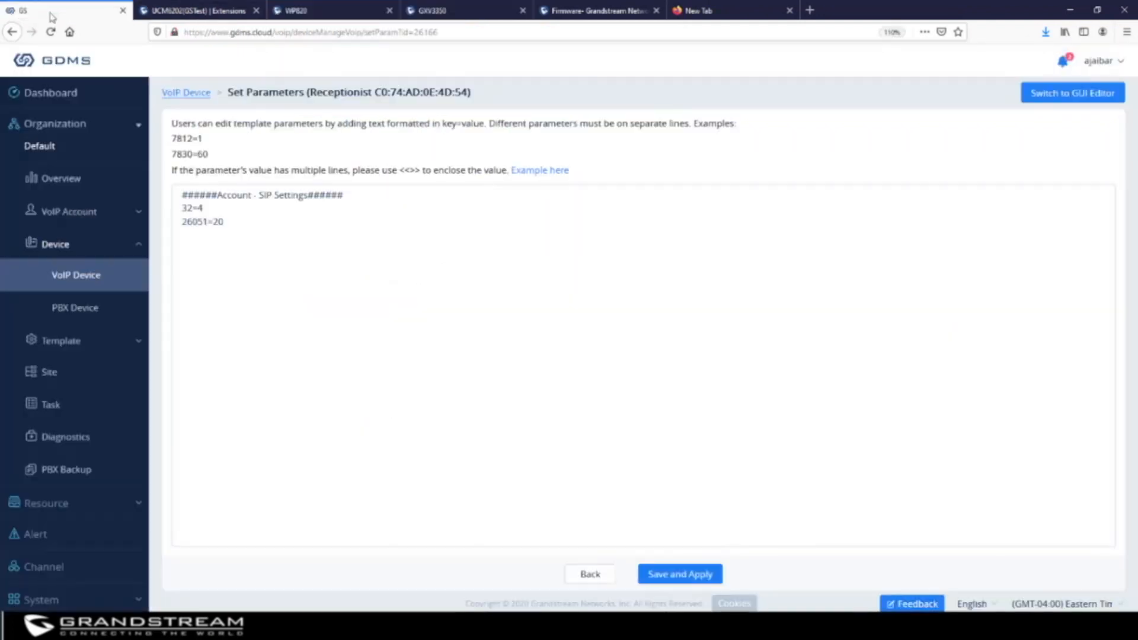
click(199, 234)
click(237, 223)
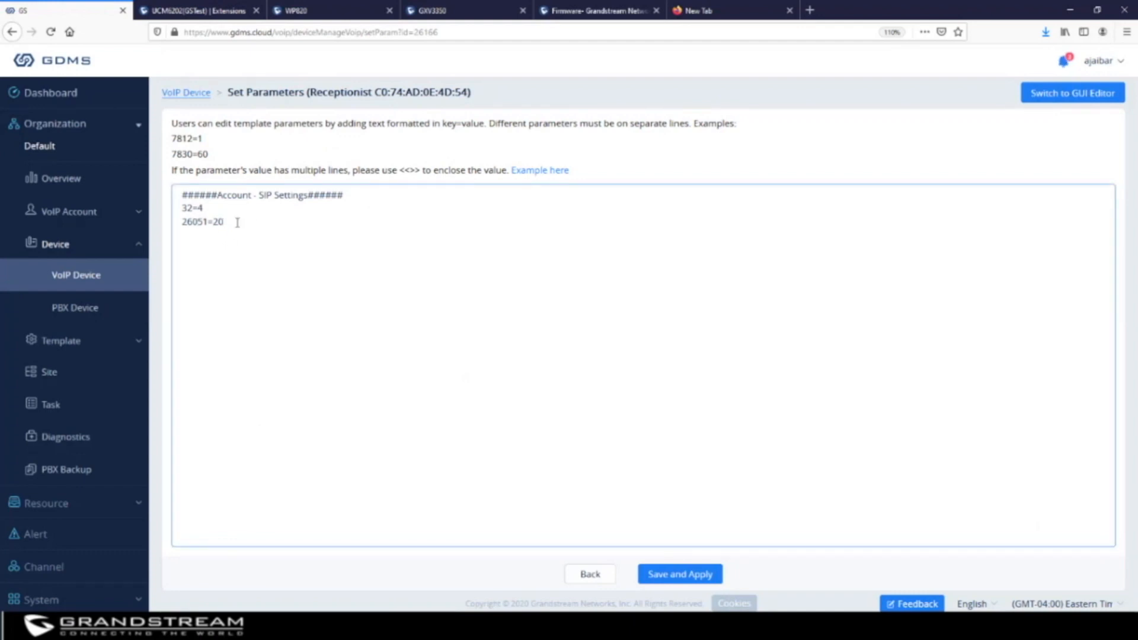
key(Return)
text(48=obp.proxy.com)
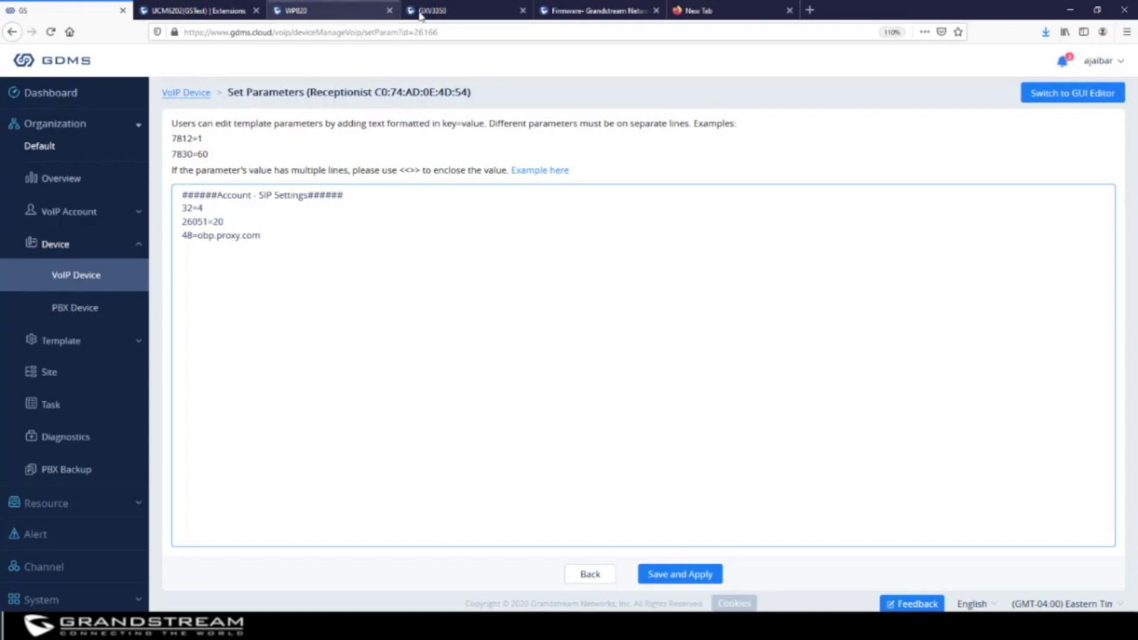
Load grandstream.com in the empty new browser tab
click(717, 11)
click(584, 27)
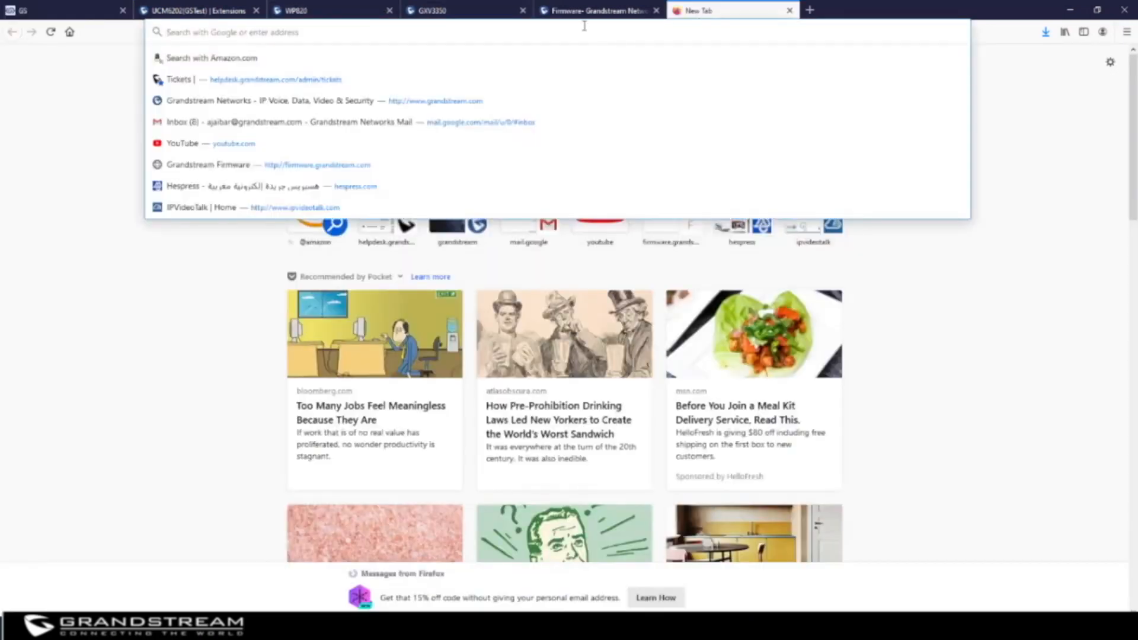
text(grandstrea)
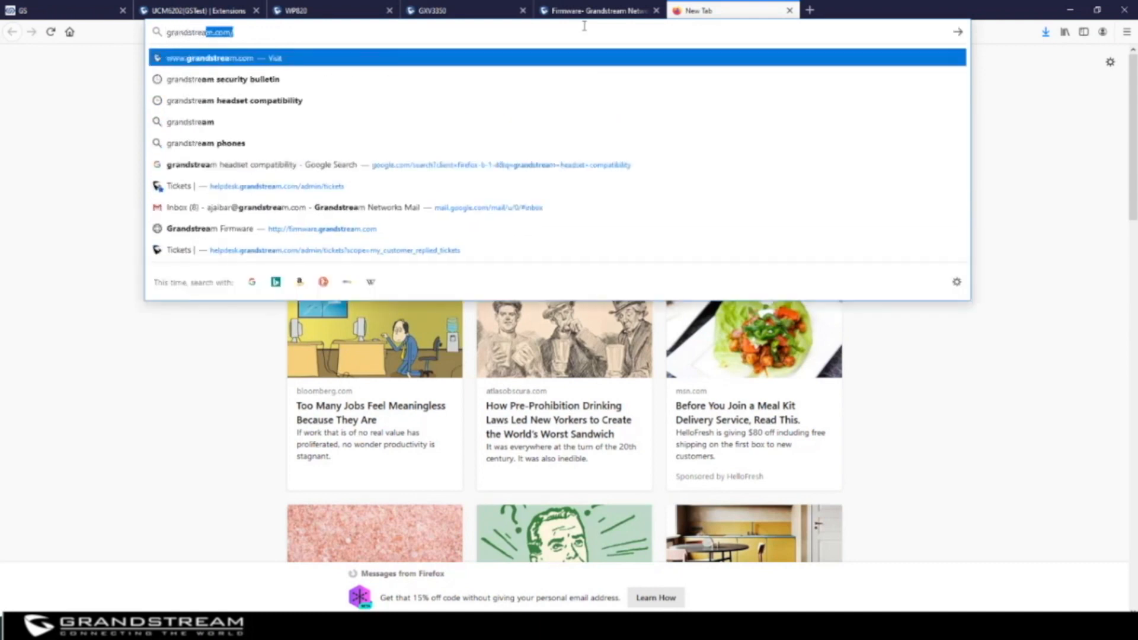
text(m.com)
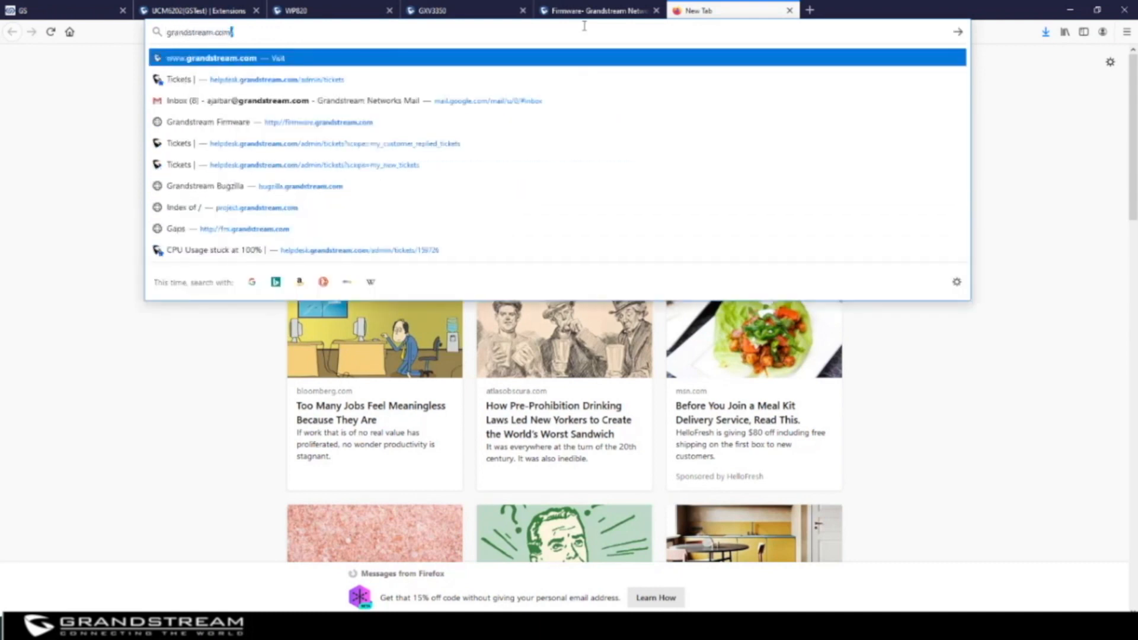
key(Return)
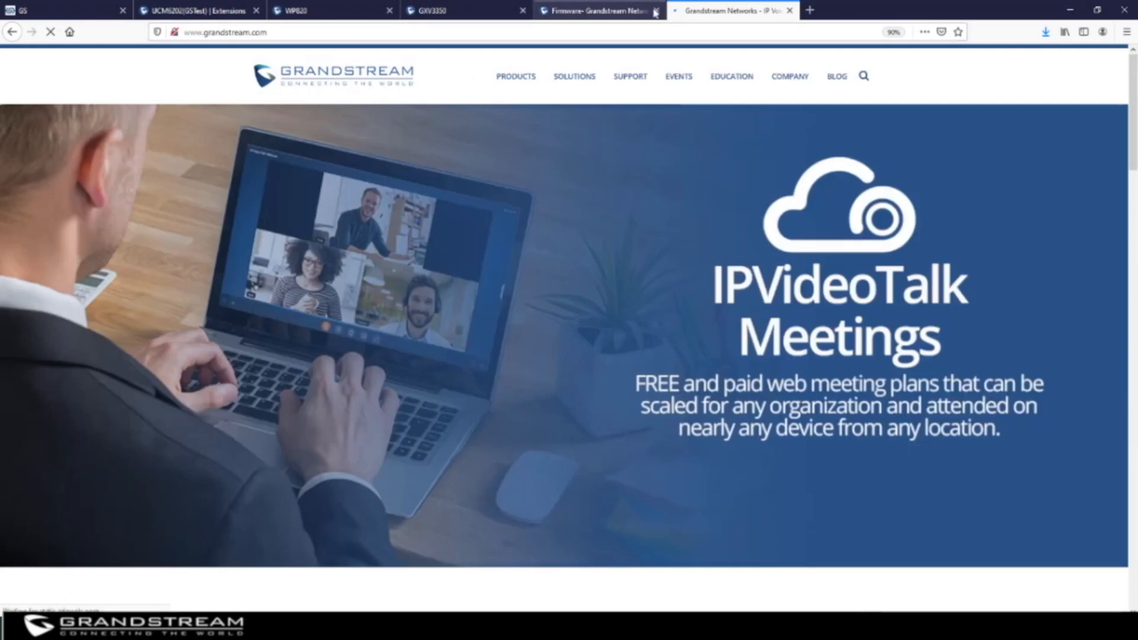
Go to Support > Tools and open the Configuration Template archive config-template.zip
mouse_move(633, 76)
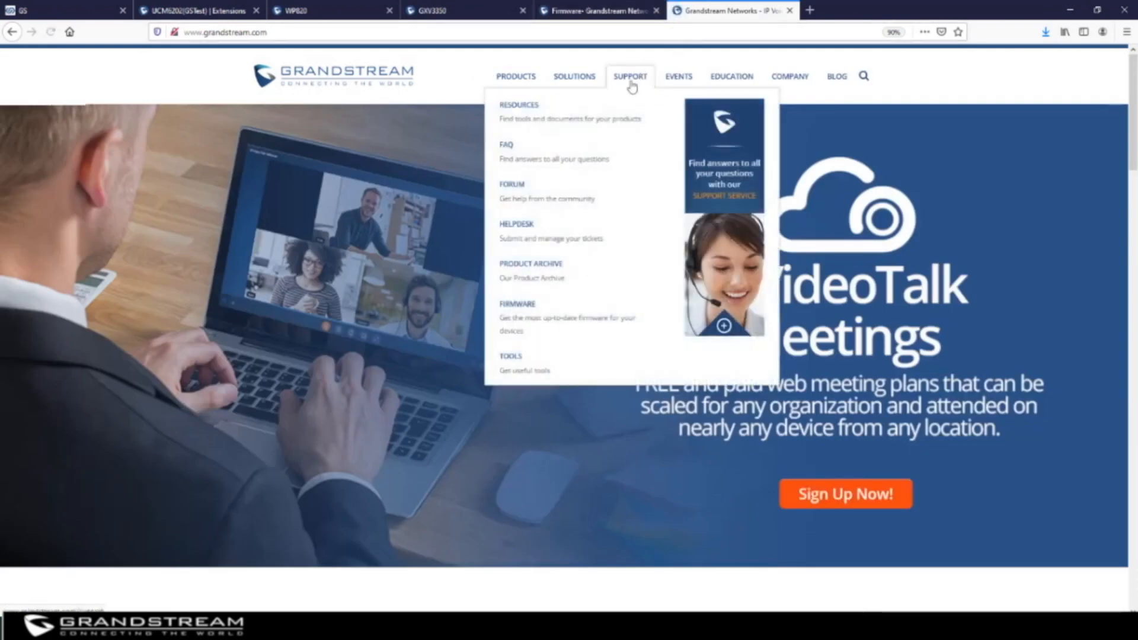
click(513, 360)
scroll(524, 357, down, 5)
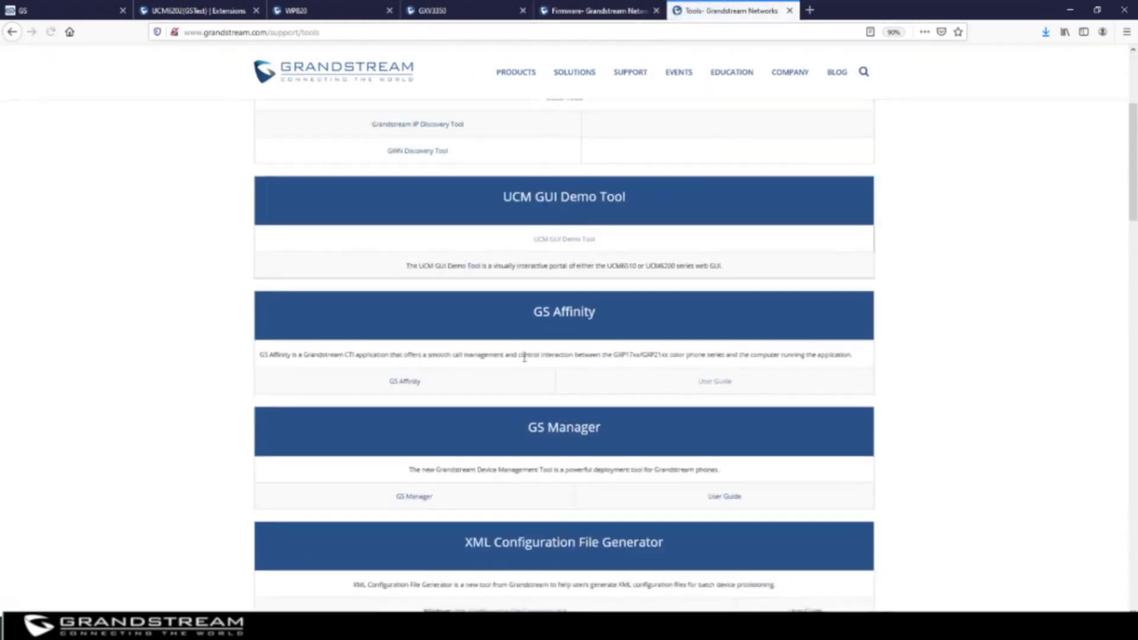
scroll(524, 357, down, 6)
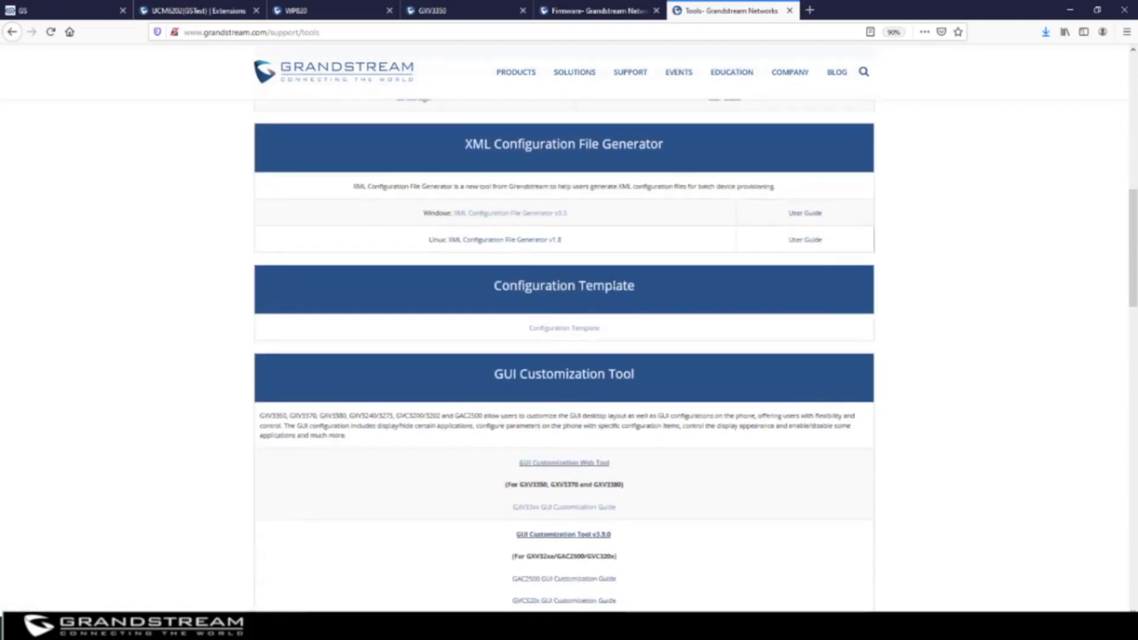
click(564, 329)
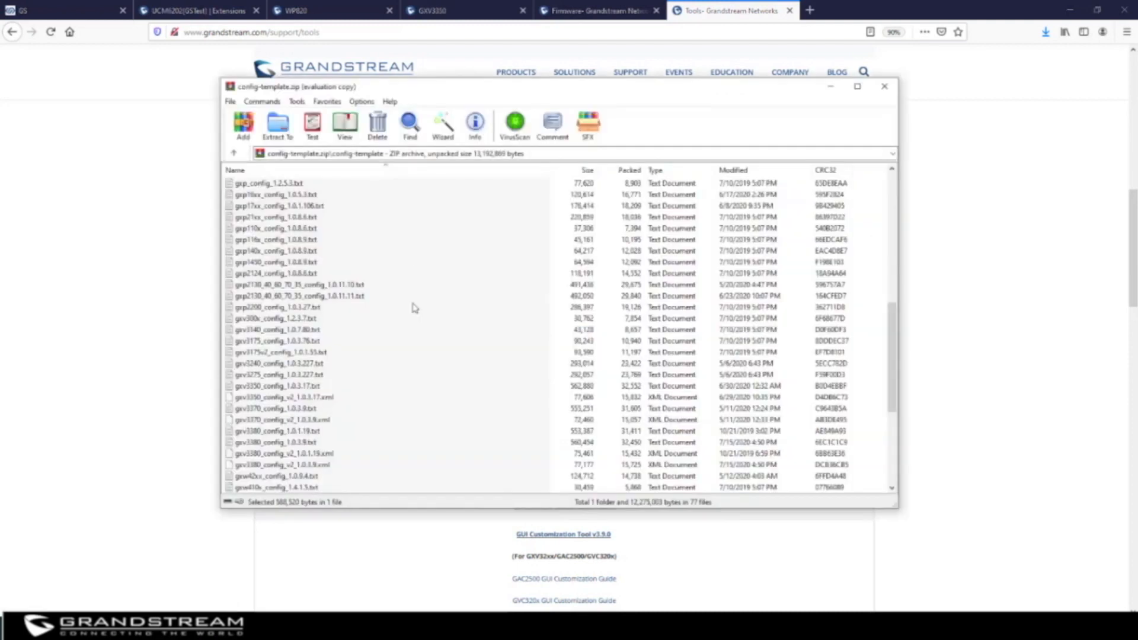
Open gxv3350_config_1.0.3.17.txt from config-template.zip in Notepad and scroll its Account 1 parameters
click(283, 386)
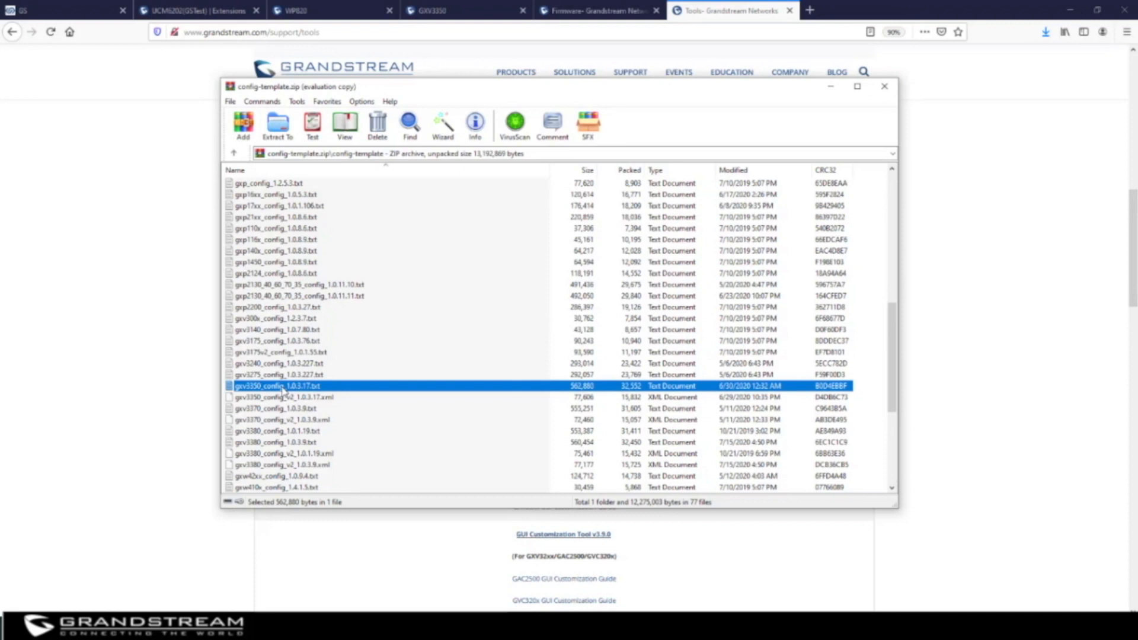
double_click(286, 388)
scroll(427, 312, down, 9)
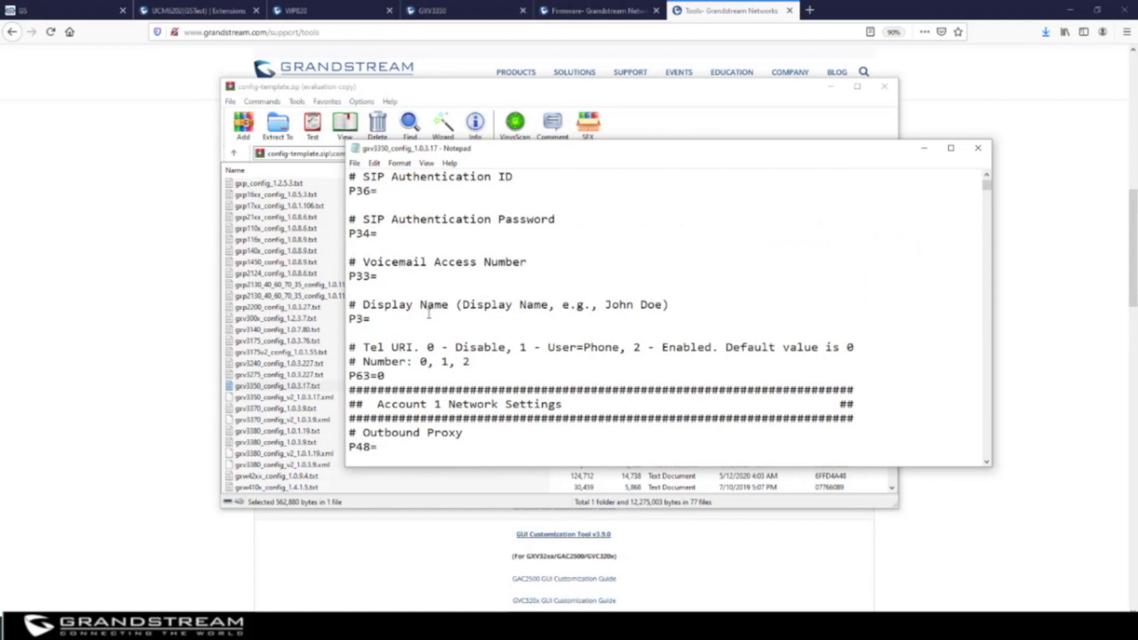
Search the GXV3350 config for 'outbound' and select P48=, the Outbound Proxy parameter
click(731, 239)
key(ctrl+f)
text(sut)
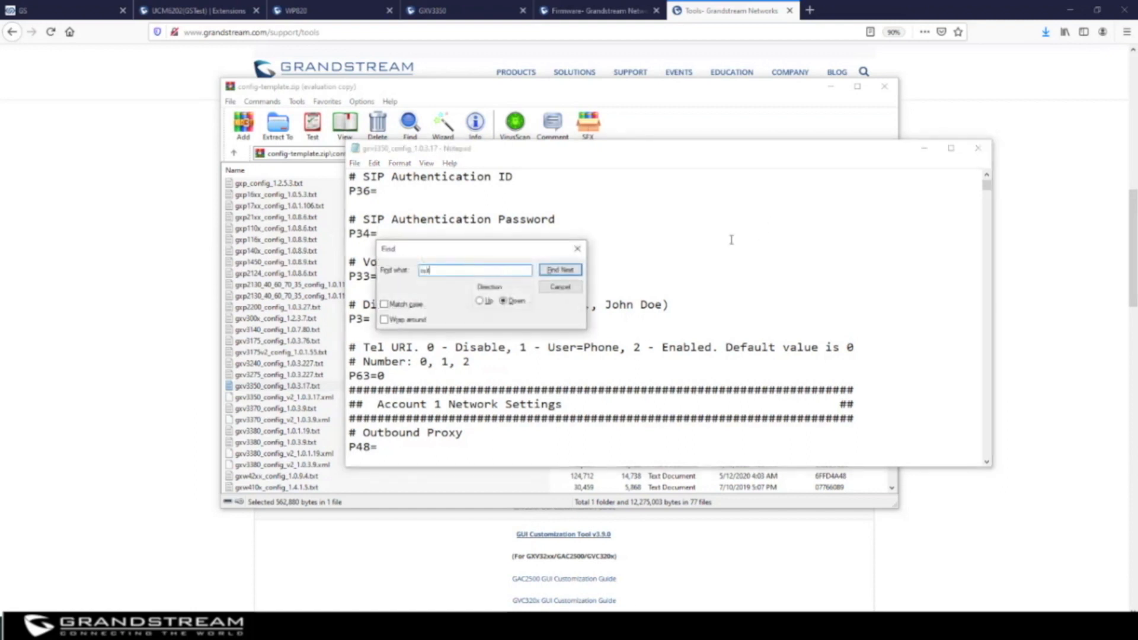
text(bound)
key(Return)
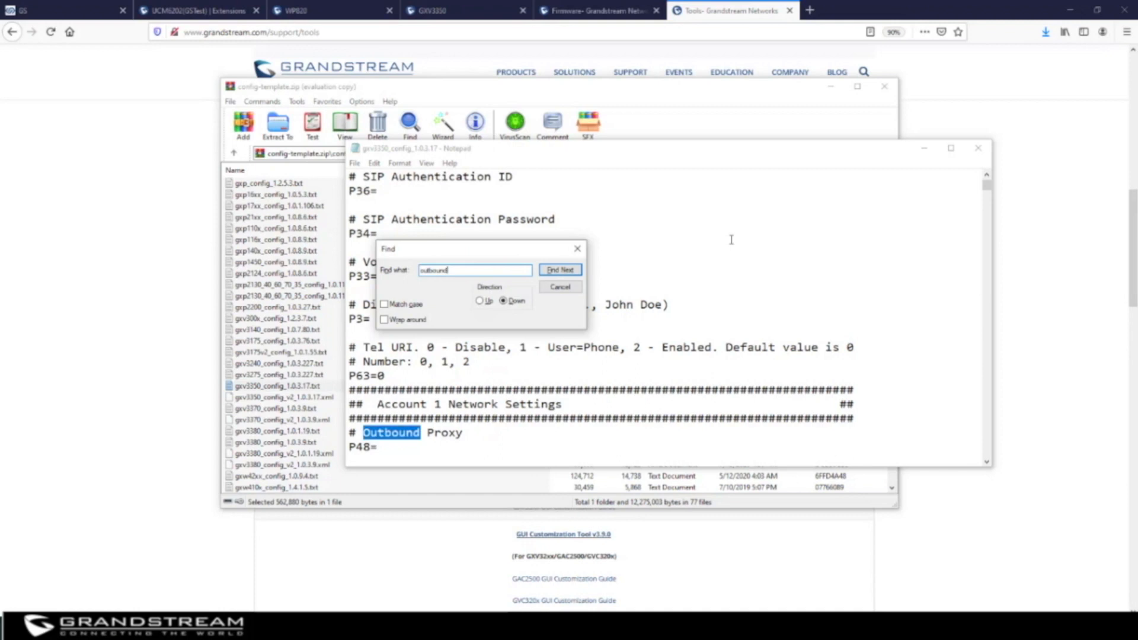
scroll(471, 447, down, 1)
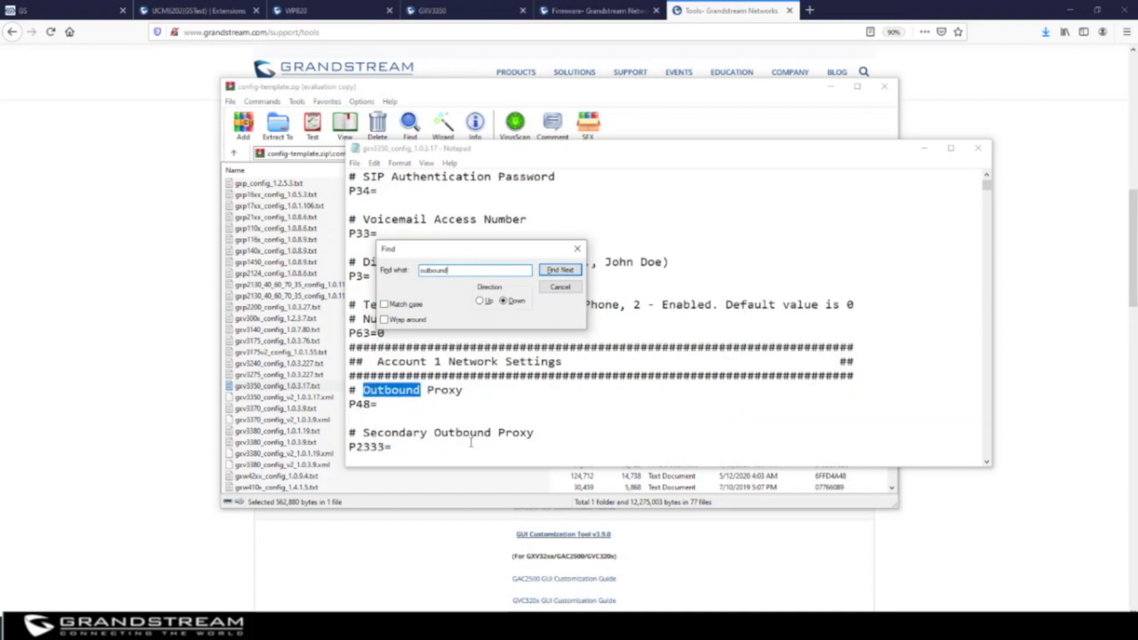
drag(379, 405, 356, 406)
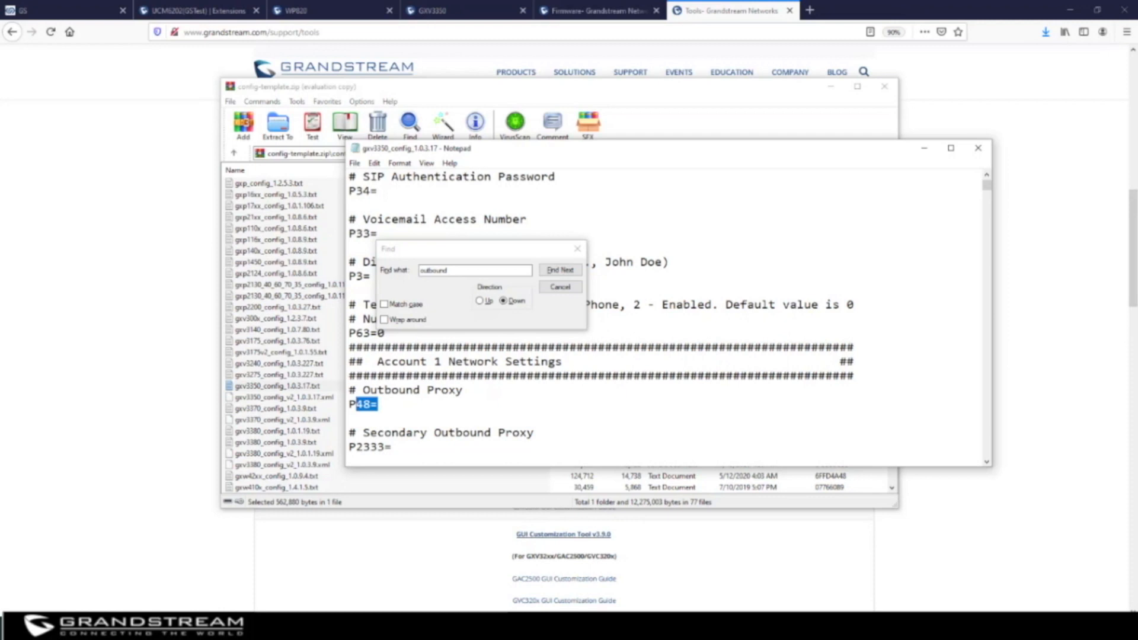
click(474, 626)
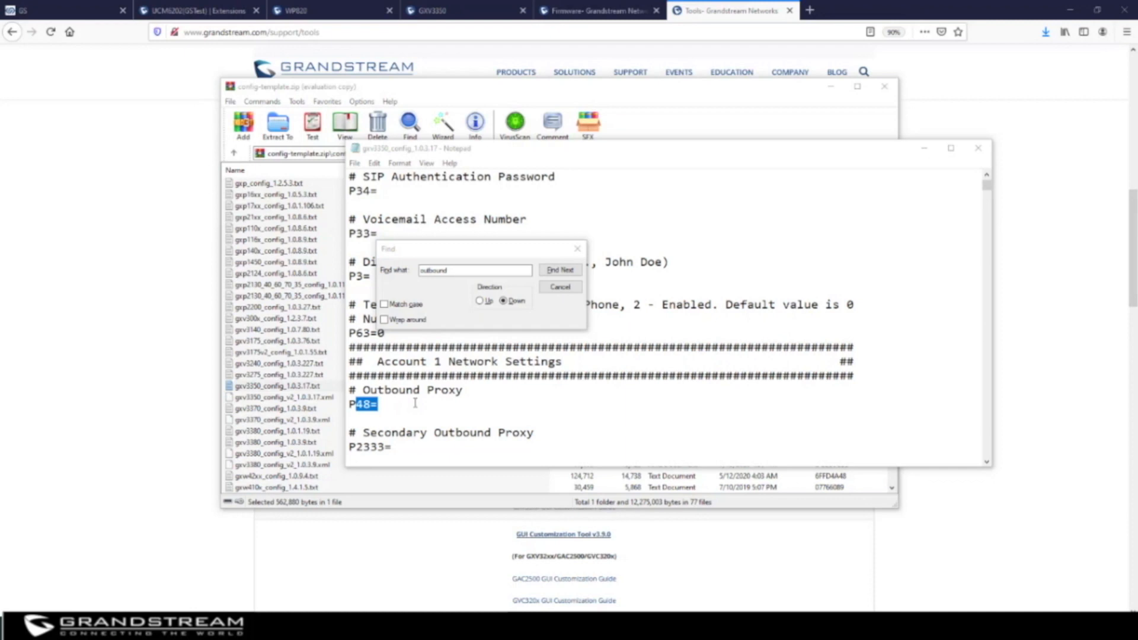
double_click(371, 404)
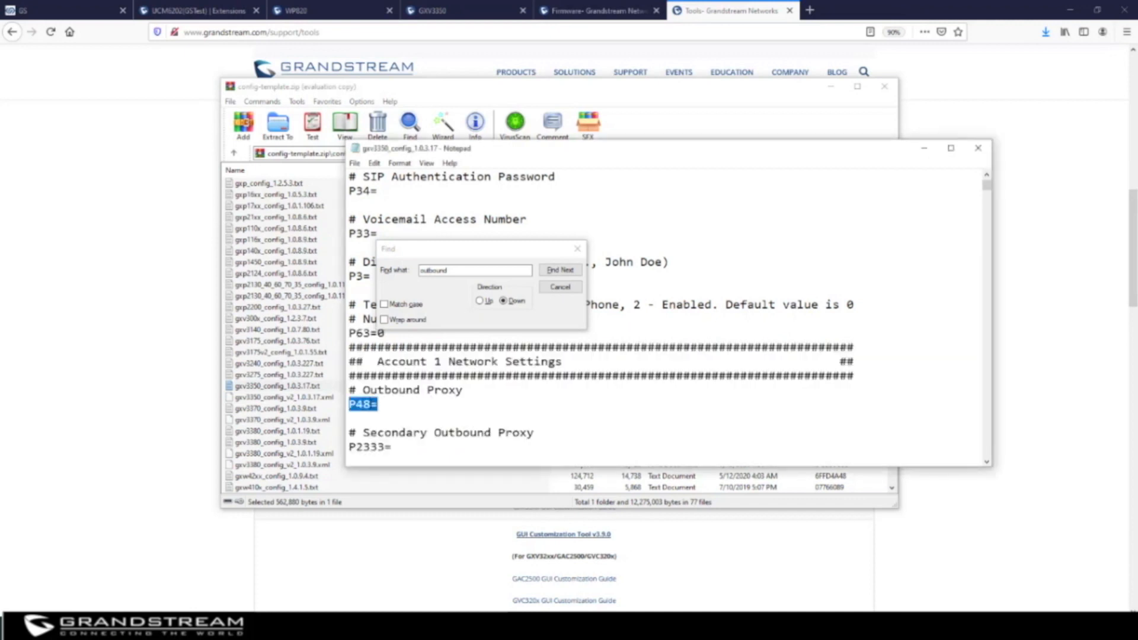
click(577, 249)
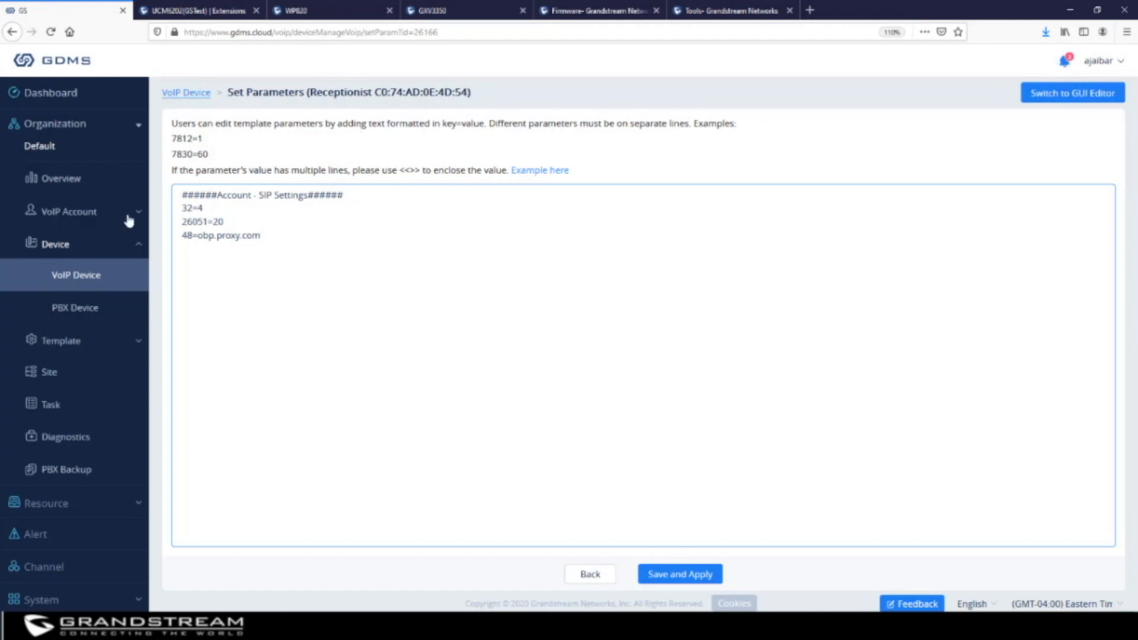
In the GUI Editor, save and apply the Receptionist GXV3350's SIP settings, then return to VoIP Device
click(1077, 97)
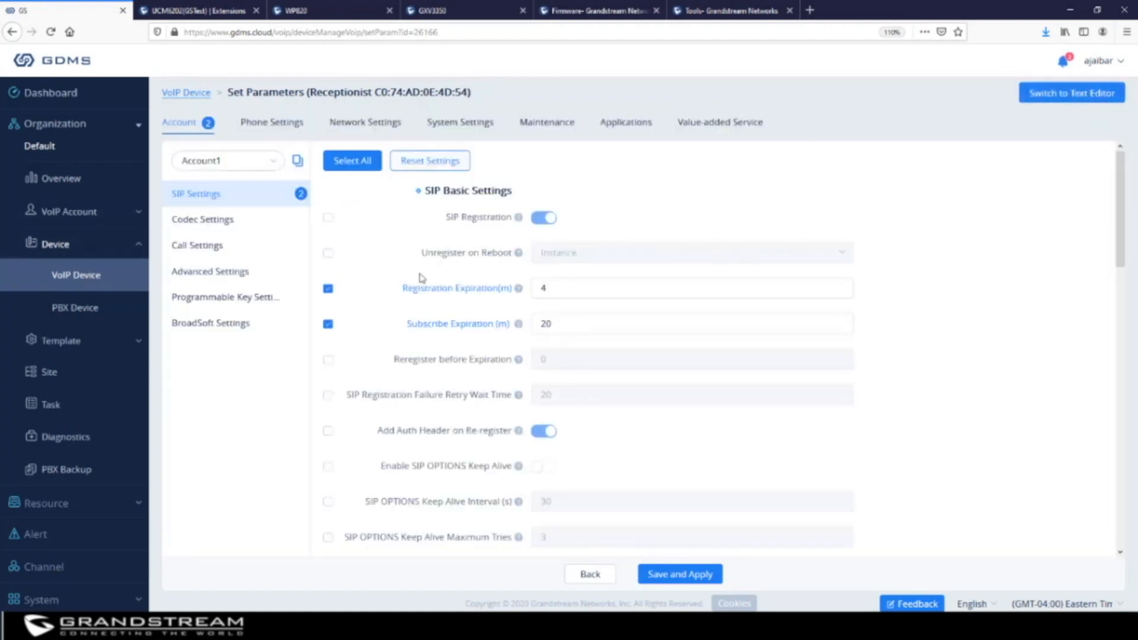
scroll(634, 414, down, 6)
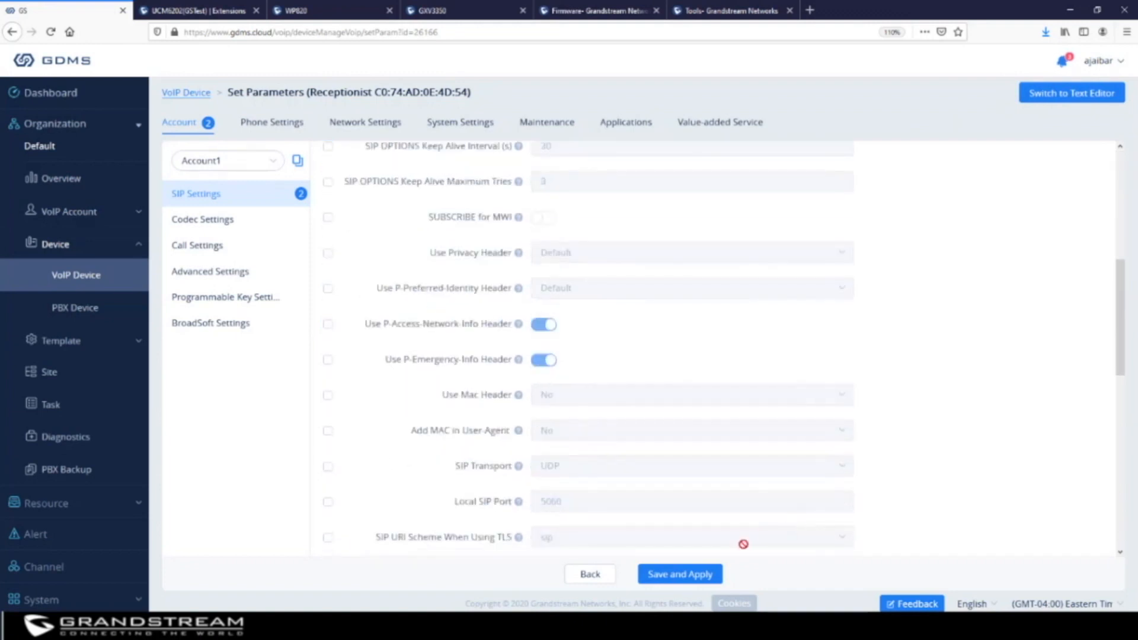
click(710, 573)
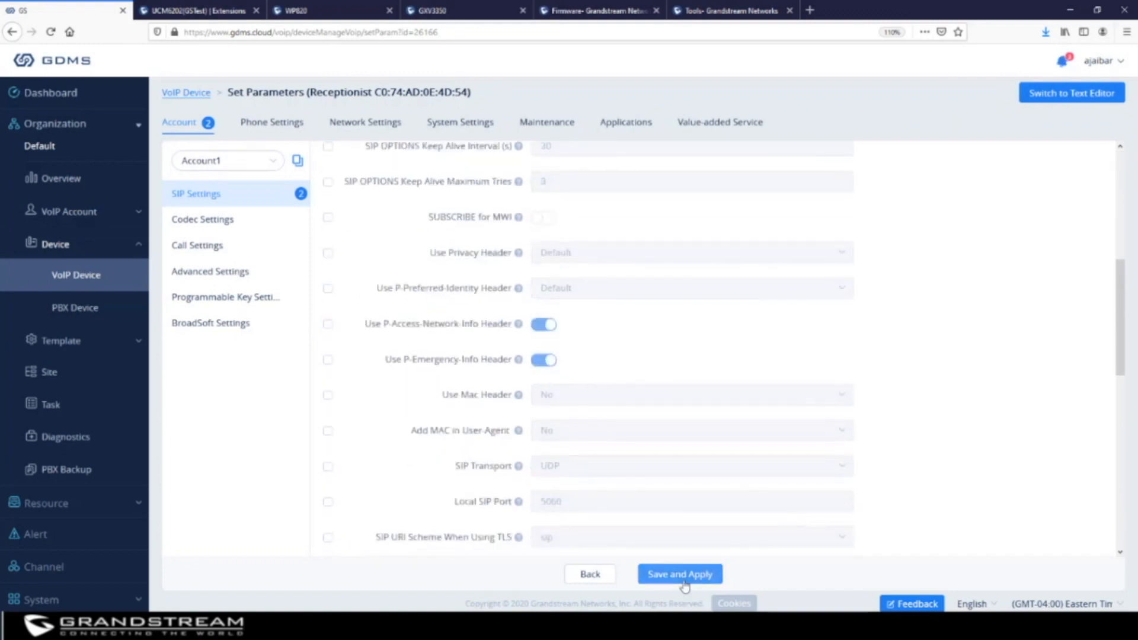
click(65, 275)
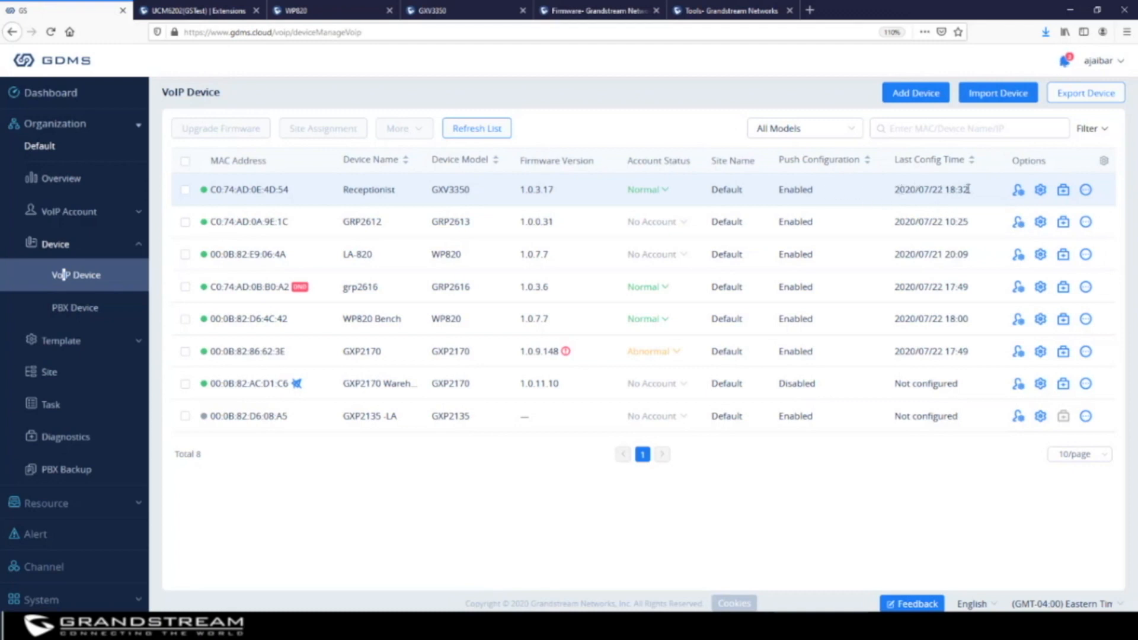
Check the Receptionist's registration details, then open the VoIPDevice_Template import spreadsheet in Excel
click(649, 191)
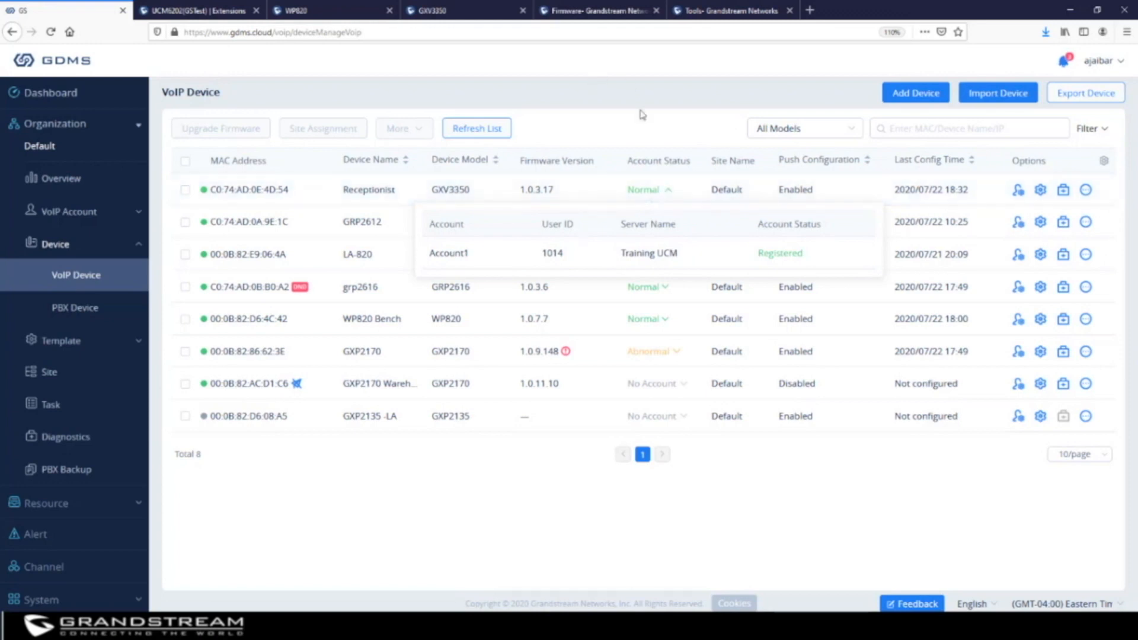
click(646, 130)
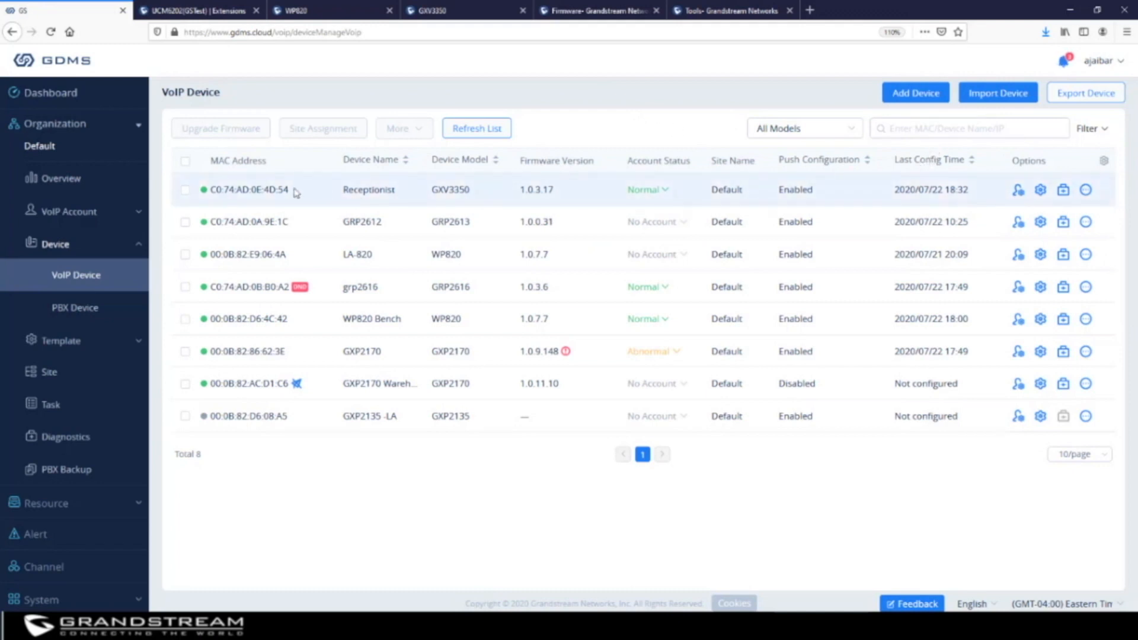
click(989, 98)
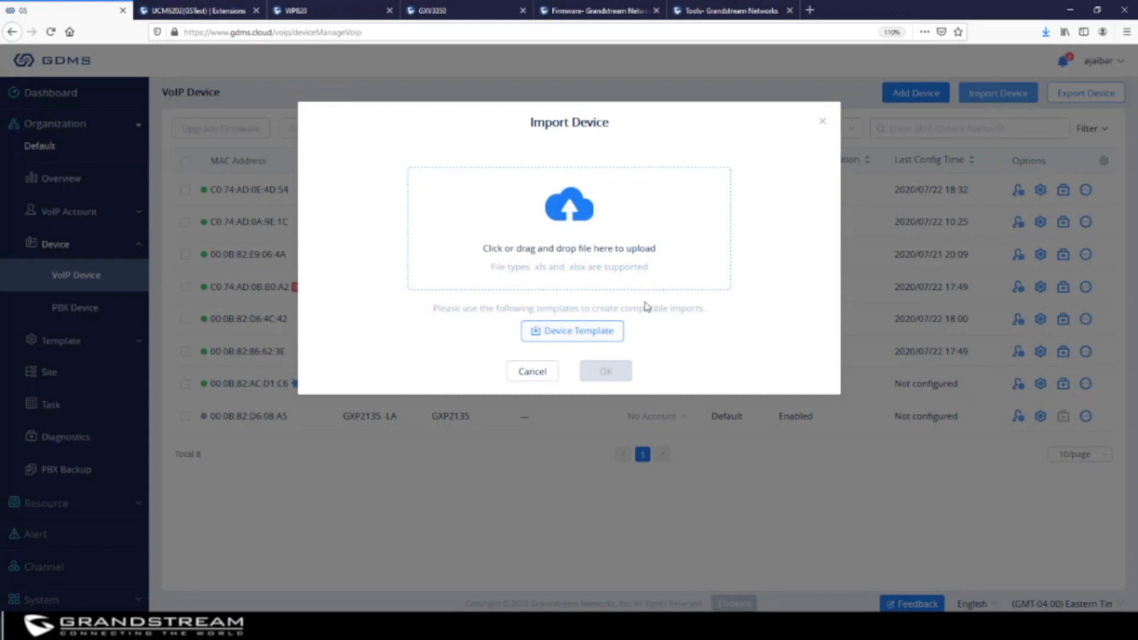
click(556, 333)
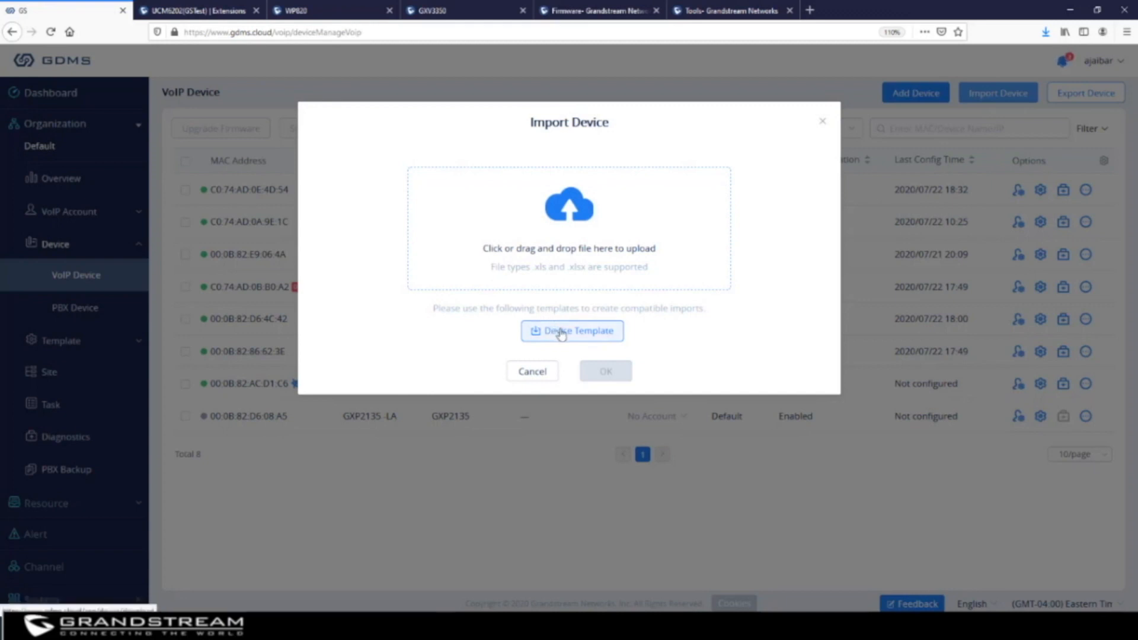
click(308, 223)
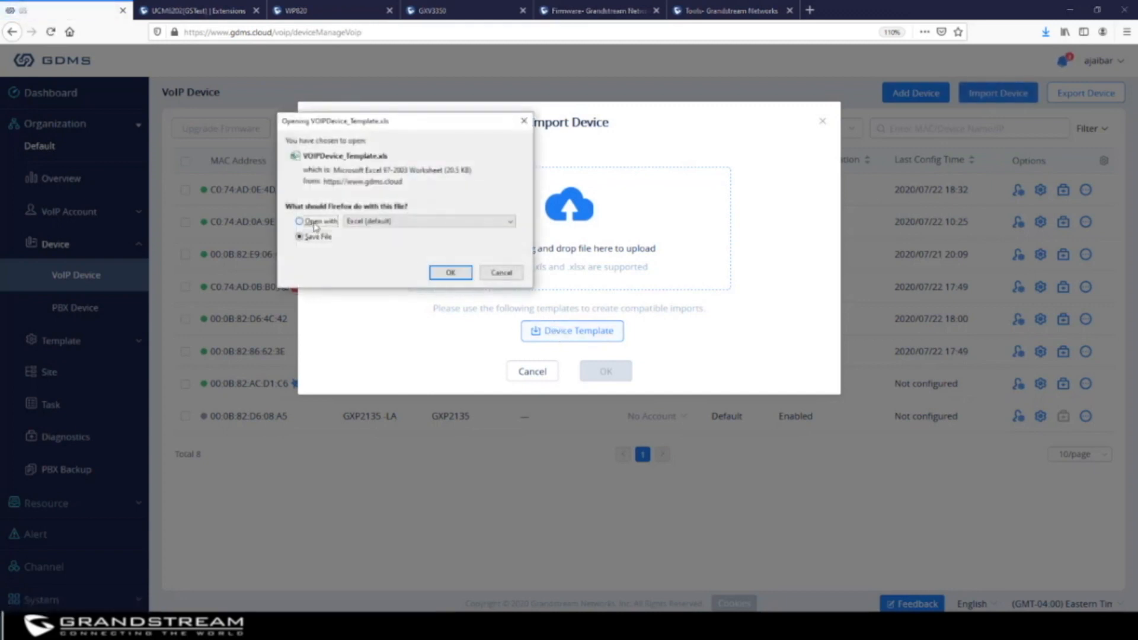
click(451, 273)
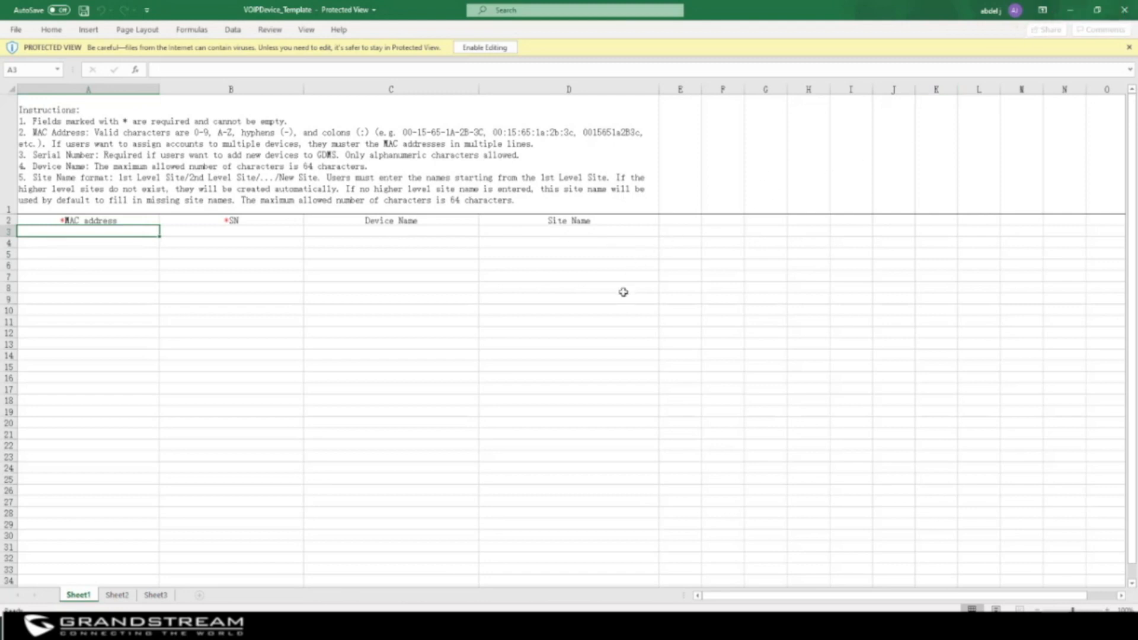
Leave Excel, cancel the file upload and close Import Device to see all eight devices
click(1070, 10)
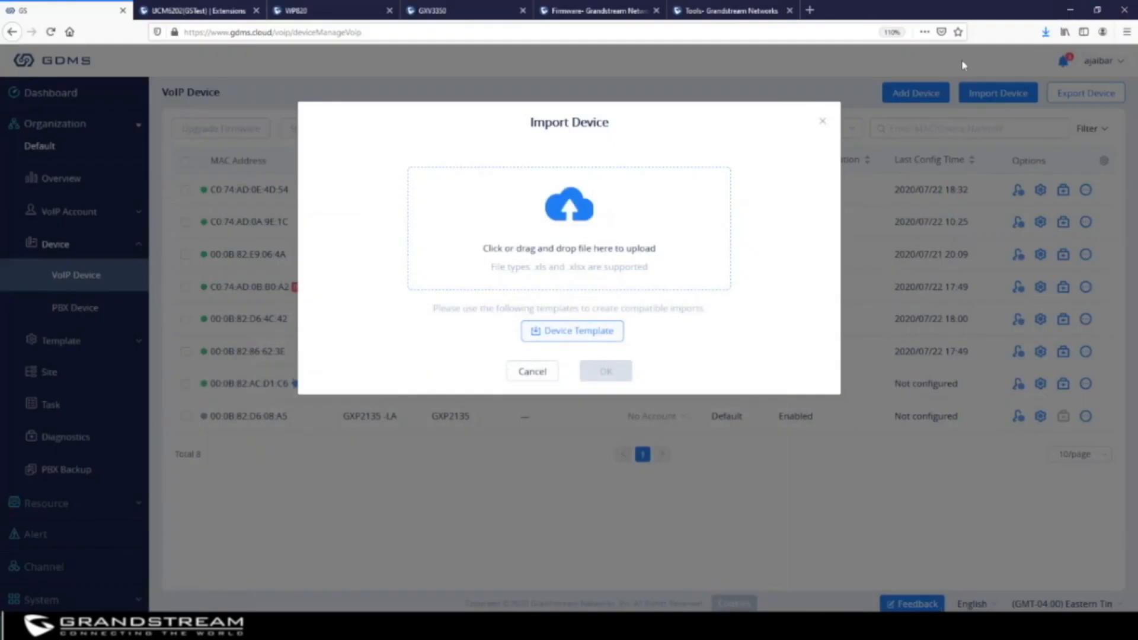
click(569, 214)
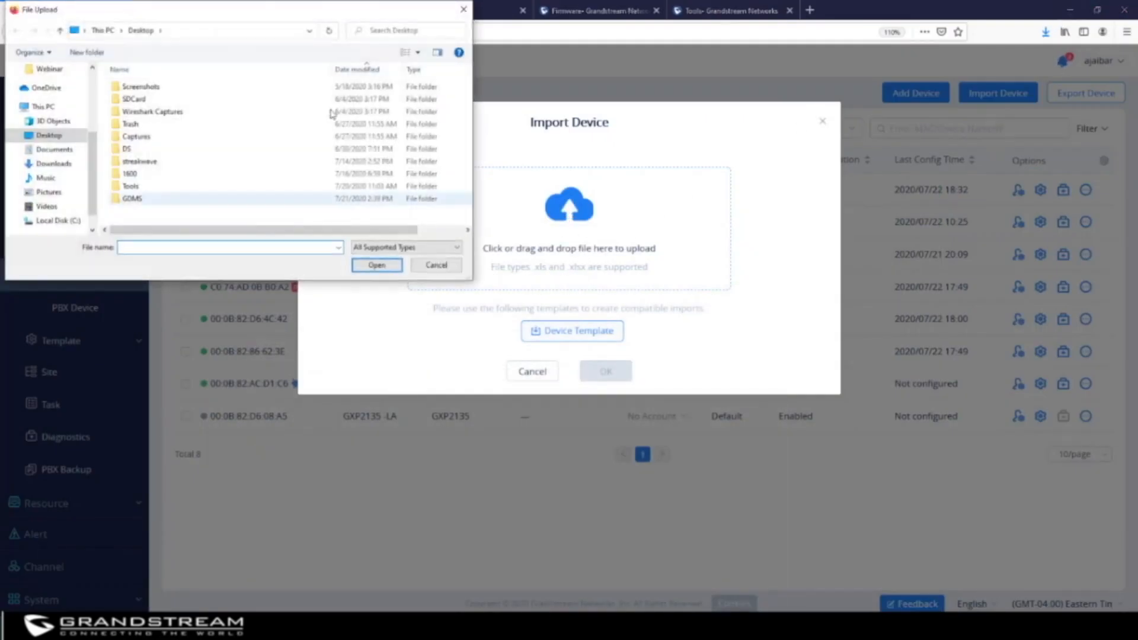
click(464, 10)
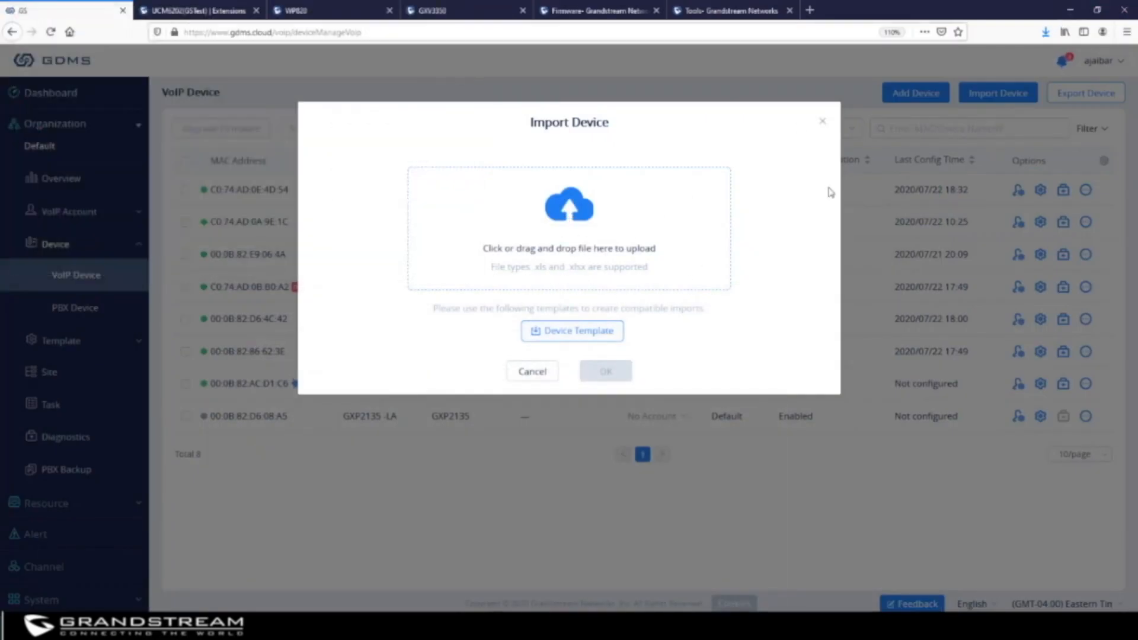
click(824, 123)
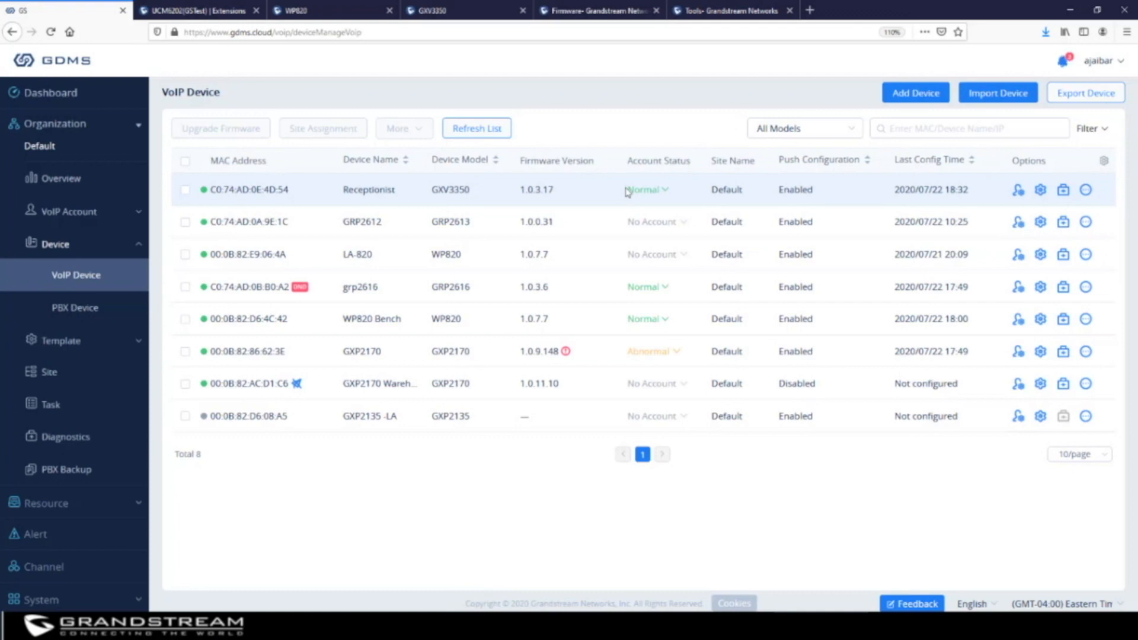
Open the Receptionist GXV3350's Diagnostic Details and show its Capture Trace section
click(1064, 191)
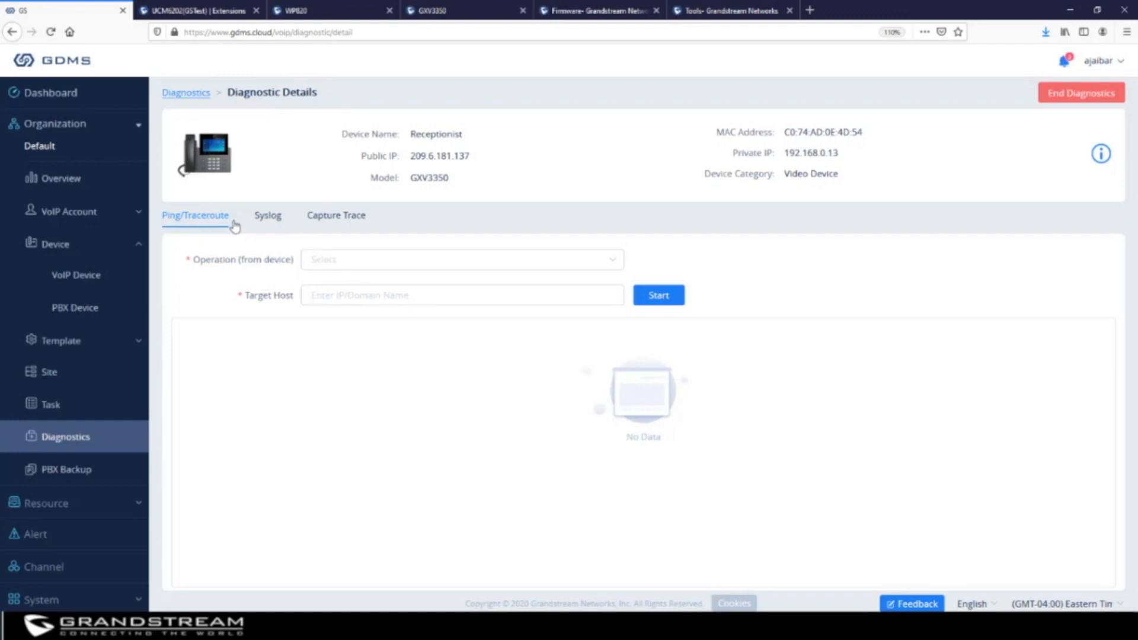
click(273, 219)
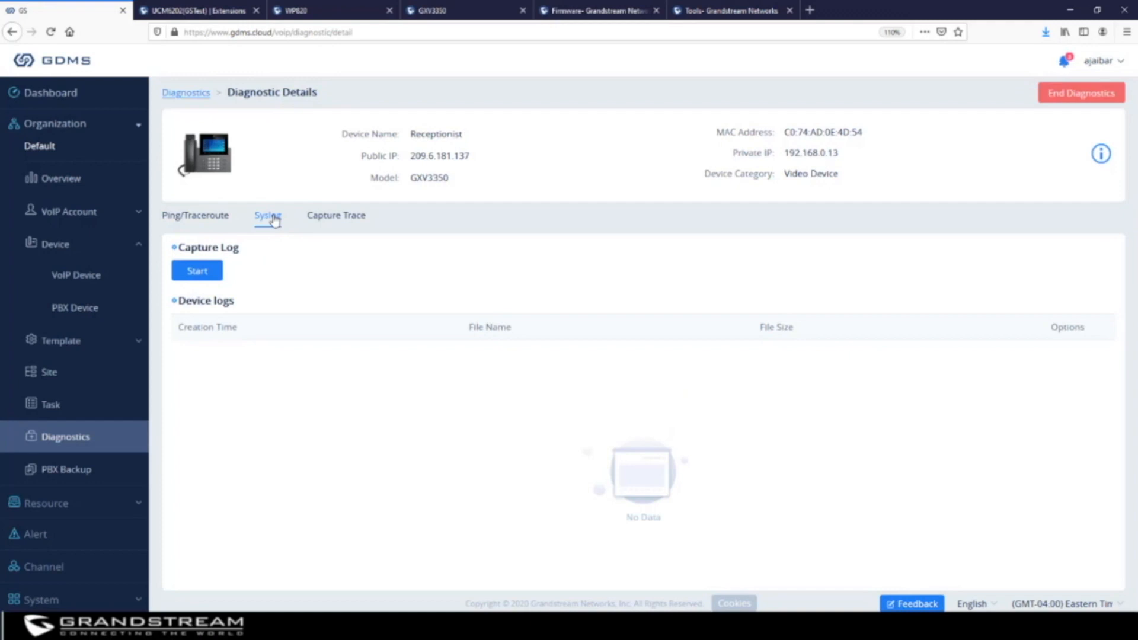
click(337, 219)
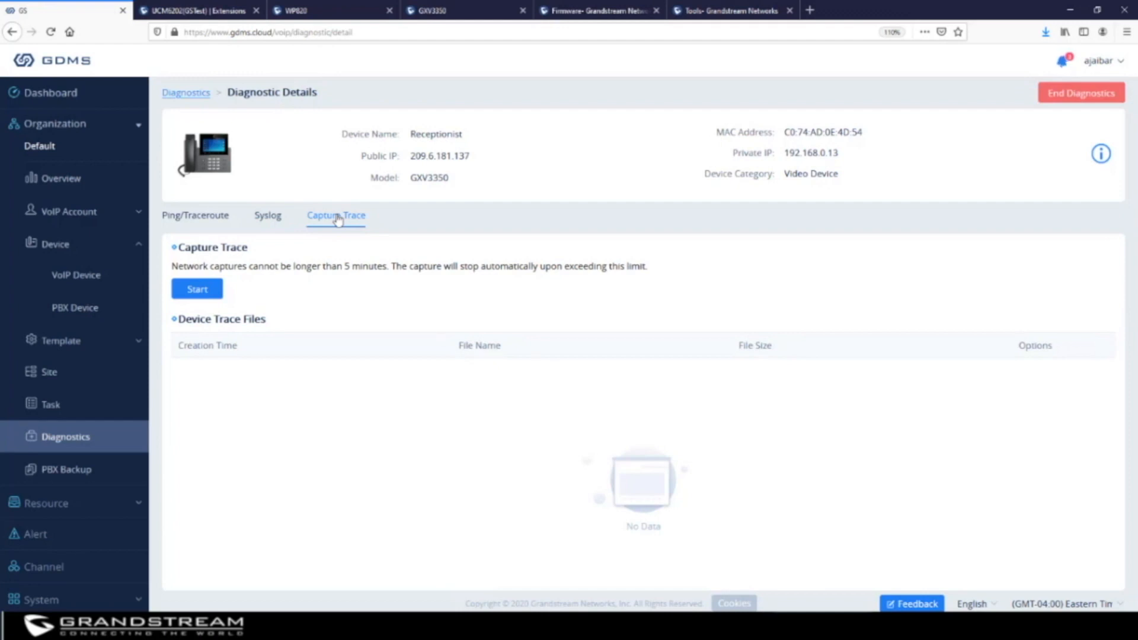
Start and end a capture producing 20200722104942.tar, cancel its download, and show the Syslog section
click(199, 290)
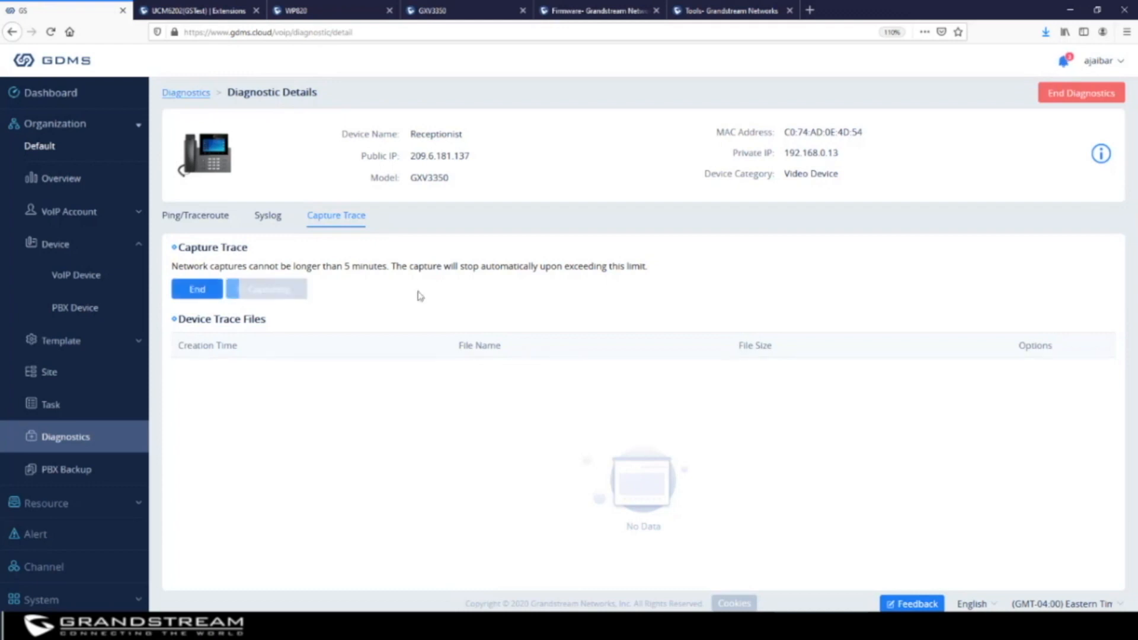
click(198, 291)
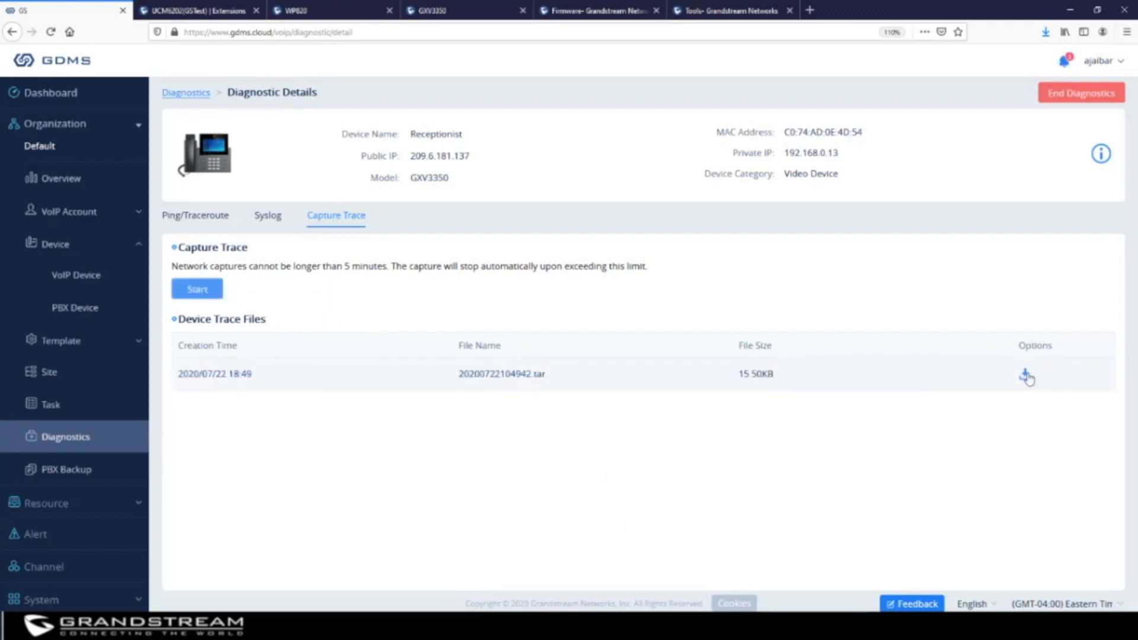
click(1026, 376)
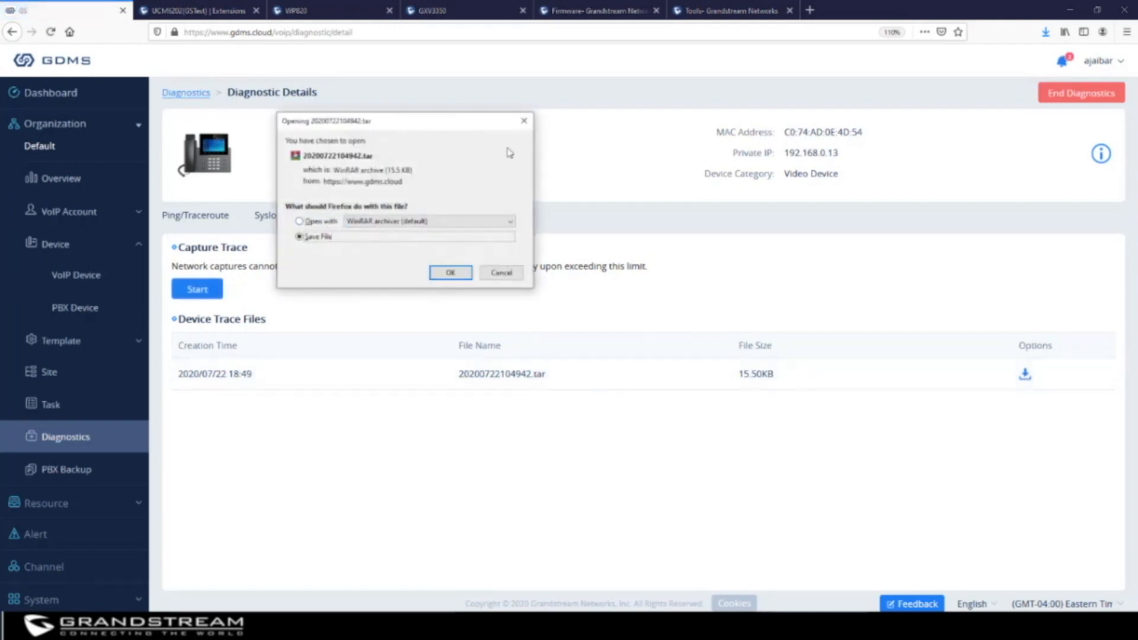
click(523, 120)
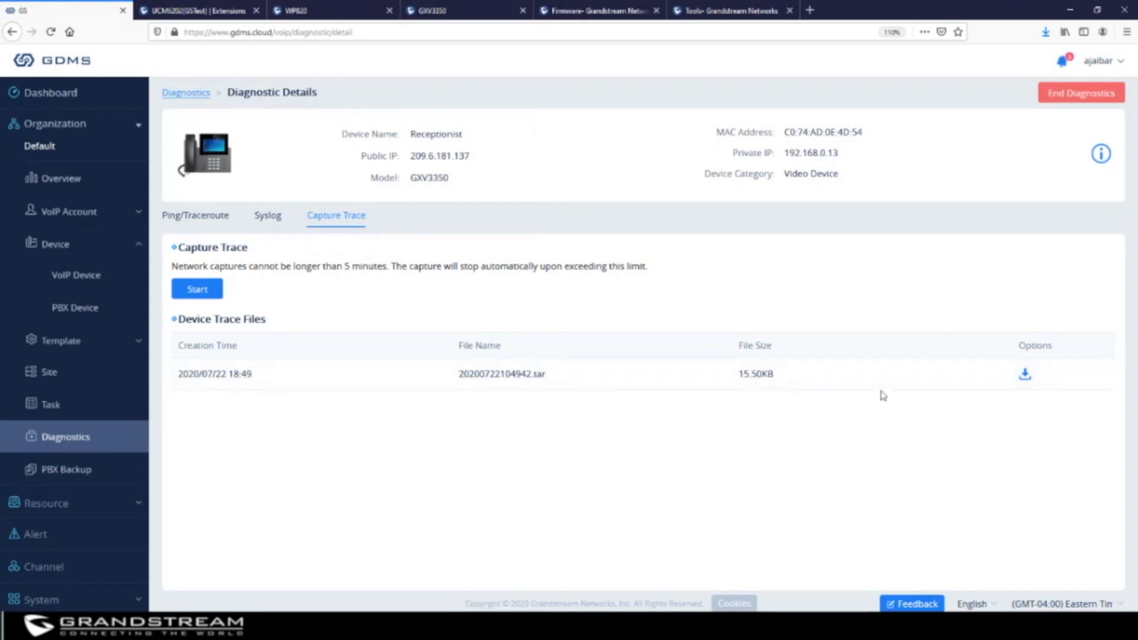
click(267, 221)
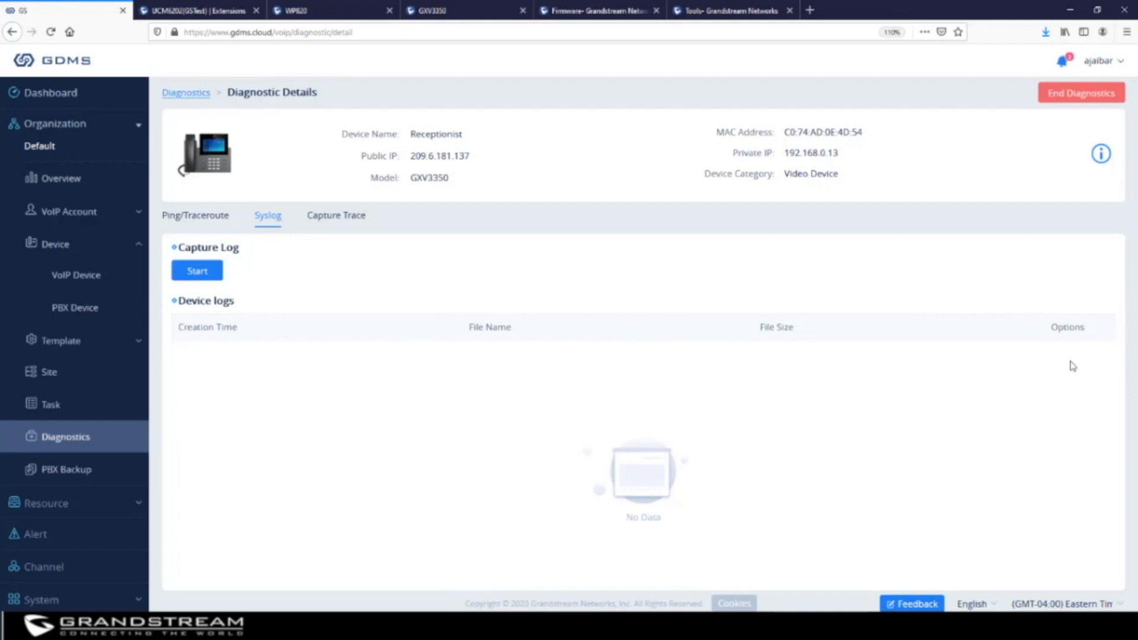
Return to the VoIP Device list and show more actions for the Receptionist phone
click(79, 276)
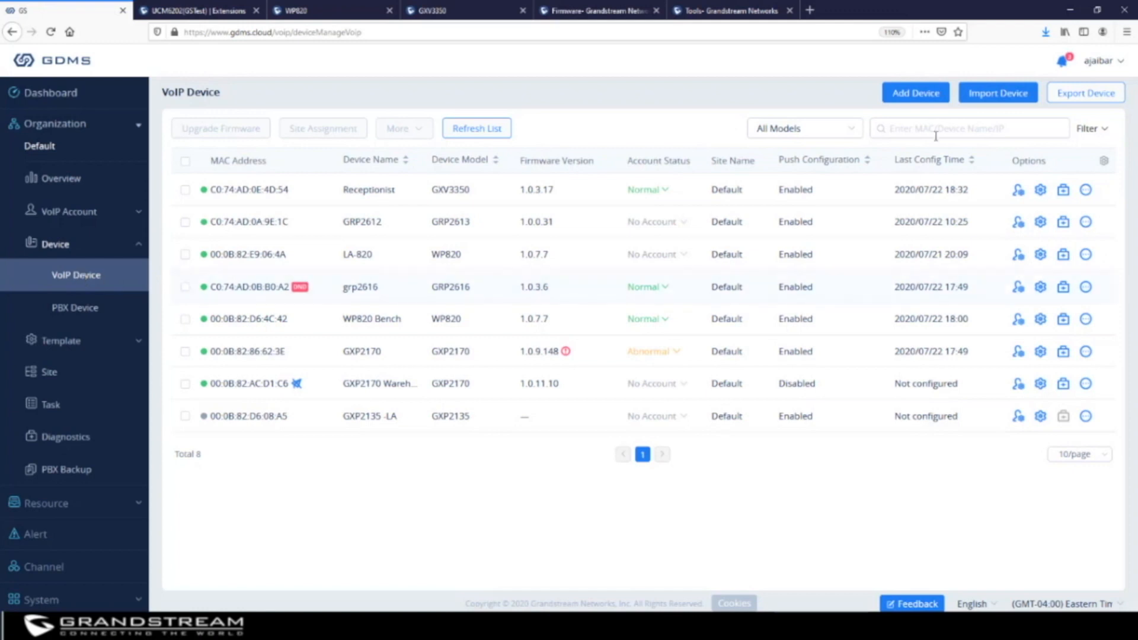
click(1086, 192)
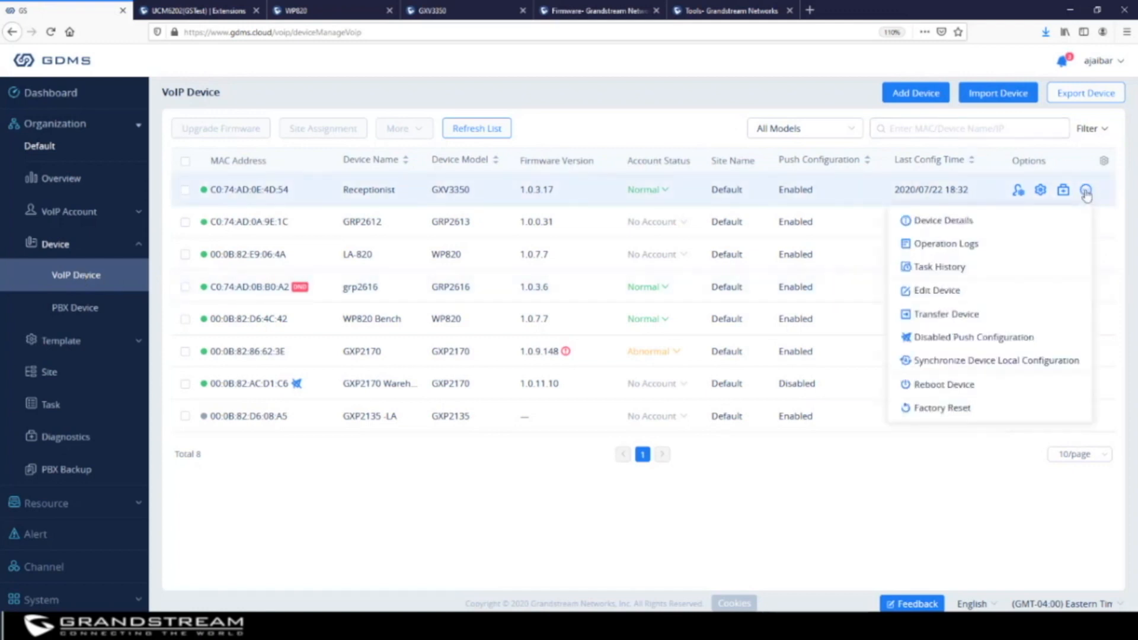
click(931, 222)
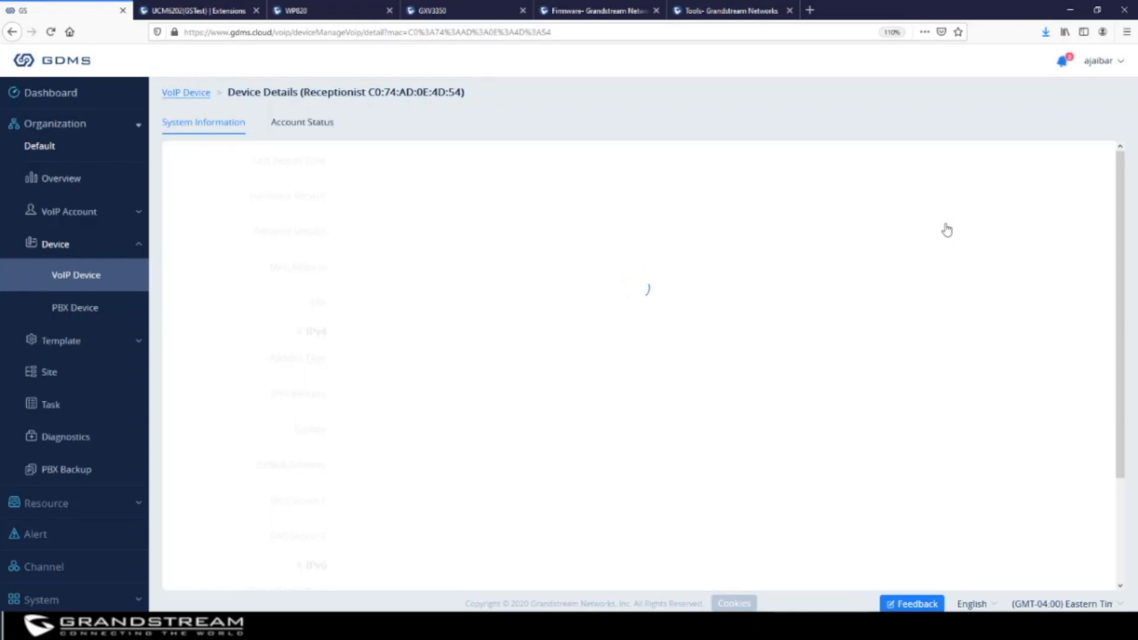
scroll(516, 250, down, 3)
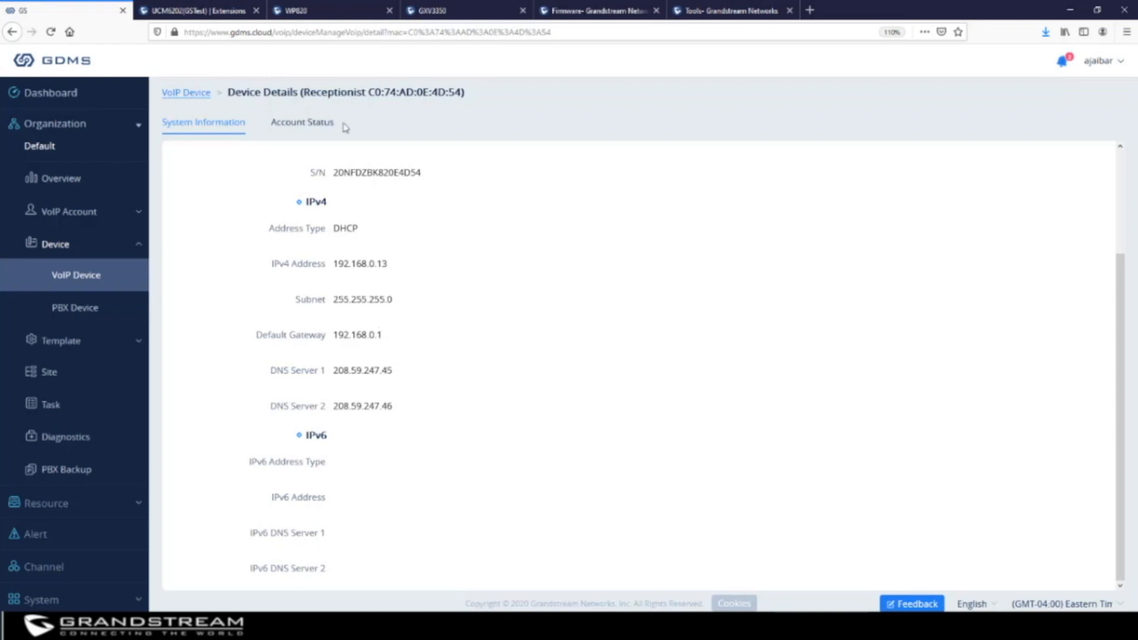
click(314, 124)
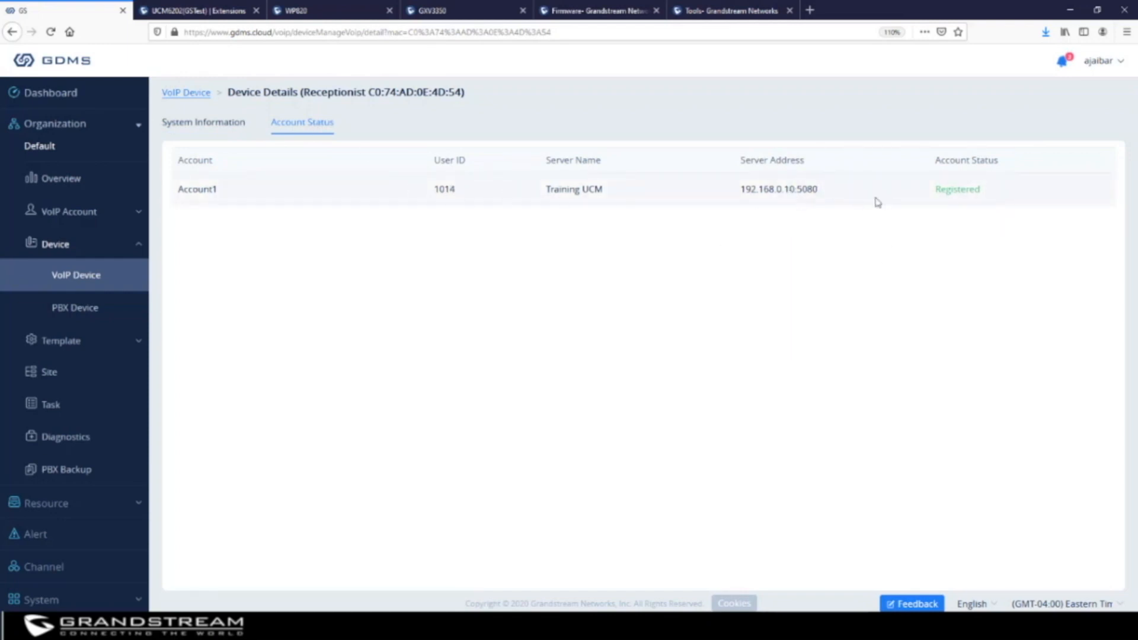
click(89, 279)
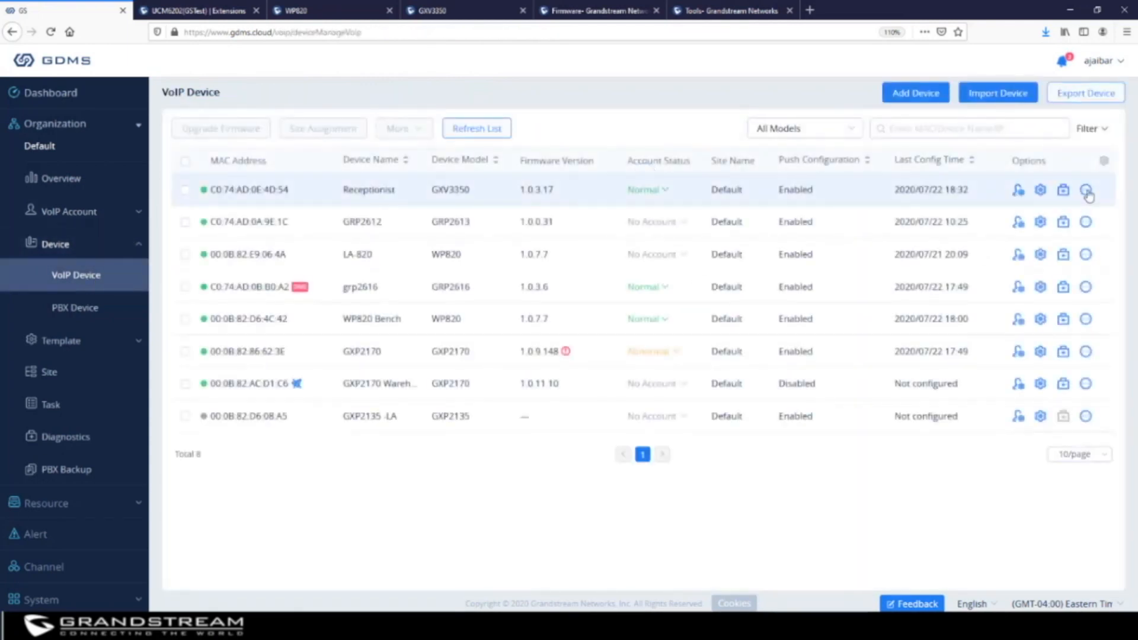
mouse_move(1087, 191)
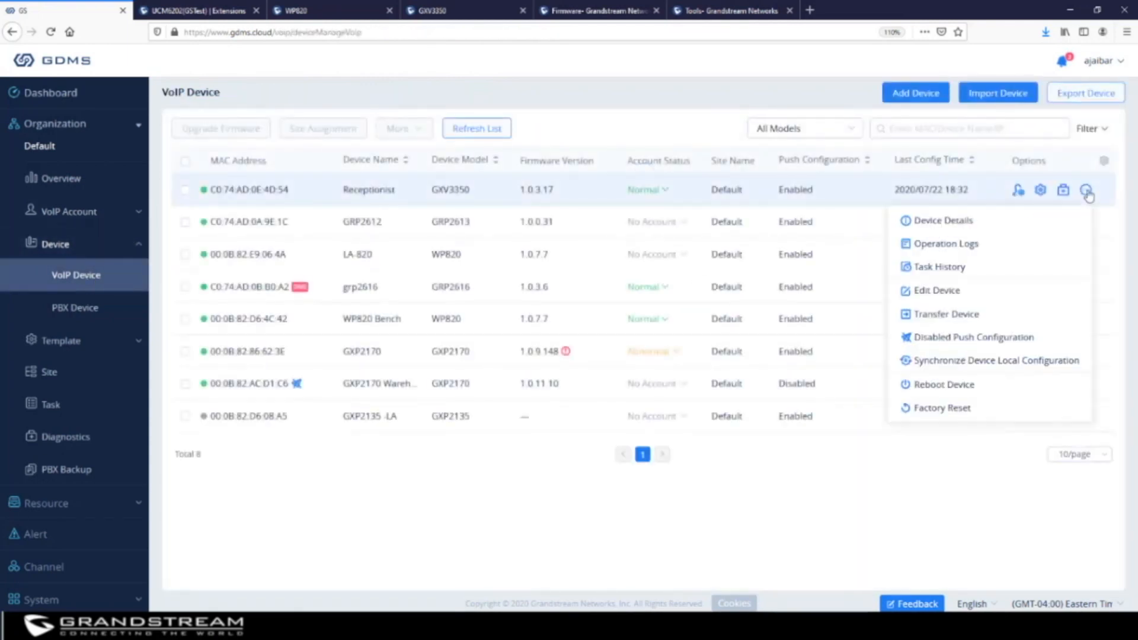
click(979, 245)
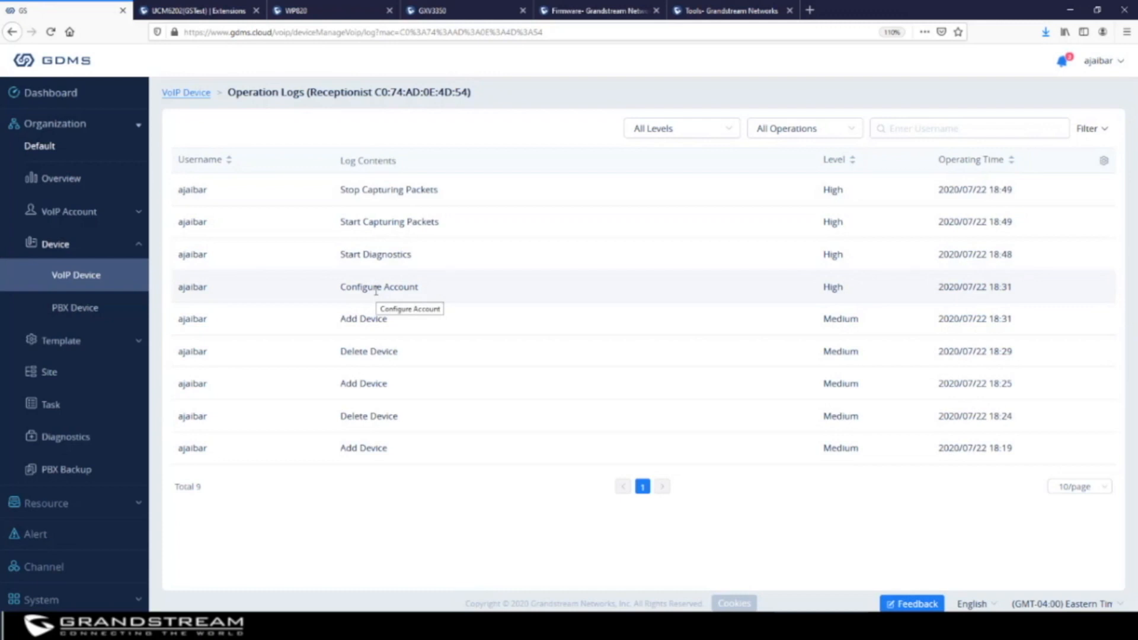
click(85, 281)
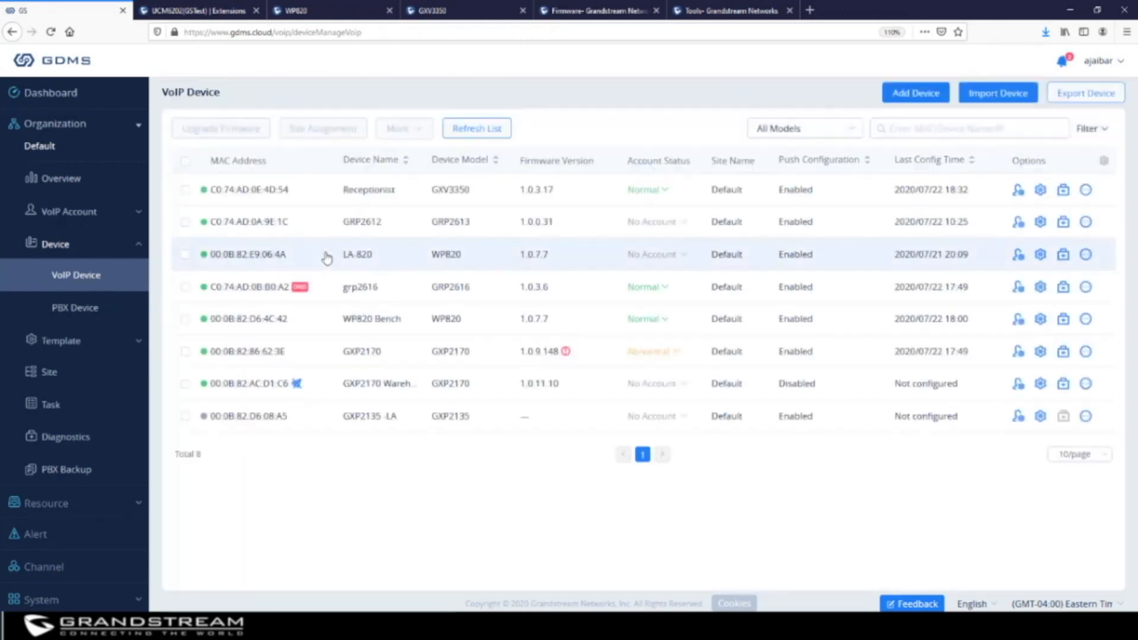
click(1086, 190)
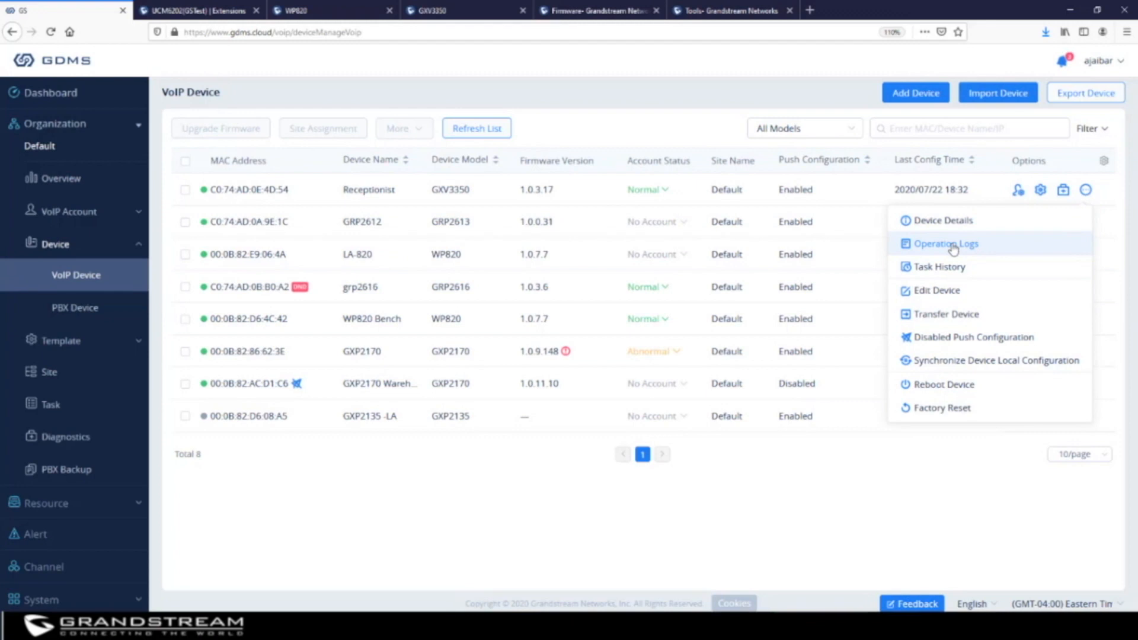
click(951, 293)
drag(535, 197, 435, 198)
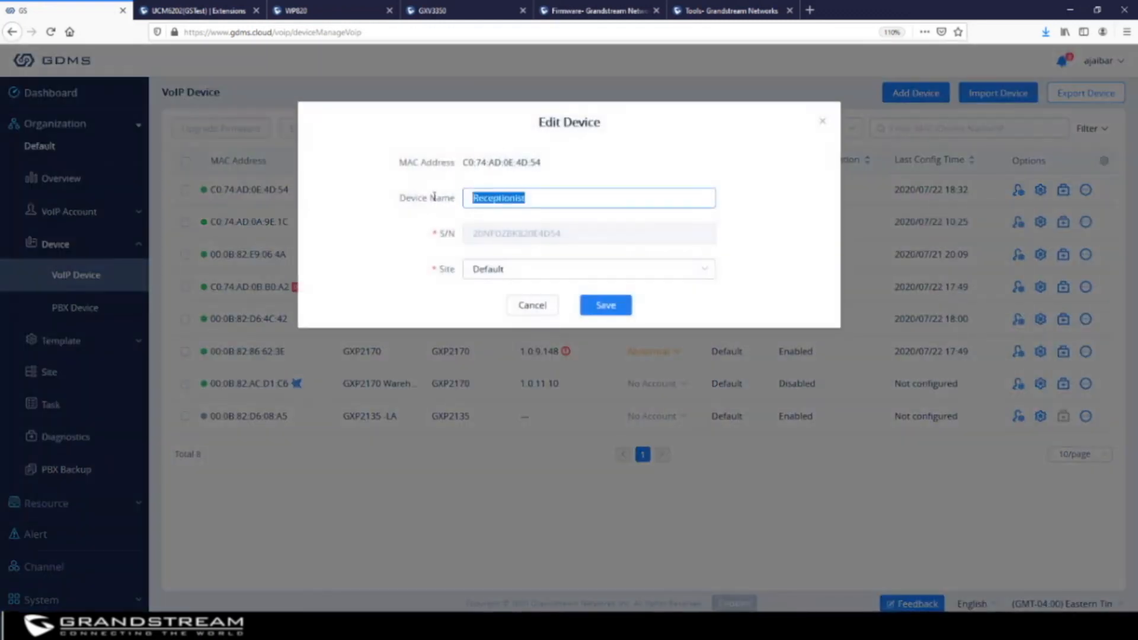
click(505, 270)
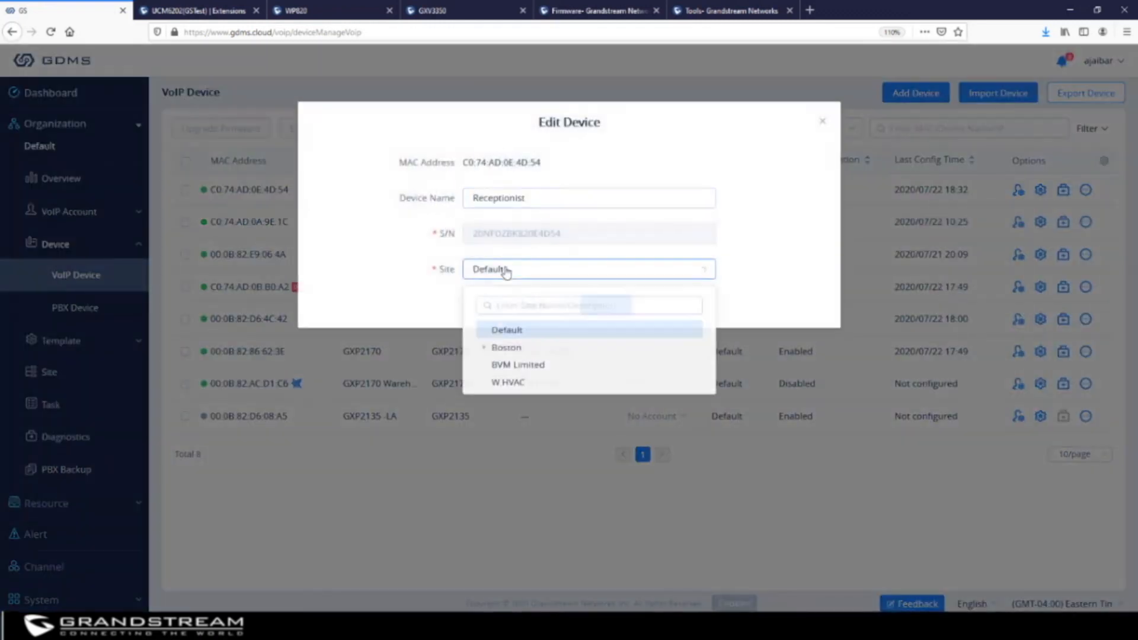
click(819, 123)
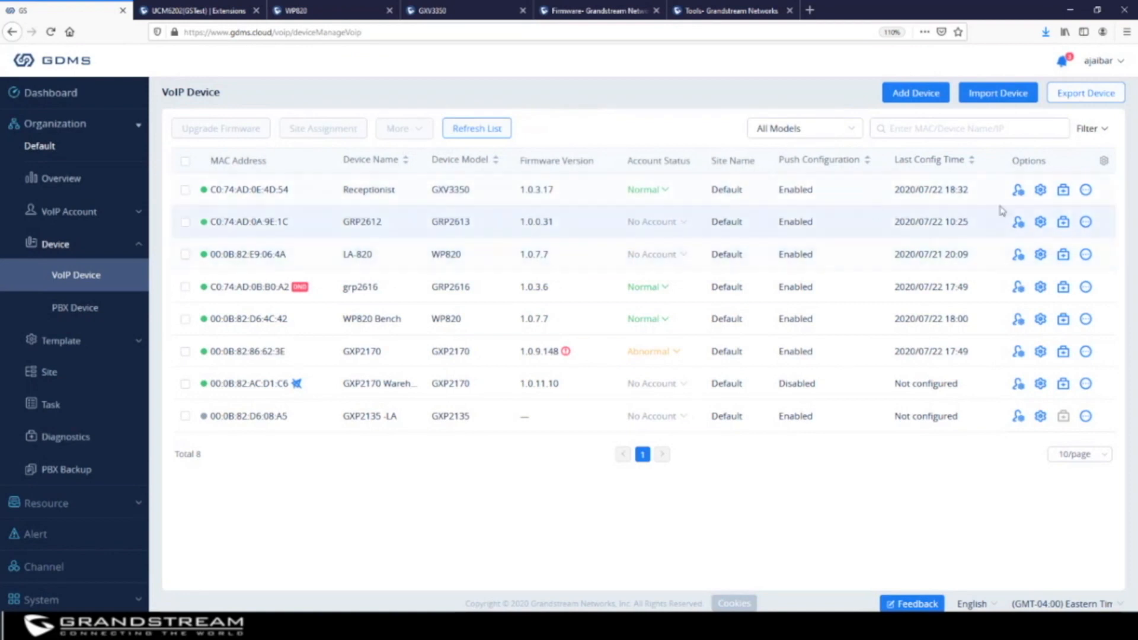
click(1085, 191)
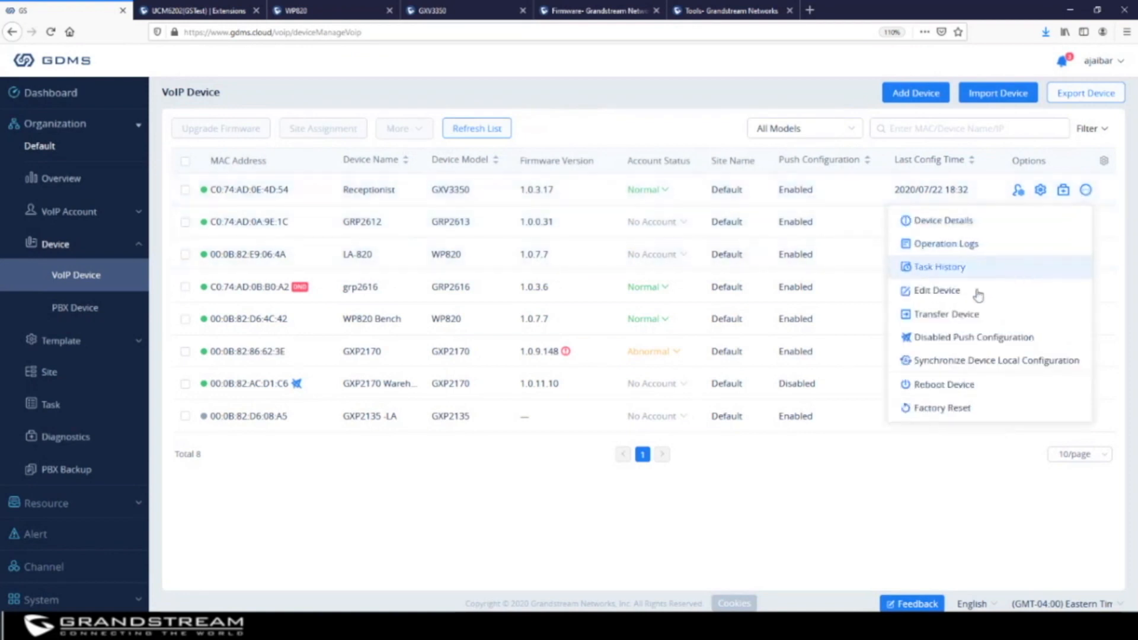
click(951, 319)
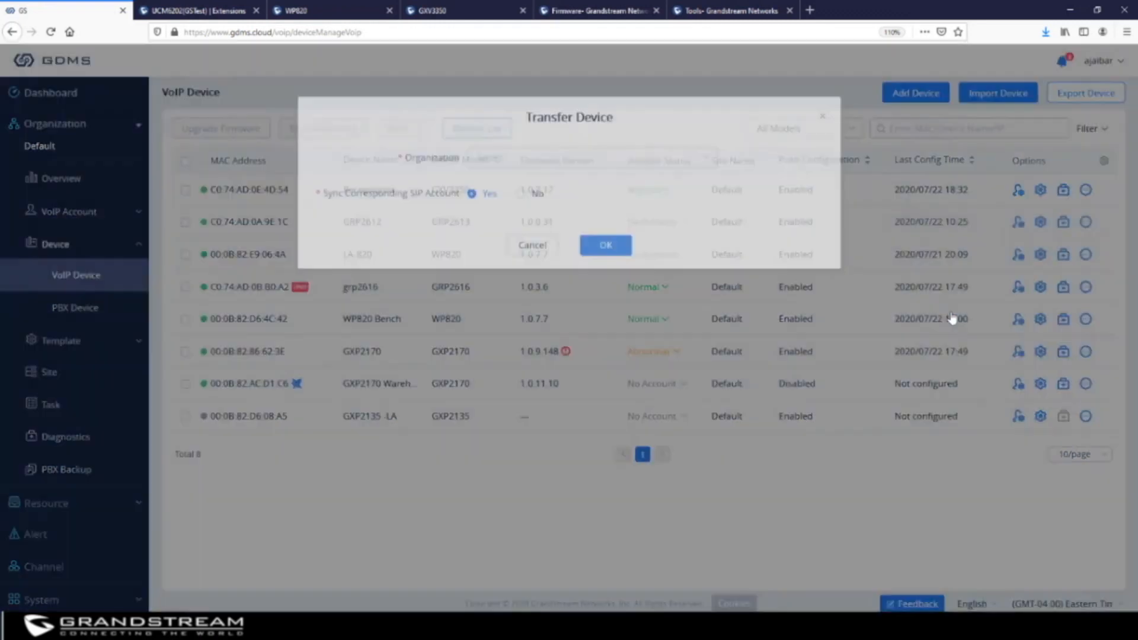
click(508, 169)
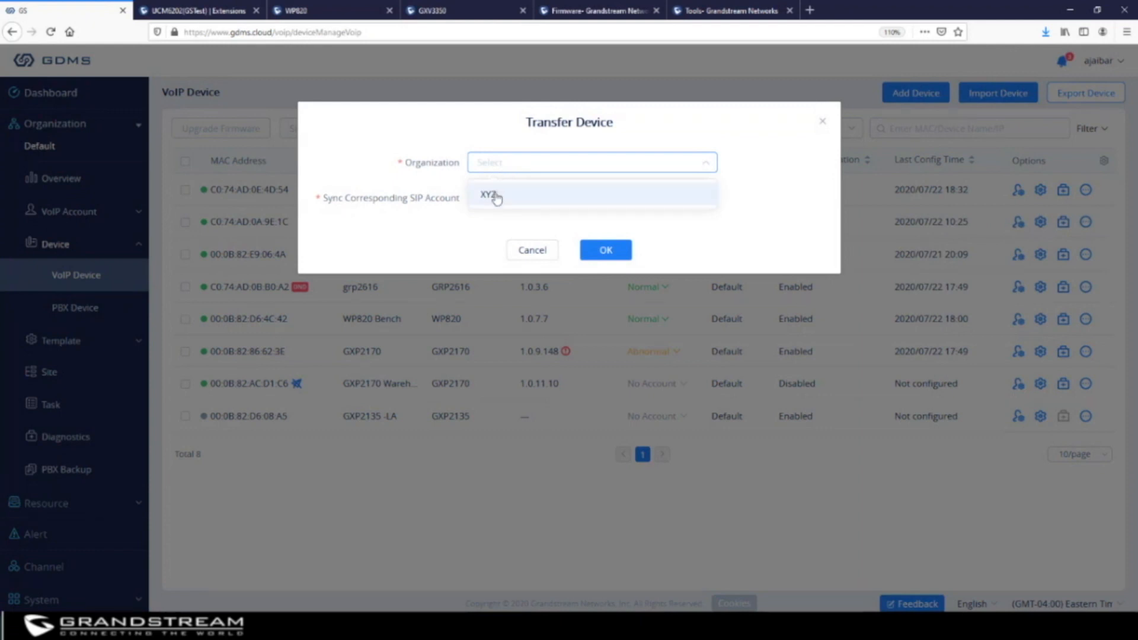
click(490, 195)
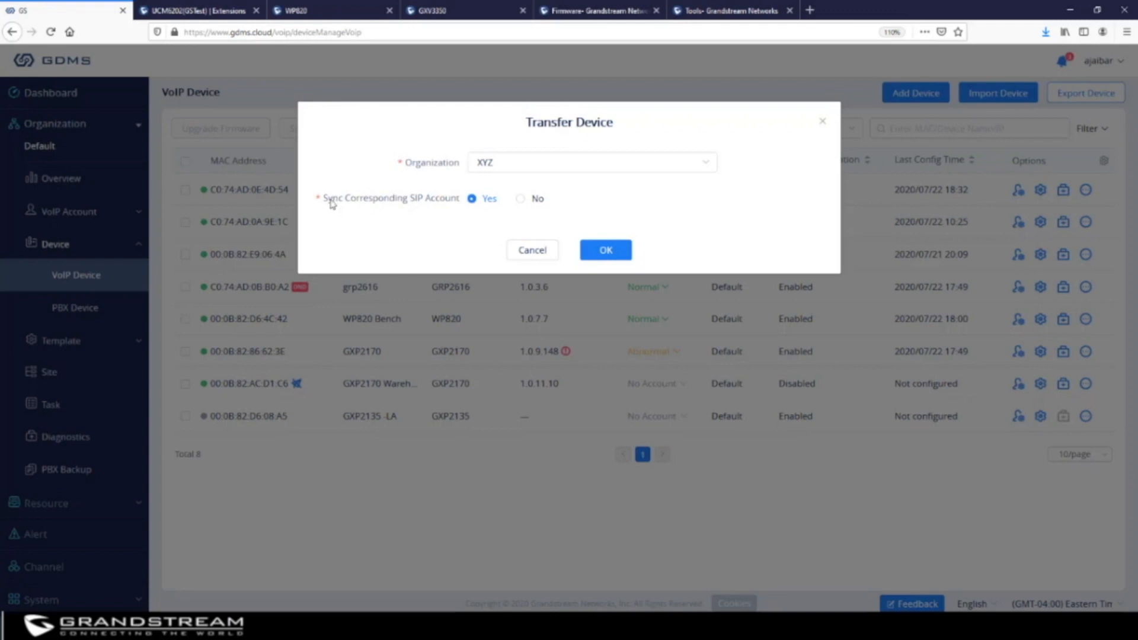
click(521, 200)
click(472, 203)
click(823, 126)
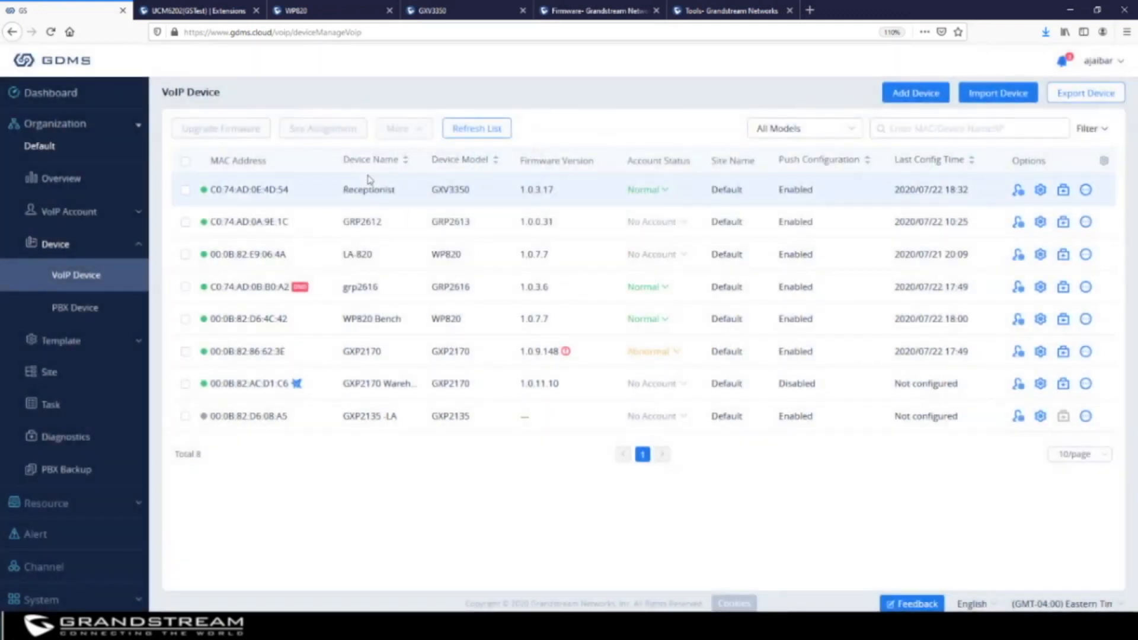
click(1086, 223)
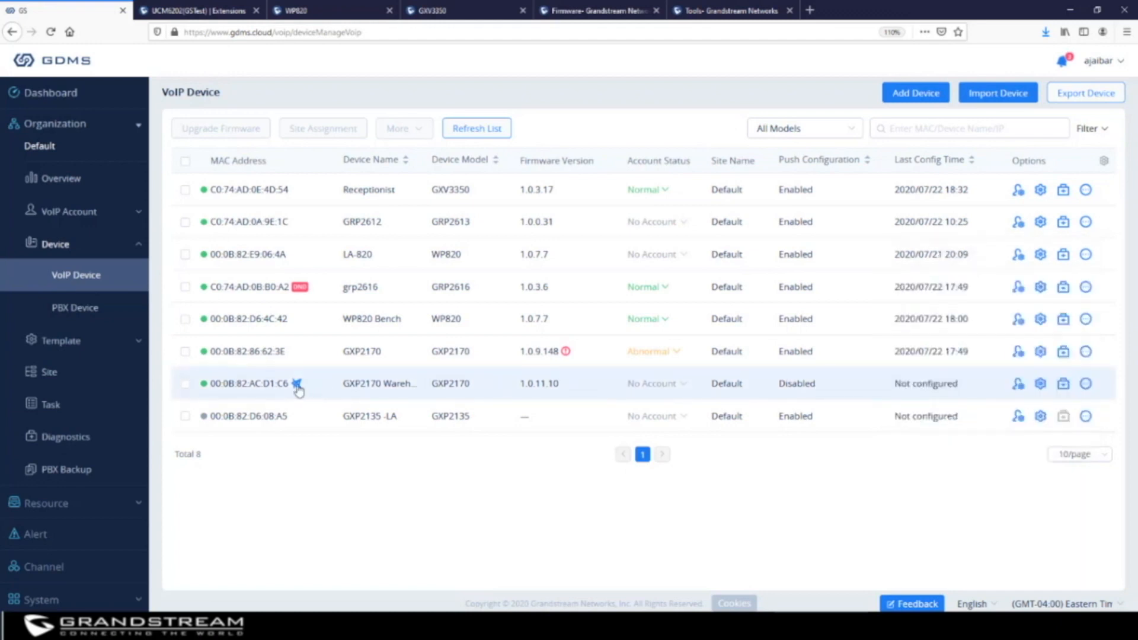
mouse_move(296, 388)
click(1086, 384)
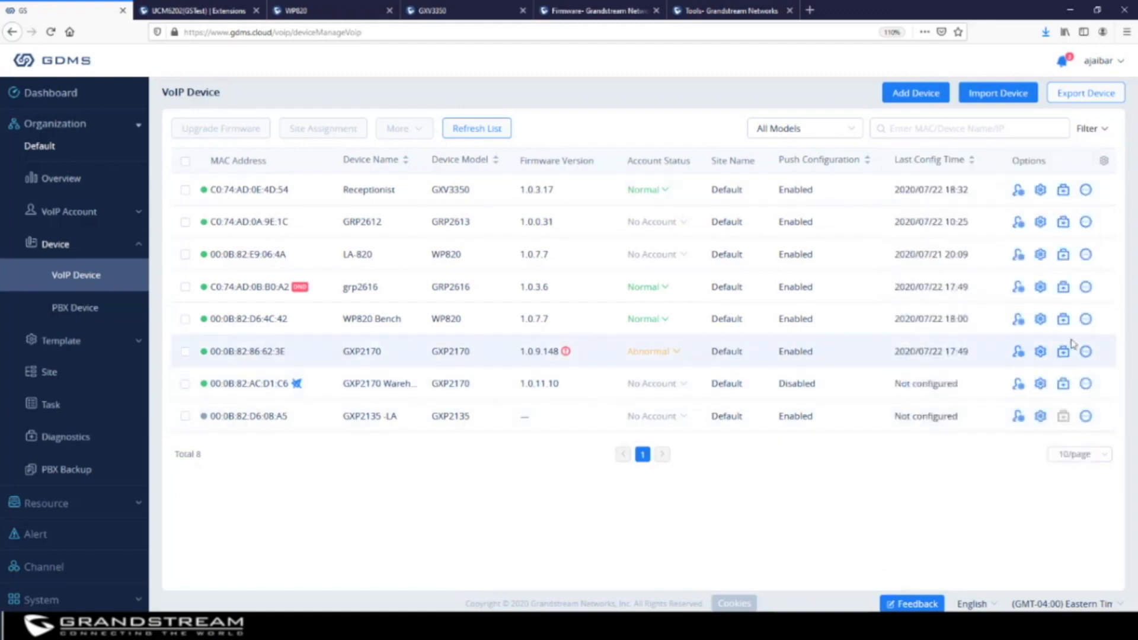
mouse_move(1087, 359)
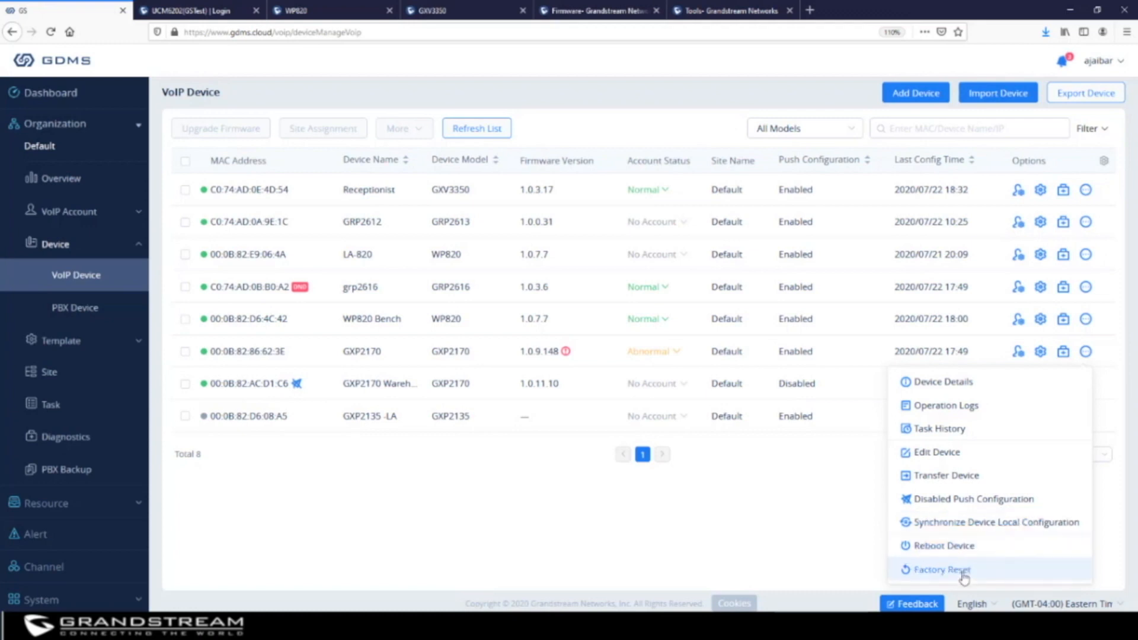
Select the Receptionist, GRP2612, LA-820 and grp2616 phones and set up a Scheduled reboot
click(185, 189)
click(185, 222)
click(185, 254)
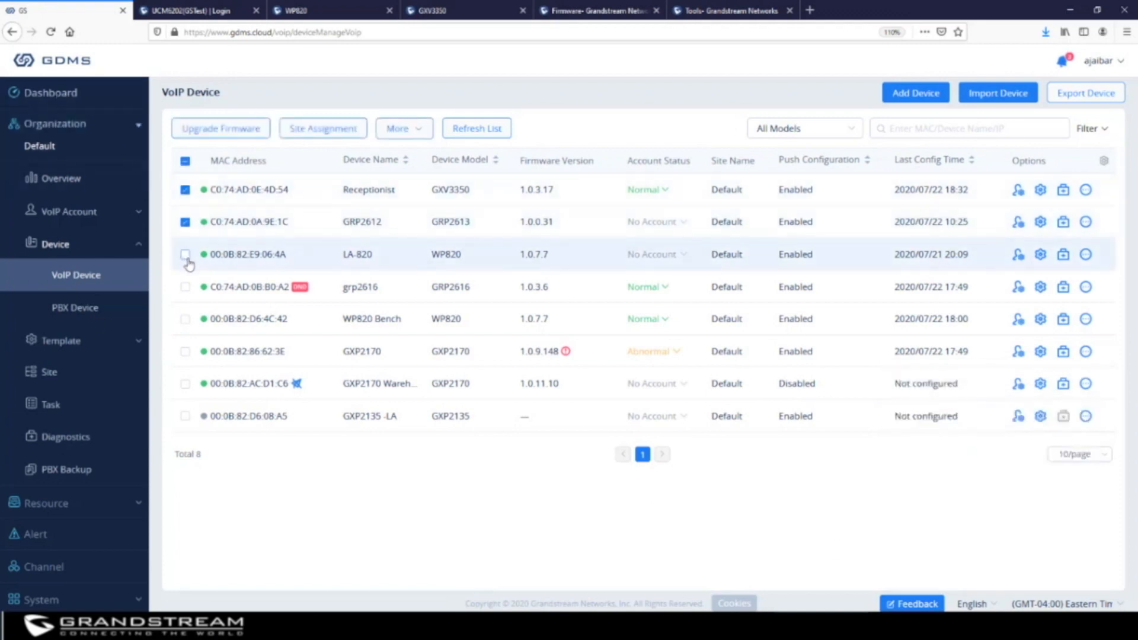
click(184, 287)
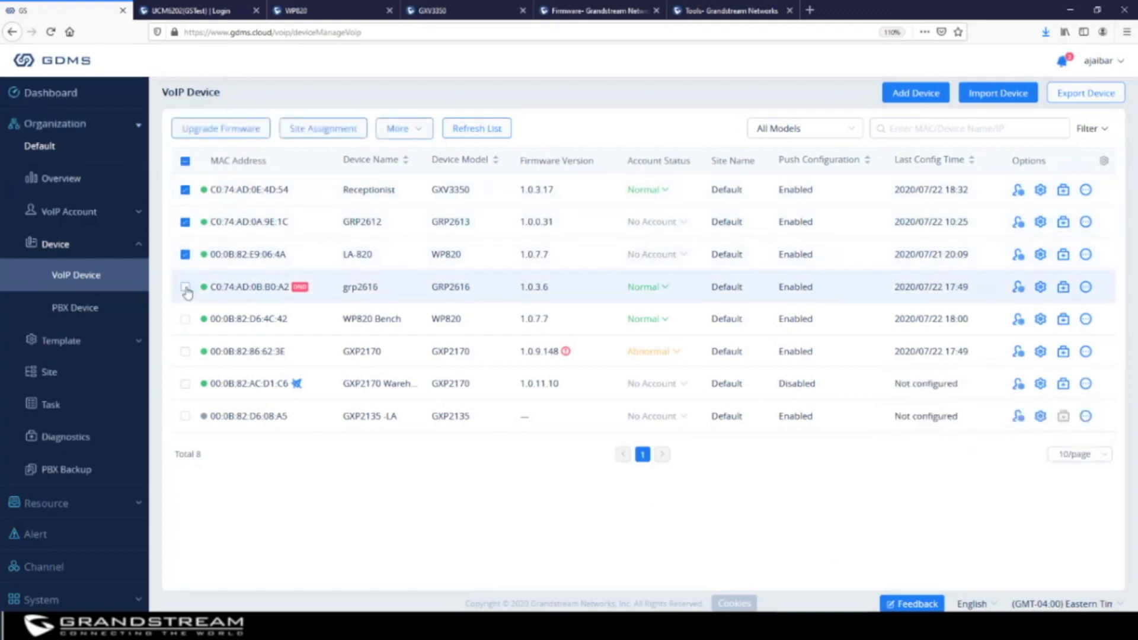
click(407, 131)
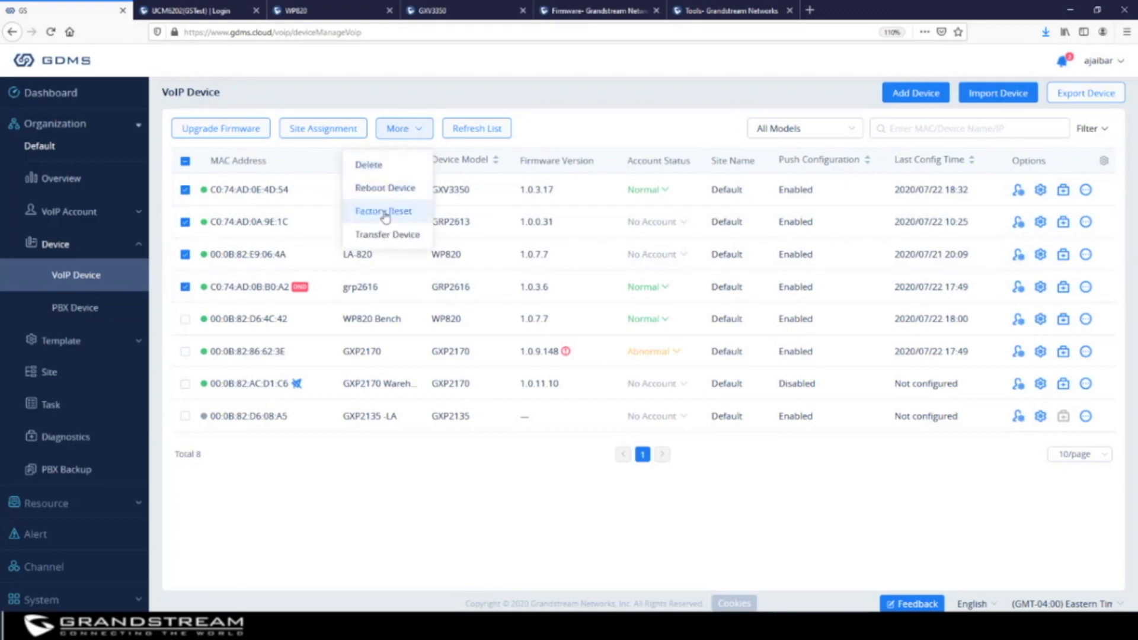
click(395, 190)
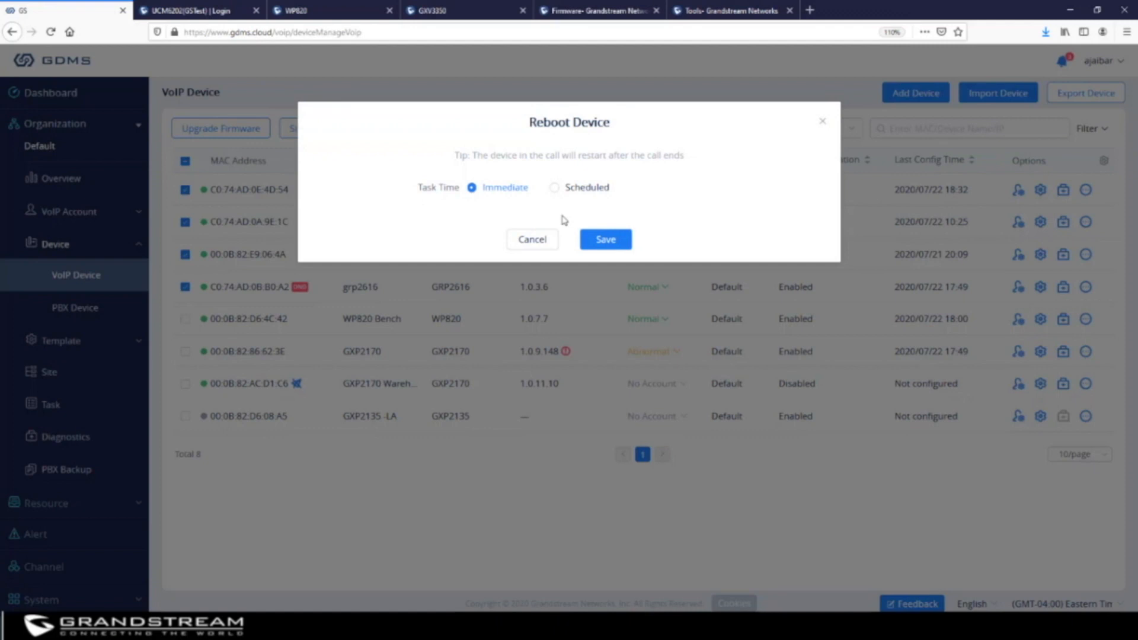
click(554, 188)
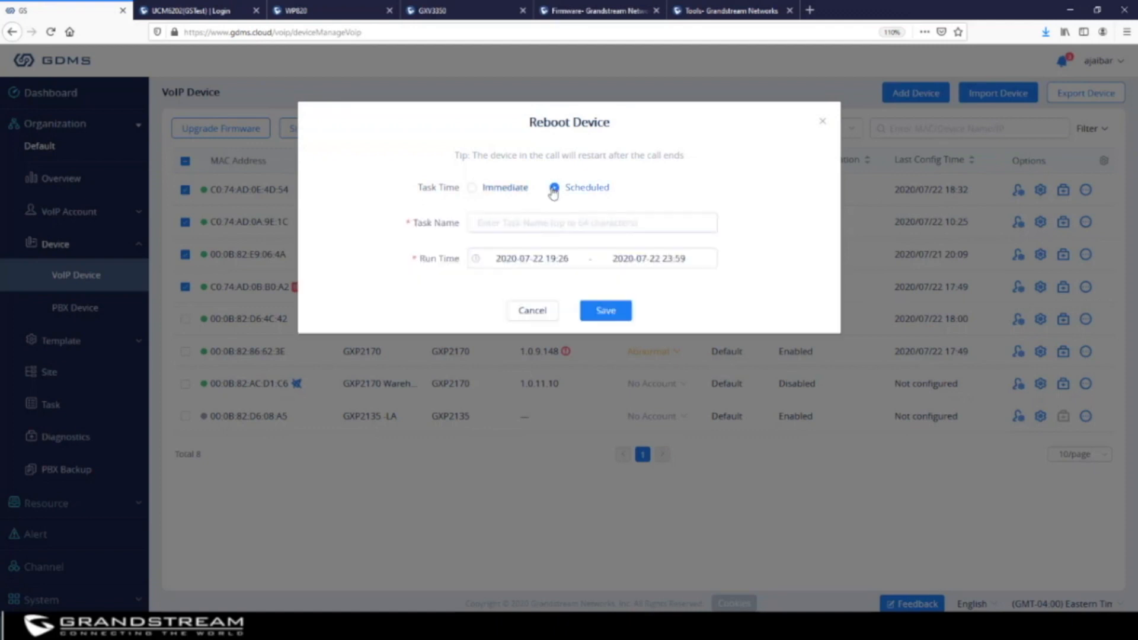
click(570, 224)
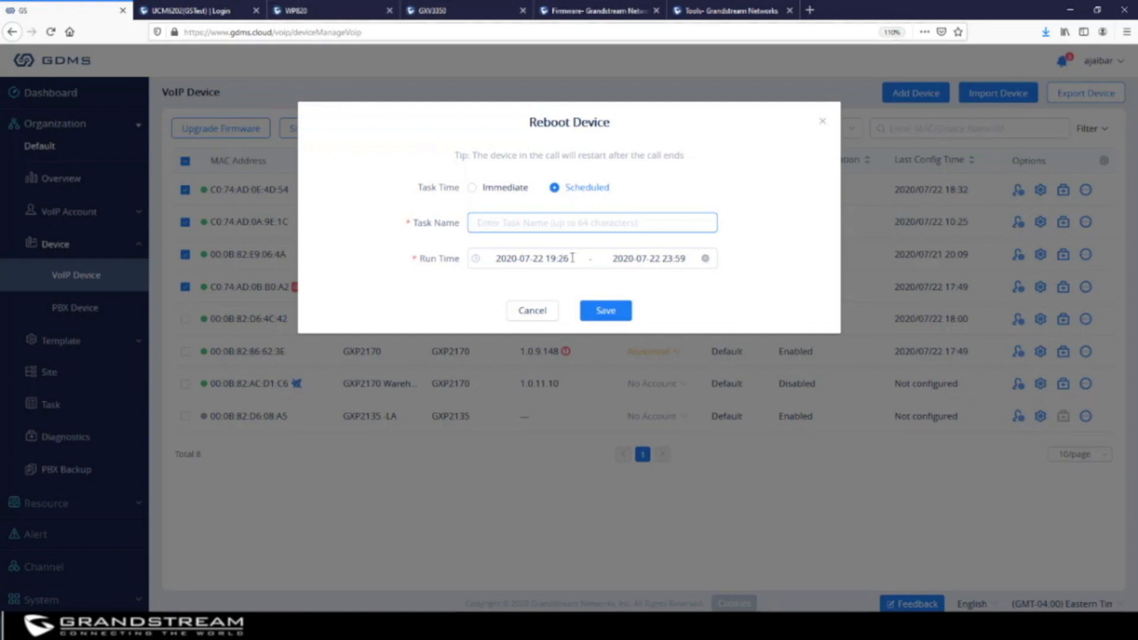
Cancel the reboot, discard the W.HVAC site assignment, then select all eight phones
click(534, 314)
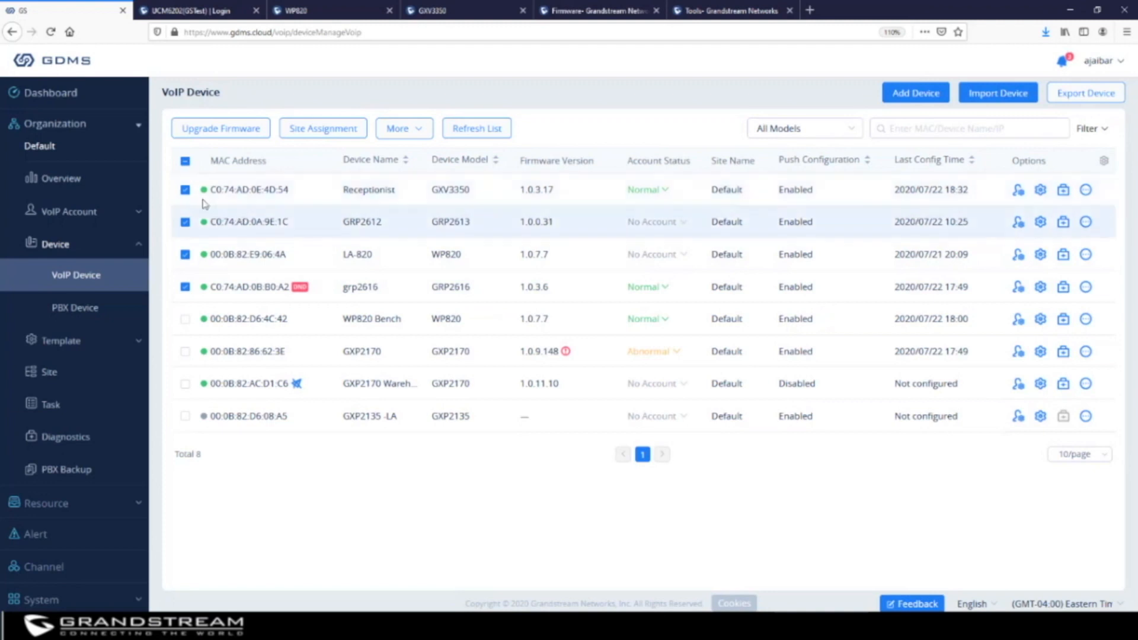
click(335, 131)
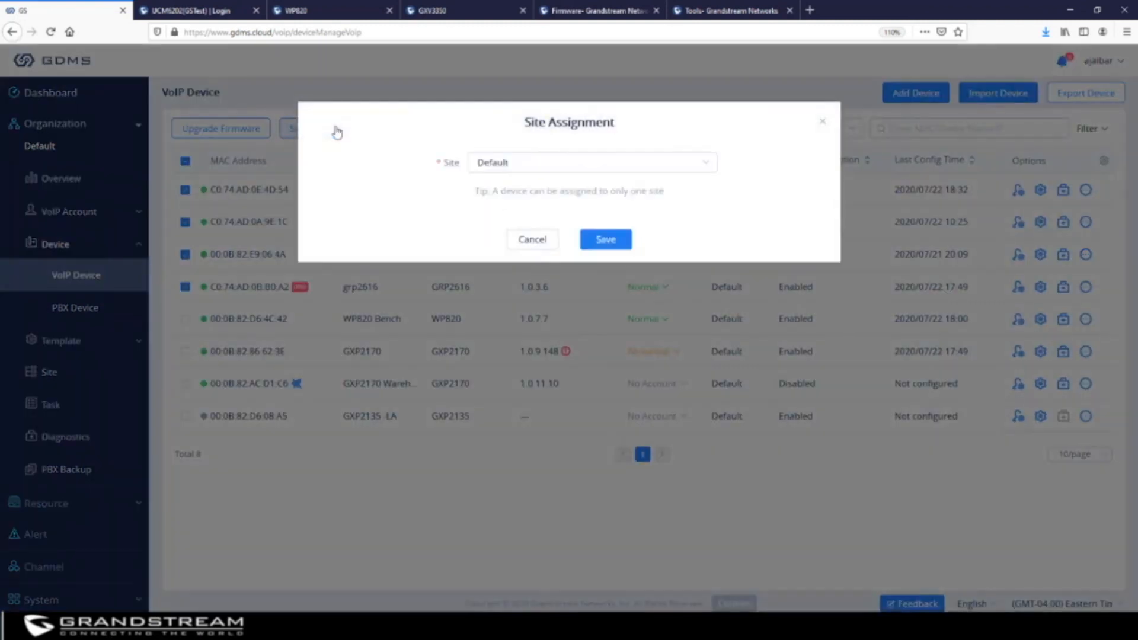
click(562, 170)
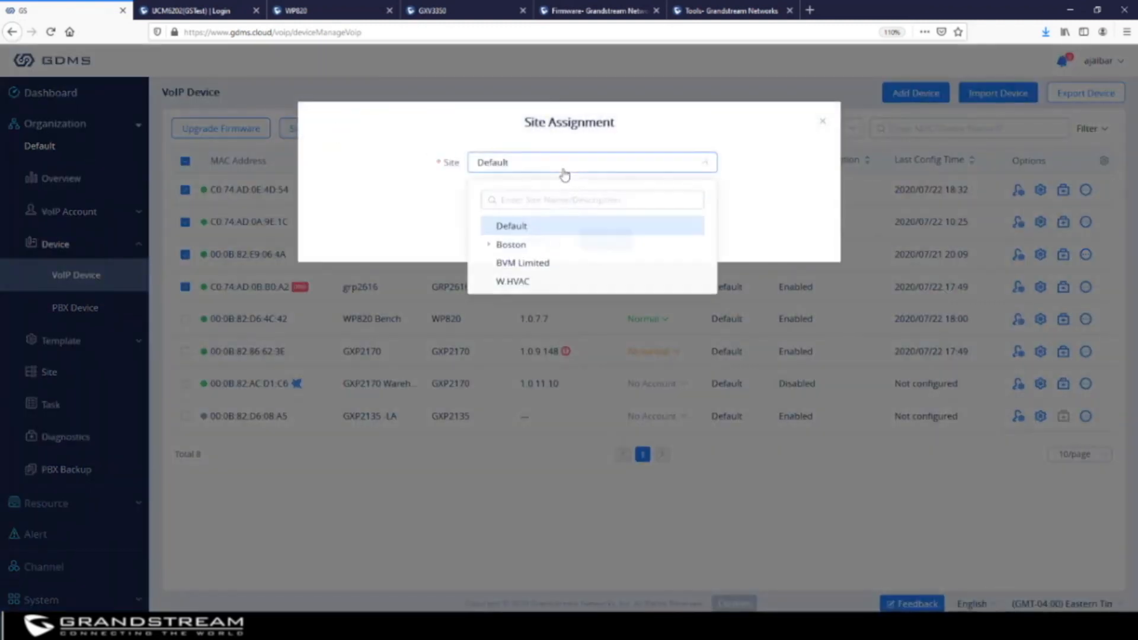
click(520, 289)
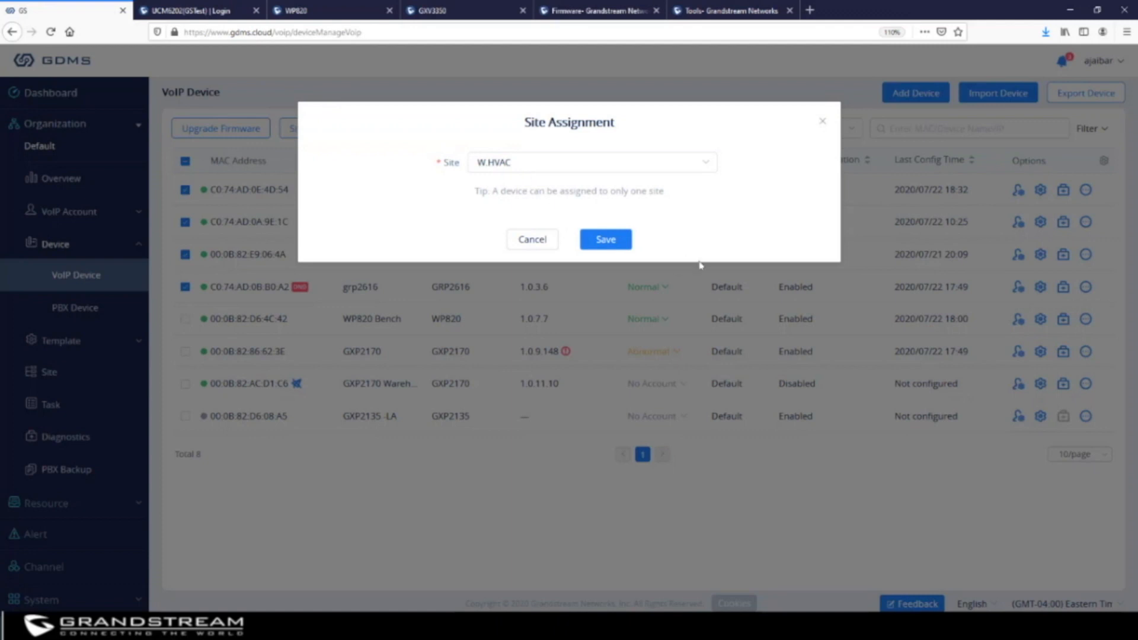
click(823, 122)
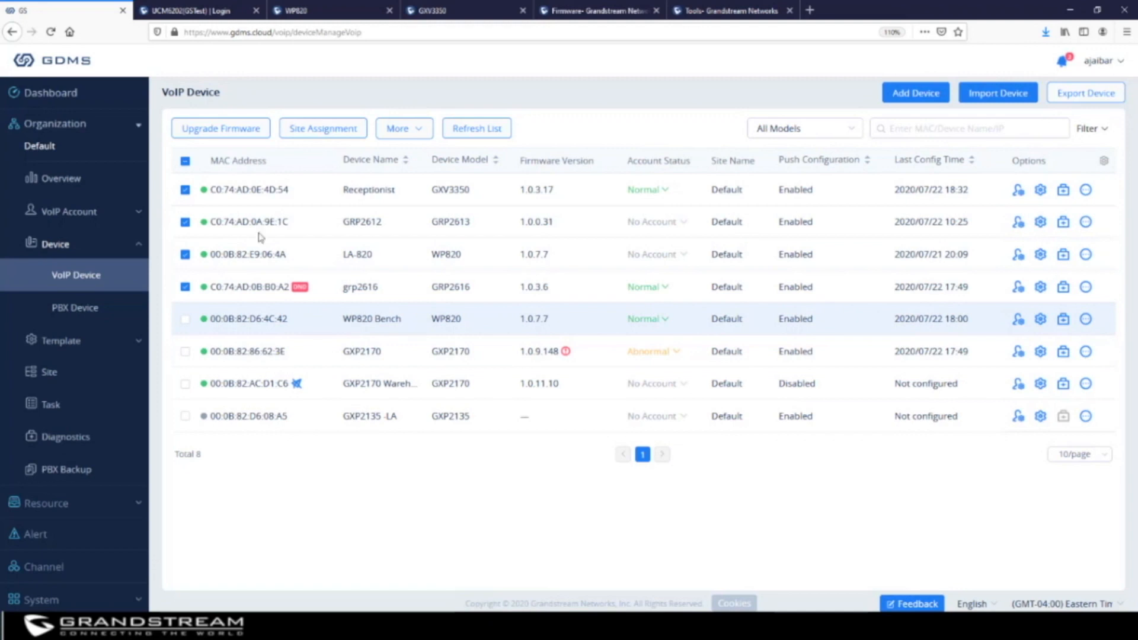
click(186, 162)
Clear all selections and select only the GXP2170 phone flagged for outdated firmware 1.0.9.148
click(185, 162)
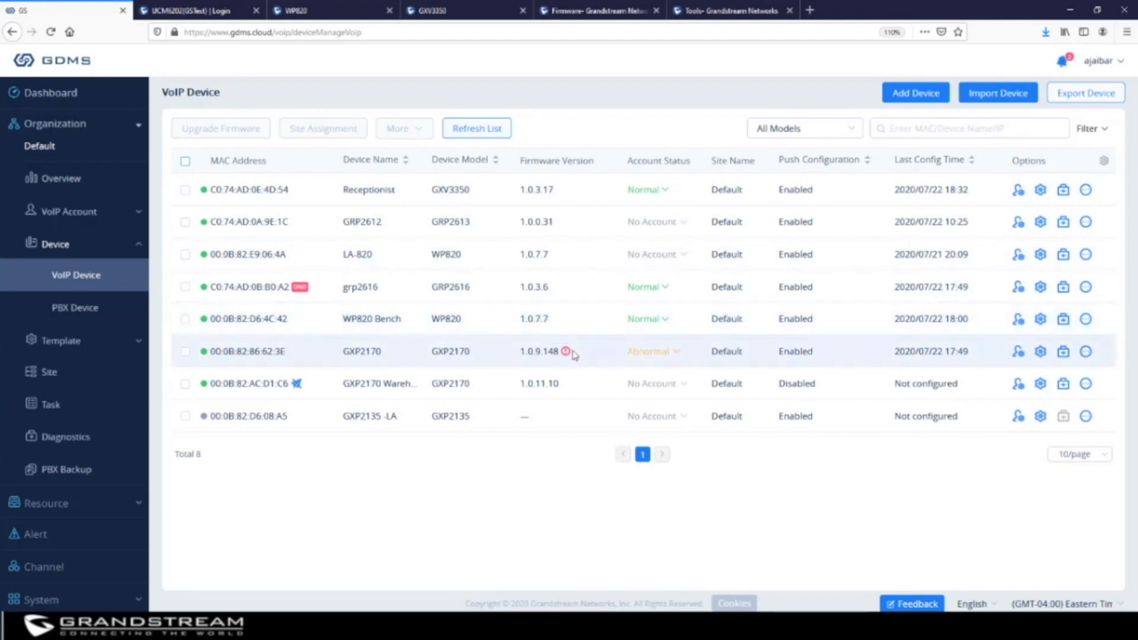
mouse_move(567, 353)
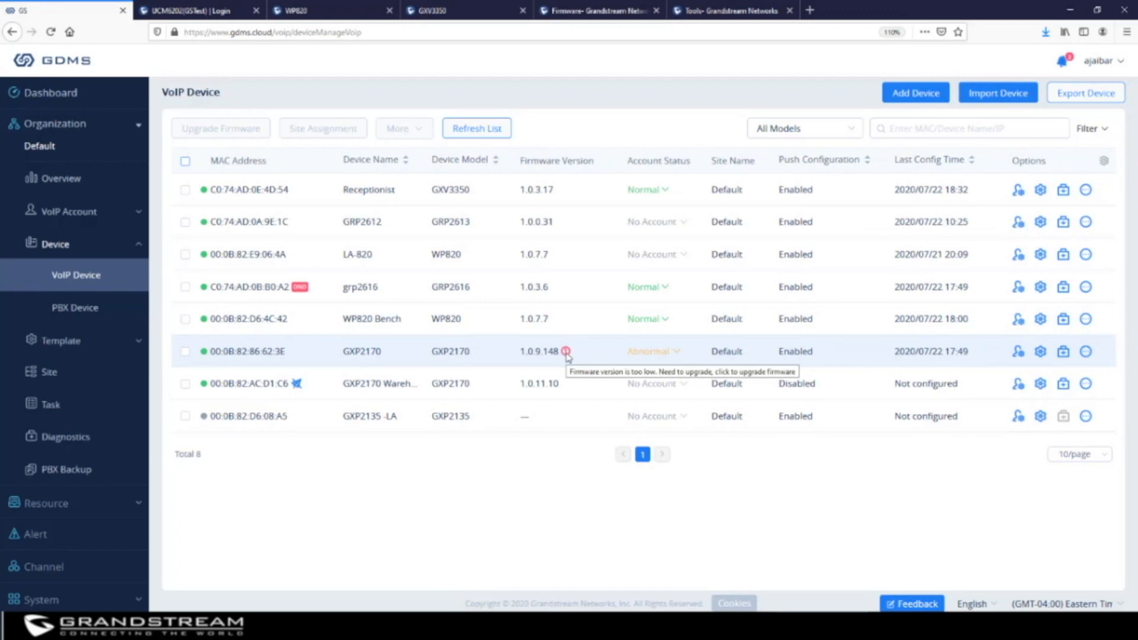
click(185, 352)
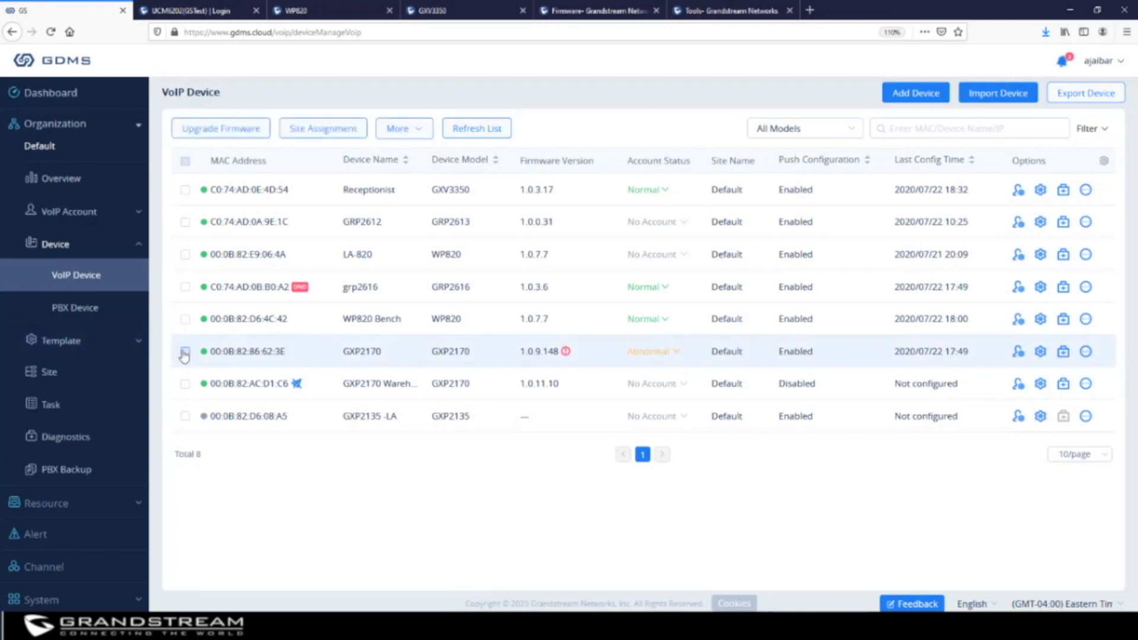
click(220, 129)
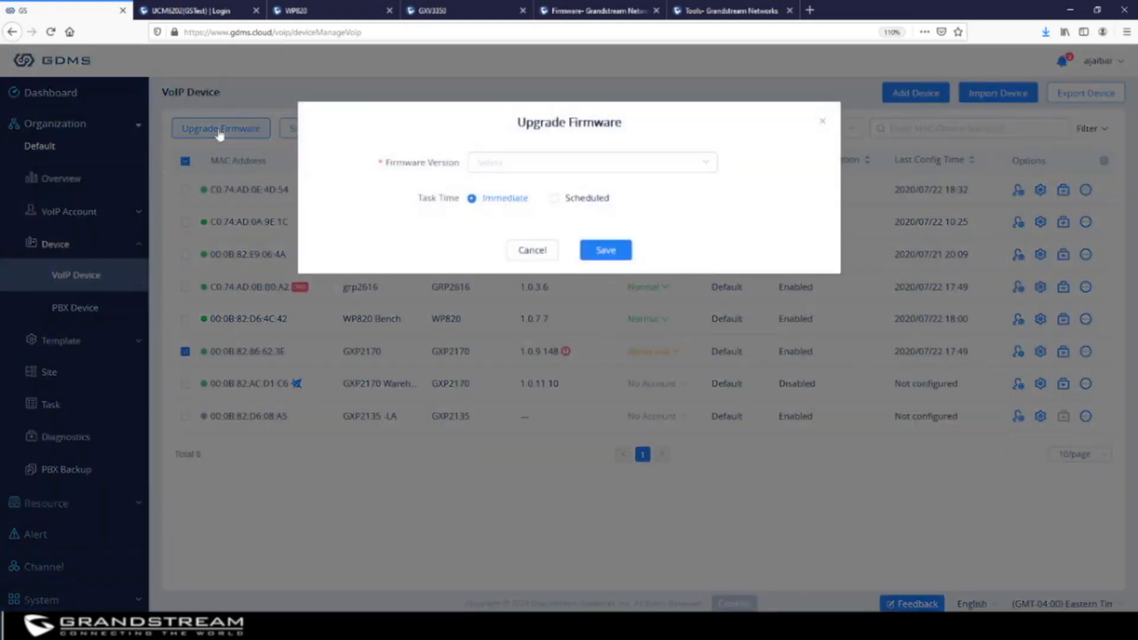
click(540, 166)
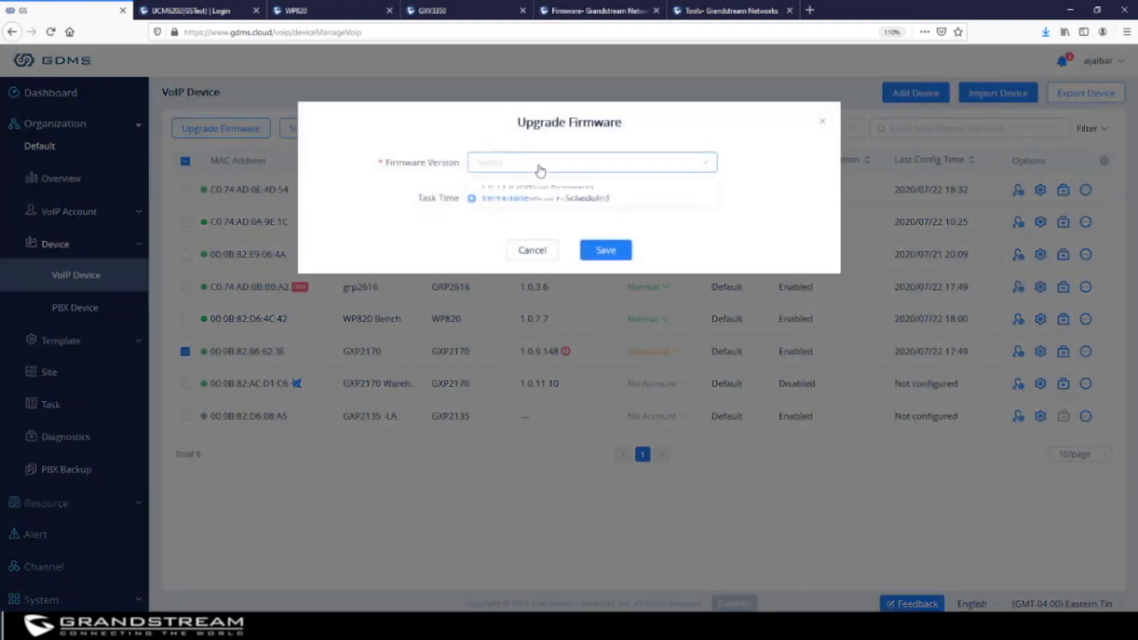
click(537, 217)
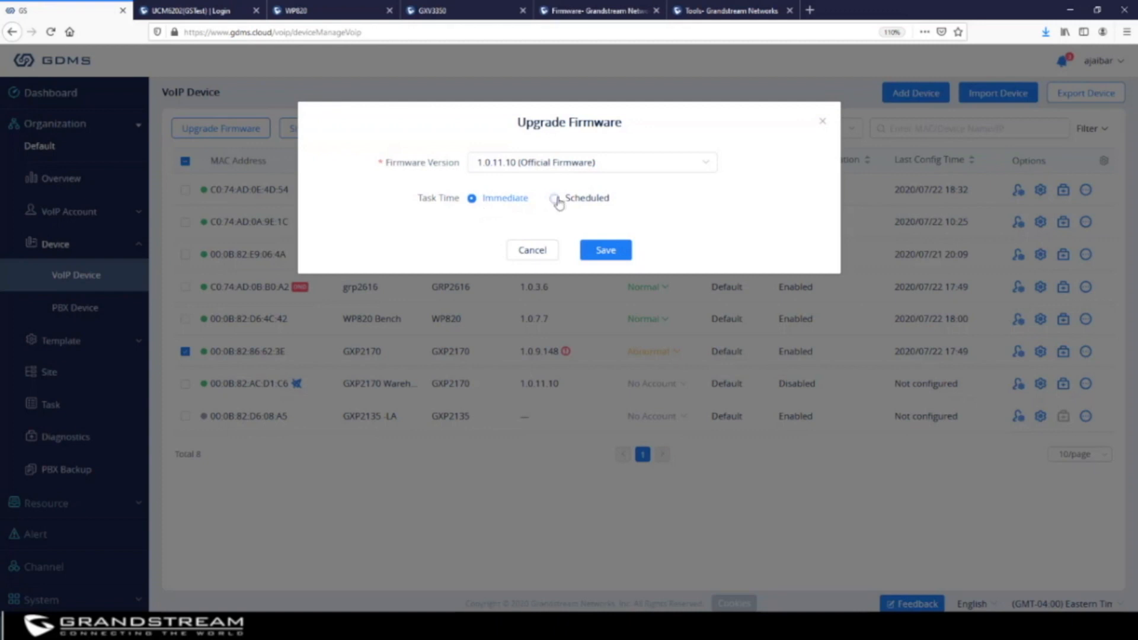
click(823, 121)
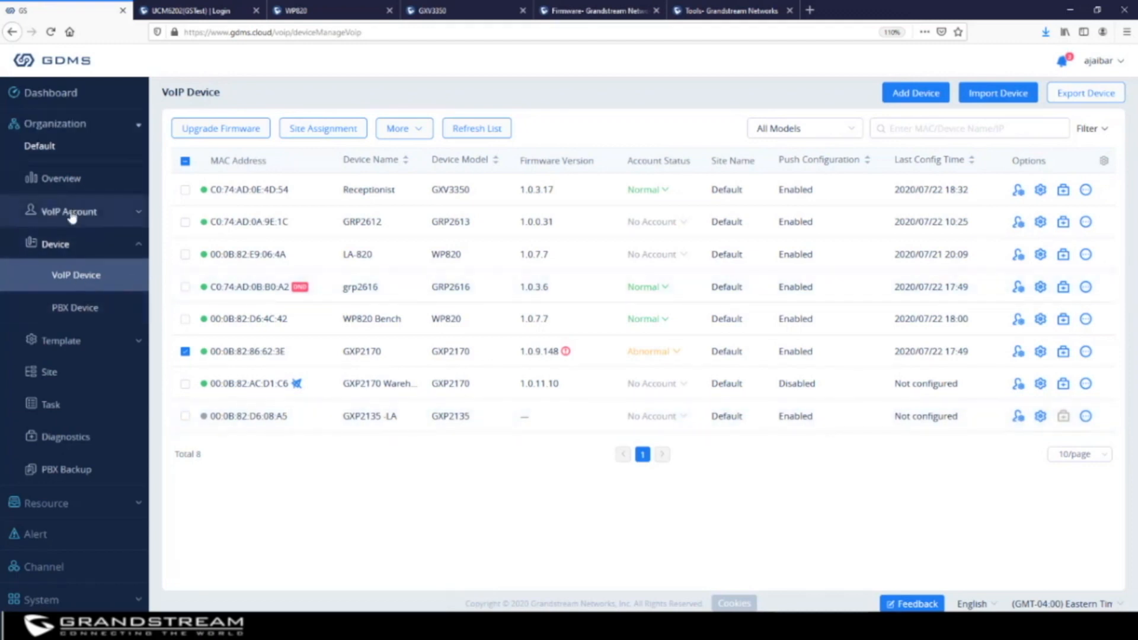
Expand VoIP Account in the sidebar so its SIP Account entry shows
click(75, 309)
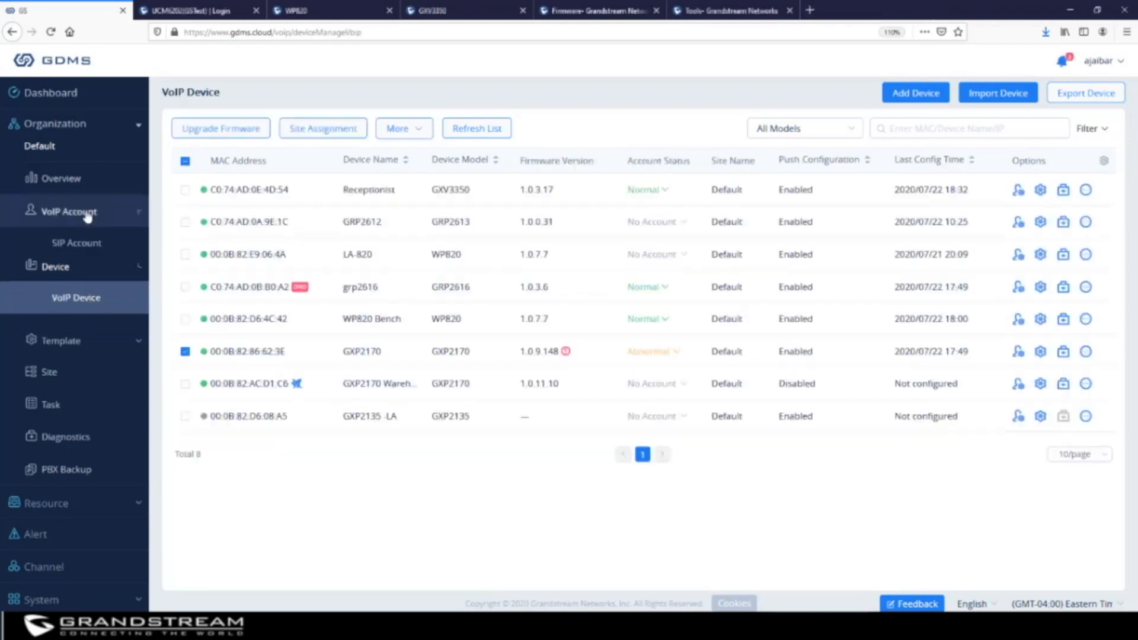
Open SIP Servers and step through a new server's name, server, proxy and voicemail fields
click(76, 277)
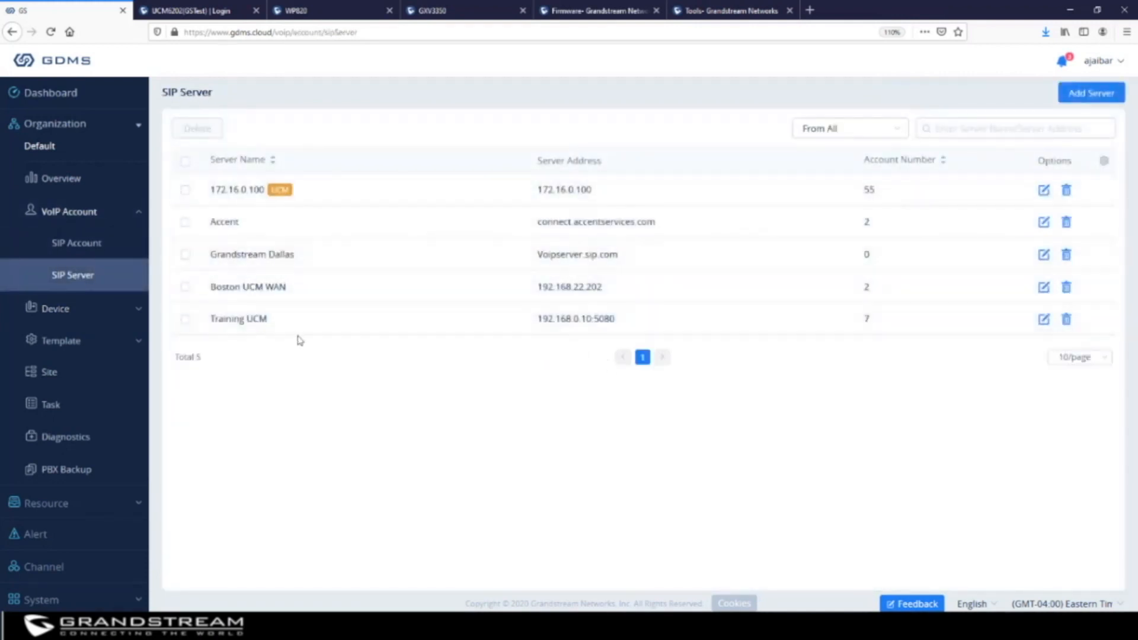
click(1093, 94)
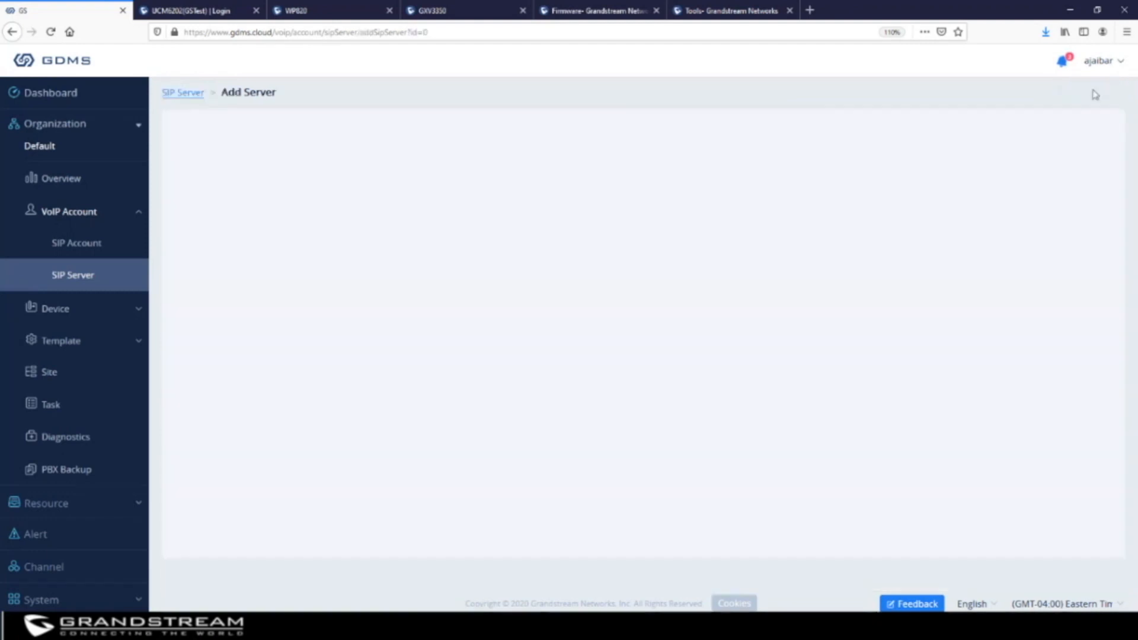
click(386, 134)
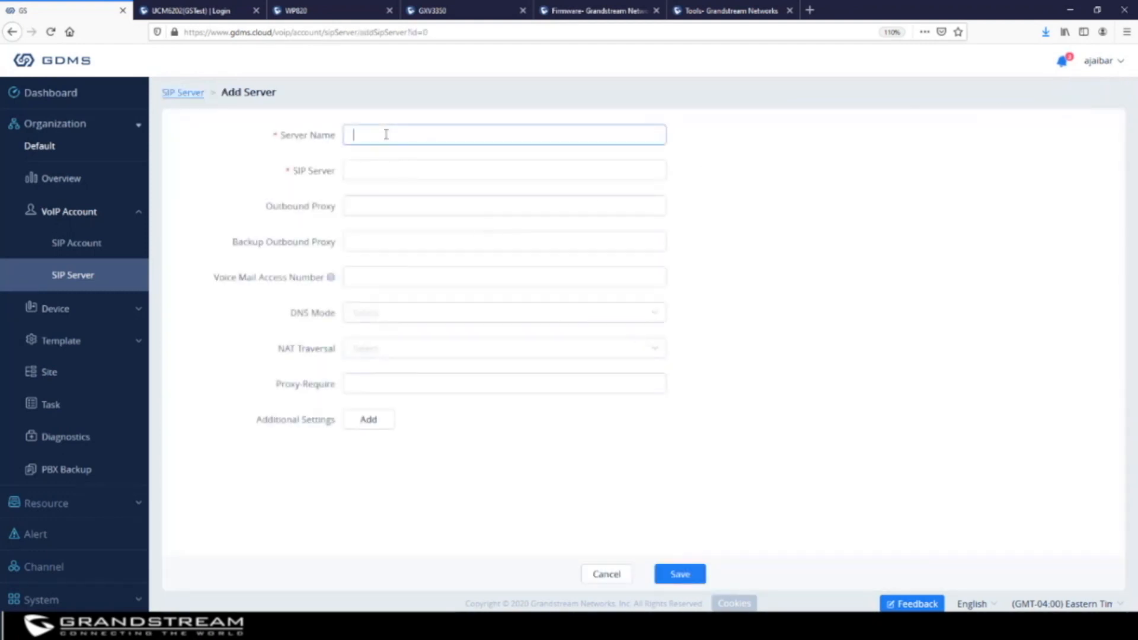
click(380, 171)
click(380, 203)
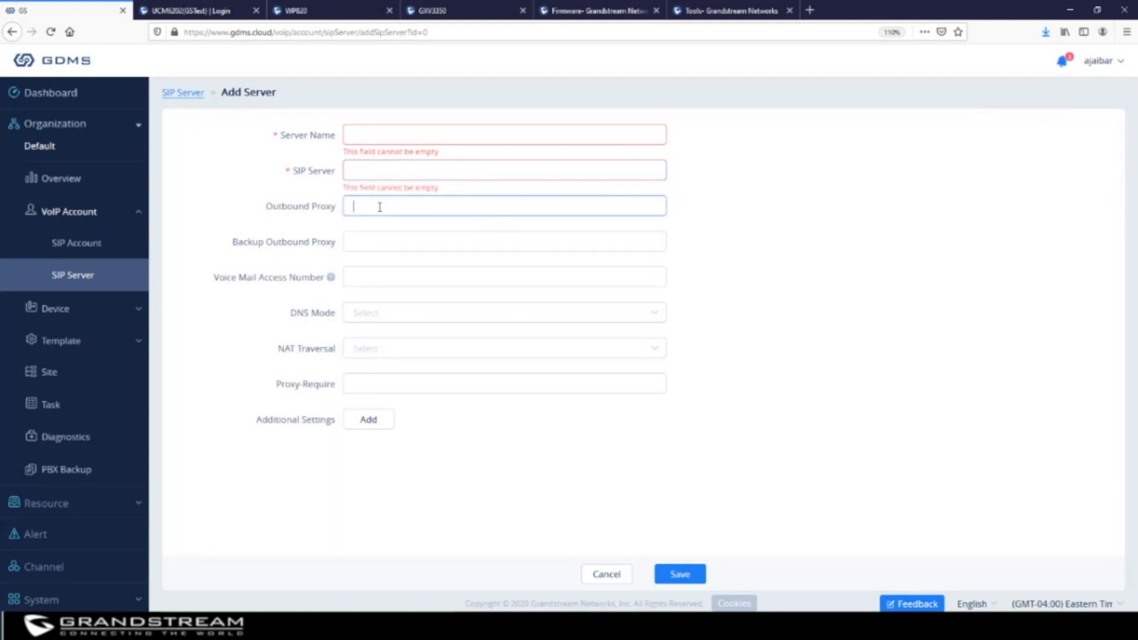
click(380, 243)
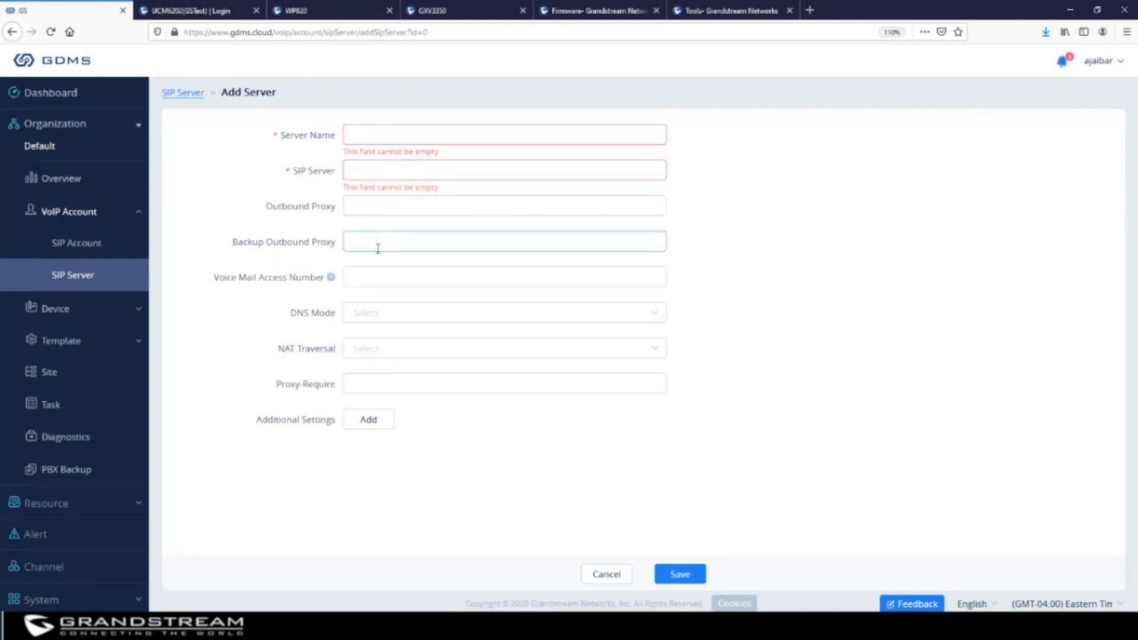
click(384, 278)
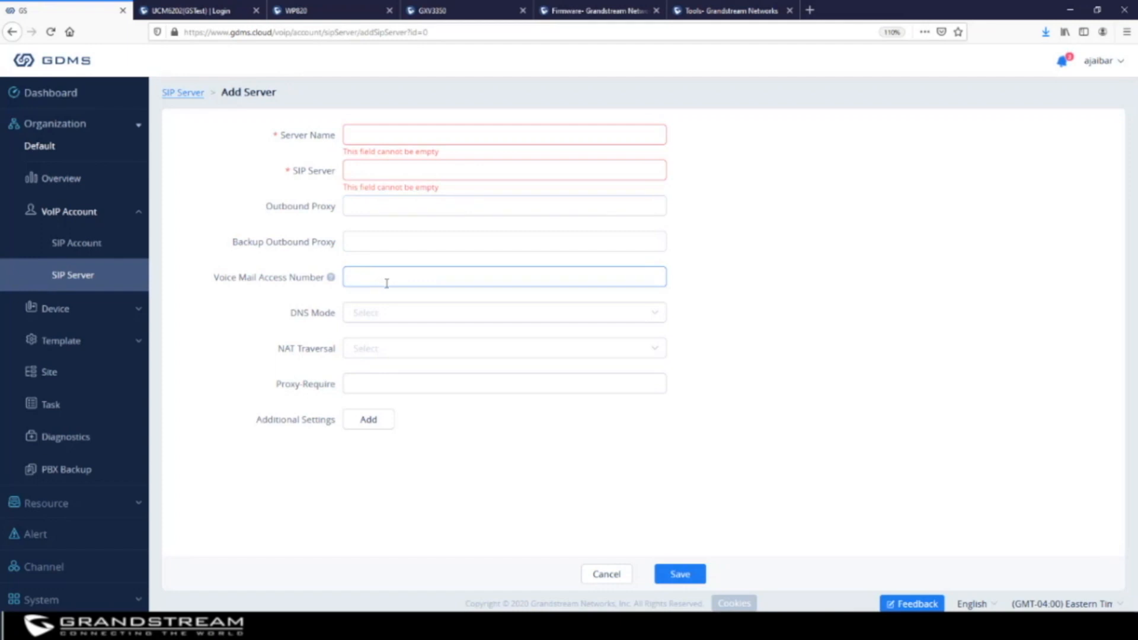
Review the DNS Mode and NAT Traversal choices without picking, then go to the SIP Account list
click(388, 314)
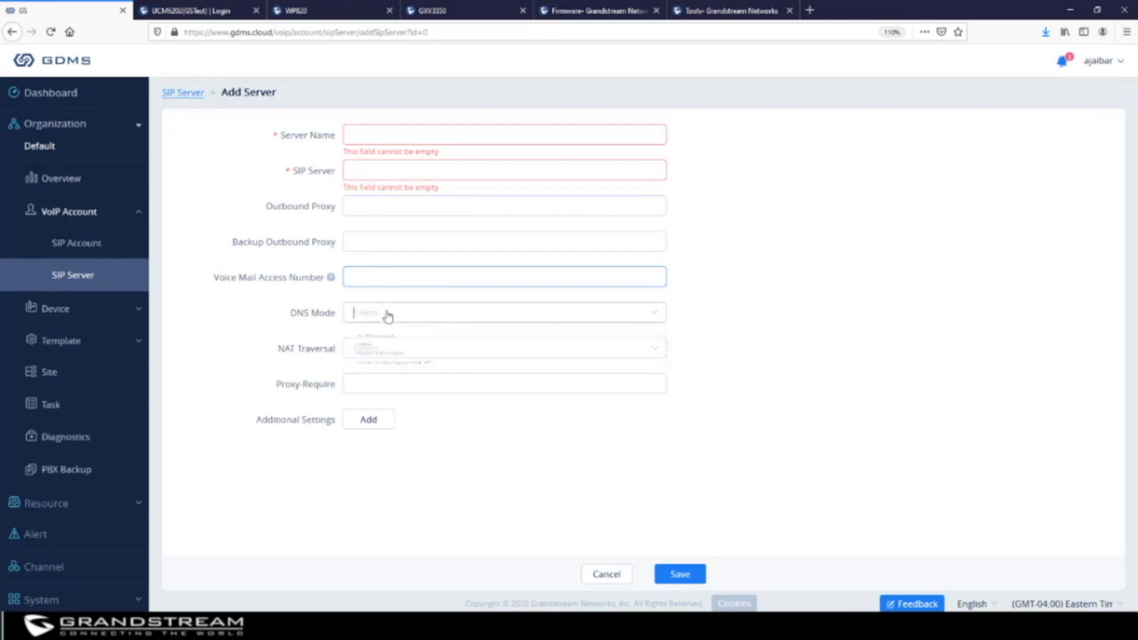
click(713, 358)
click(364, 353)
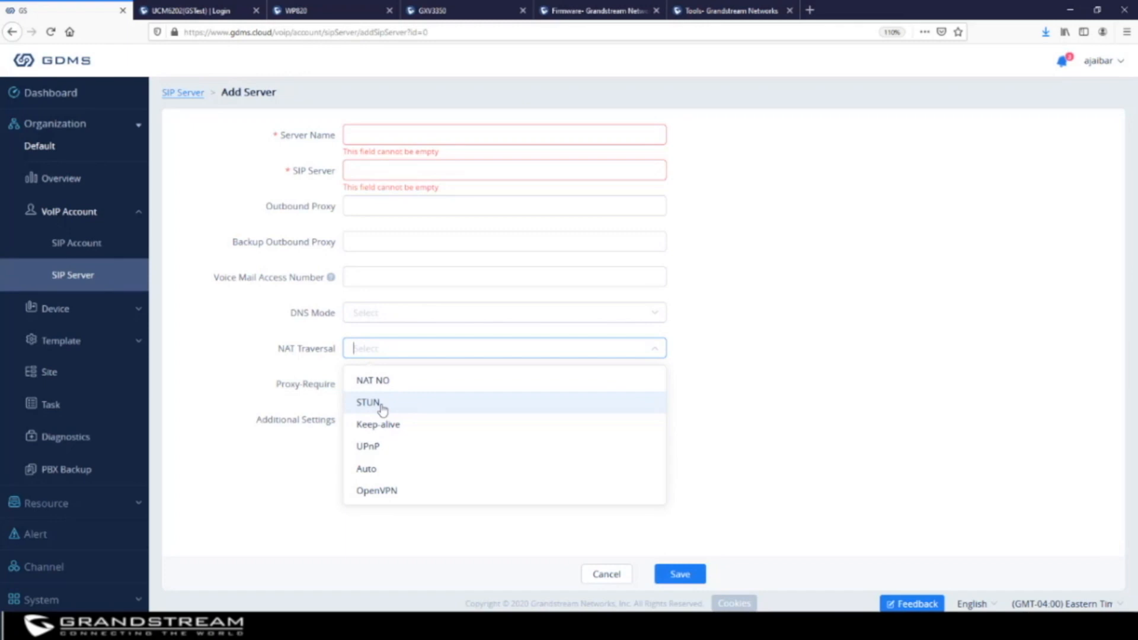
click(738, 335)
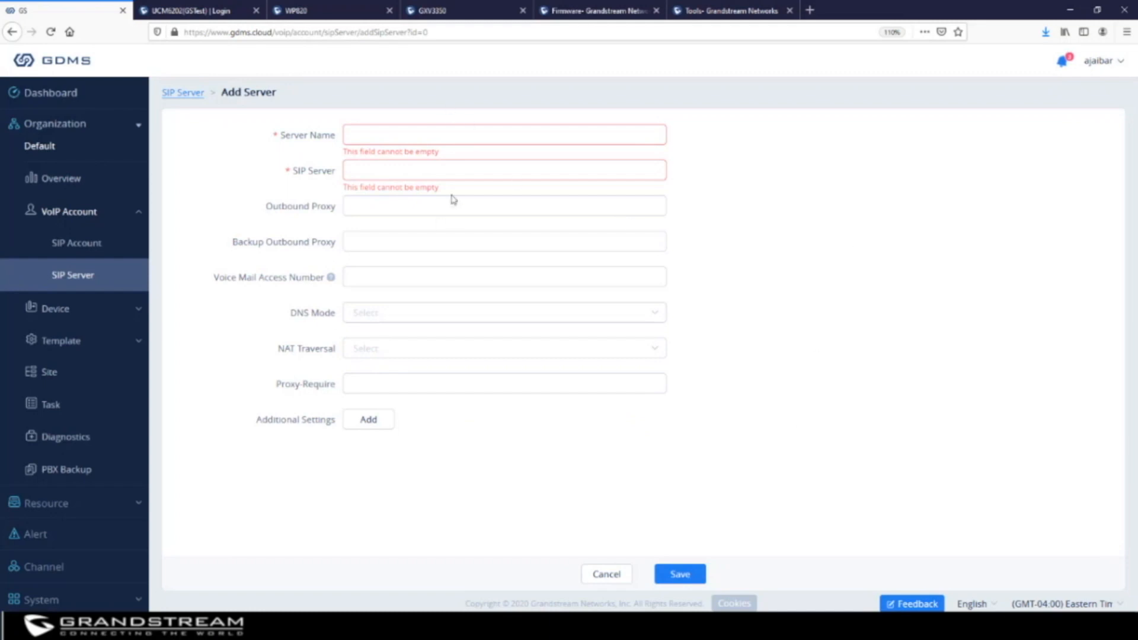
click(92, 249)
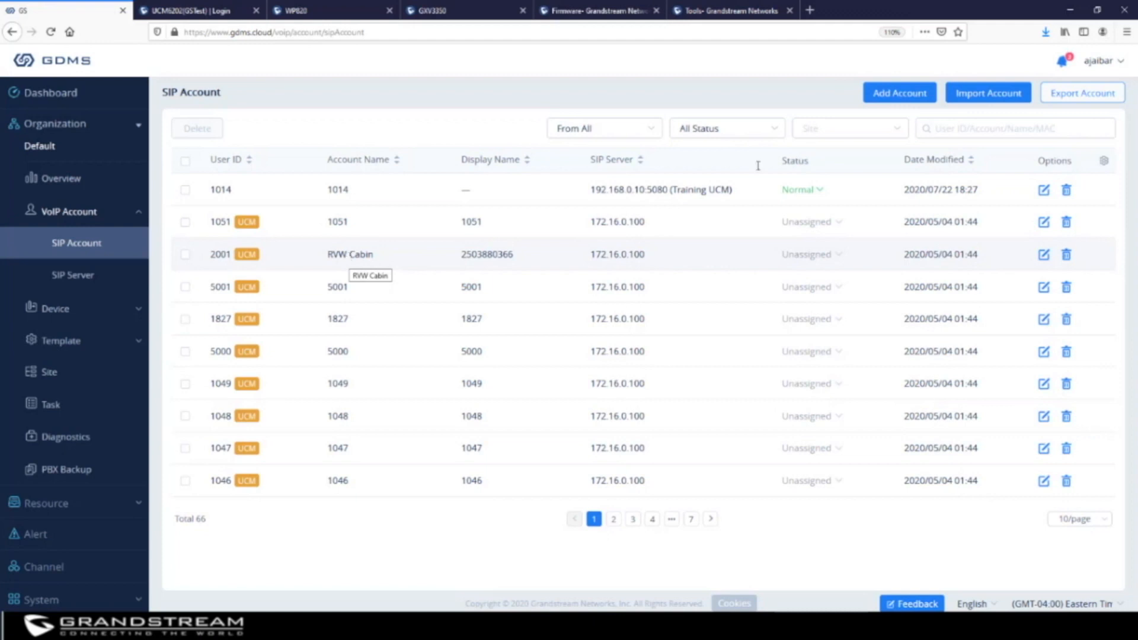
Start a new SIP account on the Training UCM server with SIP user ID 1013
click(896, 93)
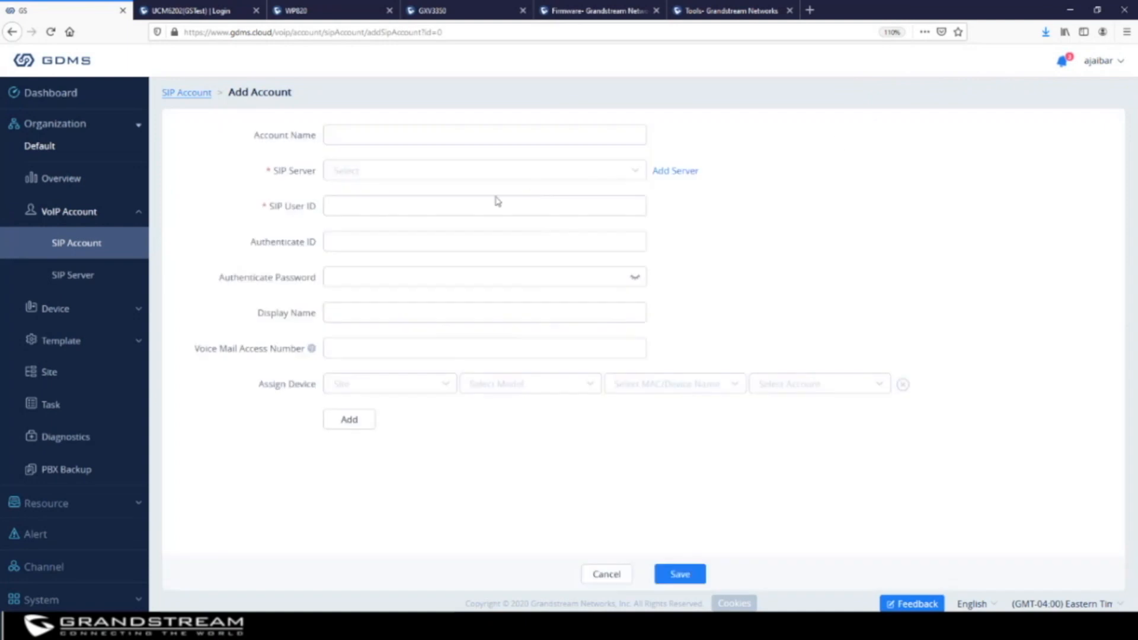
click(359, 128)
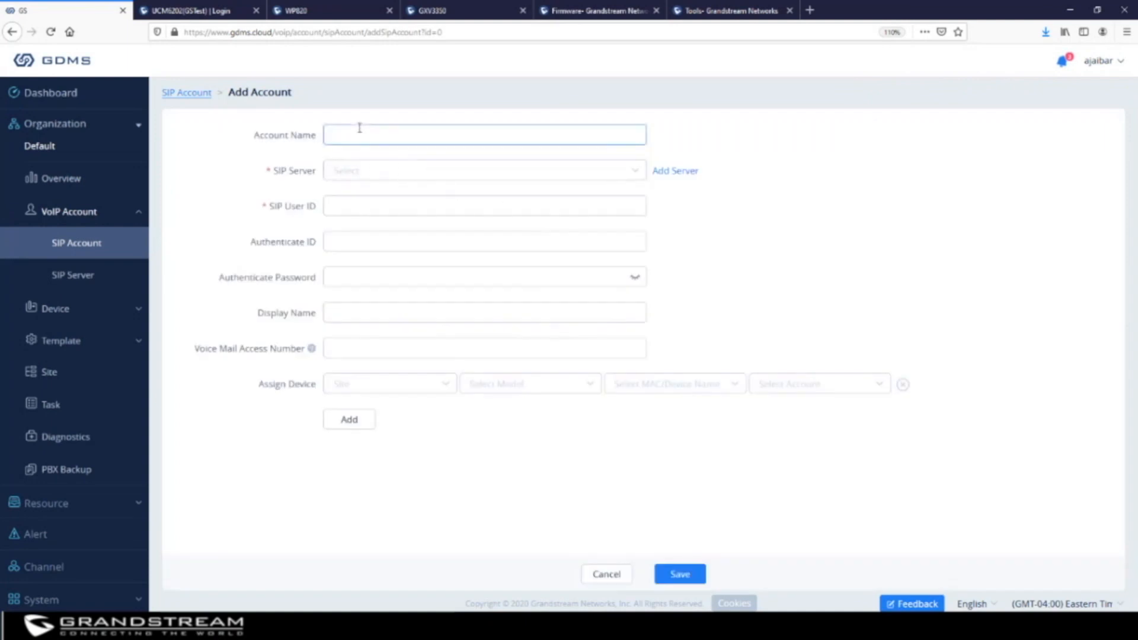
click(375, 172)
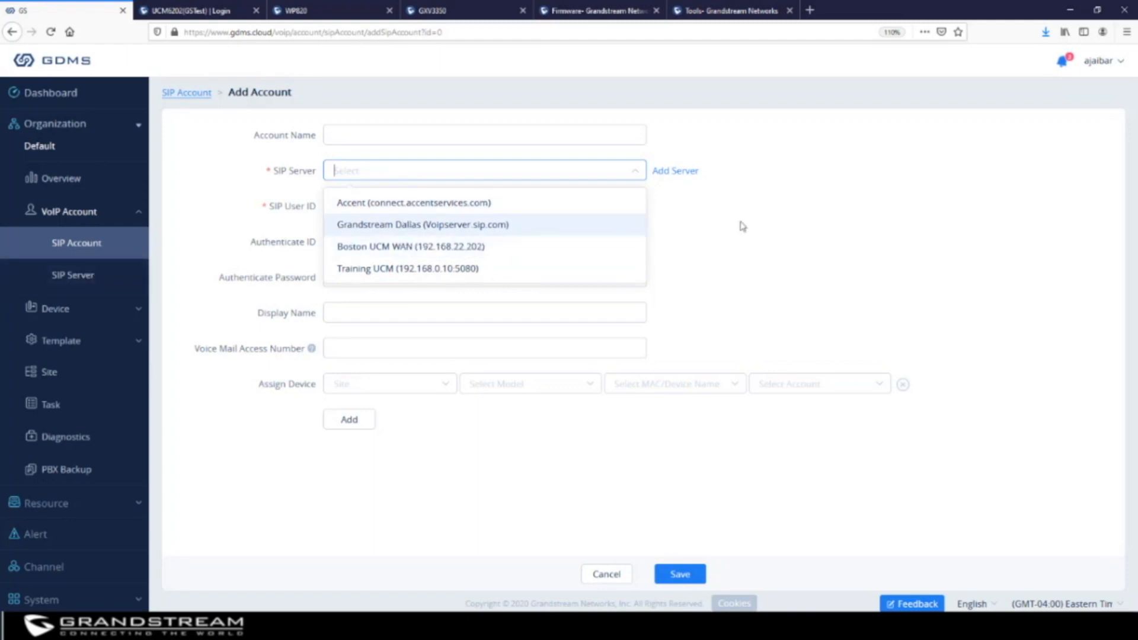
click(475, 268)
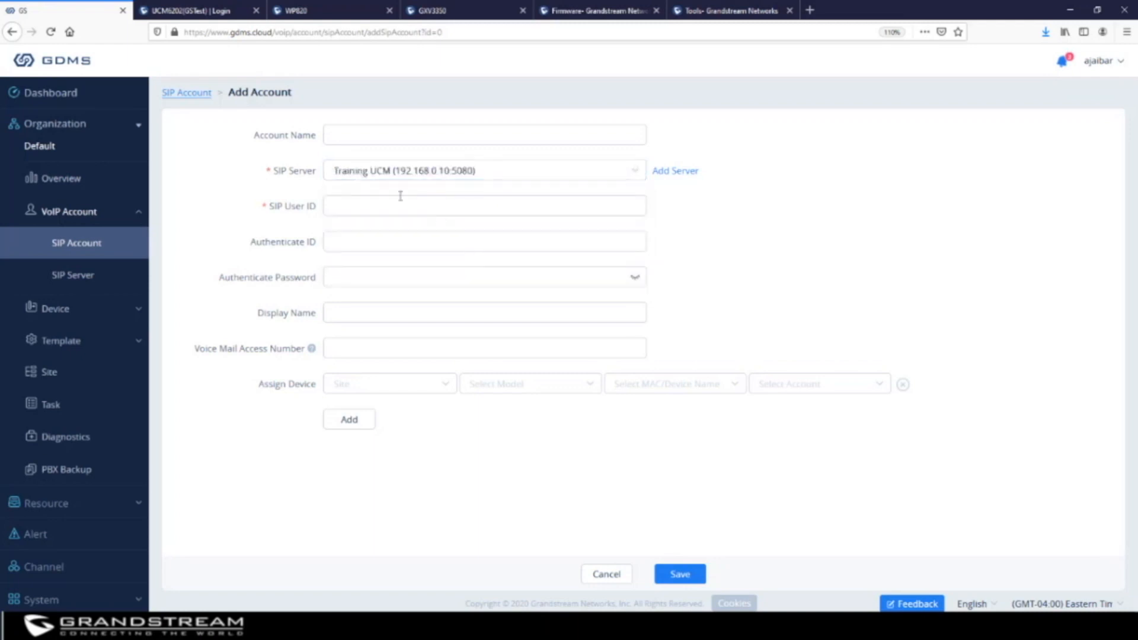
click(362, 200)
click(367, 240)
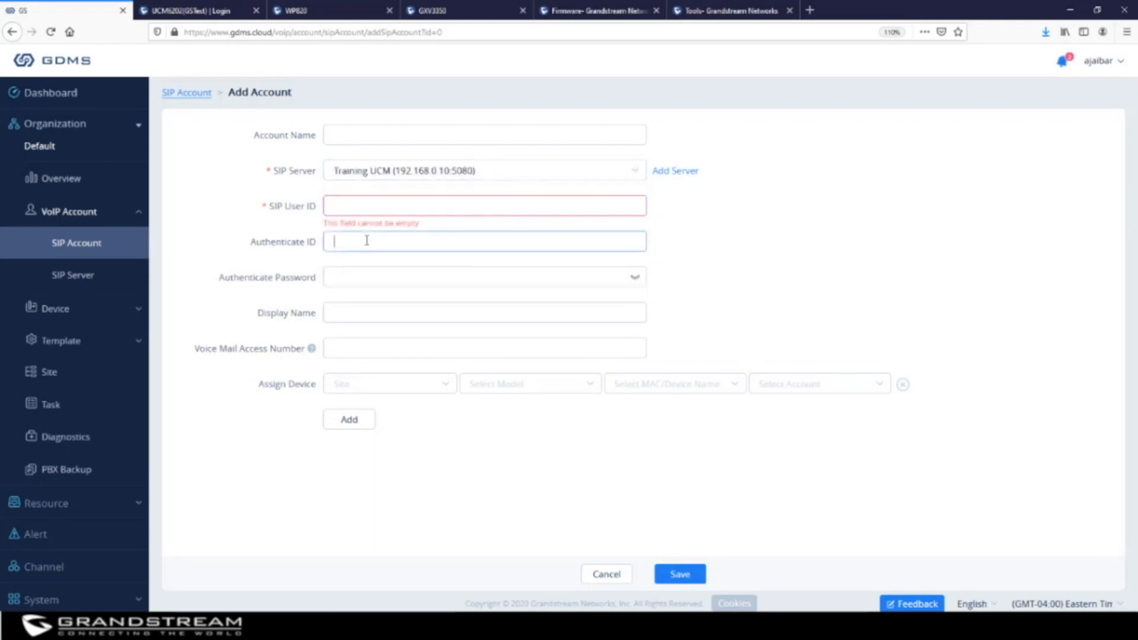
click(367, 205)
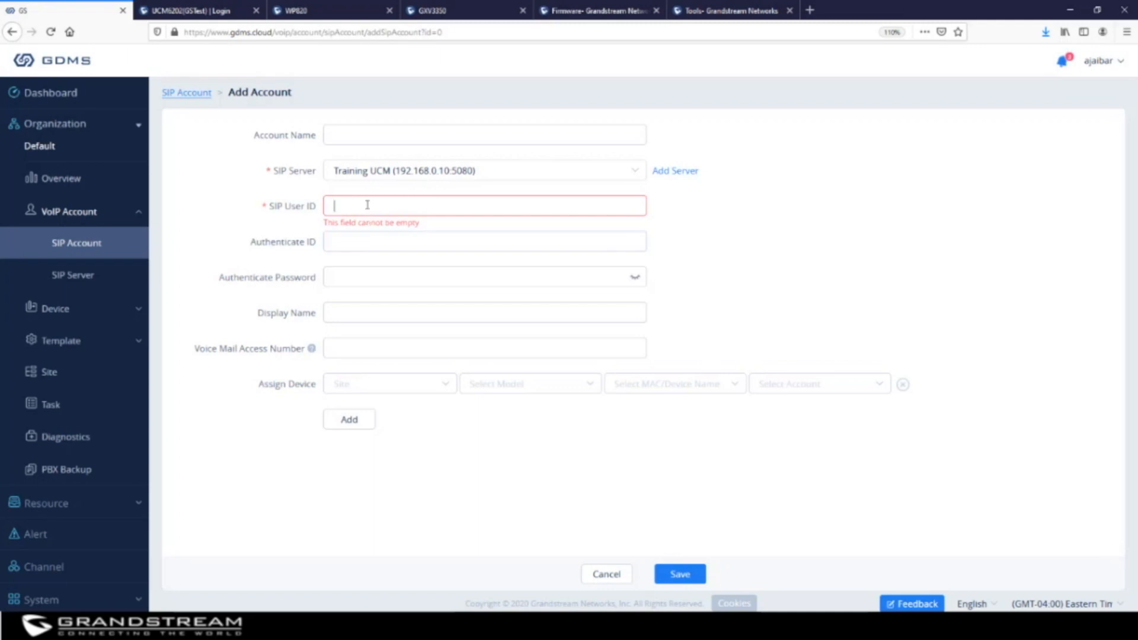
text(1013)
key(Tab)
text(1013)
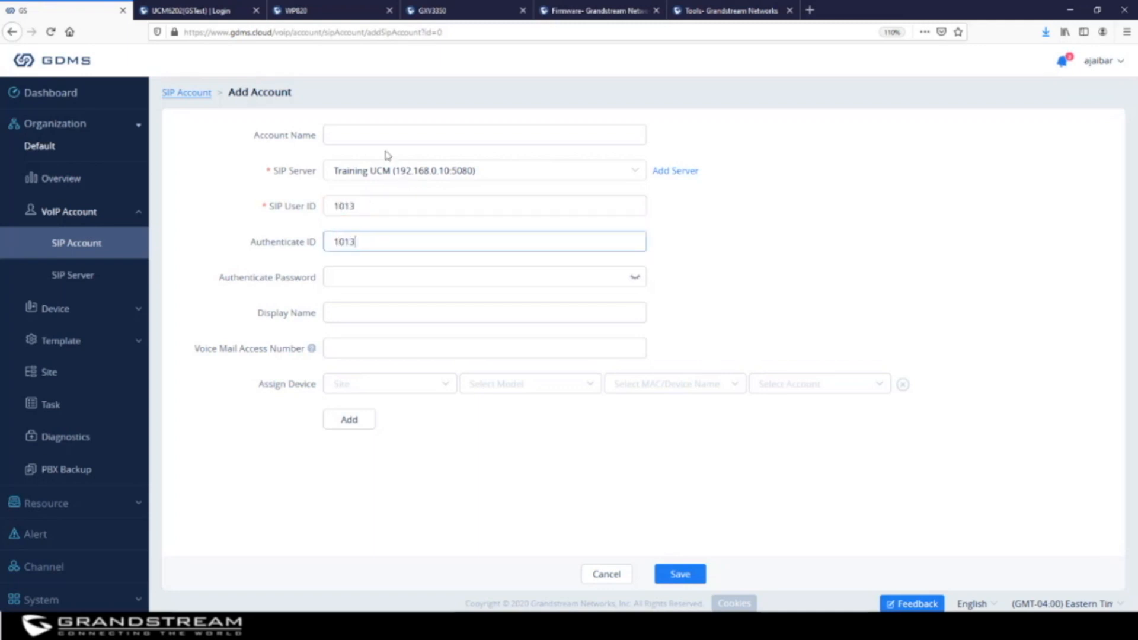
Enter the account name, authentication password, display name and voicemail access number *97
click(389, 131)
text(Mike)
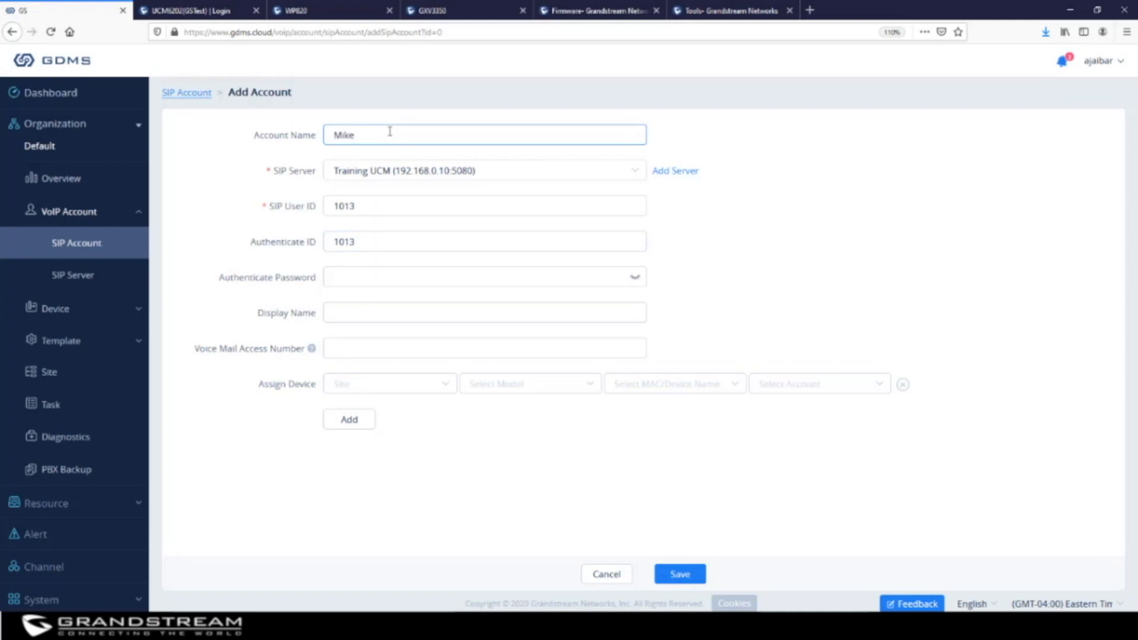
click(428, 276)
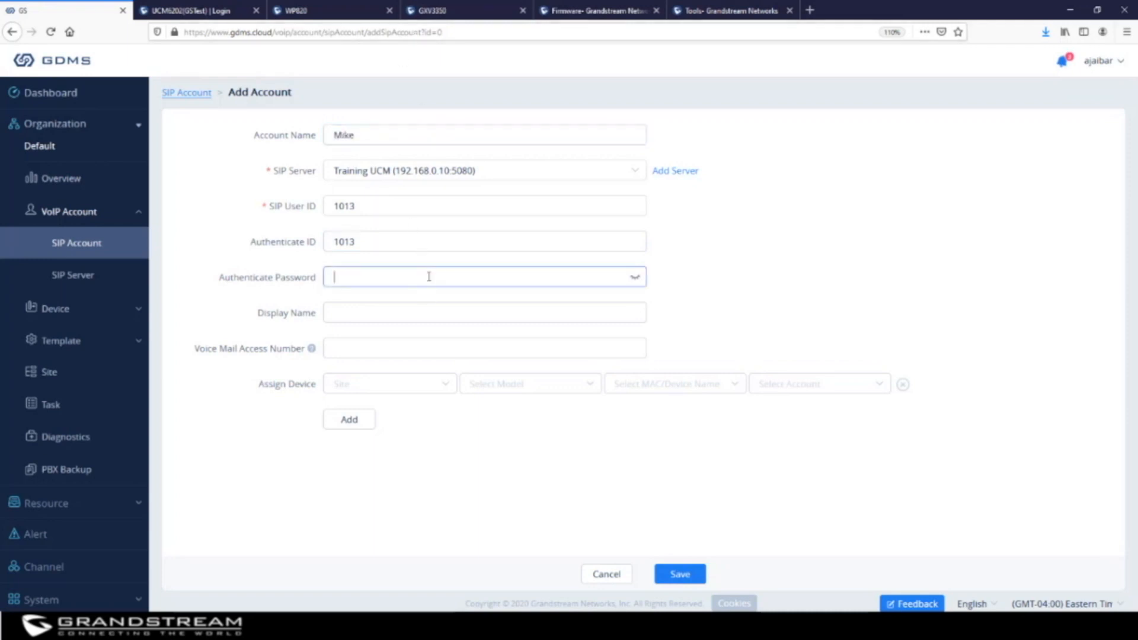
text(•••••••)
click(438, 313)
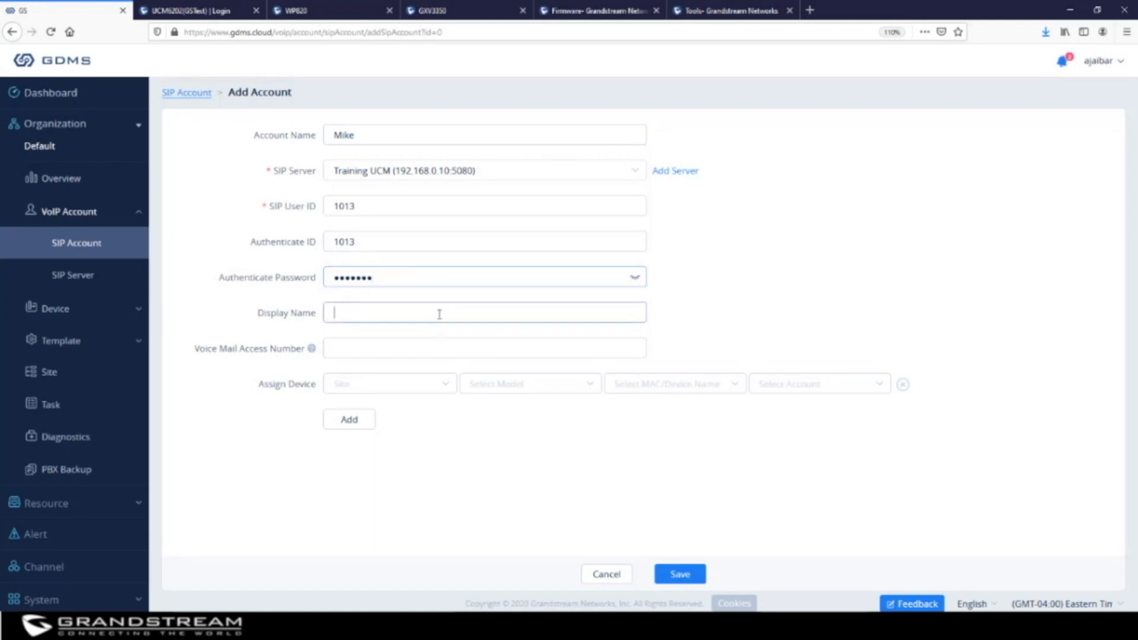
text(Mike)
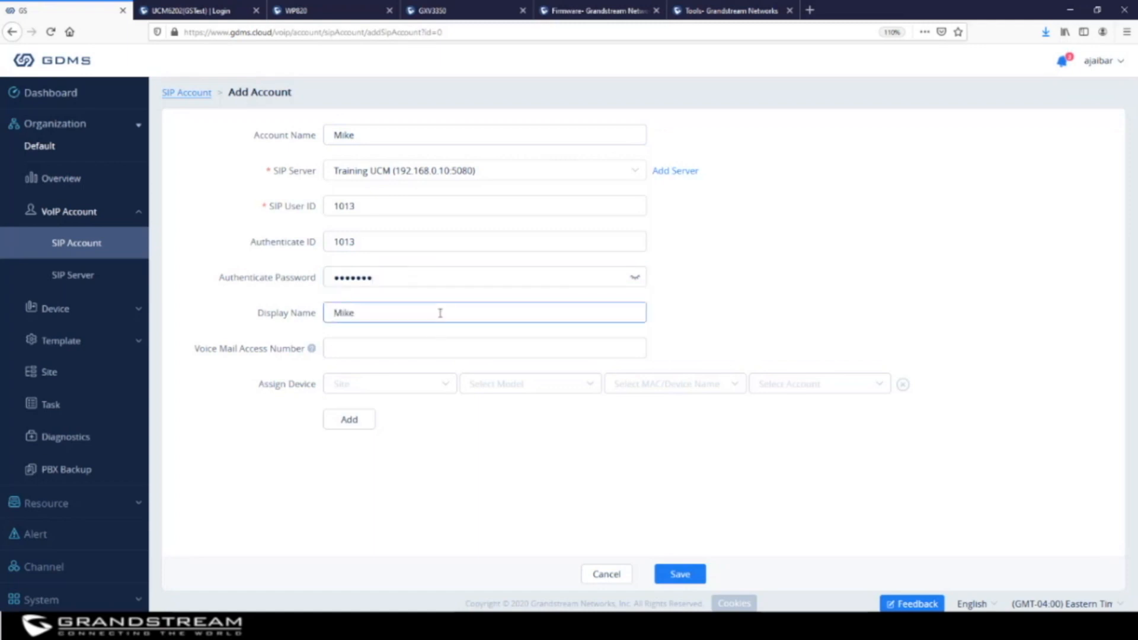
click(431, 347)
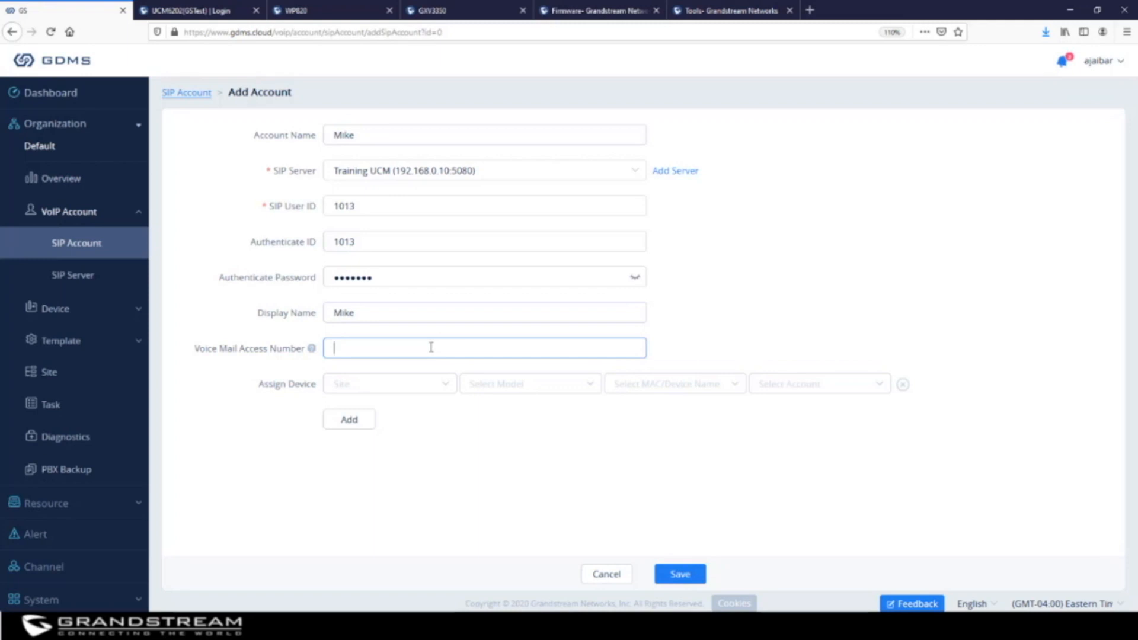
text(*97)
Assign the Receptionist phone to the account on Account2
click(648, 384)
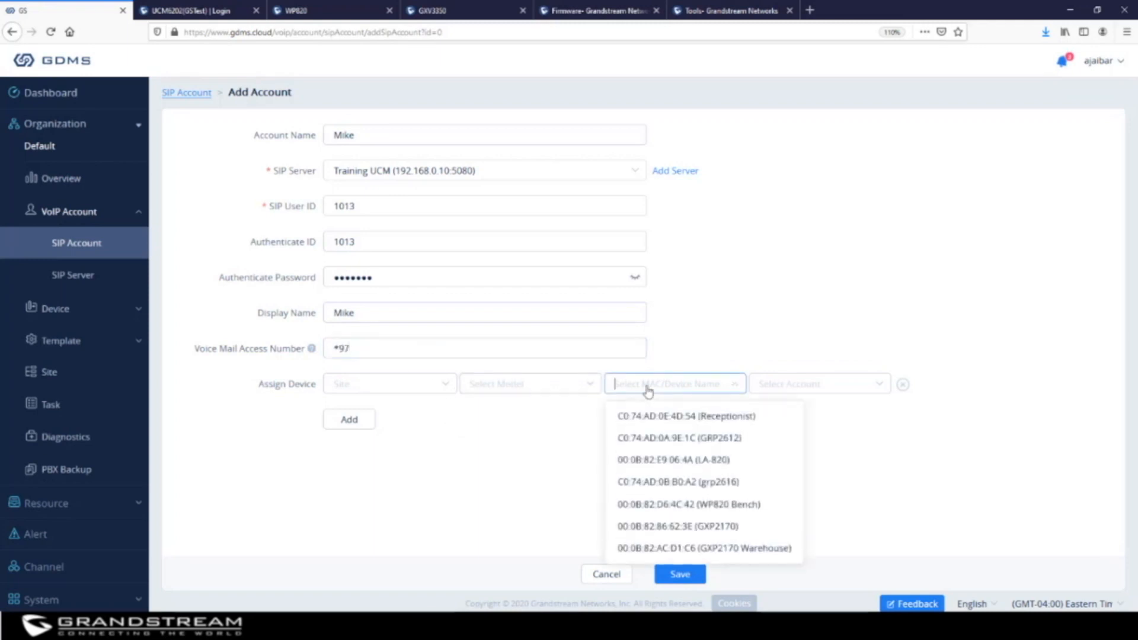
click(704, 418)
click(803, 388)
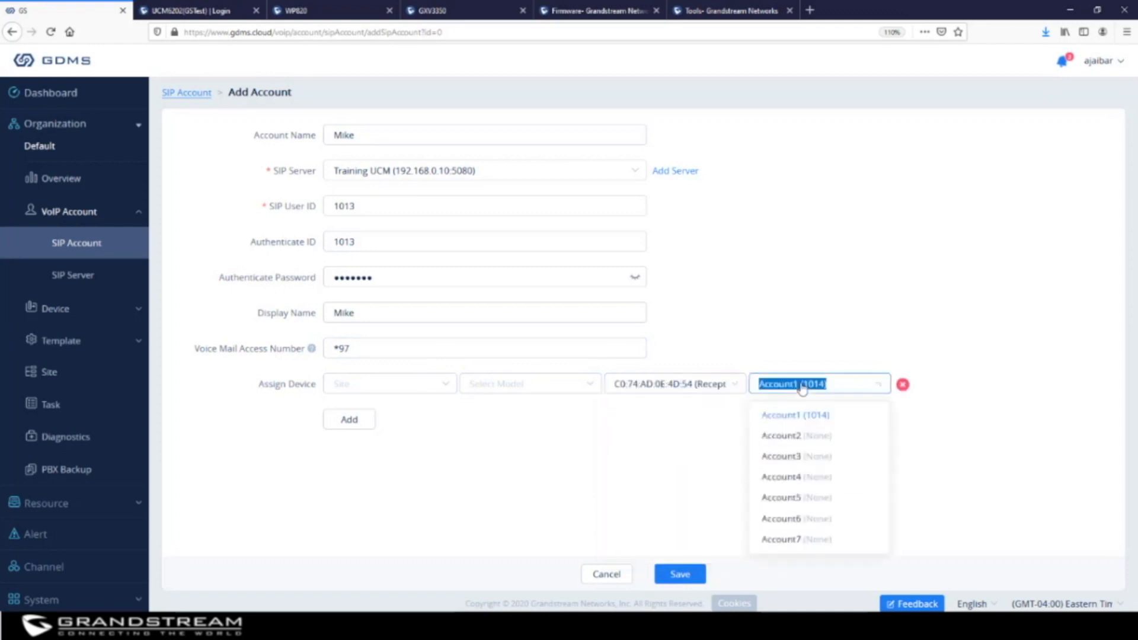
click(813, 438)
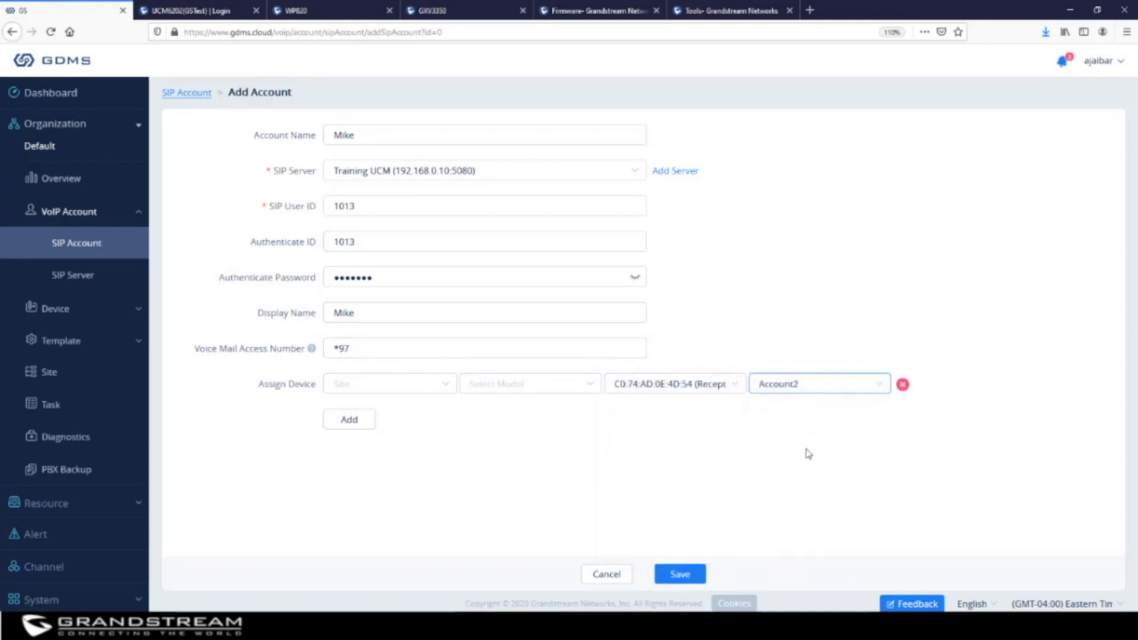
Filter devices to GXV3350 at the Default site, reassign Receptionist on Account2, and save
click(532, 390)
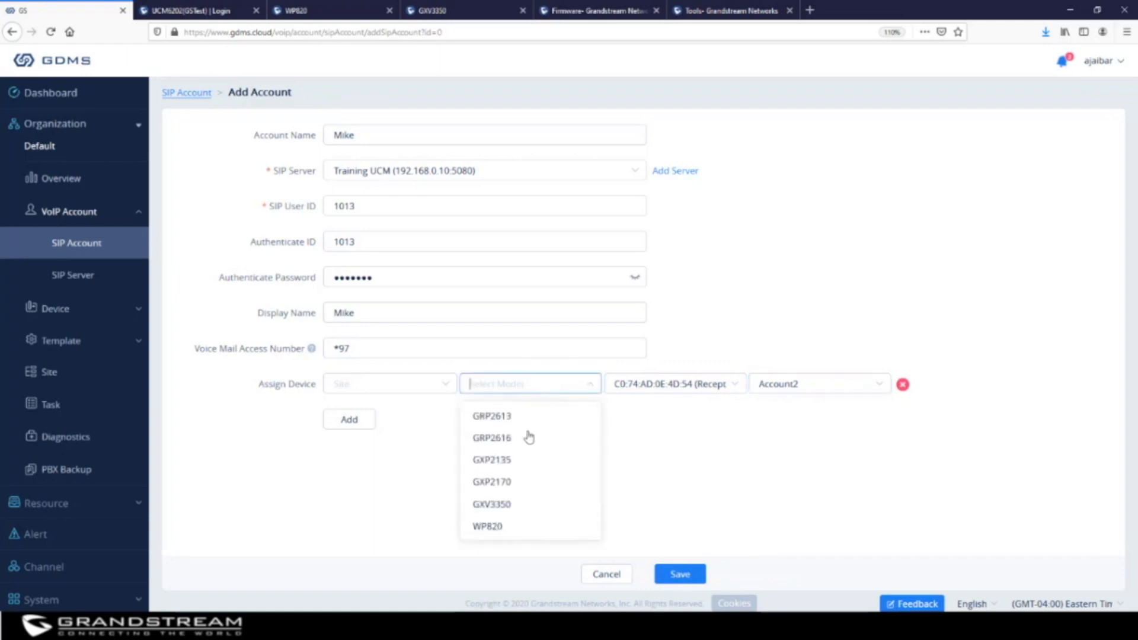
click(520, 507)
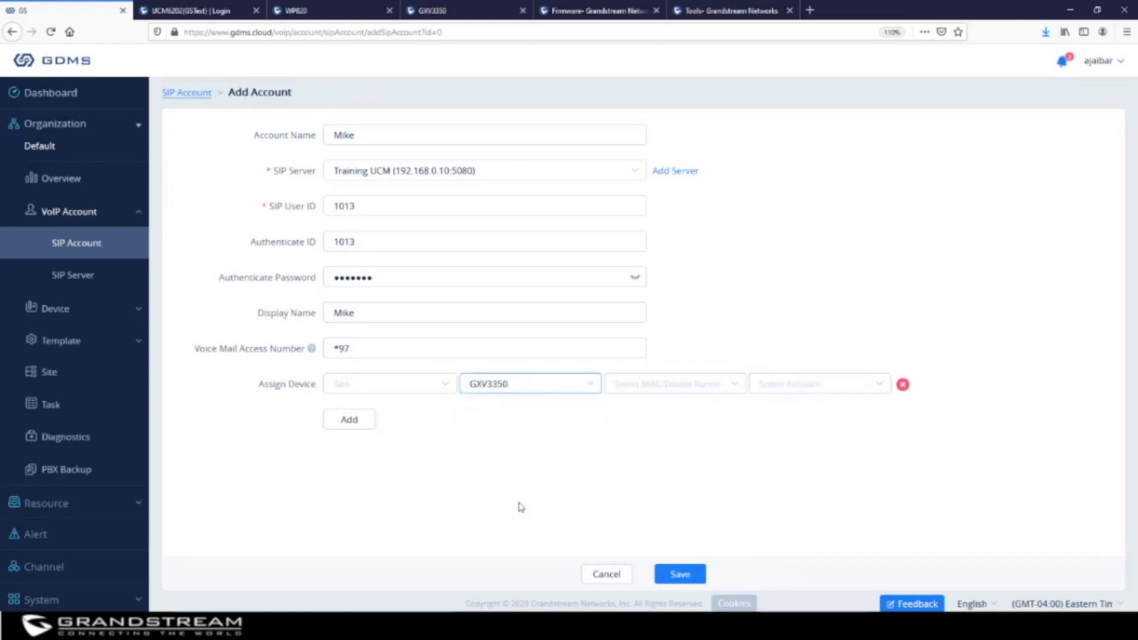
click(402, 389)
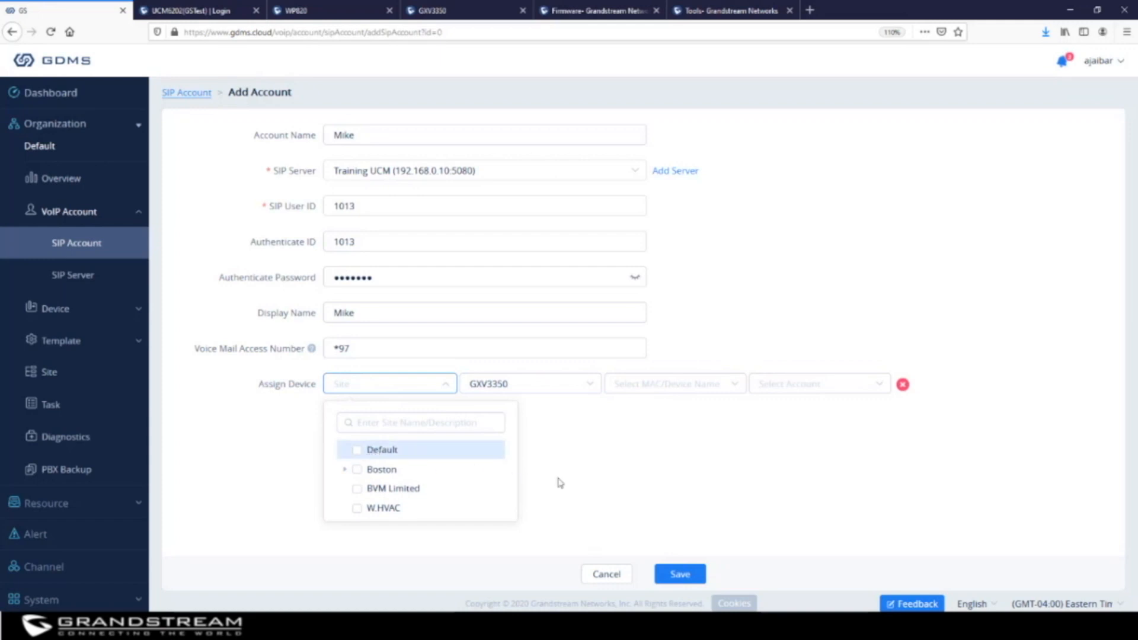
click(357, 450)
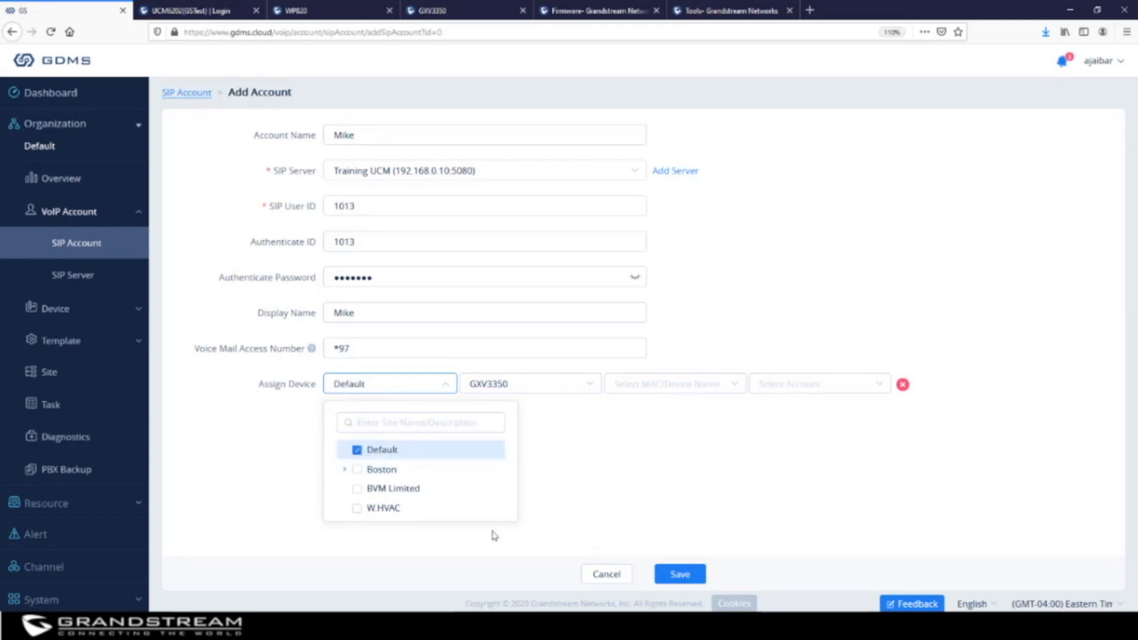
click(719, 483)
click(693, 386)
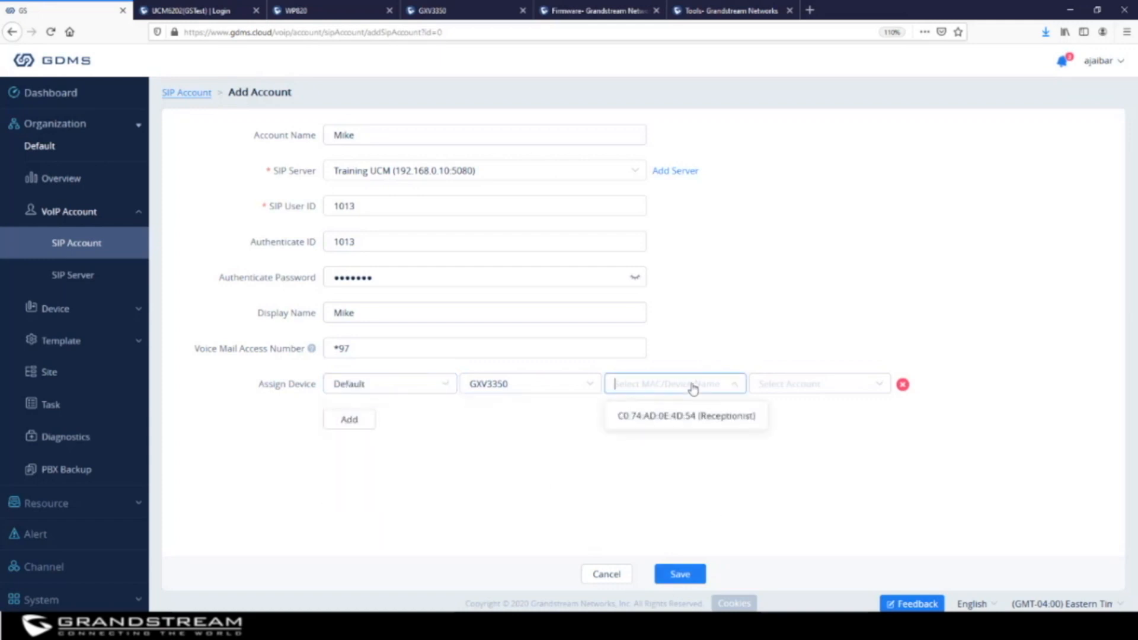
click(687, 416)
click(772, 386)
click(852, 444)
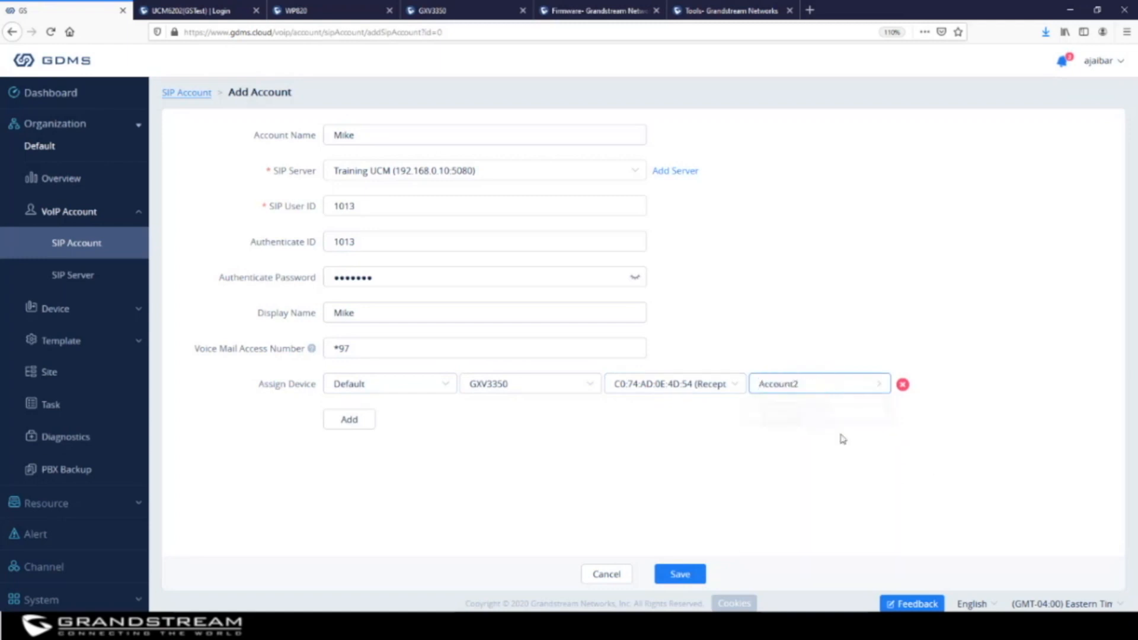
click(681, 574)
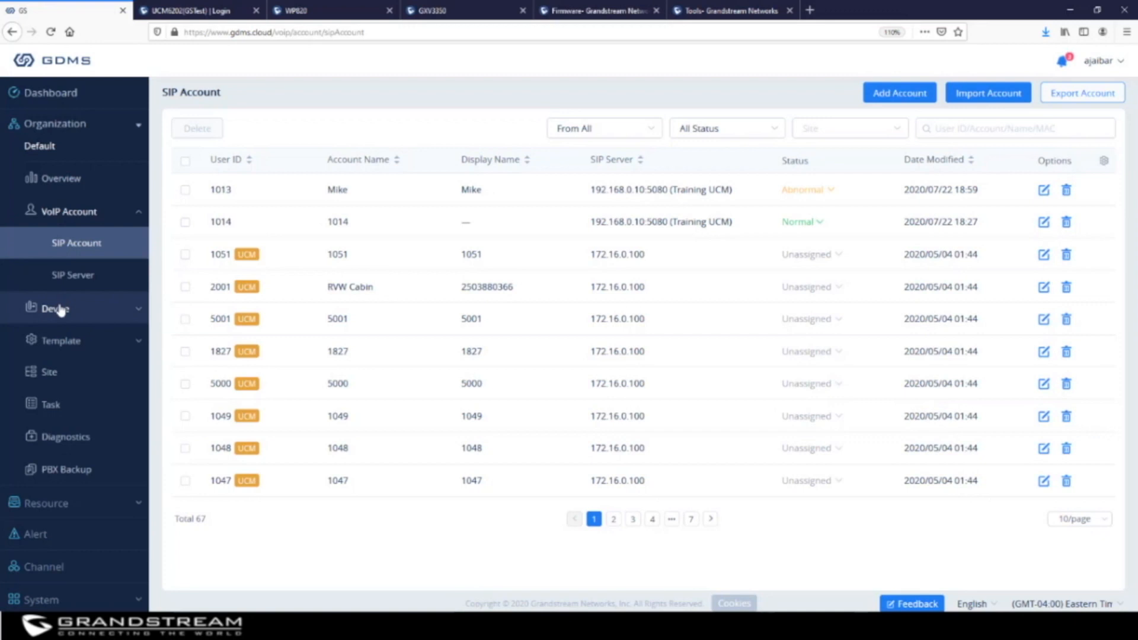
Open the Import Account dialog to review the templates, then close it without importing
click(981, 99)
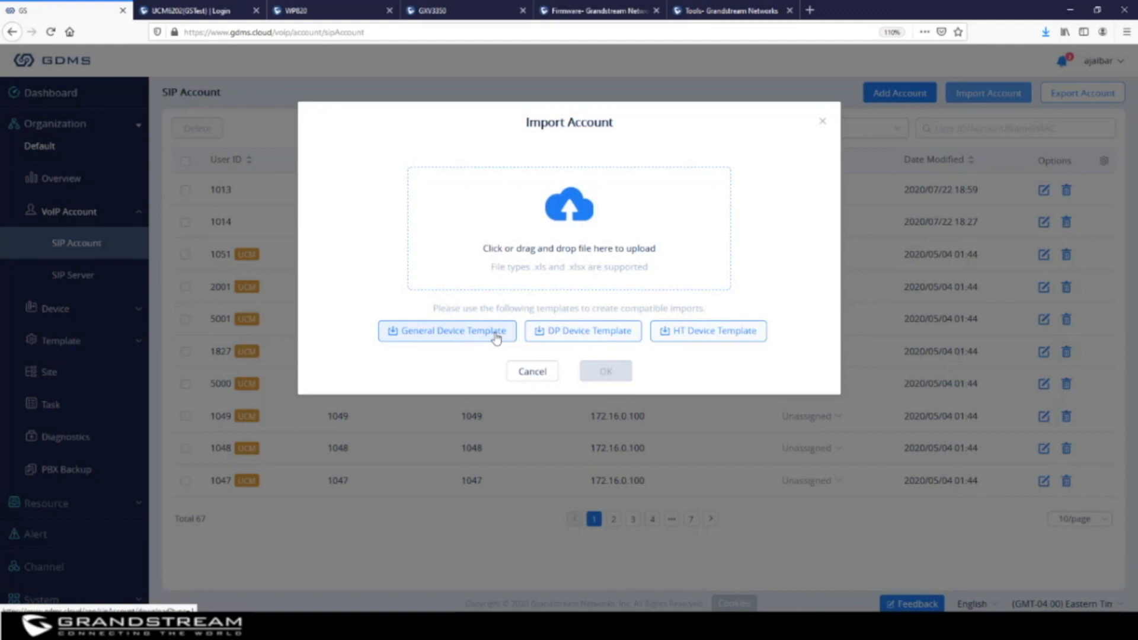
click(821, 122)
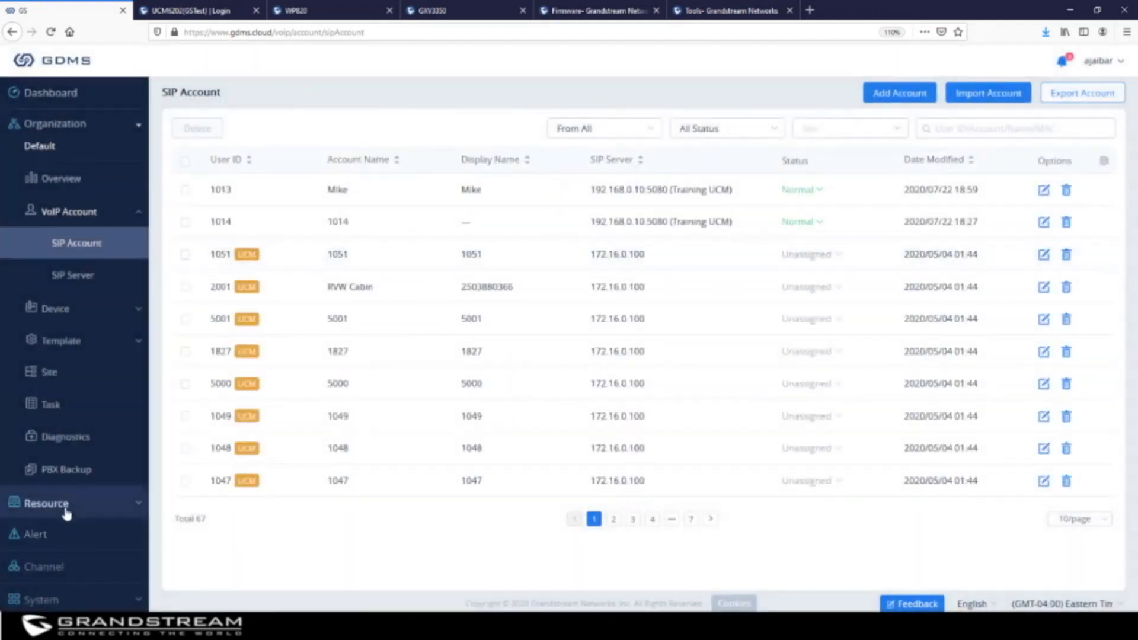
Expand the sidebar's VoIP Account, Device and Template sections and open Template > By Model
click(132, 603)
scroll(97, 565, down, 2)
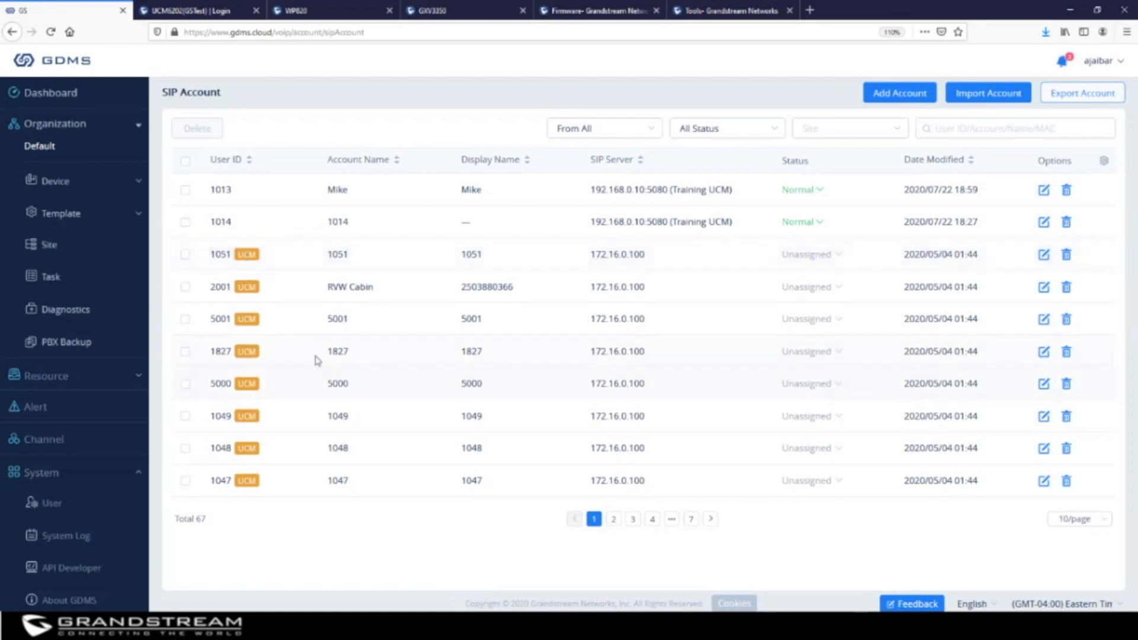
scroll(102, 288, up, 2)
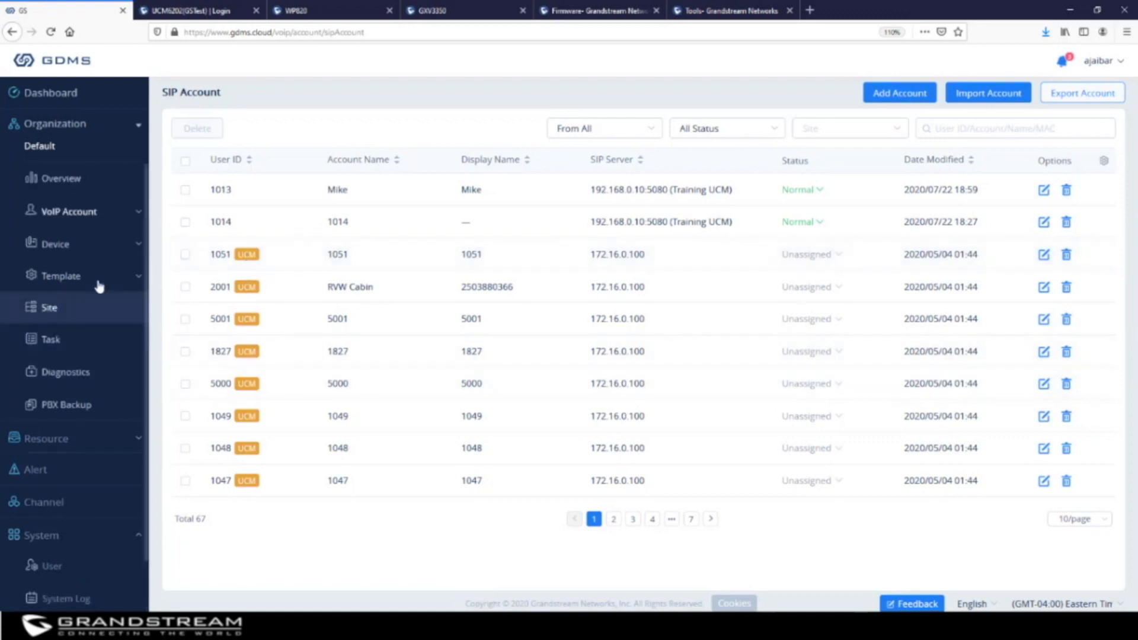
click(74, 216)
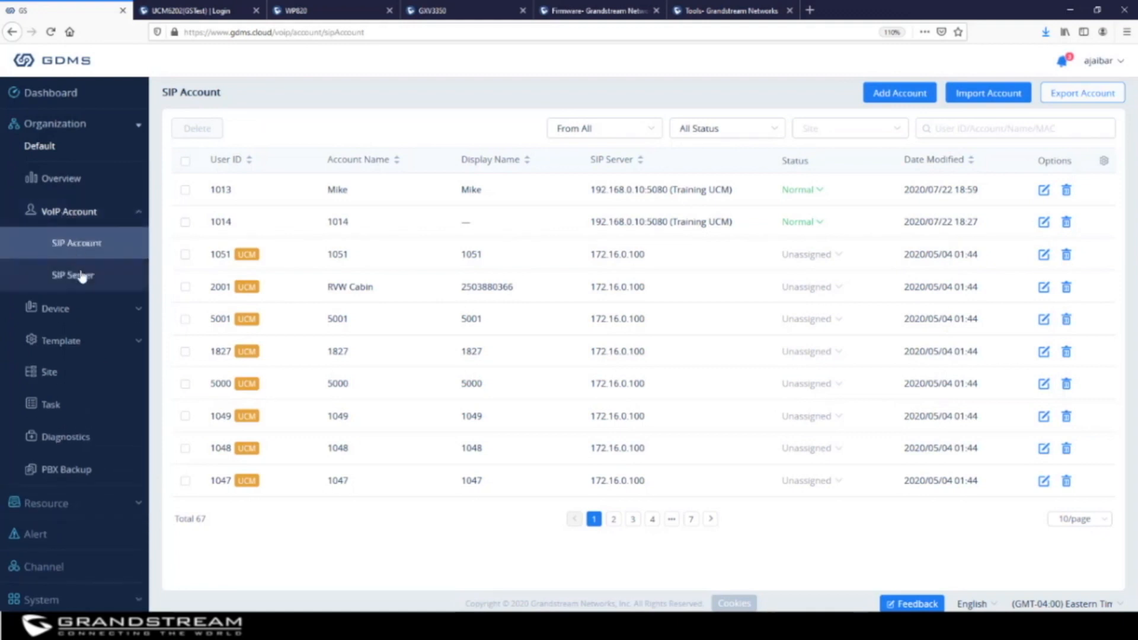
click(81, 307)
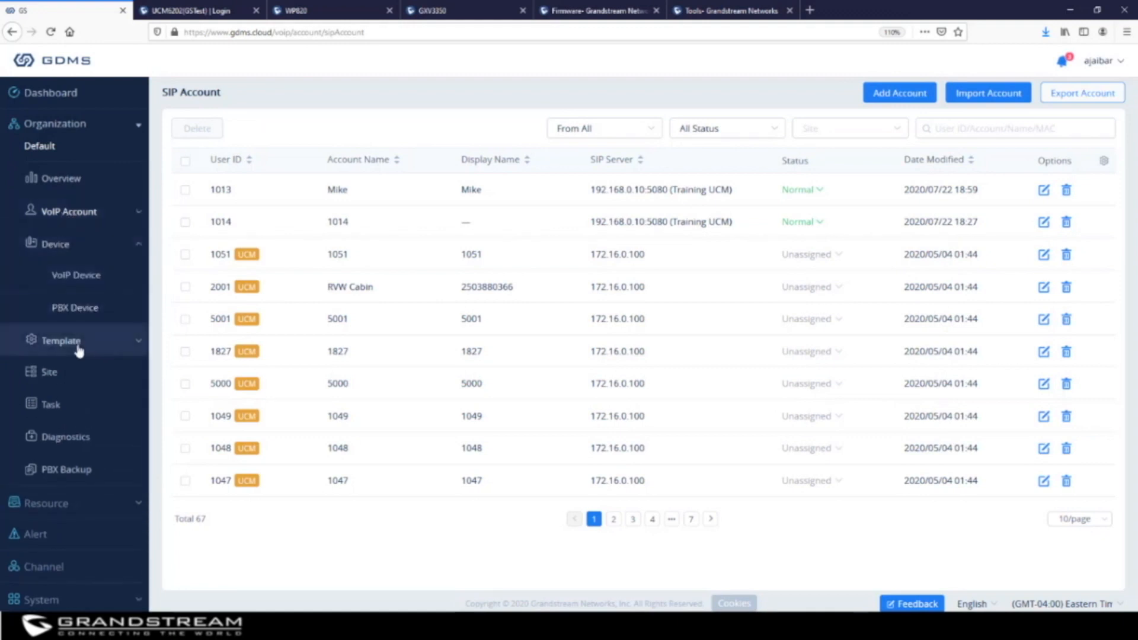
click(79, 342)
click(80, 316)
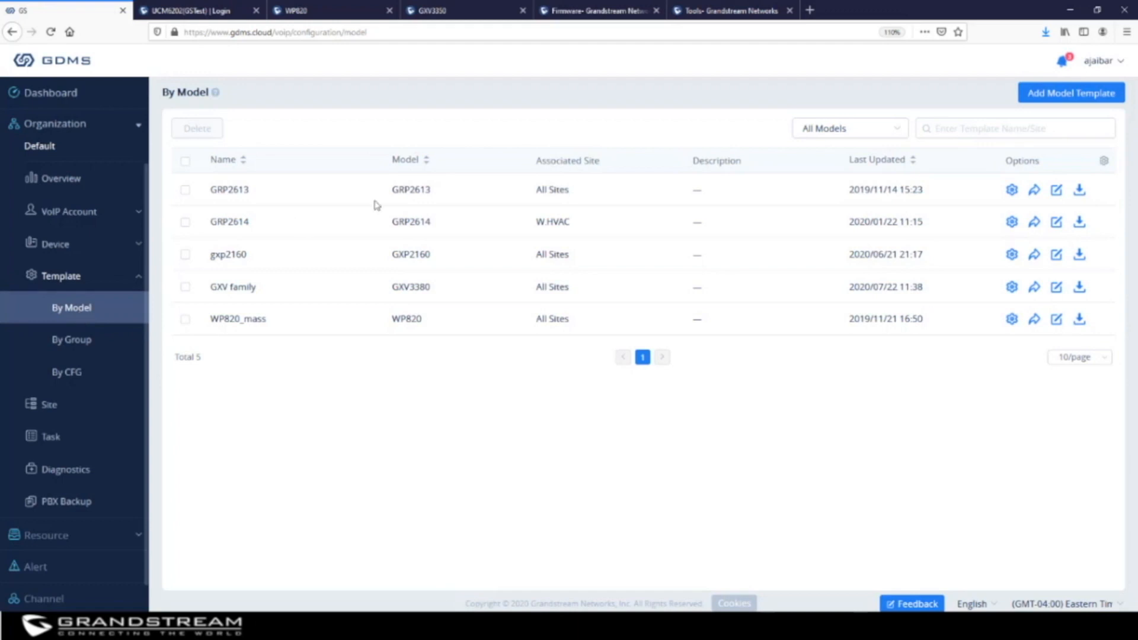
Edit the GRP2613 template to target the BVM Limited site with description 'MPK Configuration'
click(191, 193)
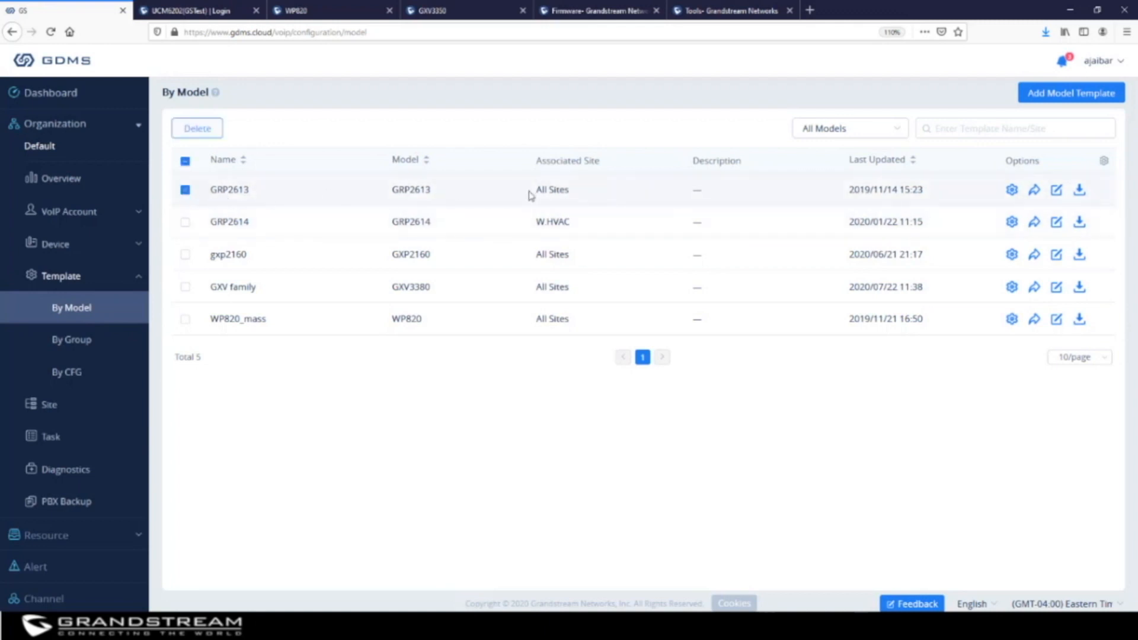
click(1058, 194)
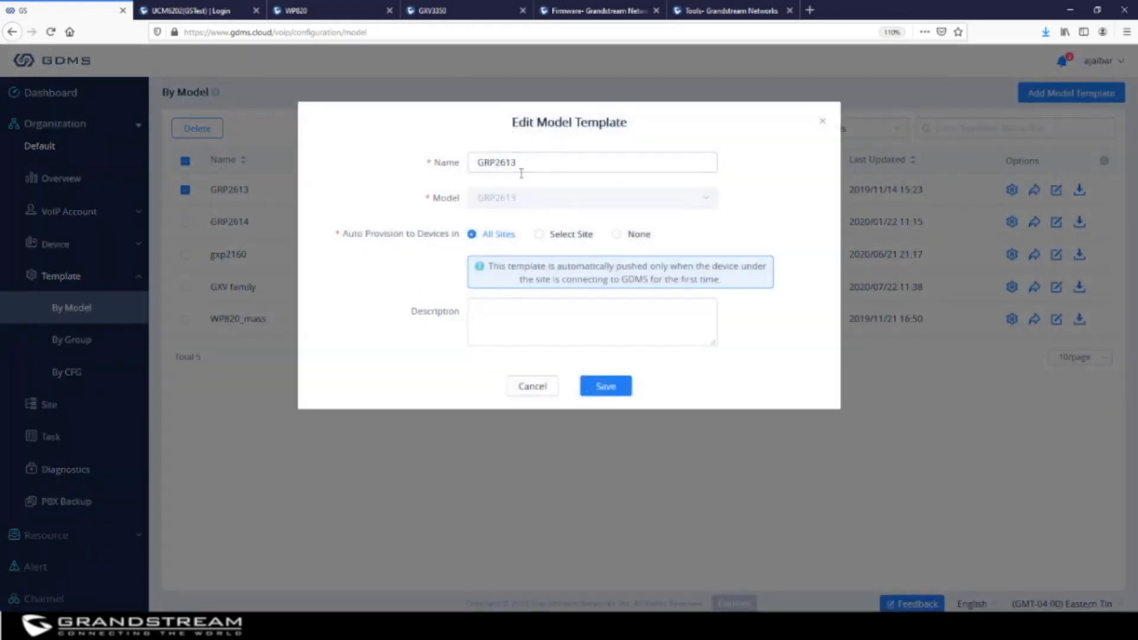
click(540, 235)
click(542, 259)
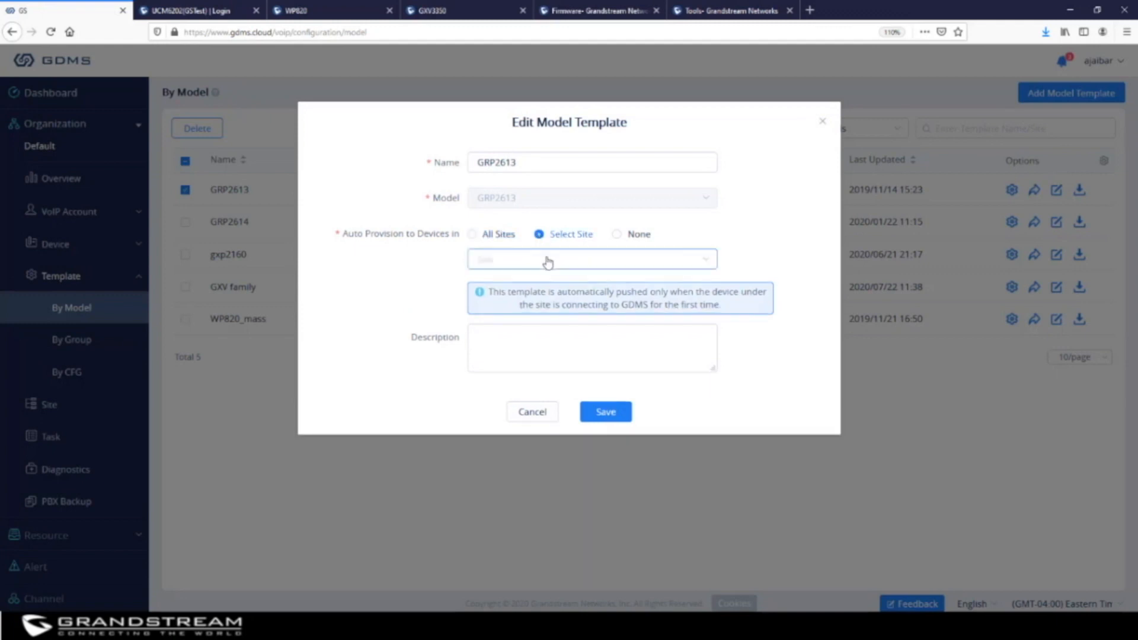
click(501, 364)
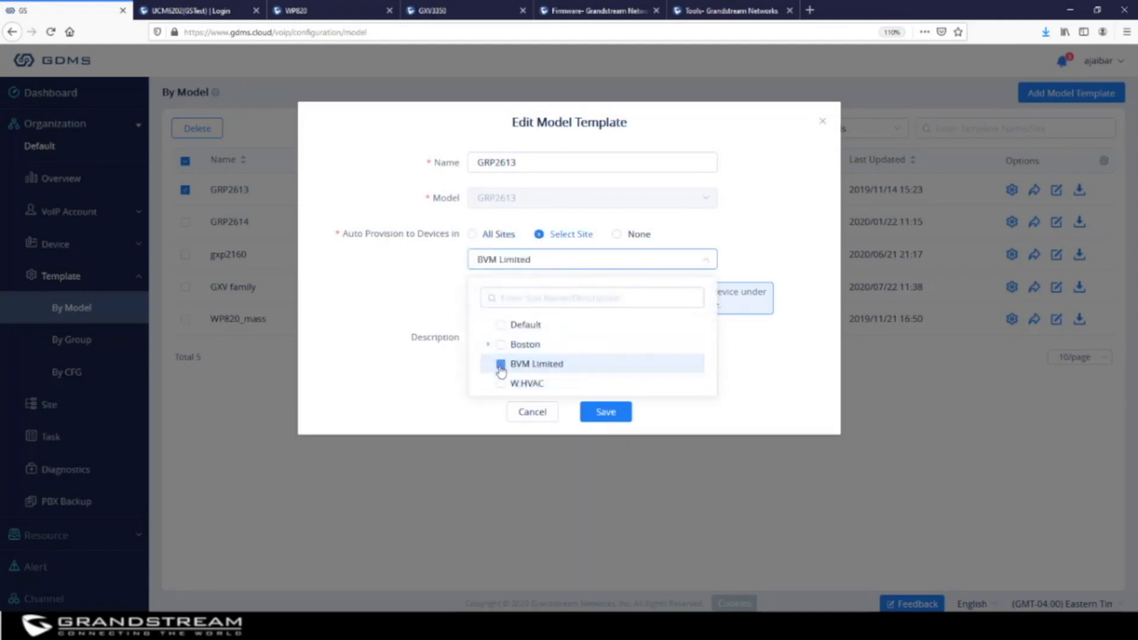
click(754, 361)
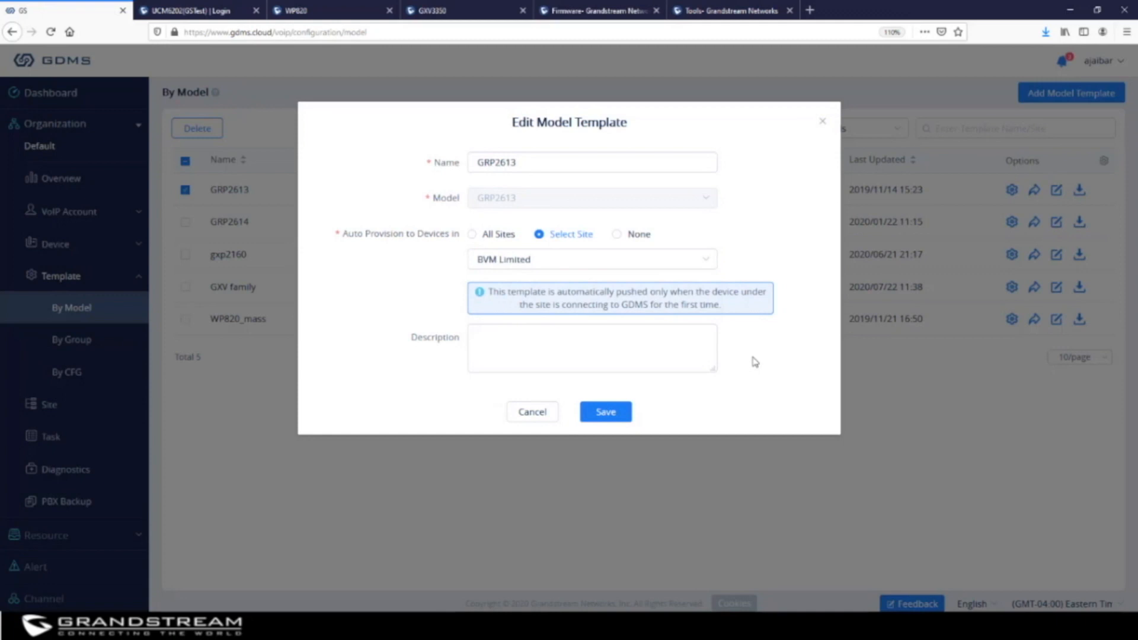
click(546, 349)
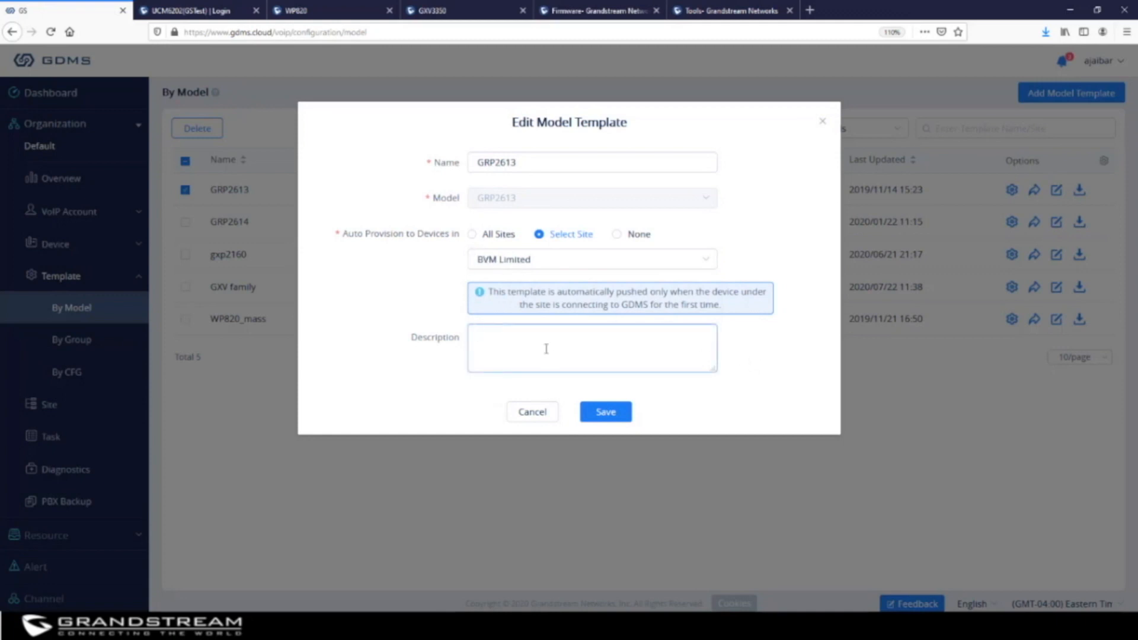
text(MPK Configuration)
Save the GRP2613 template changes, then reopen its edit form to verify and close it
click(605, 413)
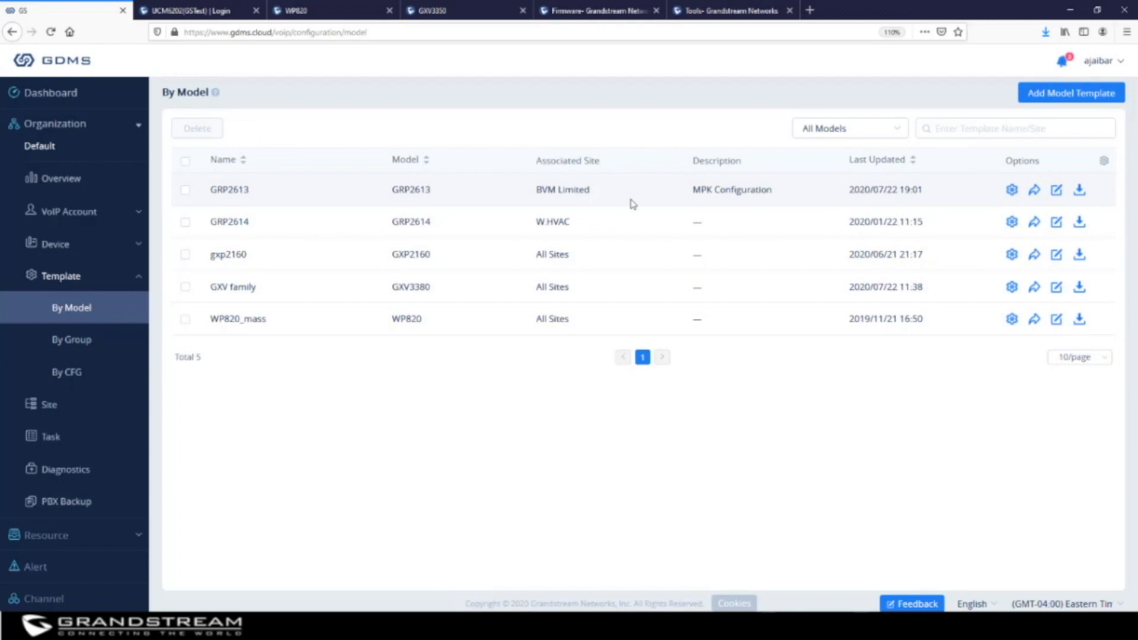
click(1056, 190)
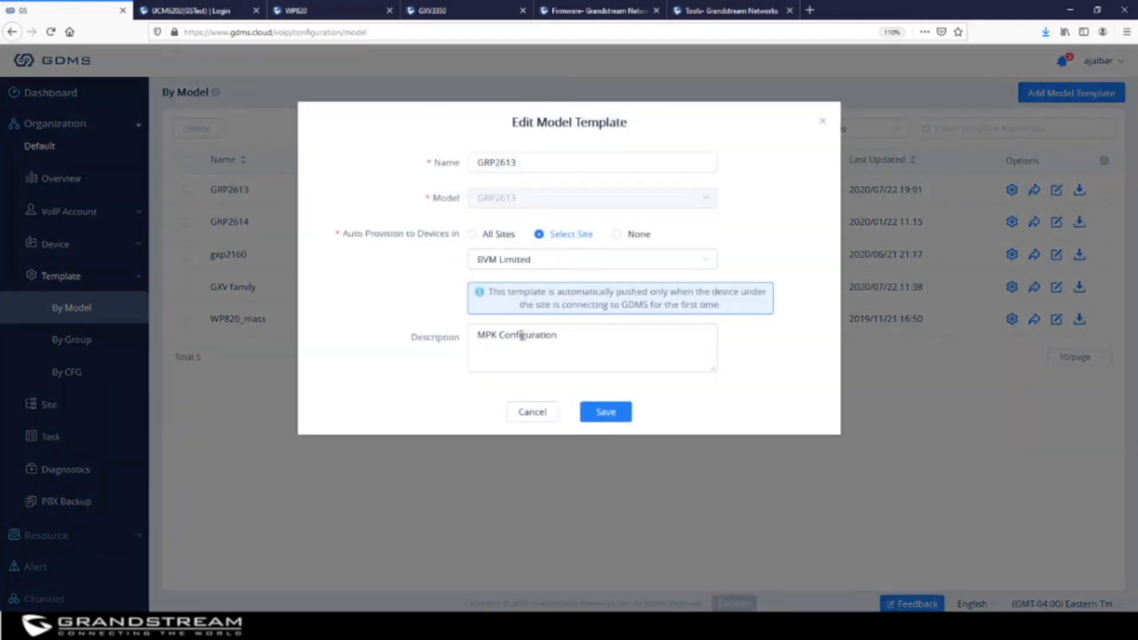
click(821, 123)
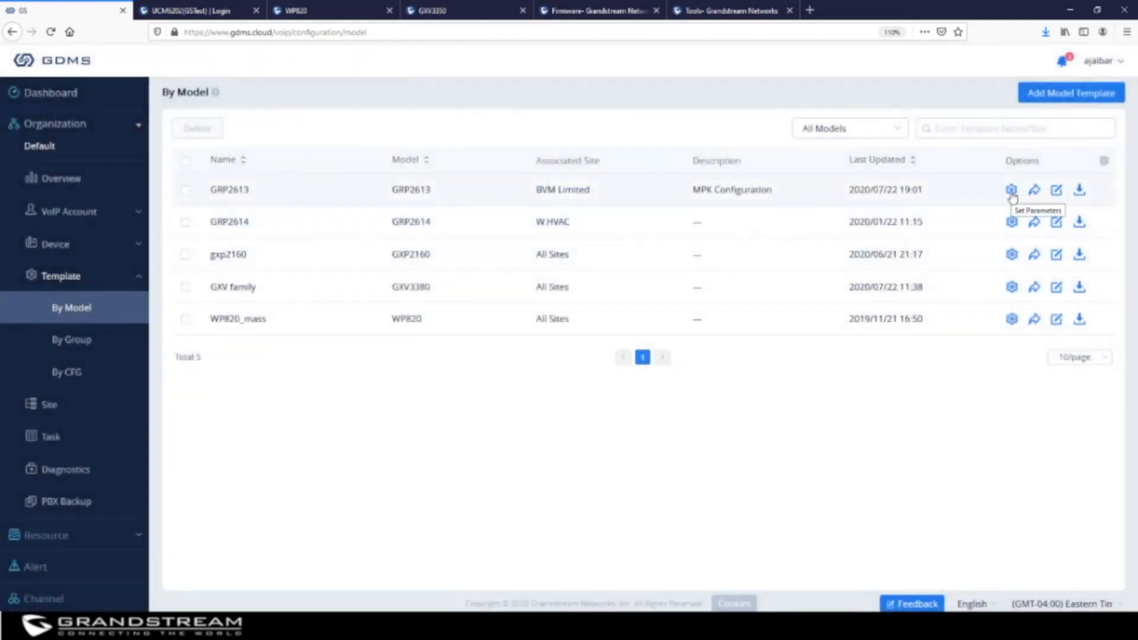
click(1011, 192)
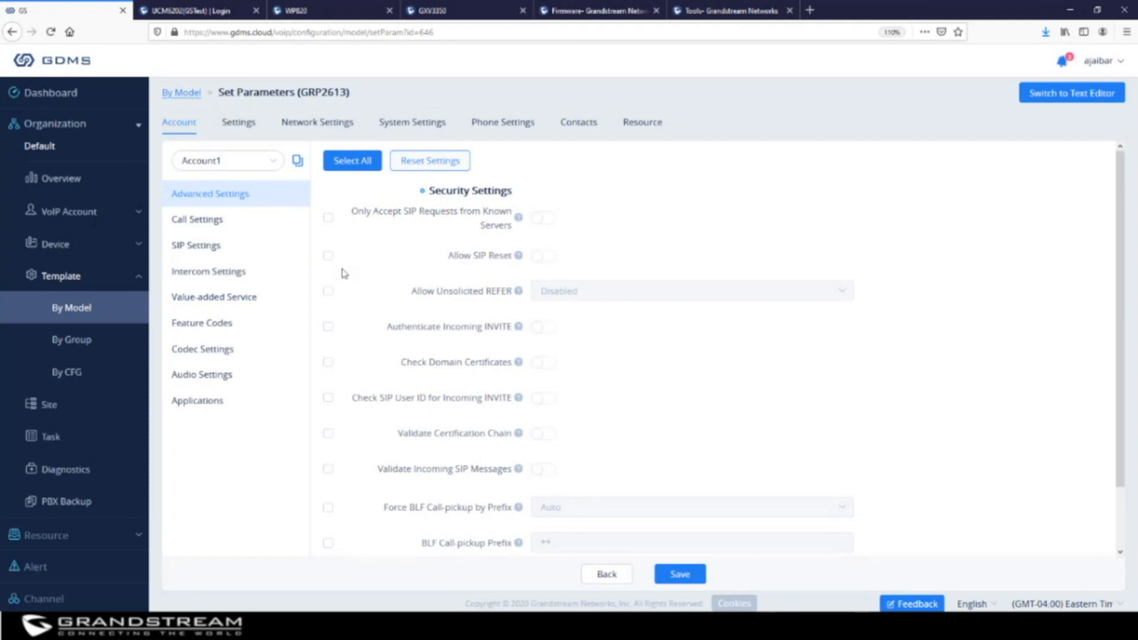
click(189, 220)
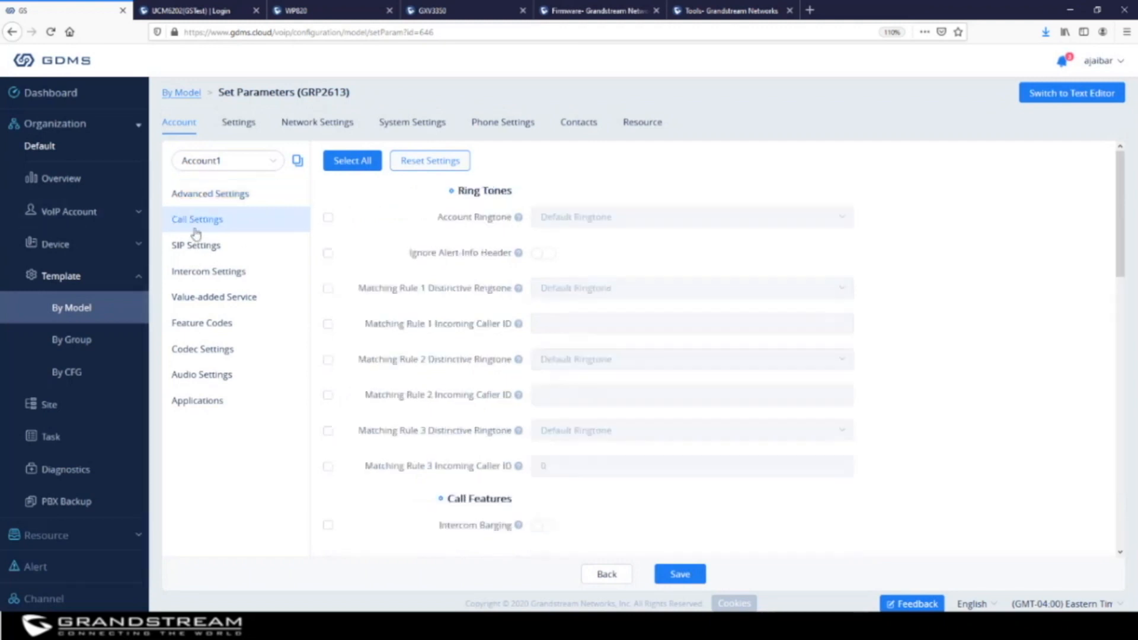
click(194, 245)
click(206, 271)
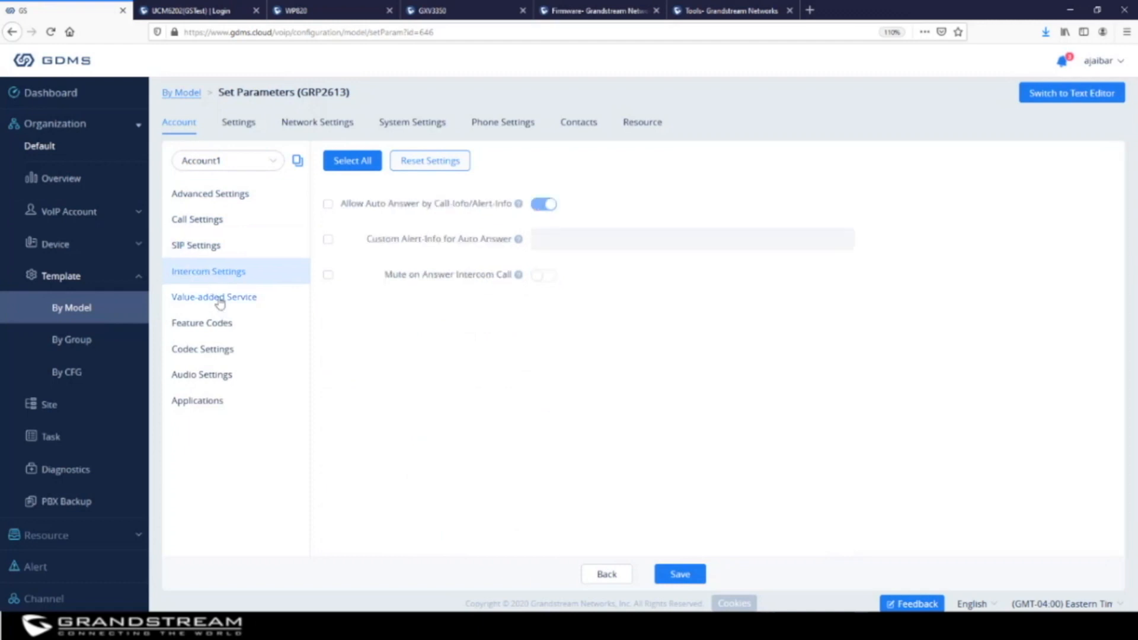
click(221, 297)
click(217, 324)
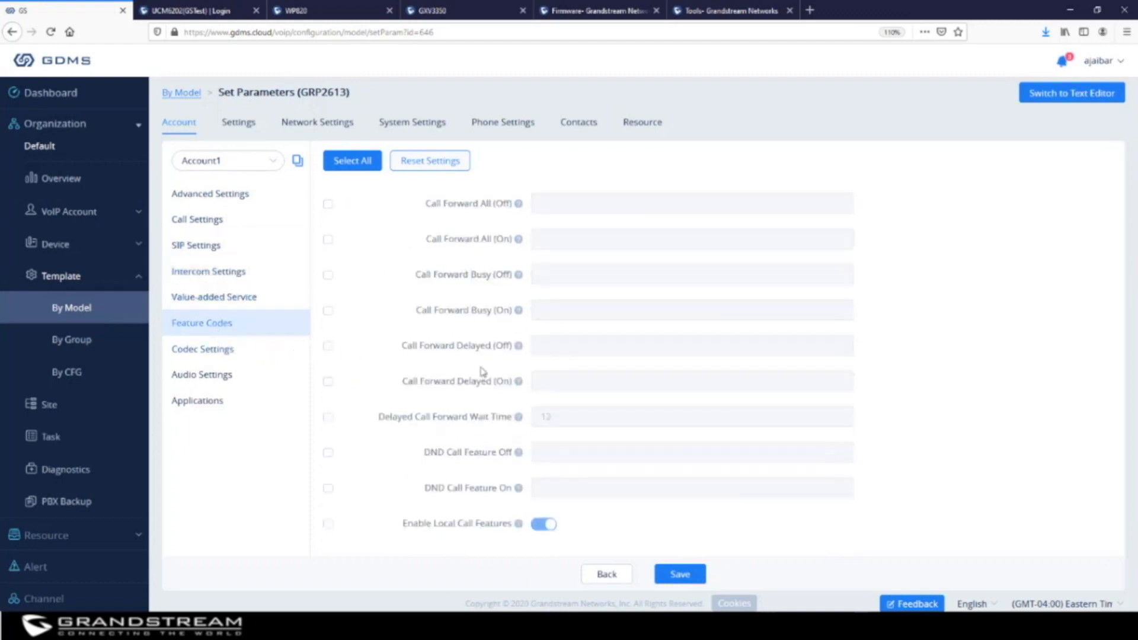
click(59, 307)
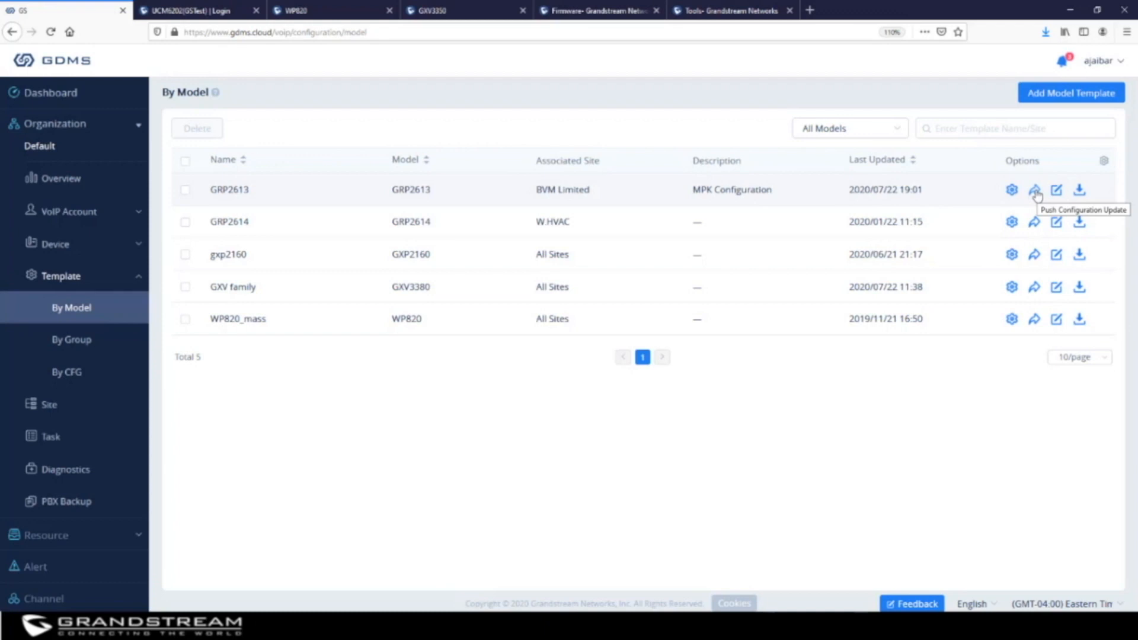
Schedule a config update pushing GRP2613 to the GRP2612 device as task 'Templates changes'
click(1035, 191)
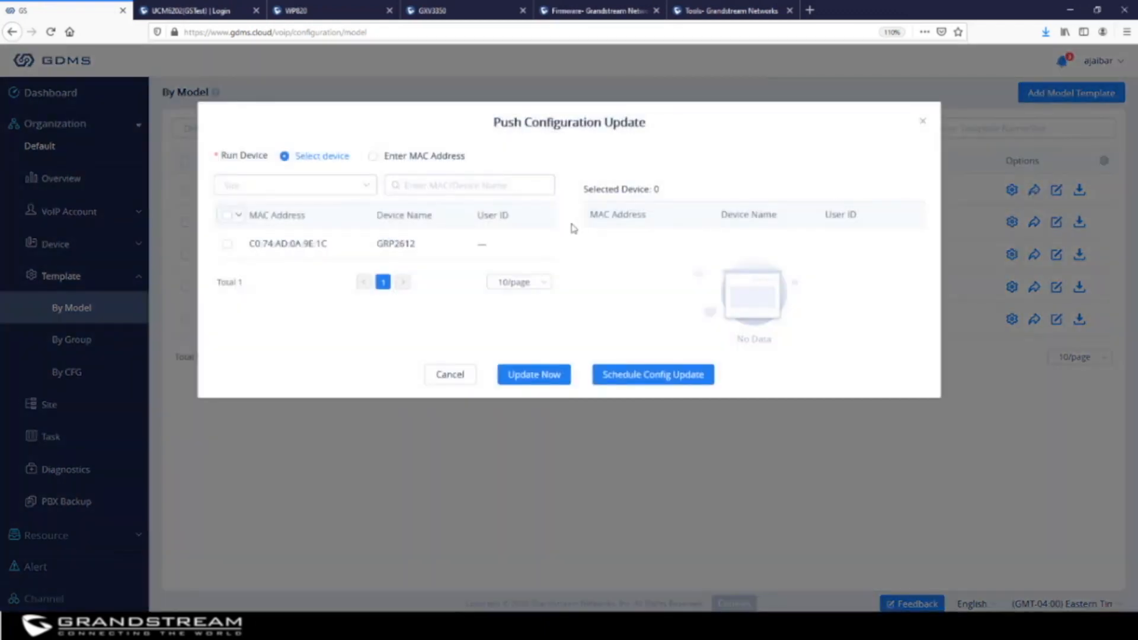
click(225, 246)
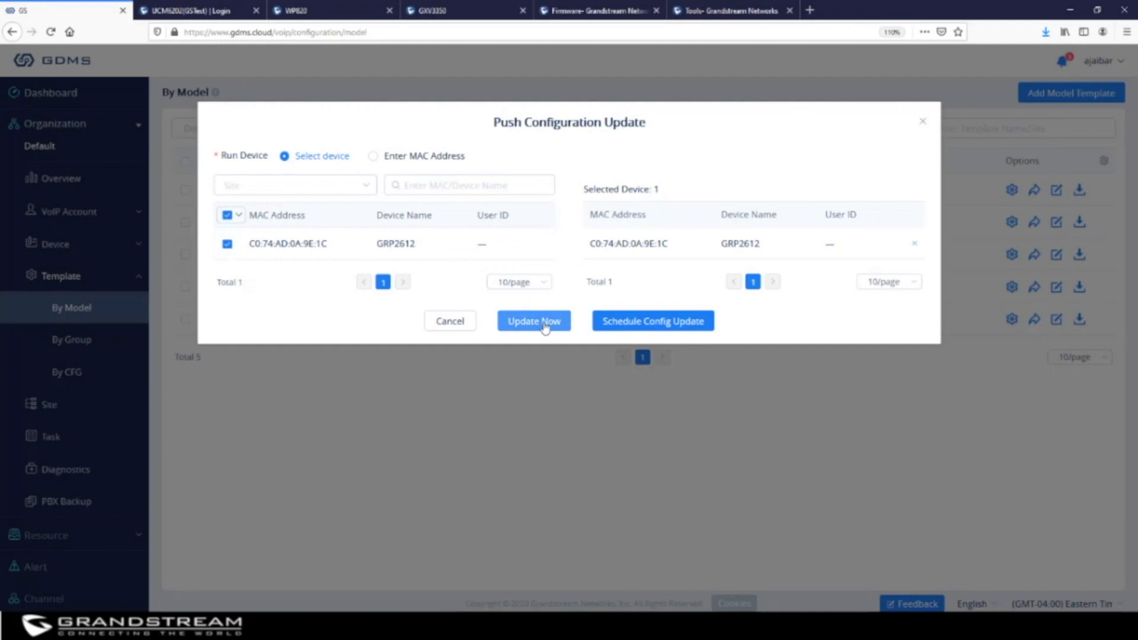
click(643, 328)
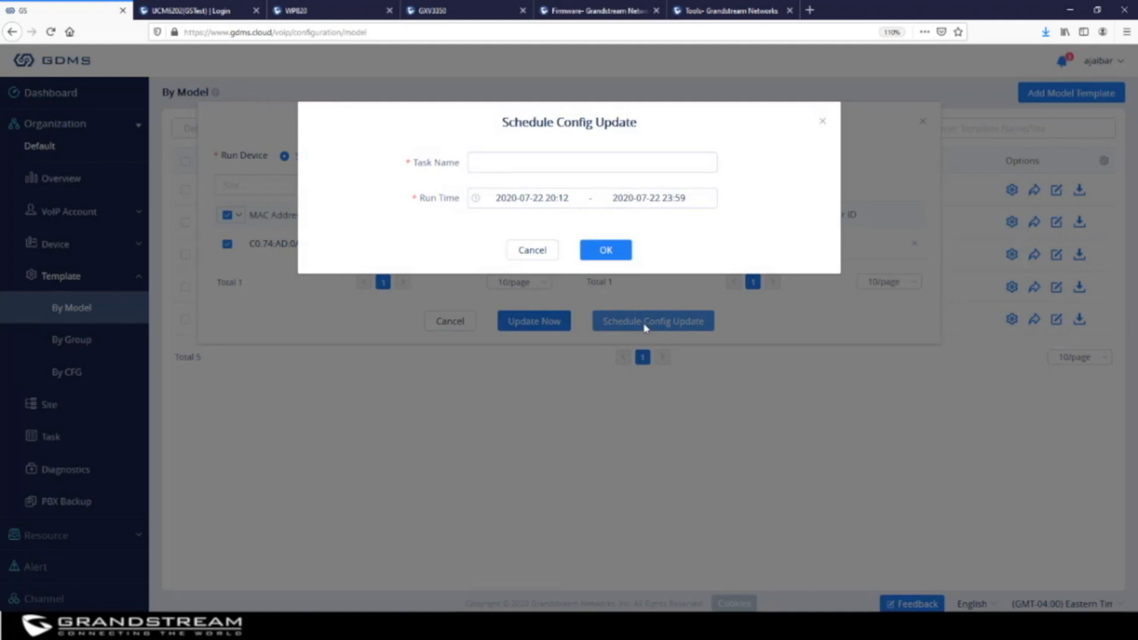
click(535, 160)
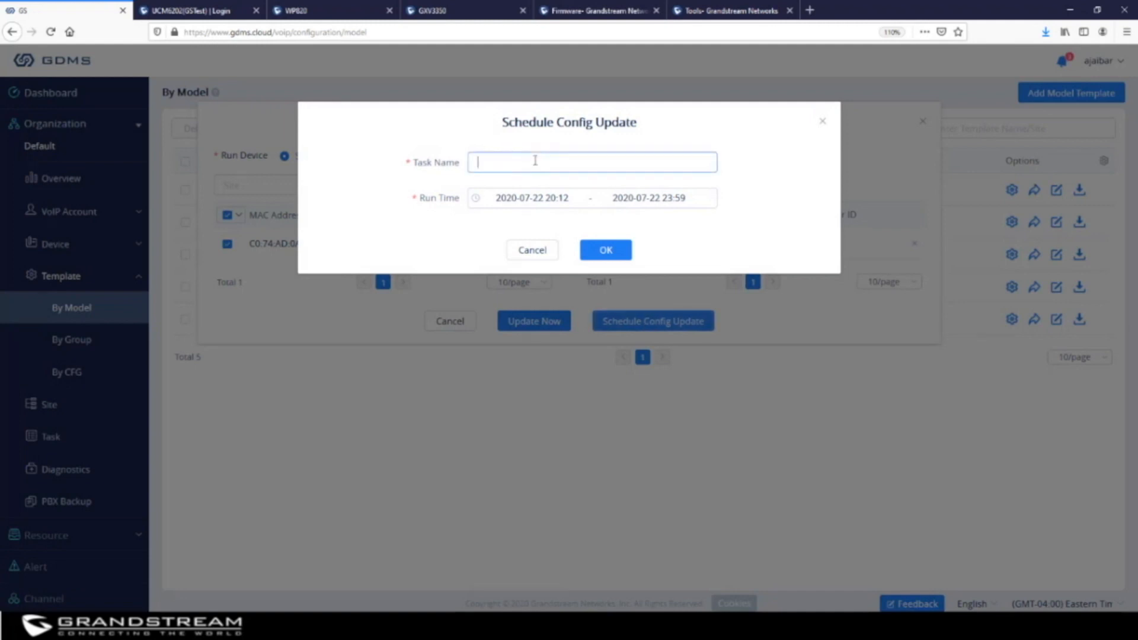
text(Templates changes)
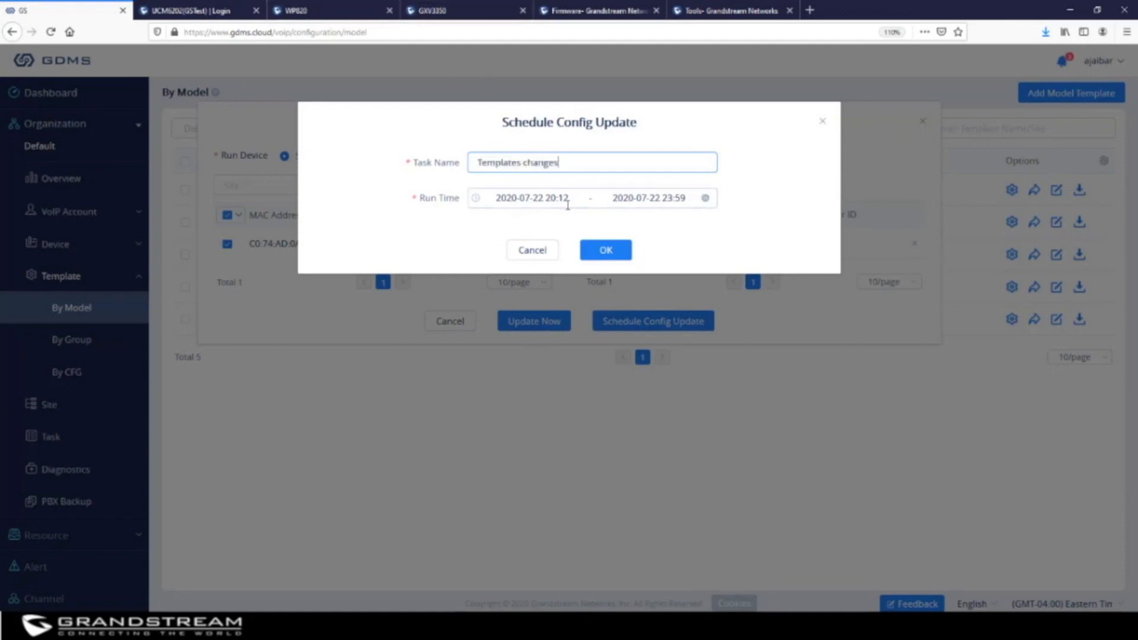
click(604, 252)
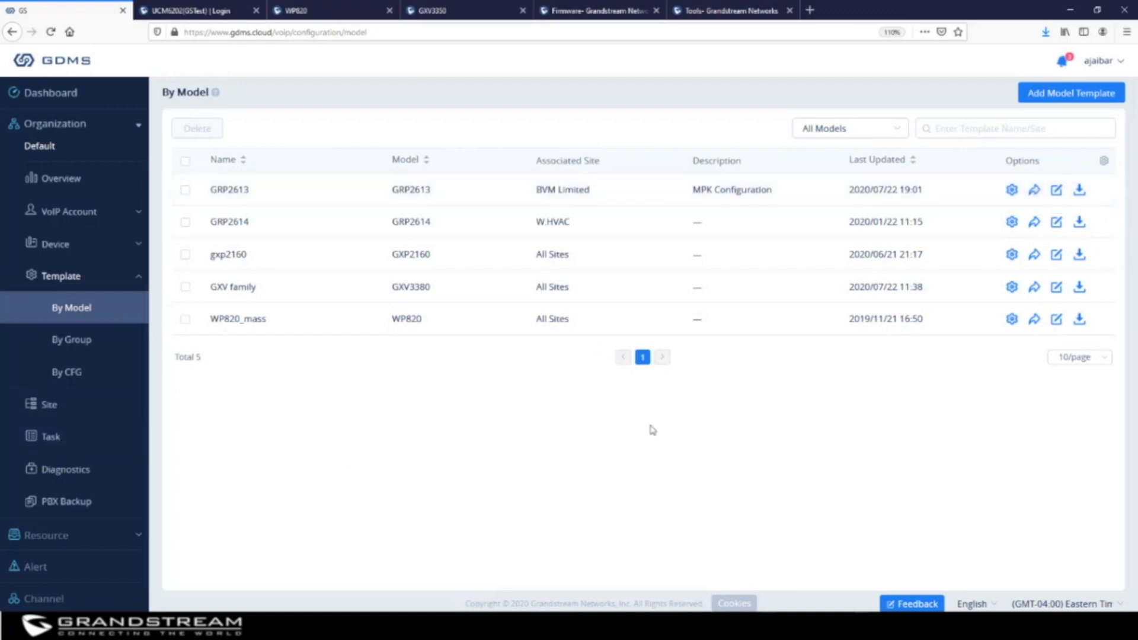
Reopen and dismiss GRP2613's push configuration dialog, then go to Template > By Group
click(1035, 191)
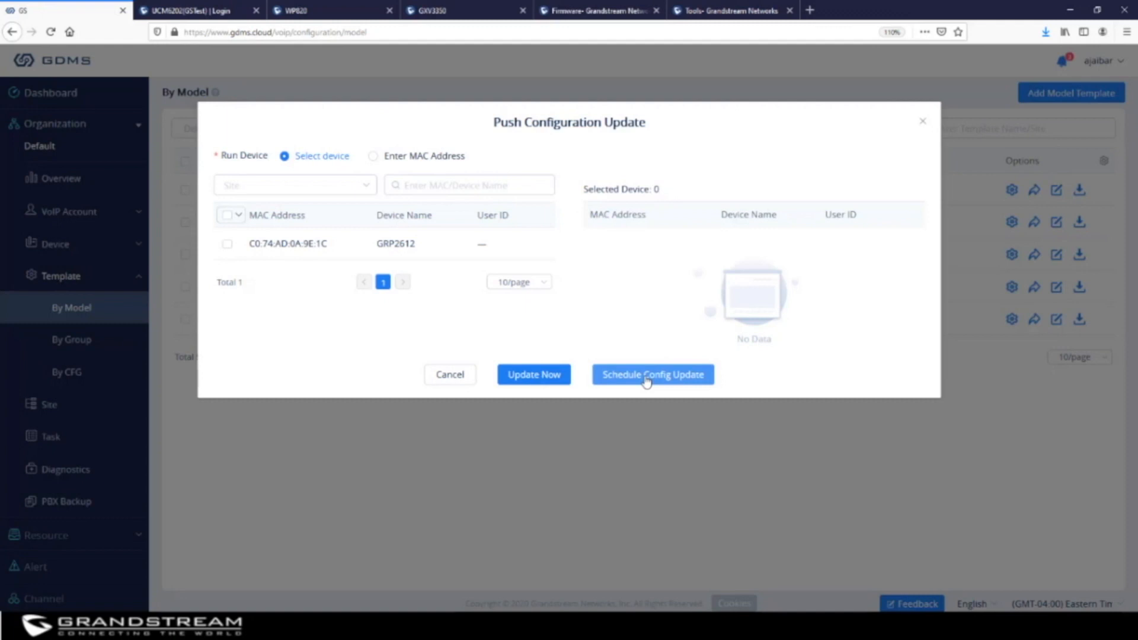
click(923, 121)
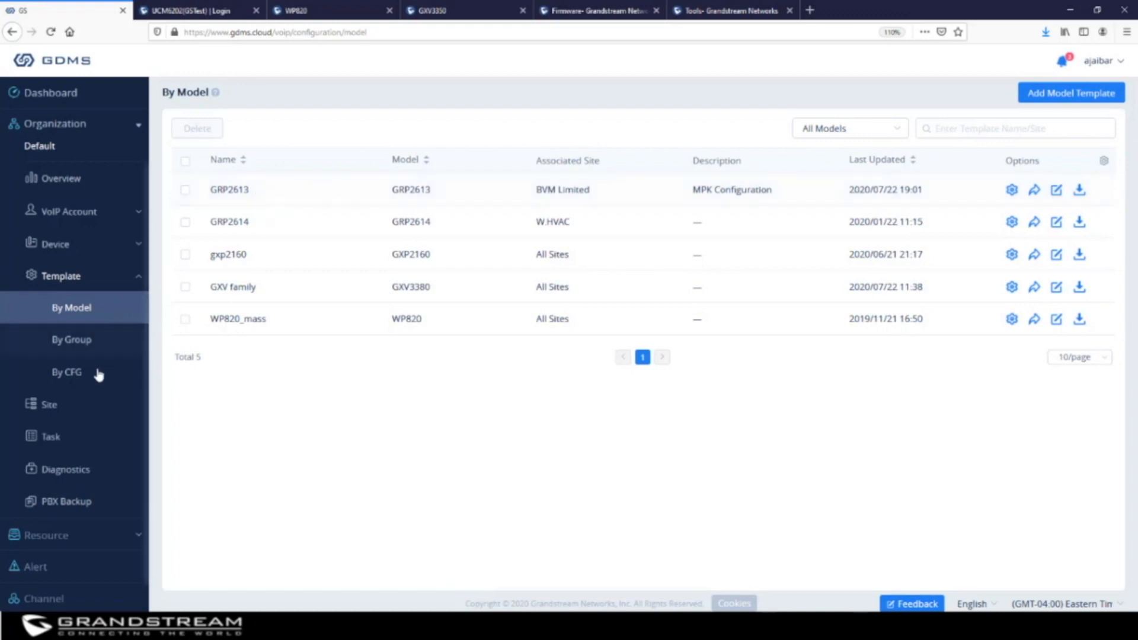
click(77, 349)
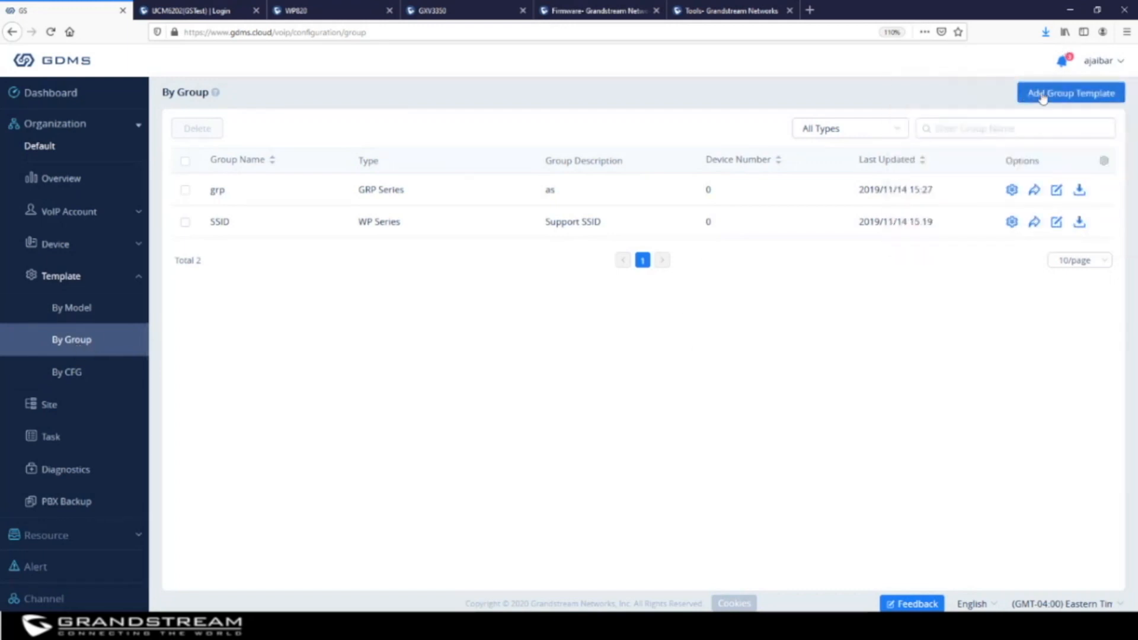
Define a GRP Series group template named CallPark with description 'Call Park' and continue to device selection
click(1069, 93)
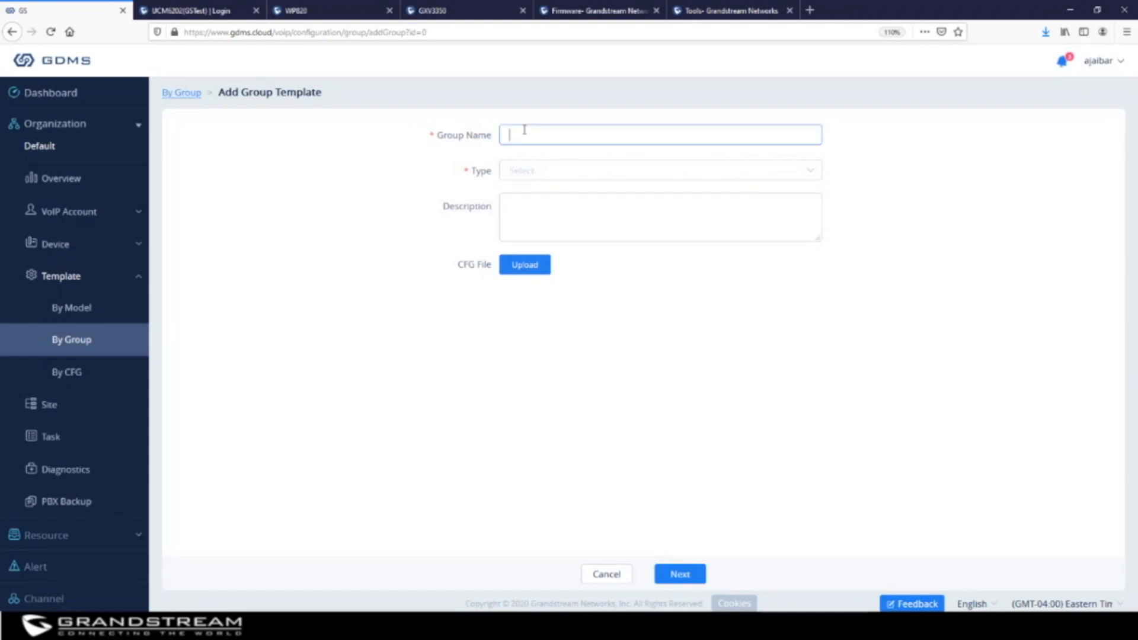
text(callPark)
click(541, 171)
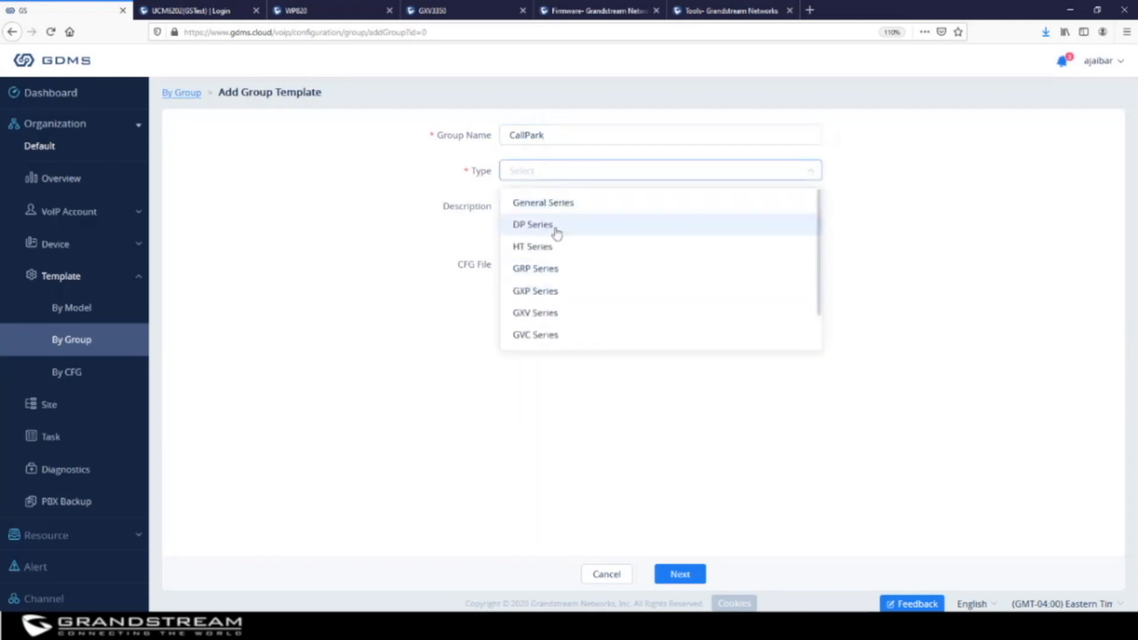
click(556, 271)
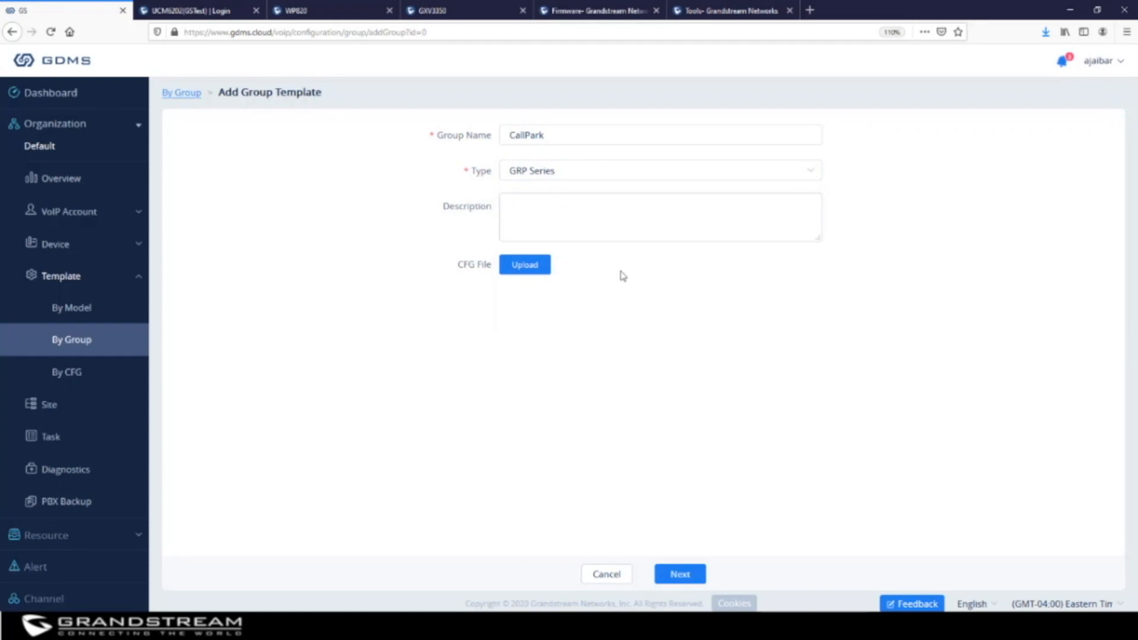
click(561, 216)
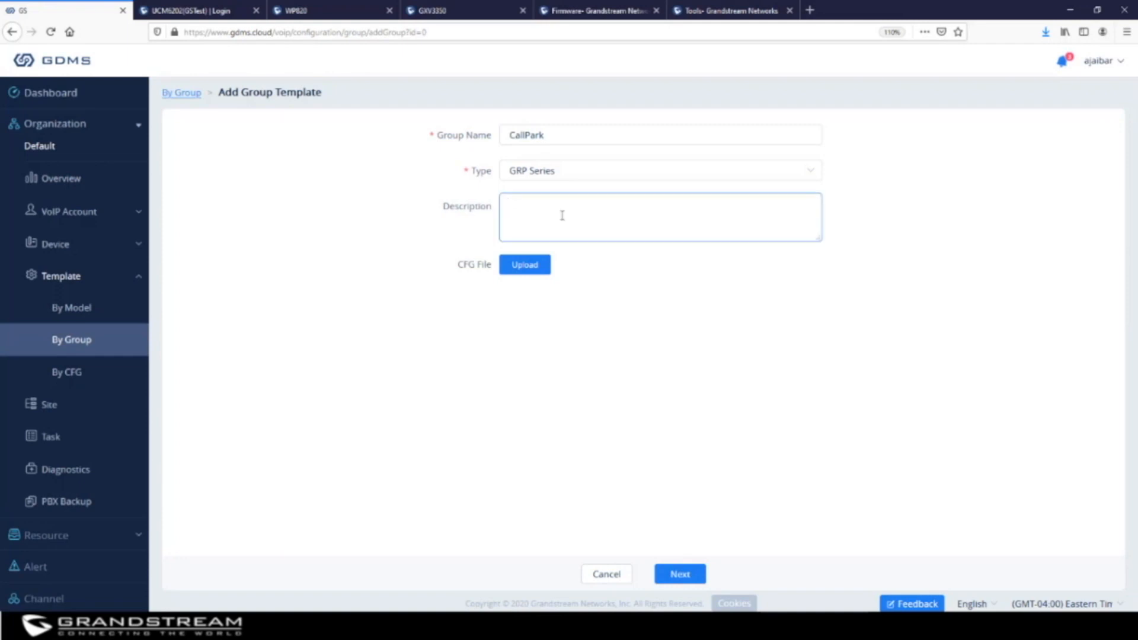
text(Call Park)
click(689, 575)
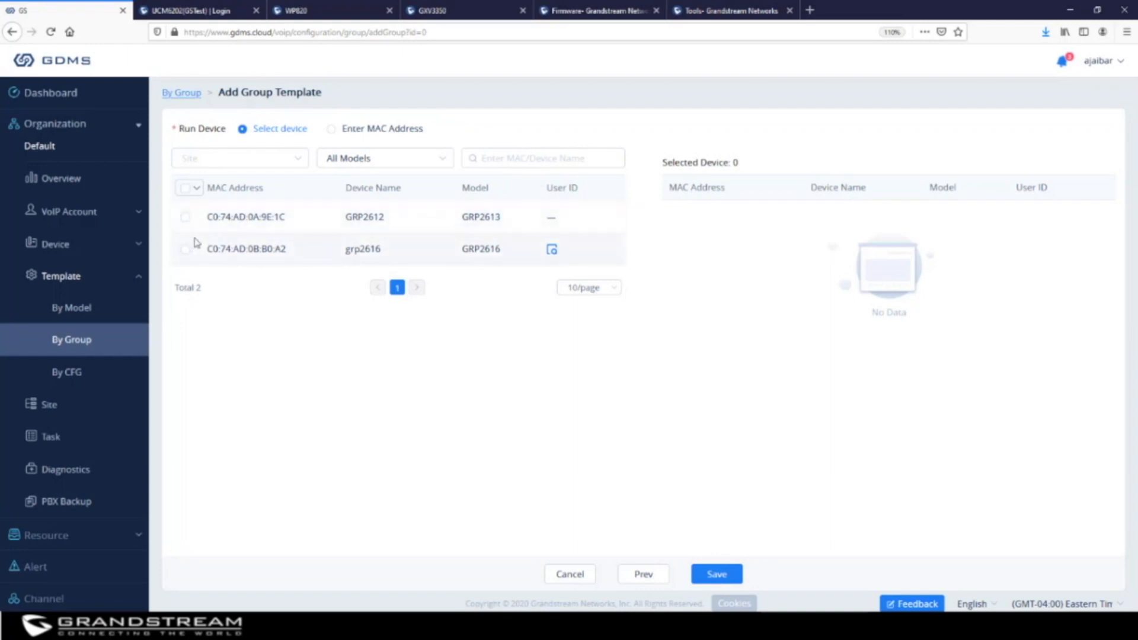
Assign grp2616 and GRP2612 to the CallPark template and save it
click(185, 249)
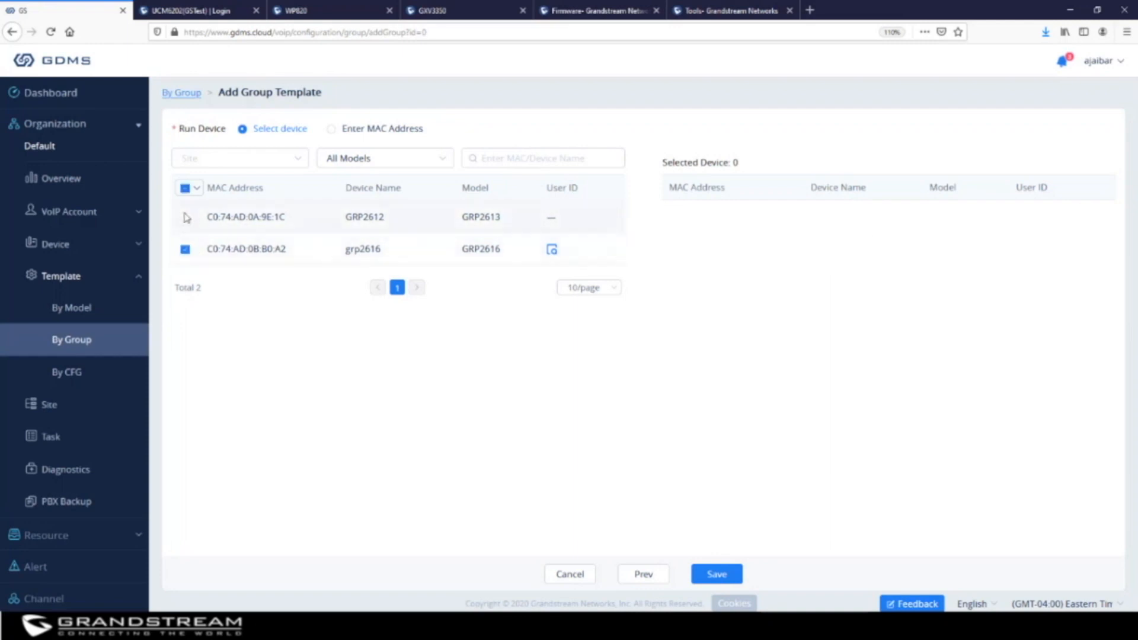
click(185, 218)
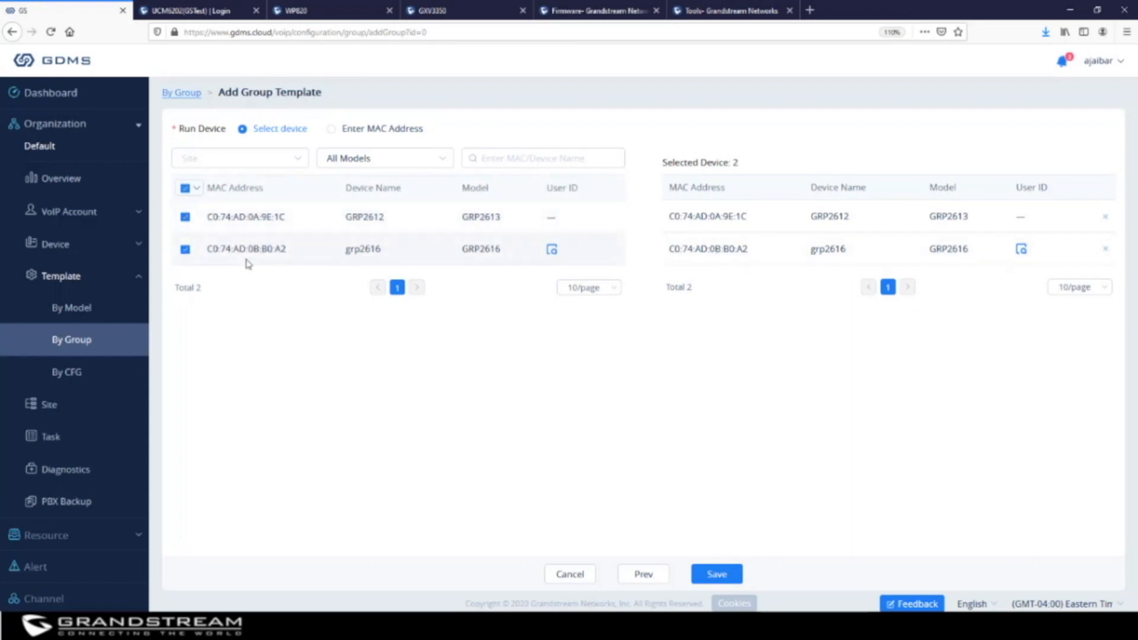
click(733, 583)
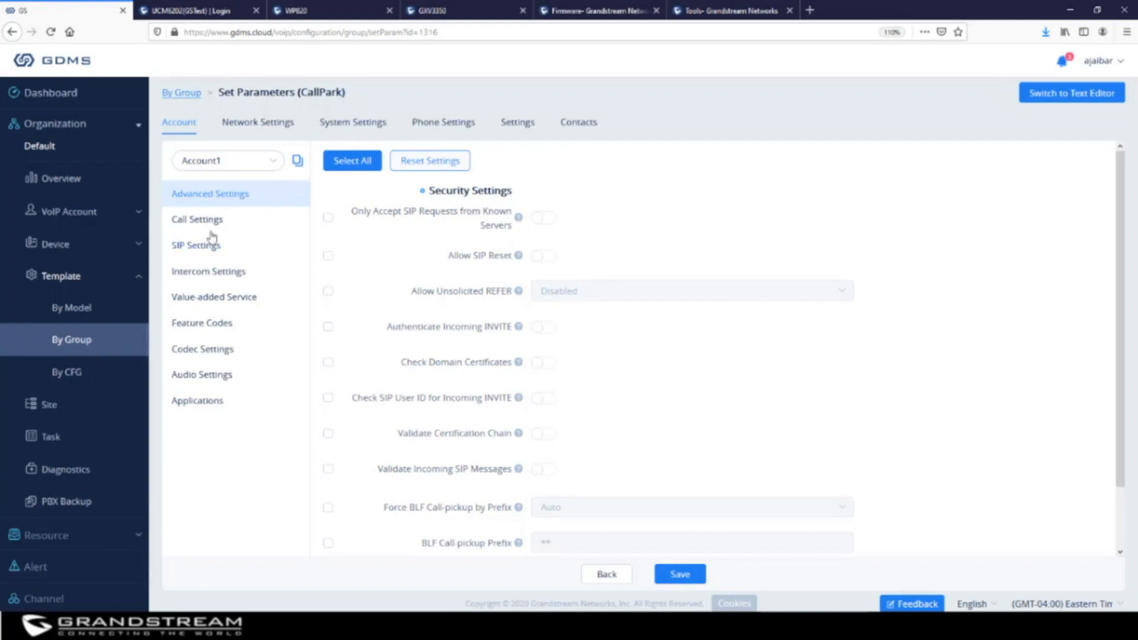
View CallPark's parameters in the text editor, then open the empty By CFG template list via By Group
click(1092, 98)
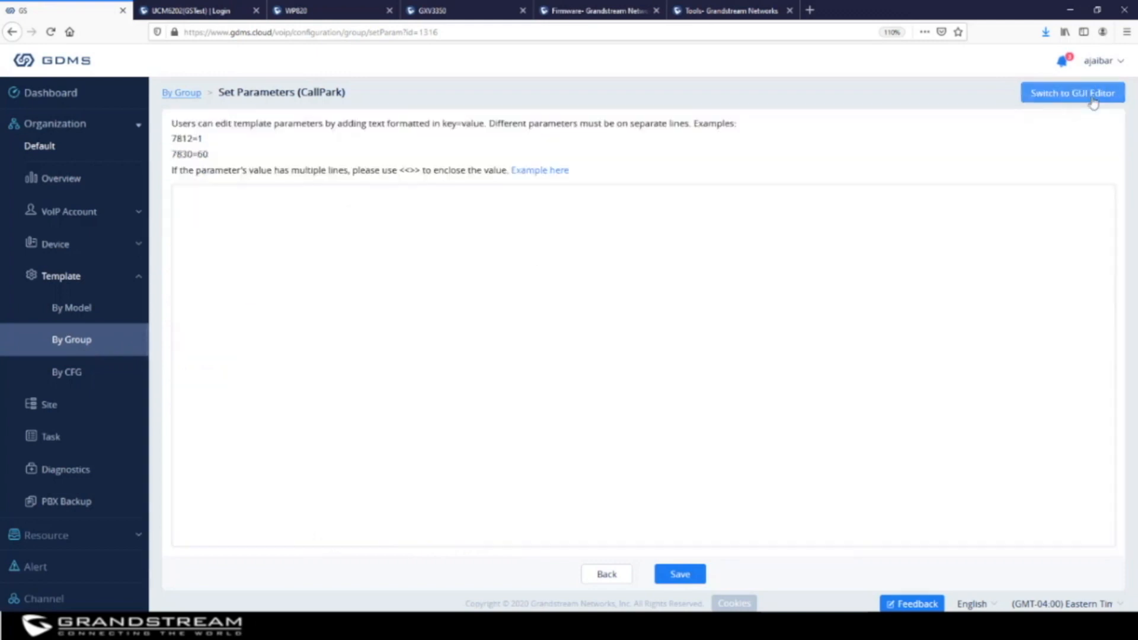
click(71, 346)
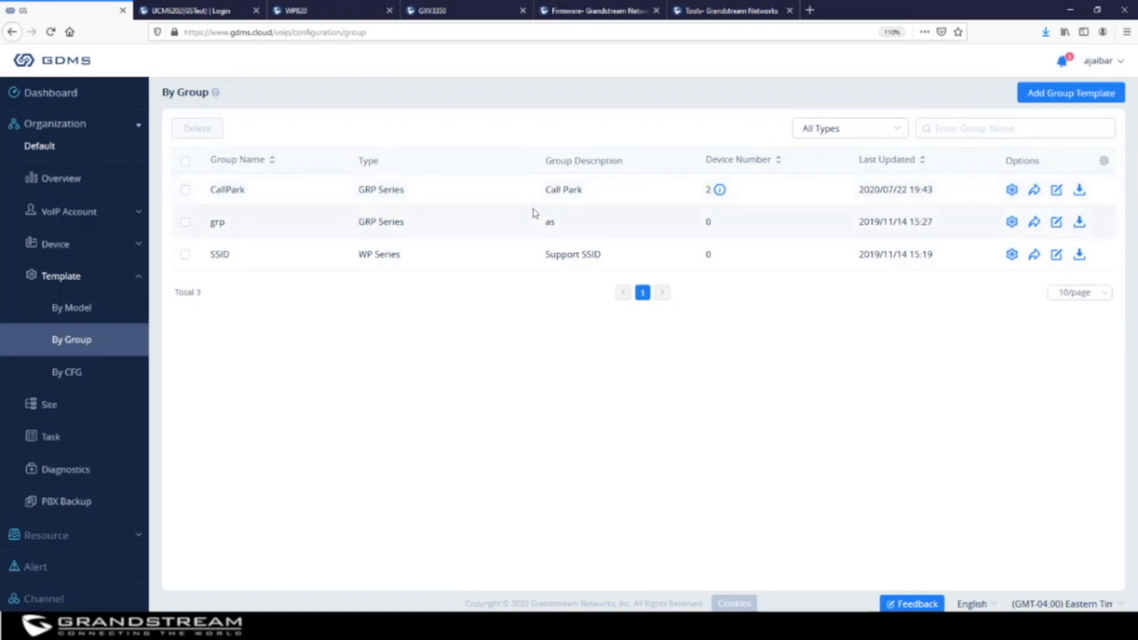
click(80, 372)
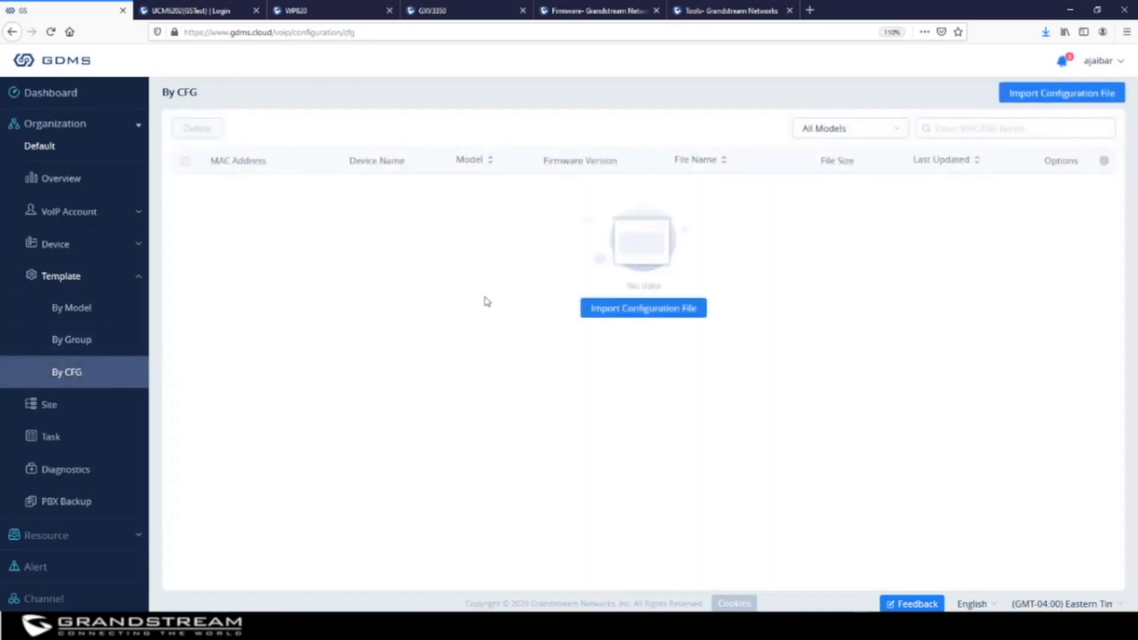
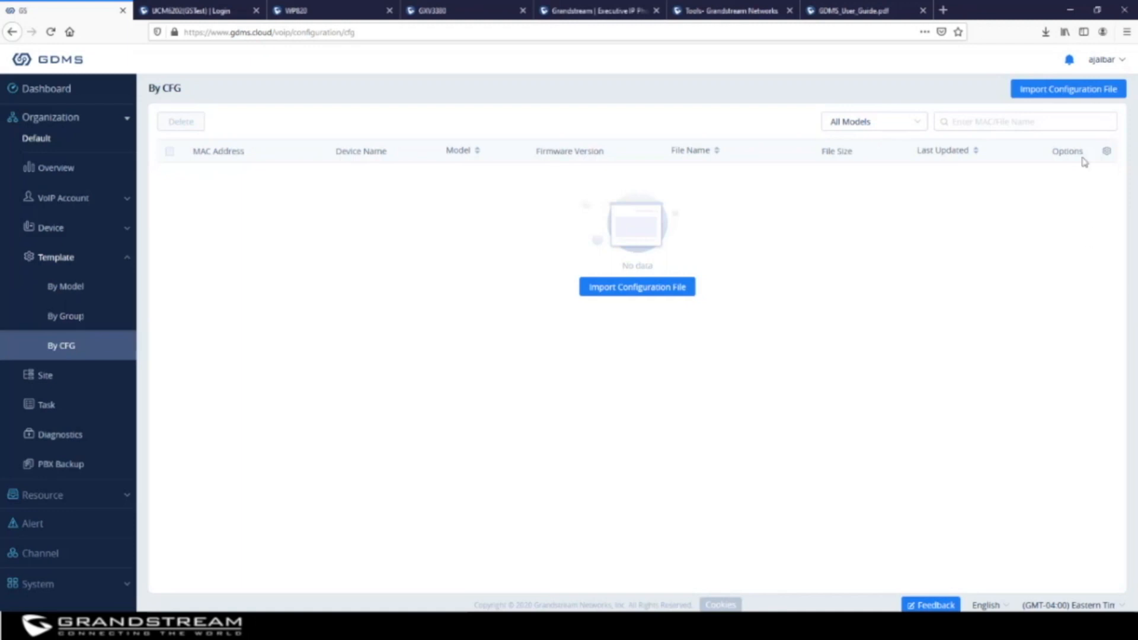
Open the Import Configuration File dialog from the By CFG template list
click(1074, 93)
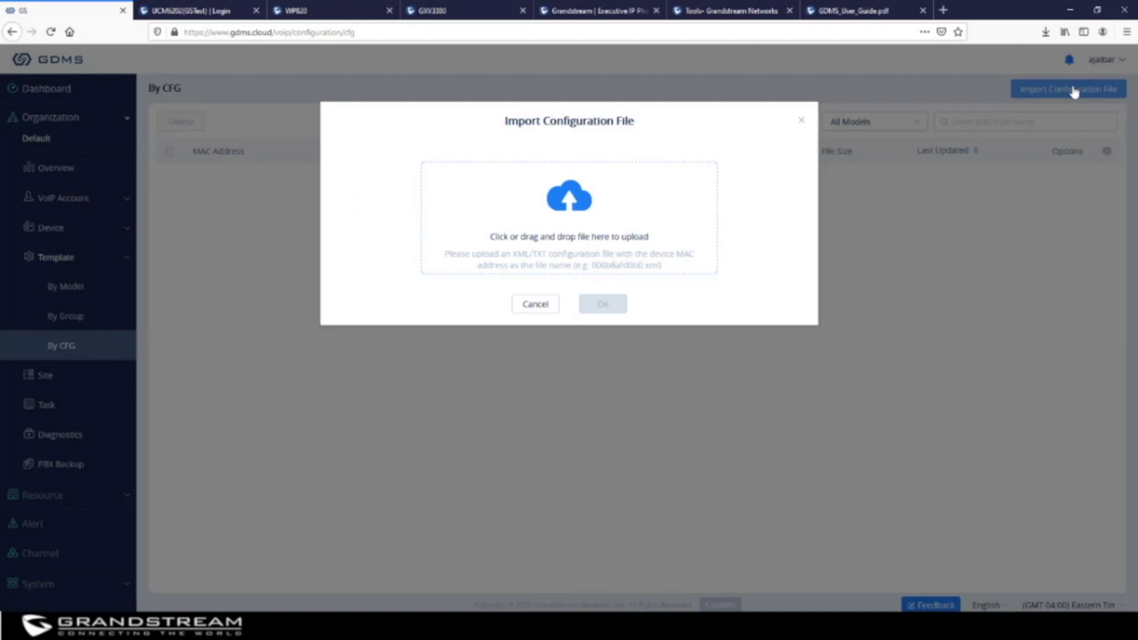
Upload and import the configuration file c074ad0bb0a2, declining the Update Now prompt
click(569, 206)
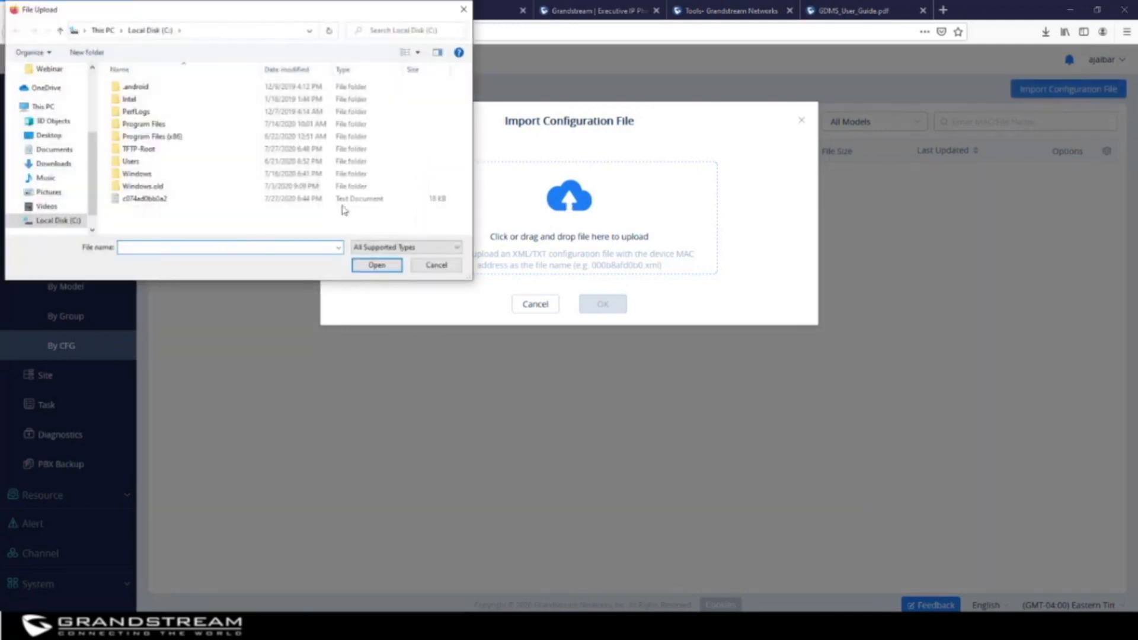
click(159, 201)
click(377, 266)
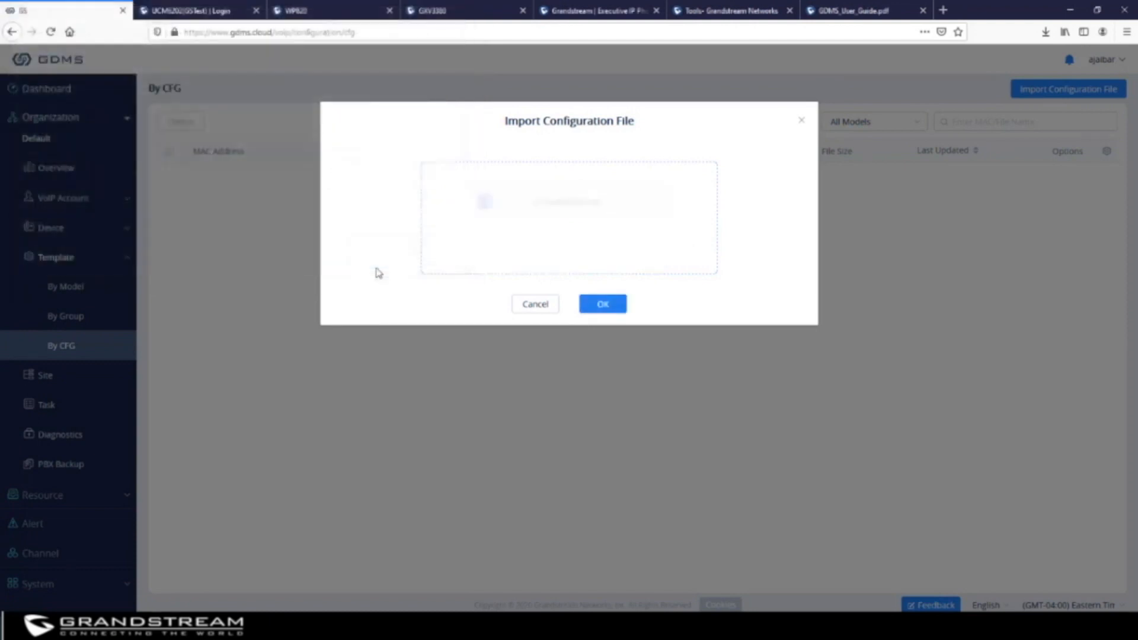
click(595, 308)
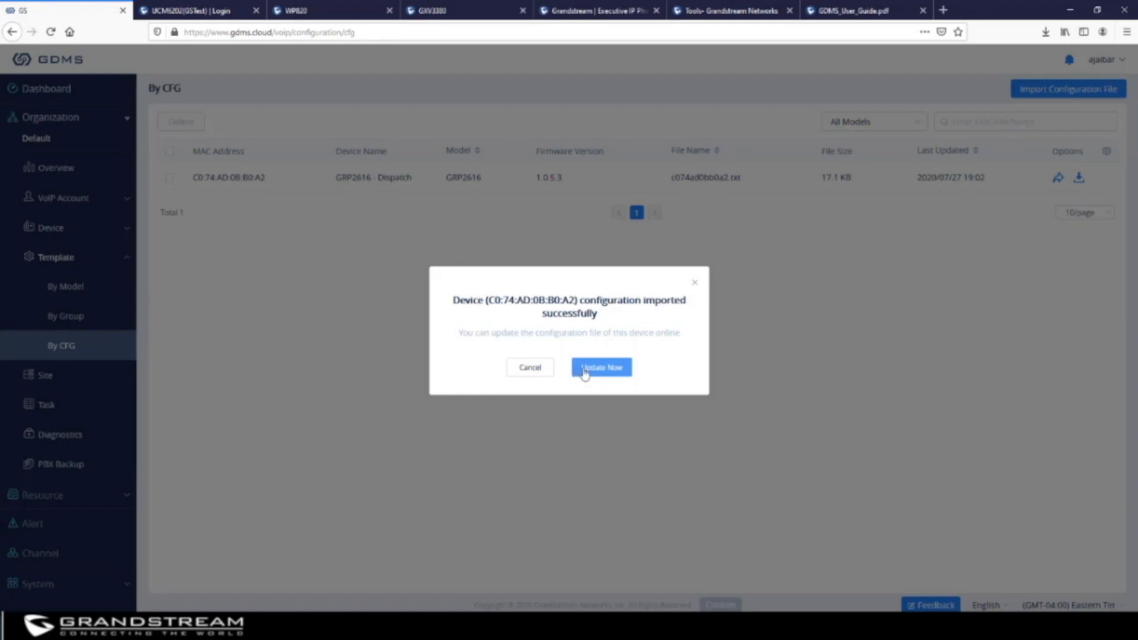
click(530, 369)
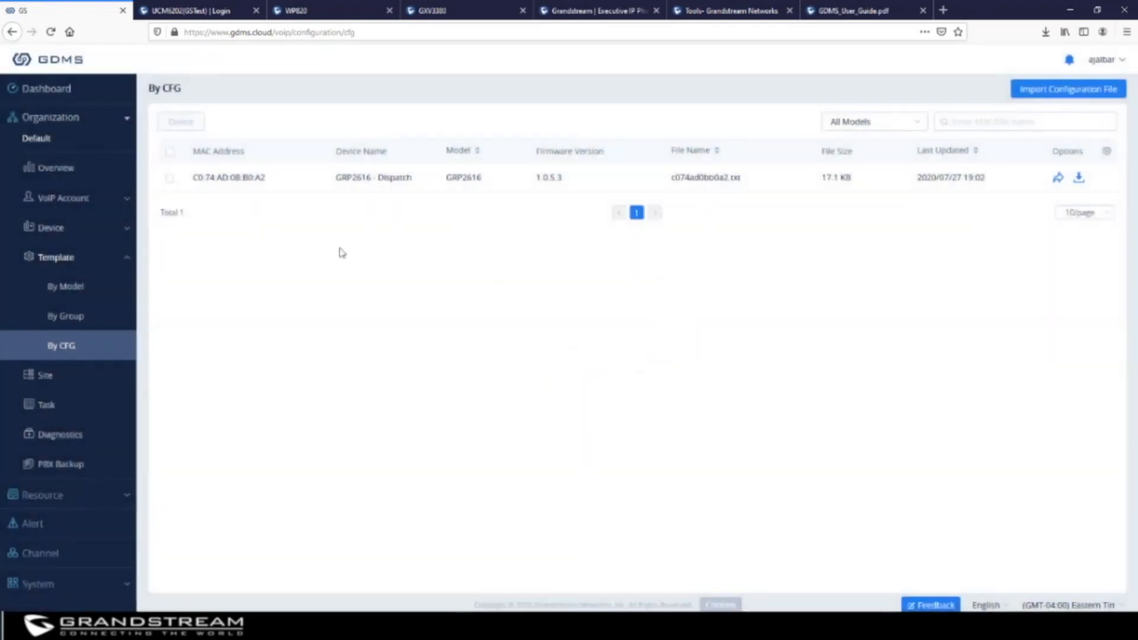
Check the GRP2616 phone's MAC address in VoIP Devices, then return to By CFG
click(56, 228)
click(70, 258)
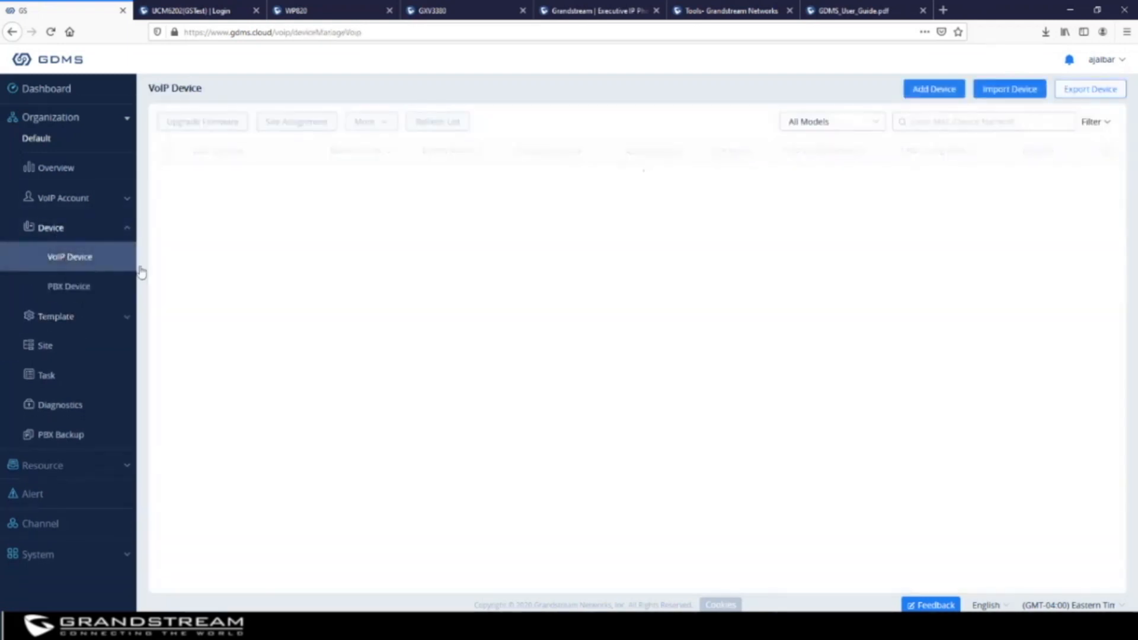
drag(290, 178, 191, 176)
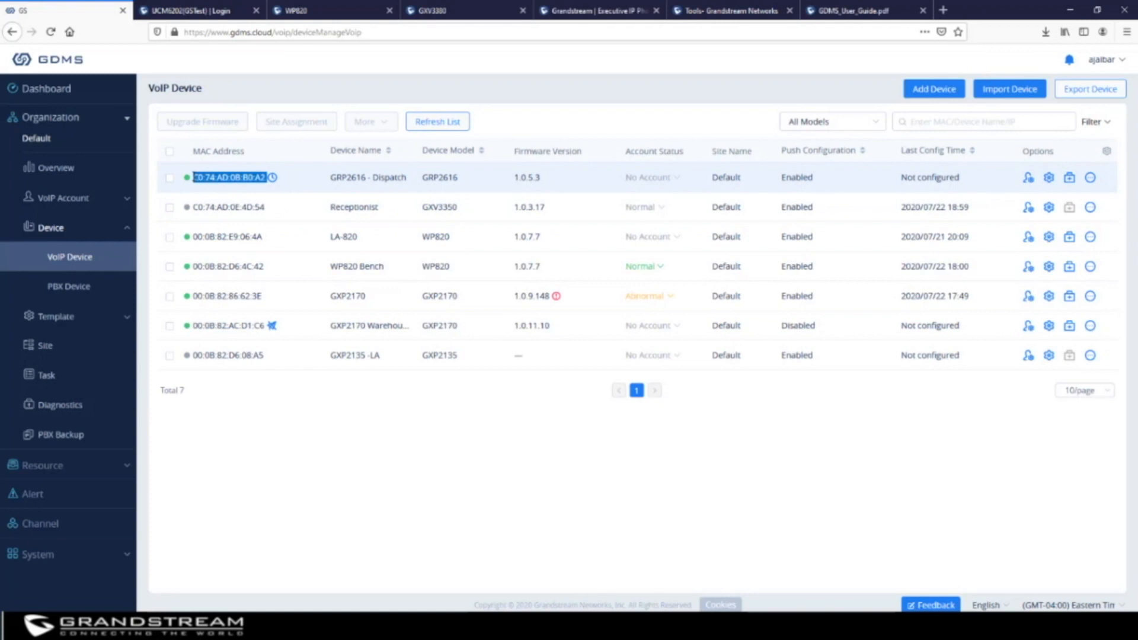
click(64, 320)
click(70, 348)
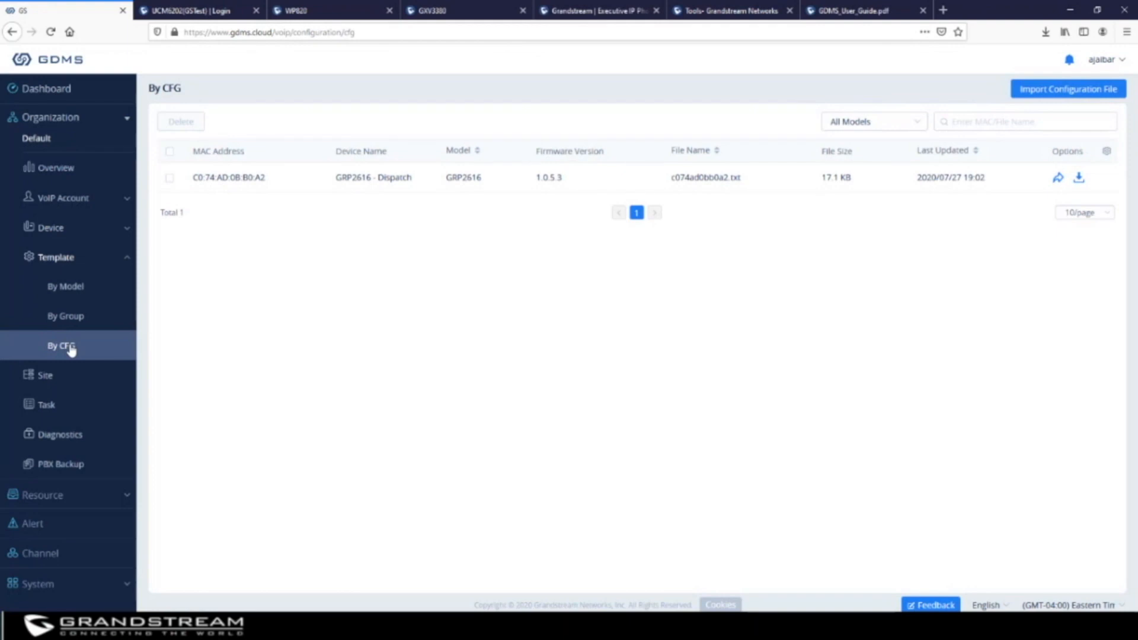
click(1087, 92)
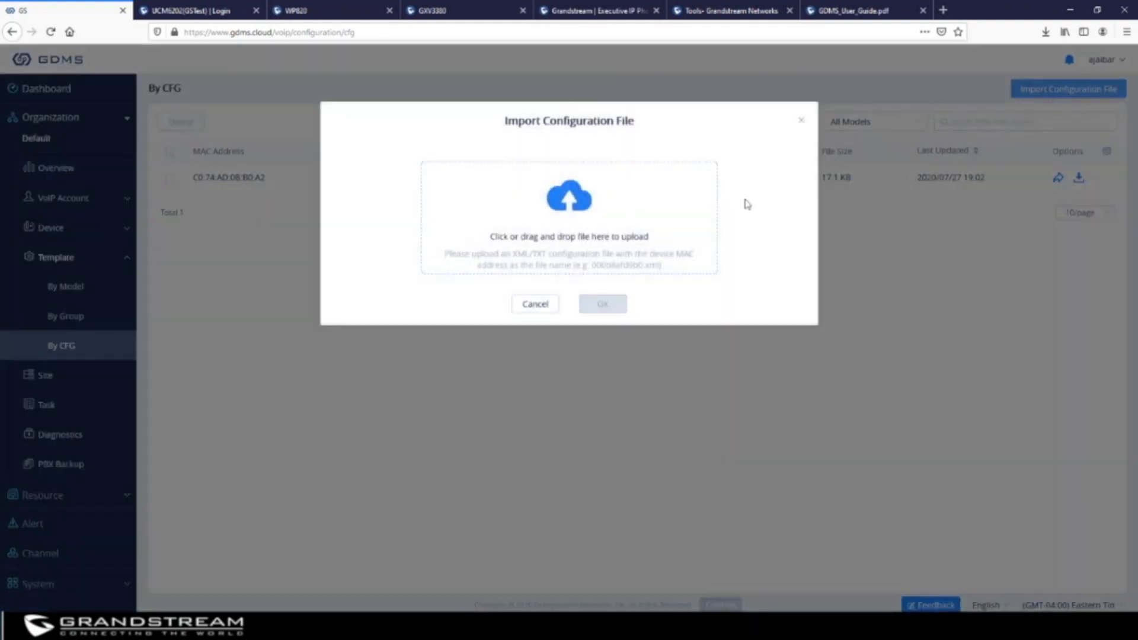
click(580, 196)
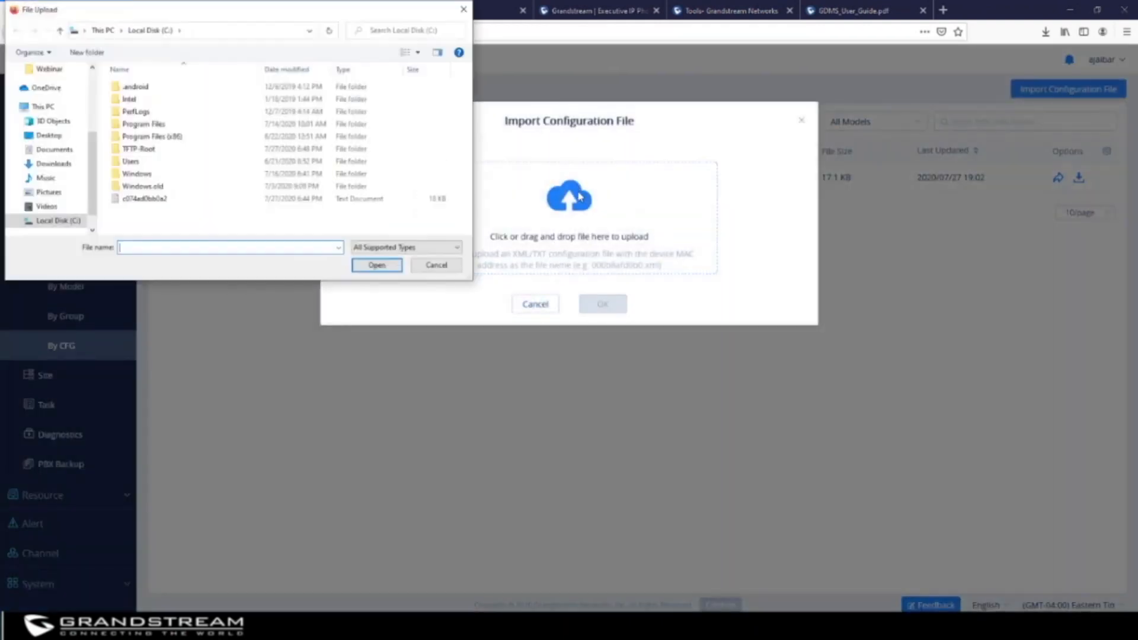
click(153, 152)
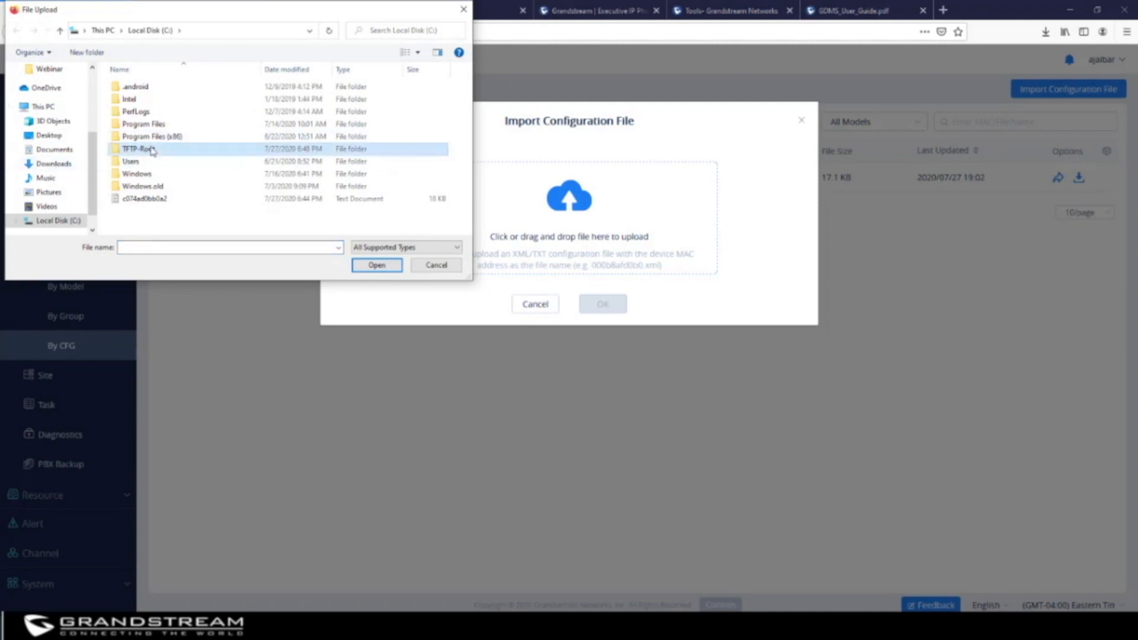
double_click(153, 152)
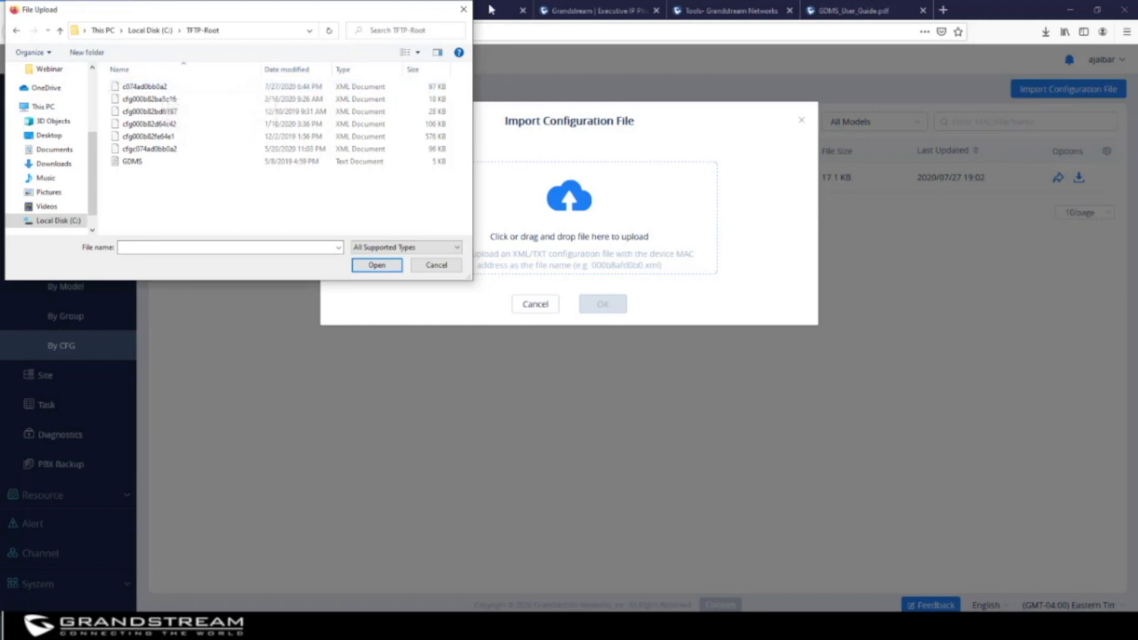
click(467, 10)
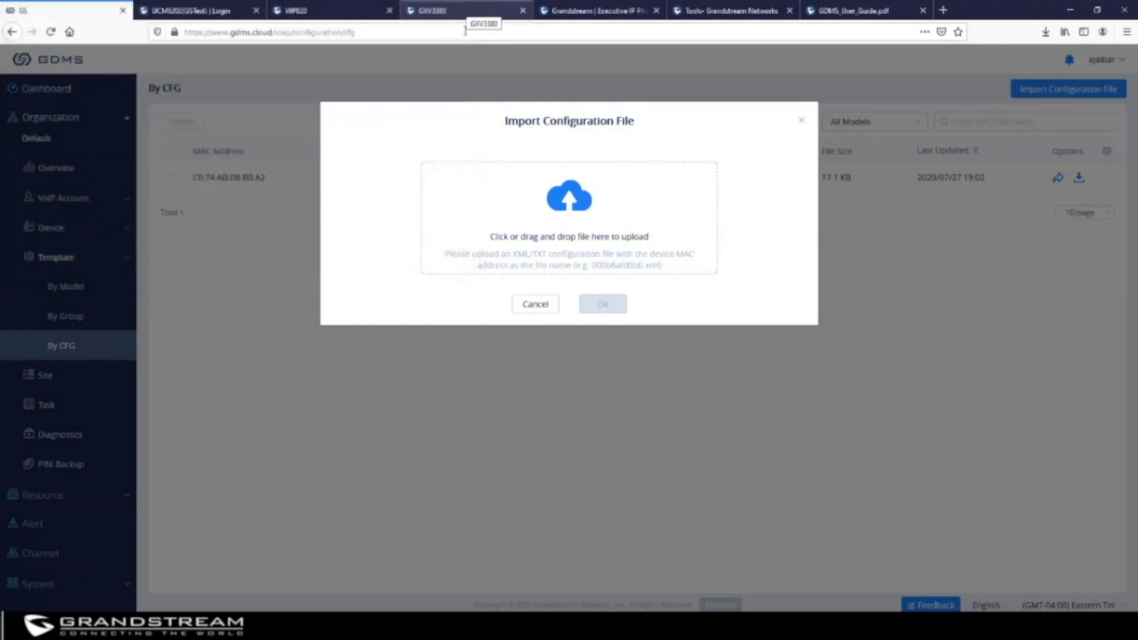
click(540, 305)
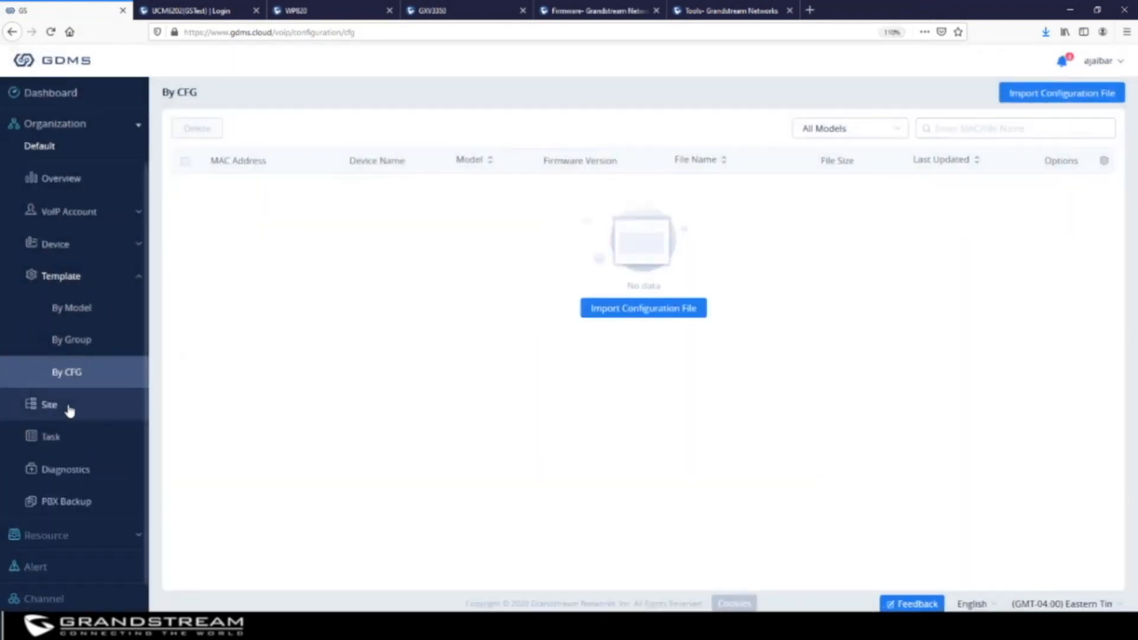
Open the Site page listing Default, Boston, BVM Limited and W.HVAC
click(70, 409)
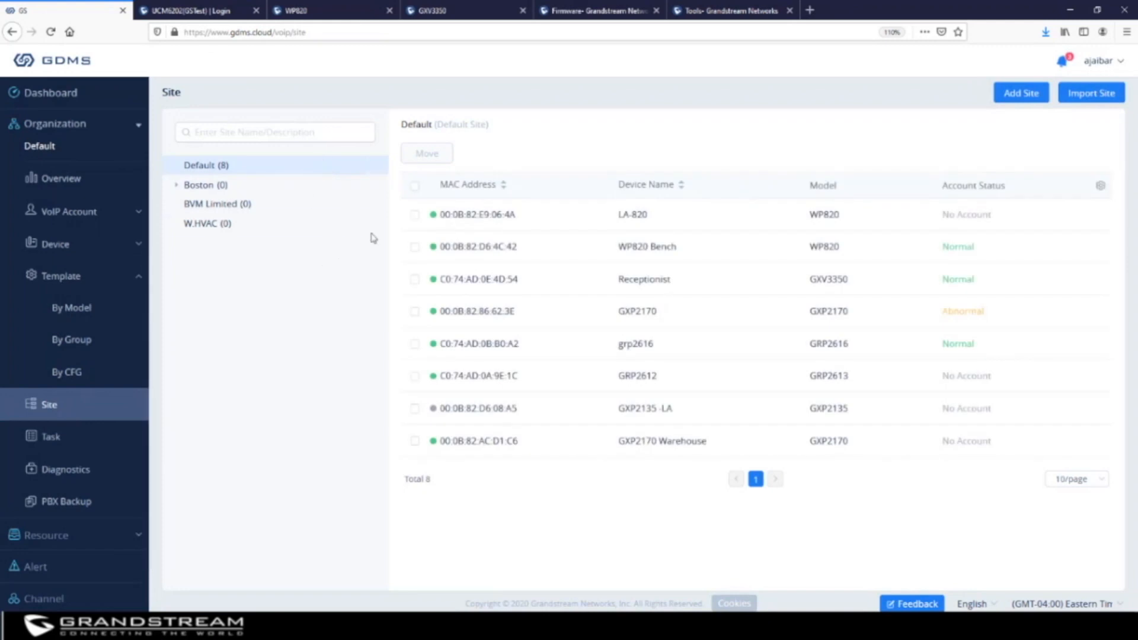
mouse_move(373, 237)
Add a top-level site 'Dallas Branch Office' with description '123 main st'
click(1022, 98)
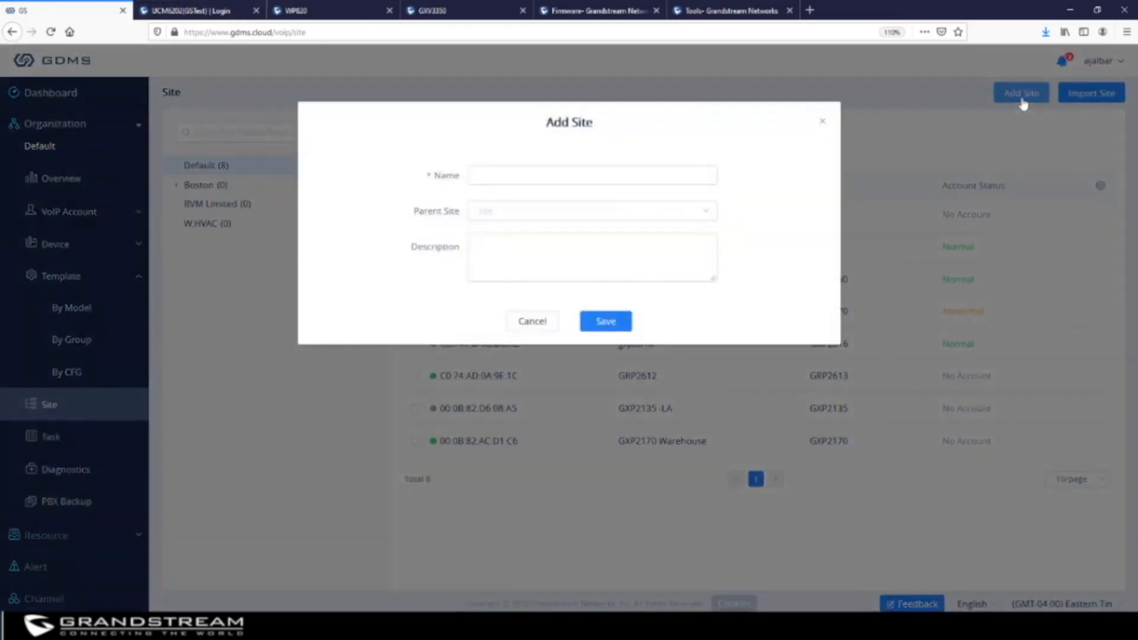
click(562, 175)
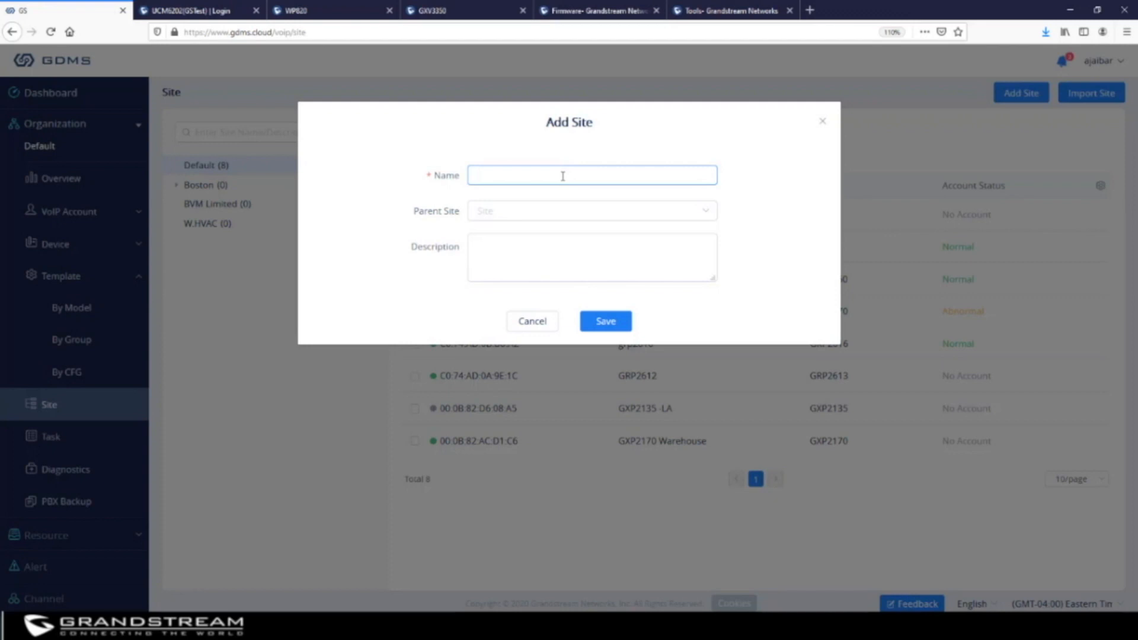
text(Dallas Branch Office)
click(525, 217)
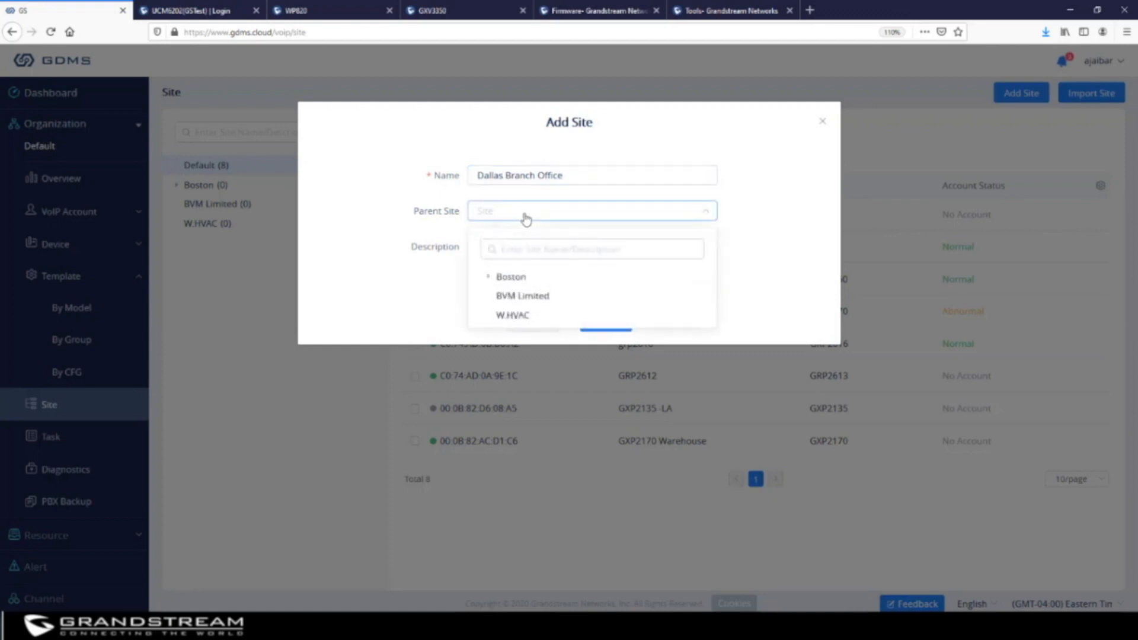
click(605, 244)
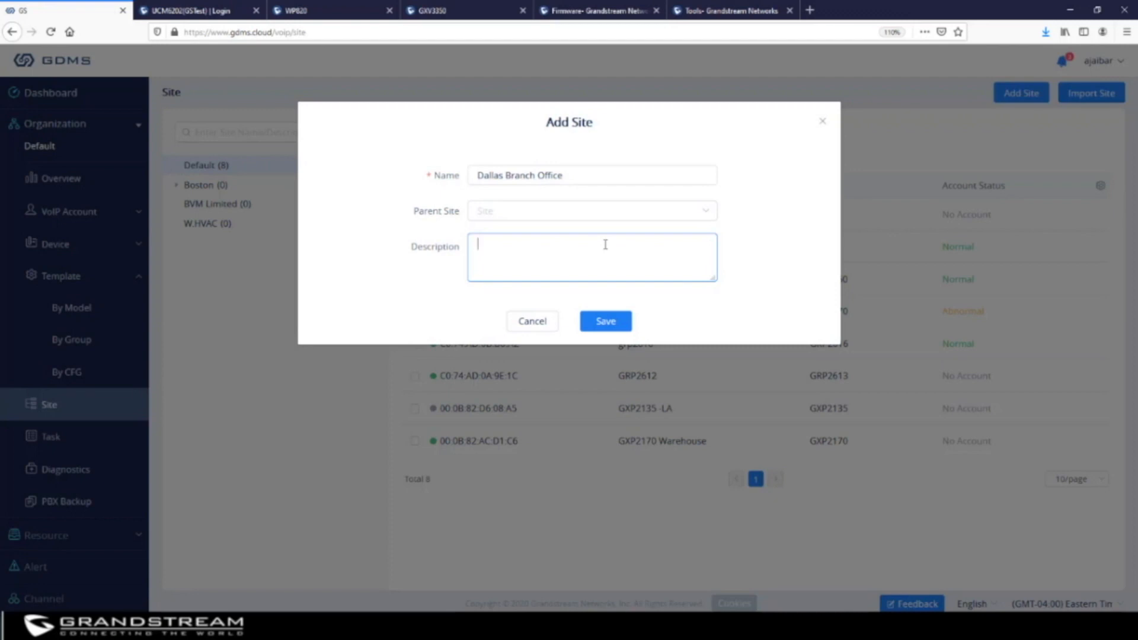
text(123 main st)
click(605, 320)
mouse_move(236, 230)
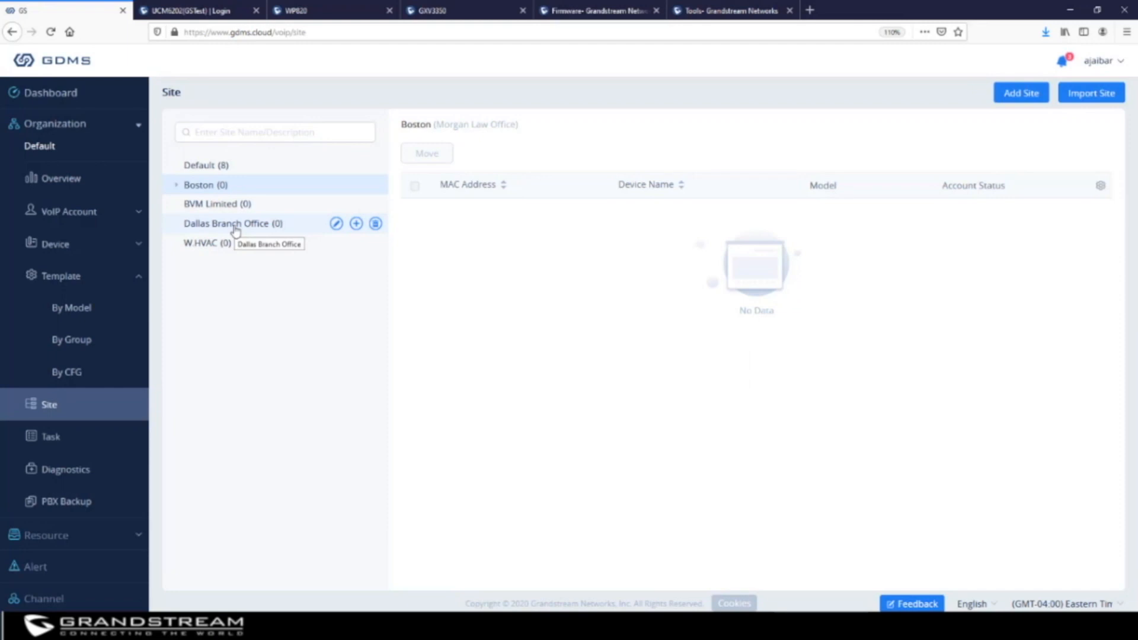
Create a site named 'Cambridge' with Boston as its parent site
click(357, 225)
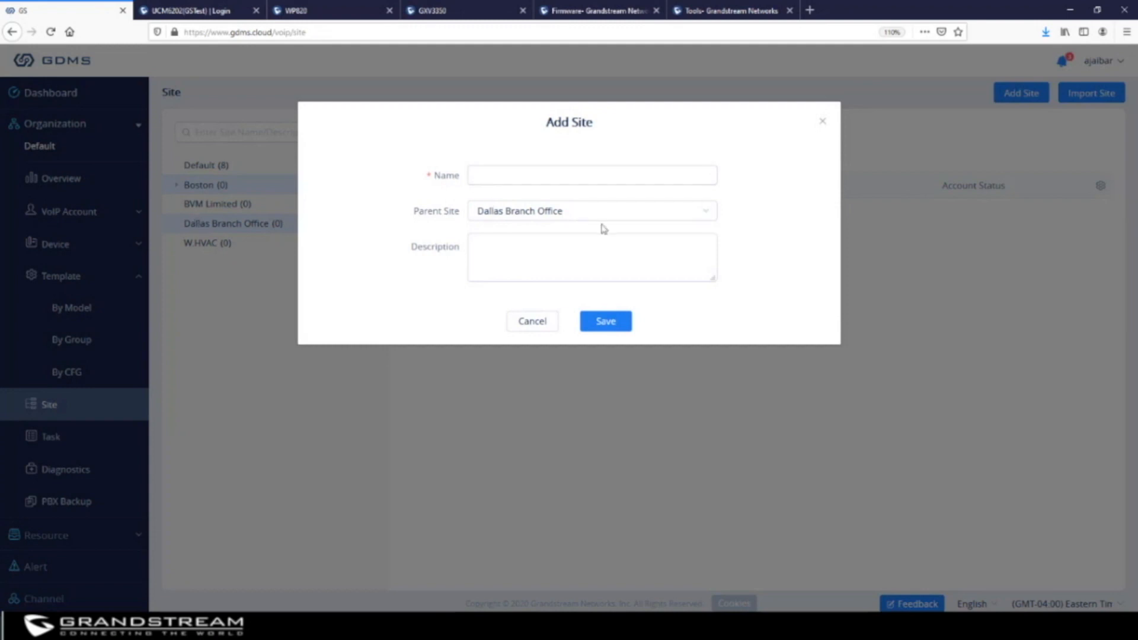
click(585, 216)
click(525, 274)
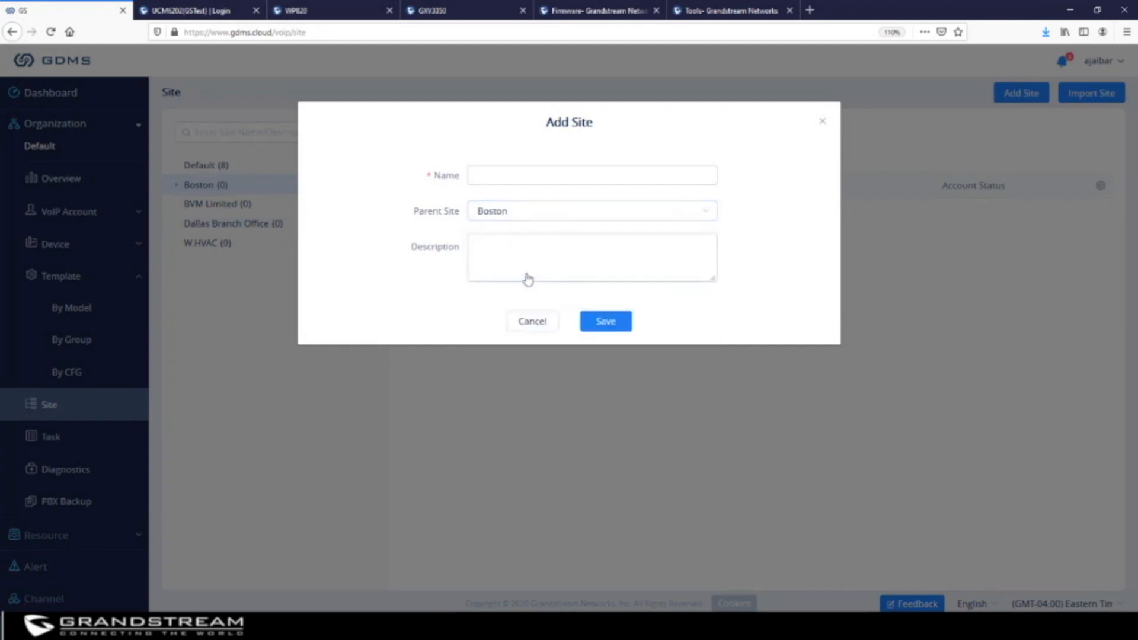
click(530, 174)
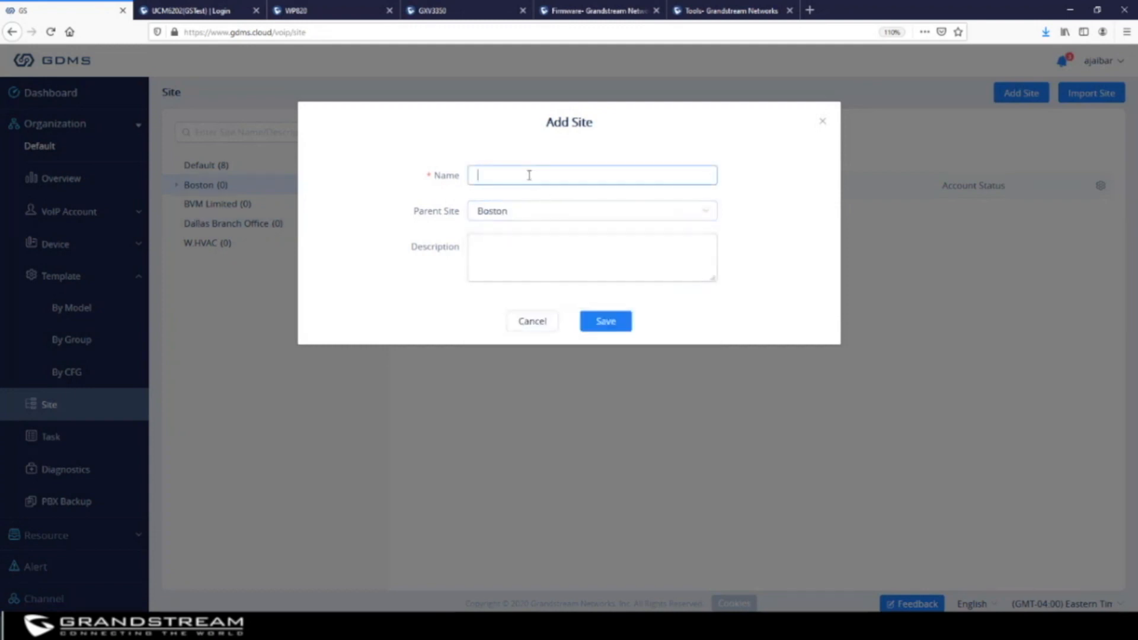
text(Cambridge)
click(616, 323)
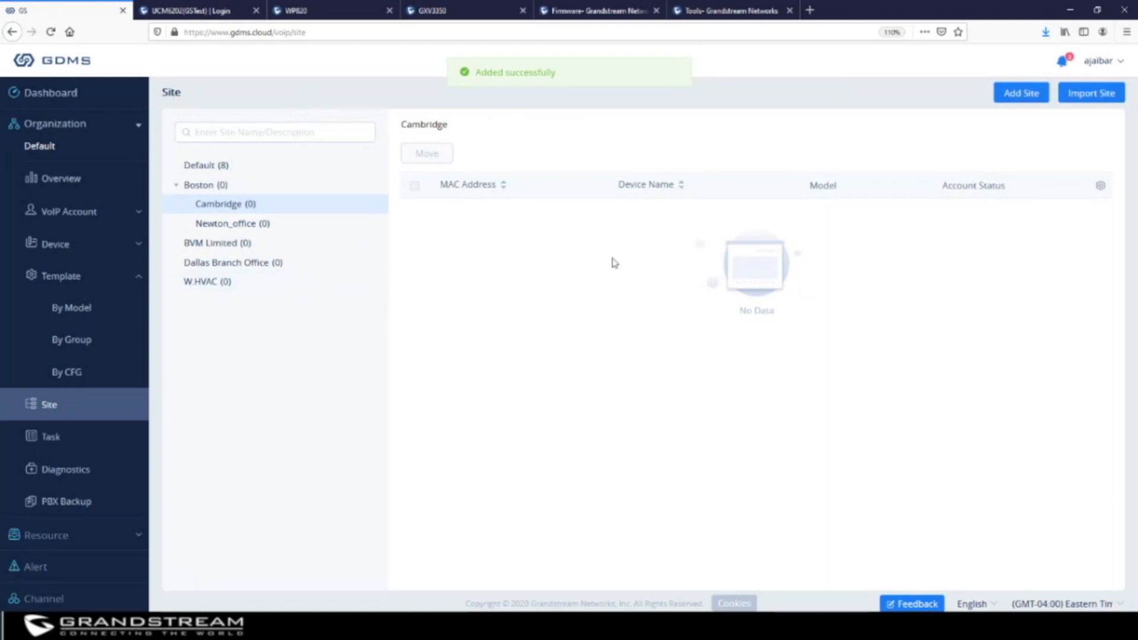
mouse_move(232, 210)
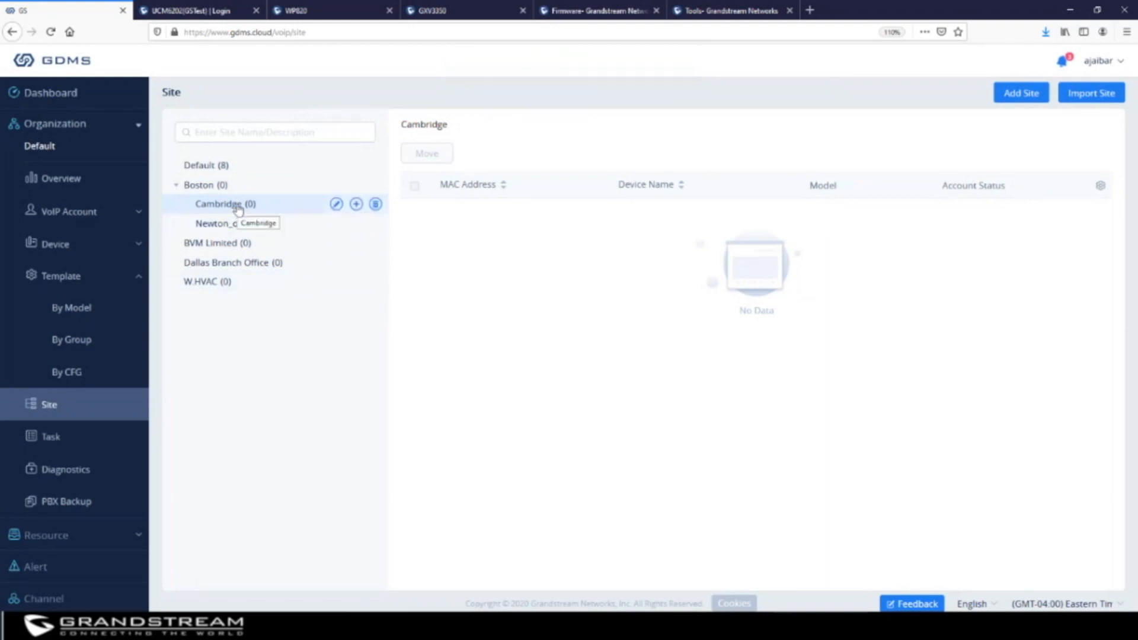
mouse_move(221, 189)
Close the Import Site dialog without uploading and go to the Task page
click(1097, 93)
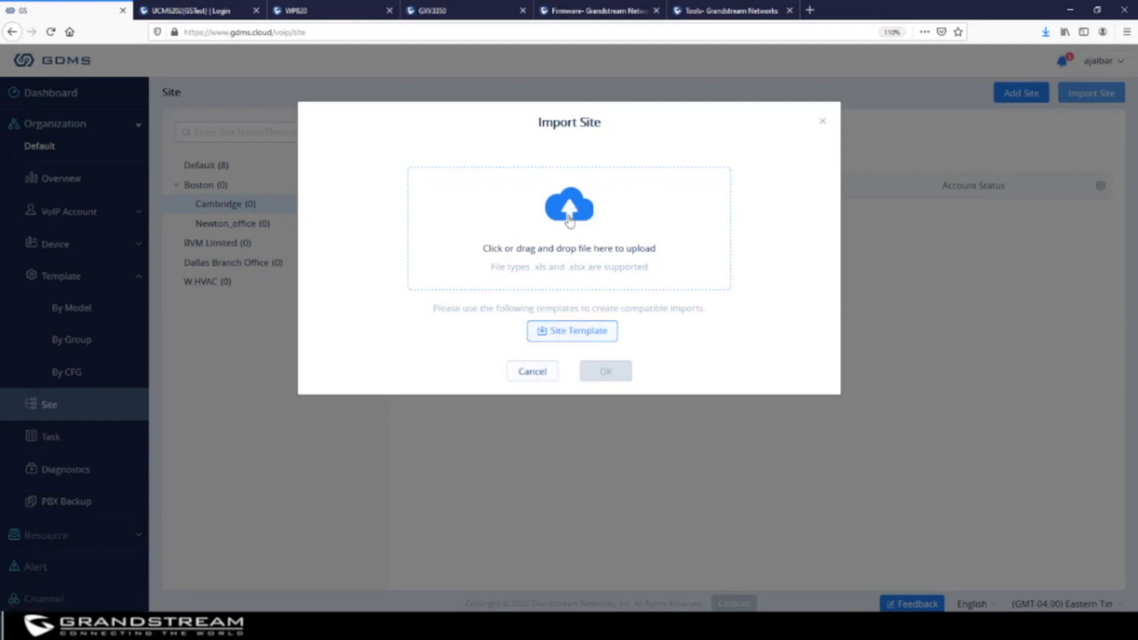
click(823, 122)
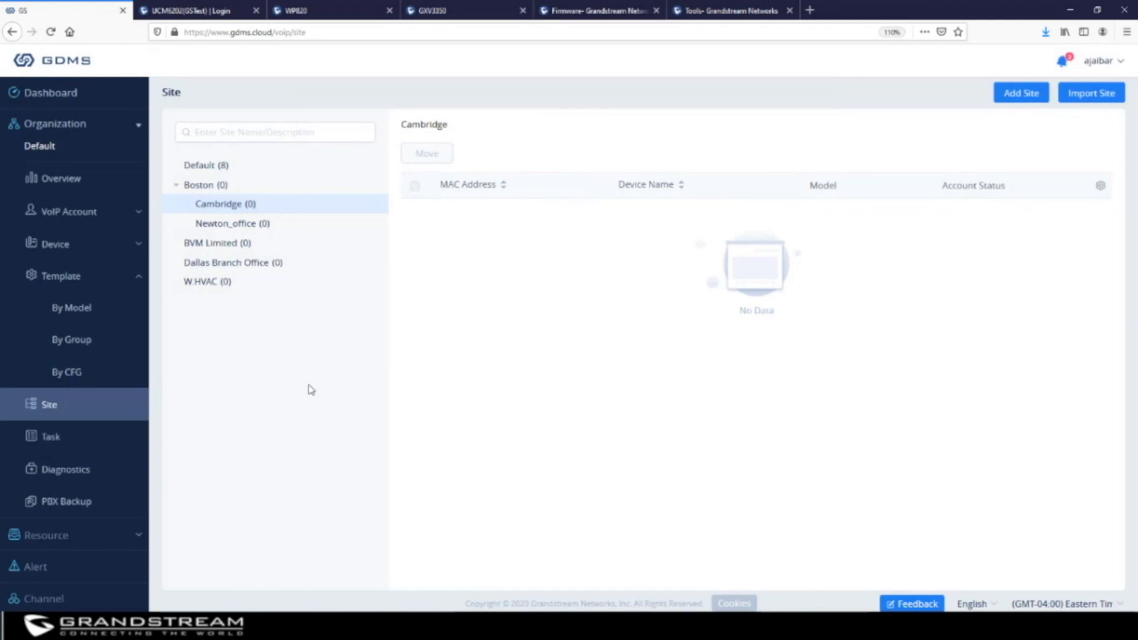
click(48, 442)
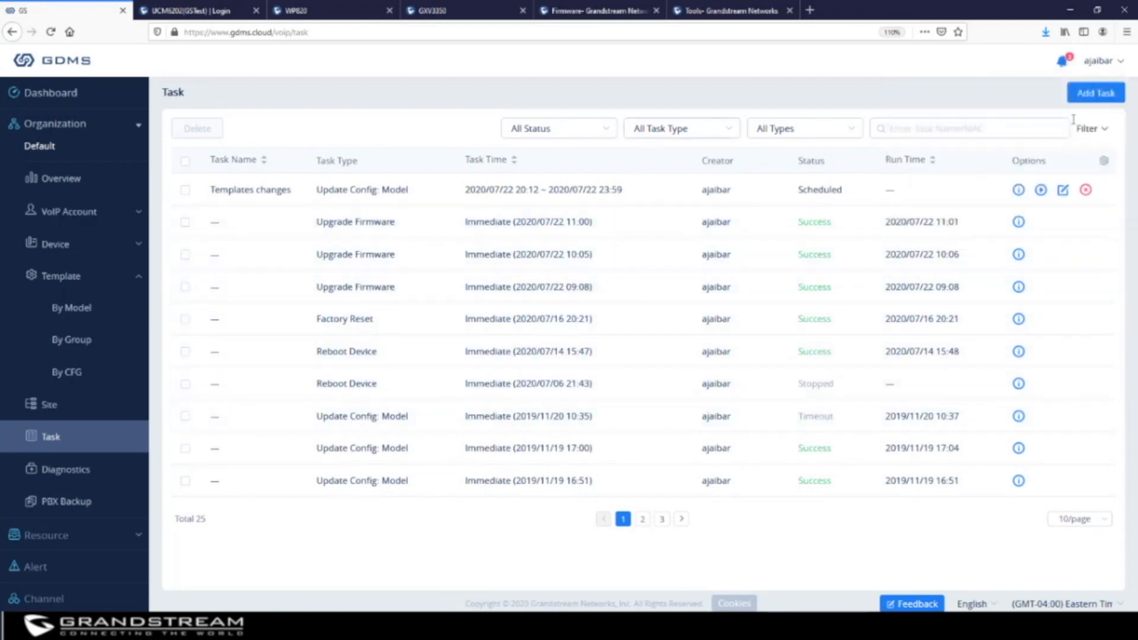
Add a new task named 'firmware Upgrade GRP2616' with a scheduled, repeating task time
click(1102, 97)
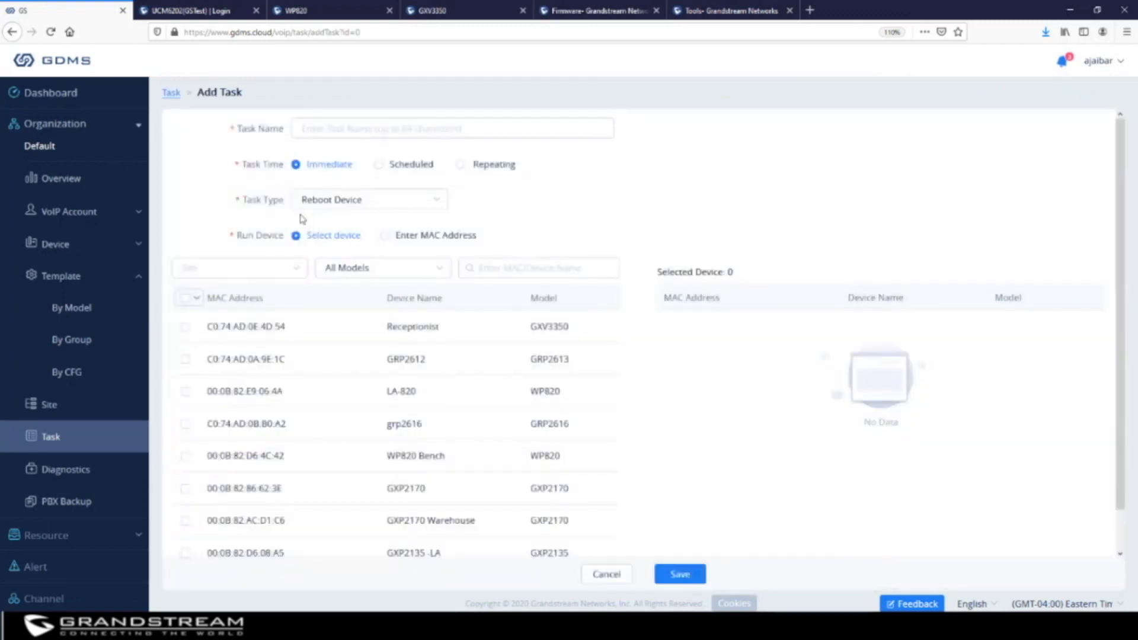
click(338, 130)
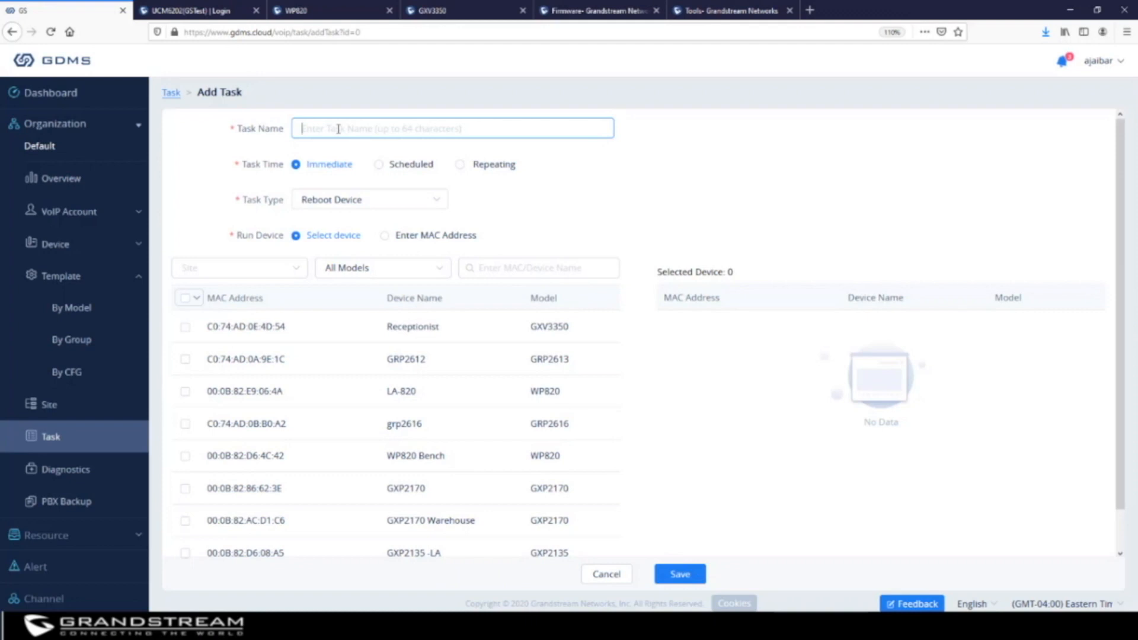
text(firmware)
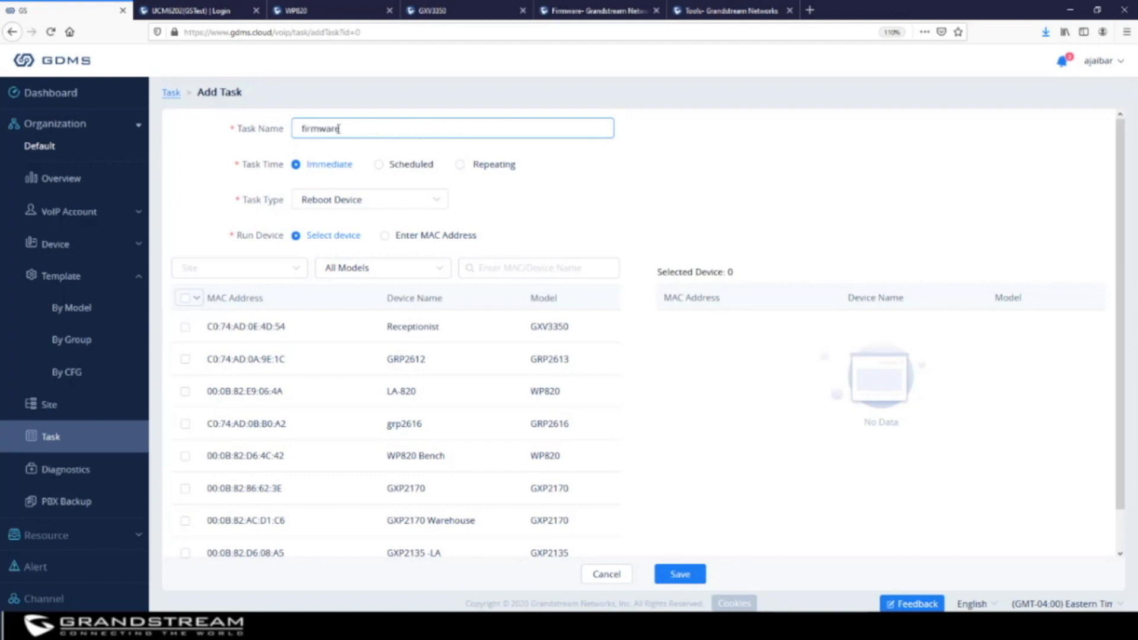
text( Upgrade GRP2616)
click(379, 167)
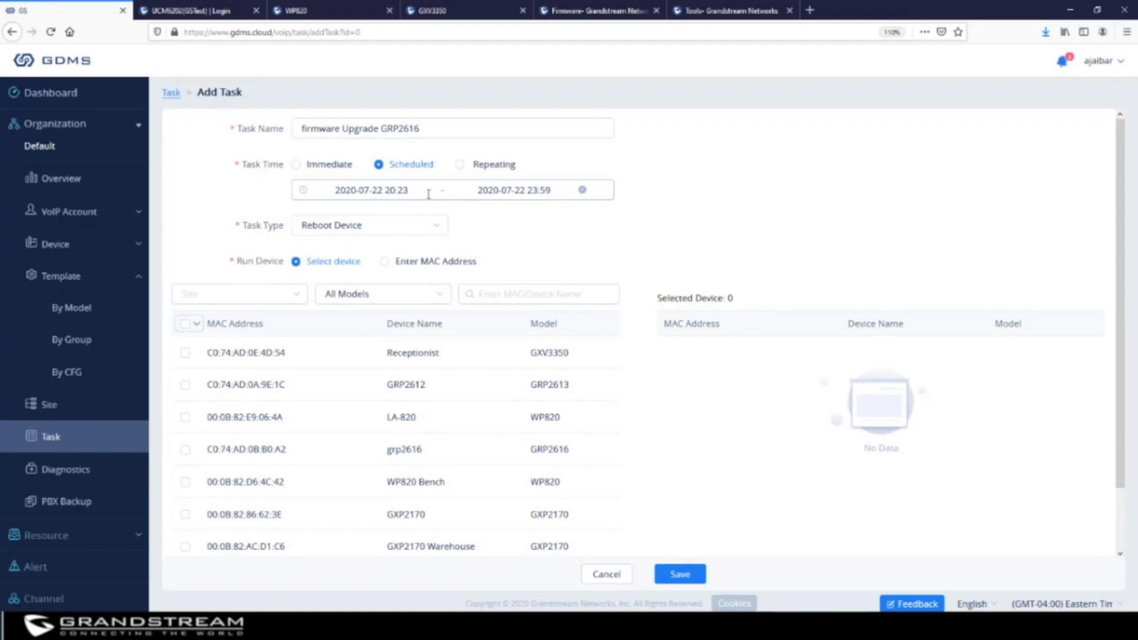
click(460, 166)
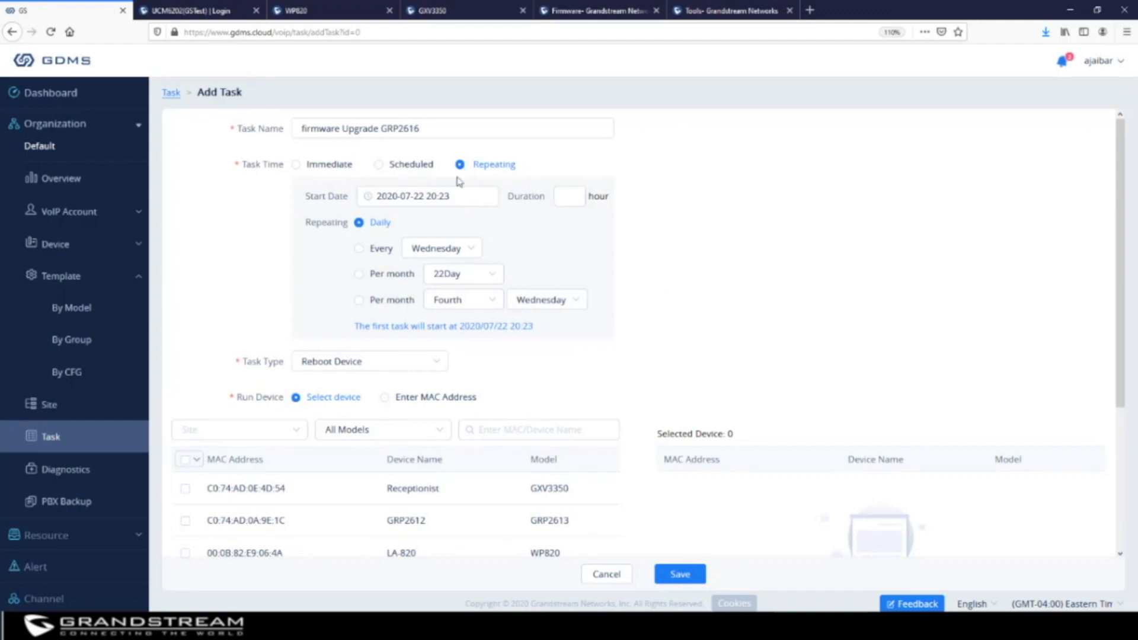
Set the task to repeat monthly on the fourth Saturday, first run 2020/07/25 20:23
click(359, 250)
click(359, 275)
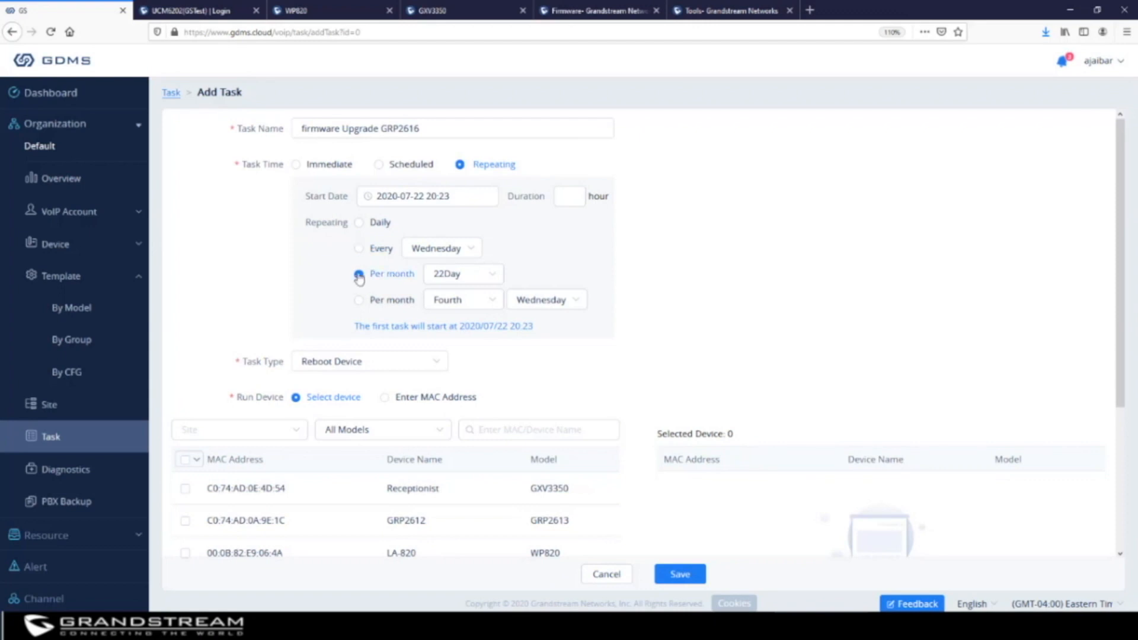
click(449, 275)
scroll(465, 368, up, 5)
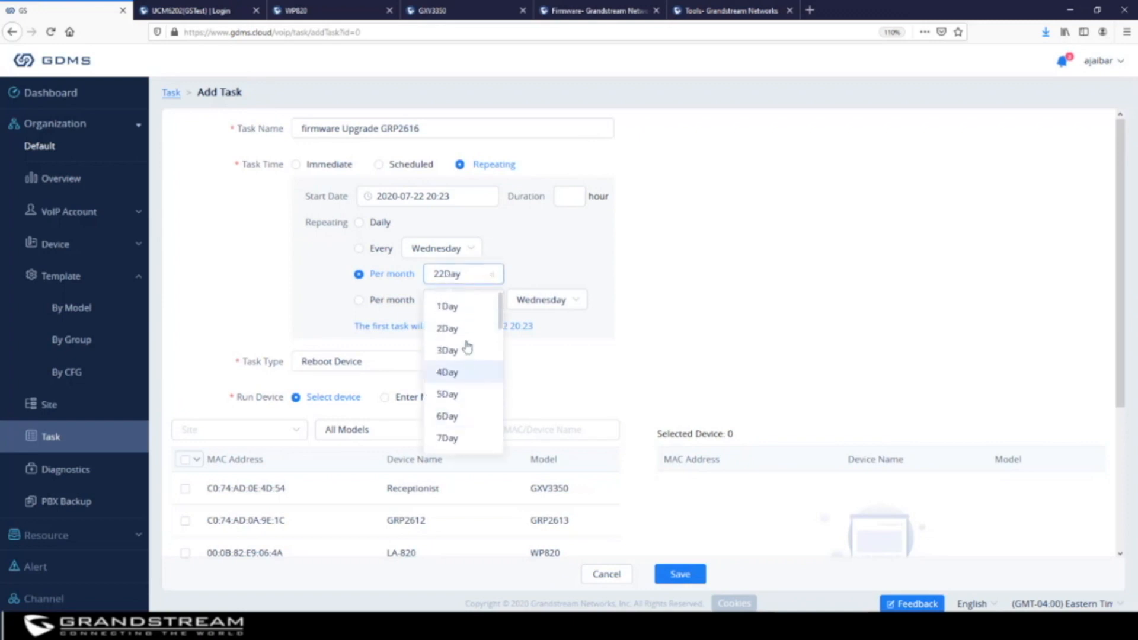
click(454, 307)
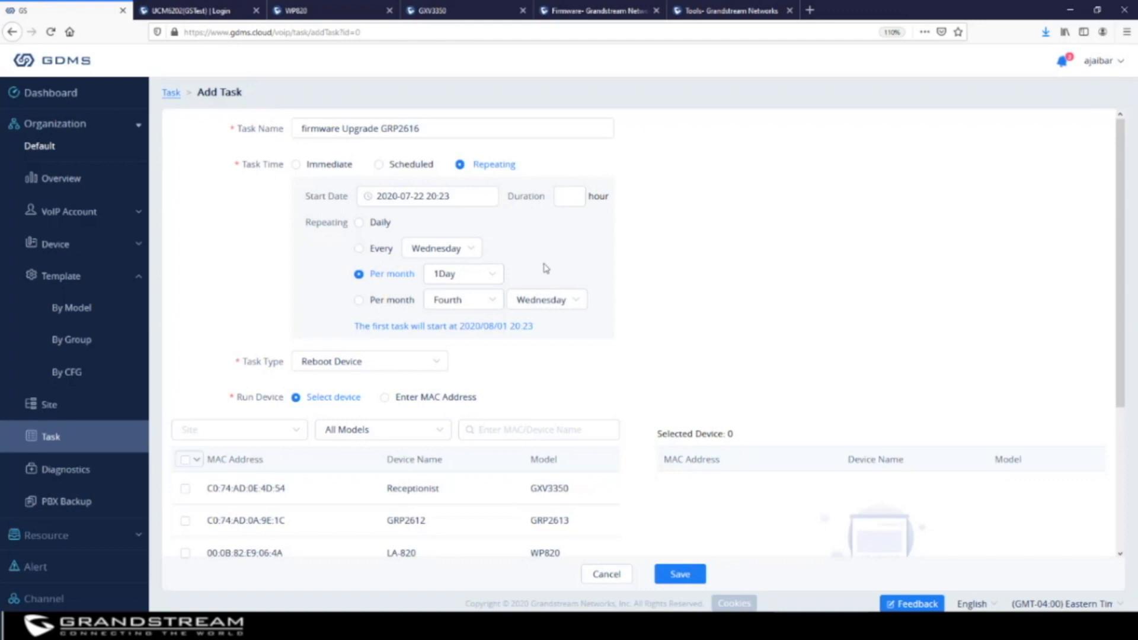
click(359, 300)
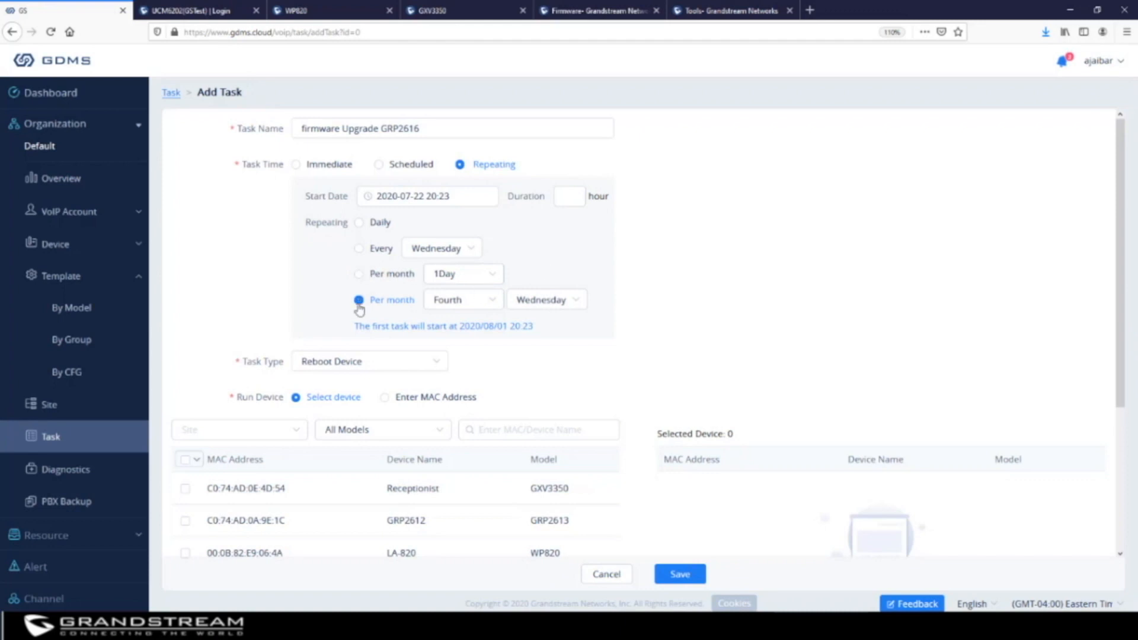
click(538, 308)
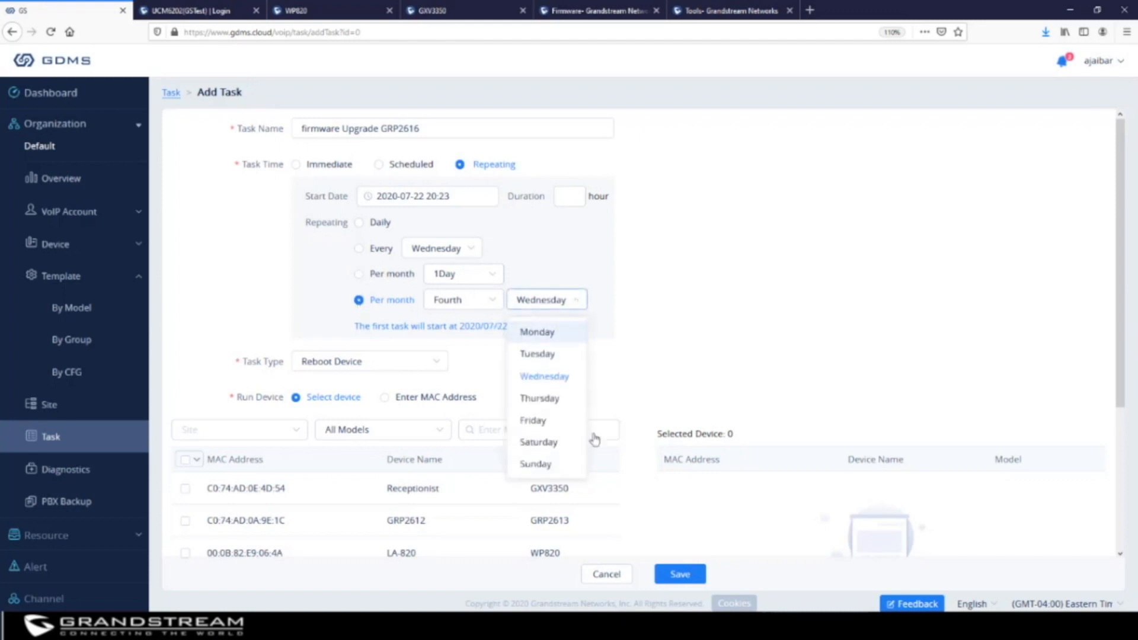
click(555, 442)
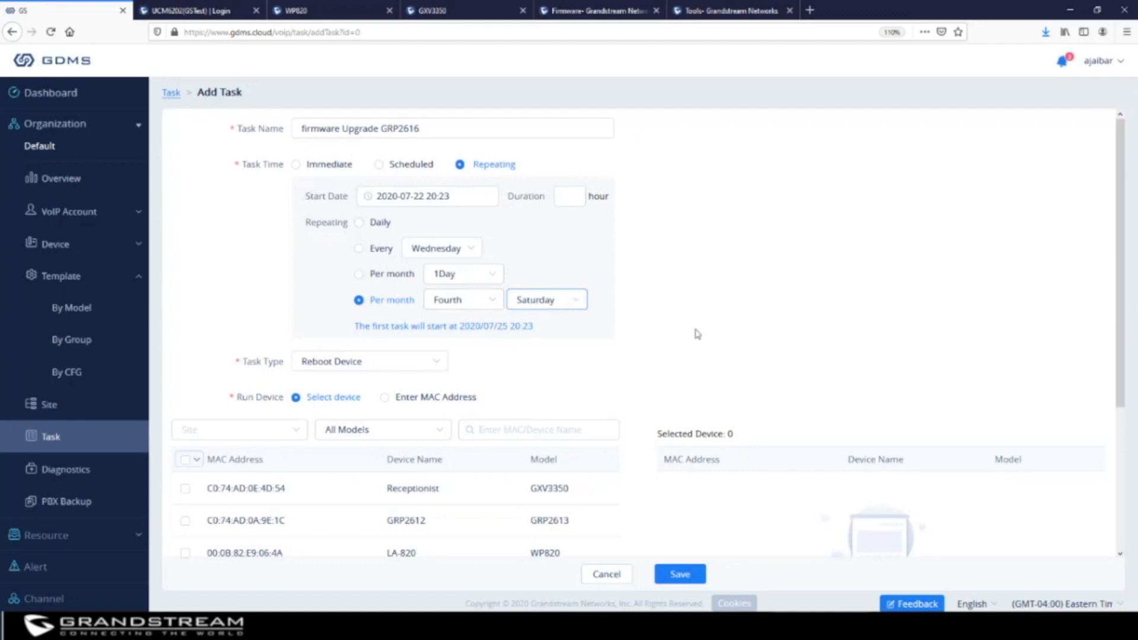
scroll(694, 301, down, 1)
scroll(693, 301, down, 3)
Set Upgrade Firmware for model GRP2616 to 1.0.3.6, Sequential Upgrade, All Versions
click(393, 160)
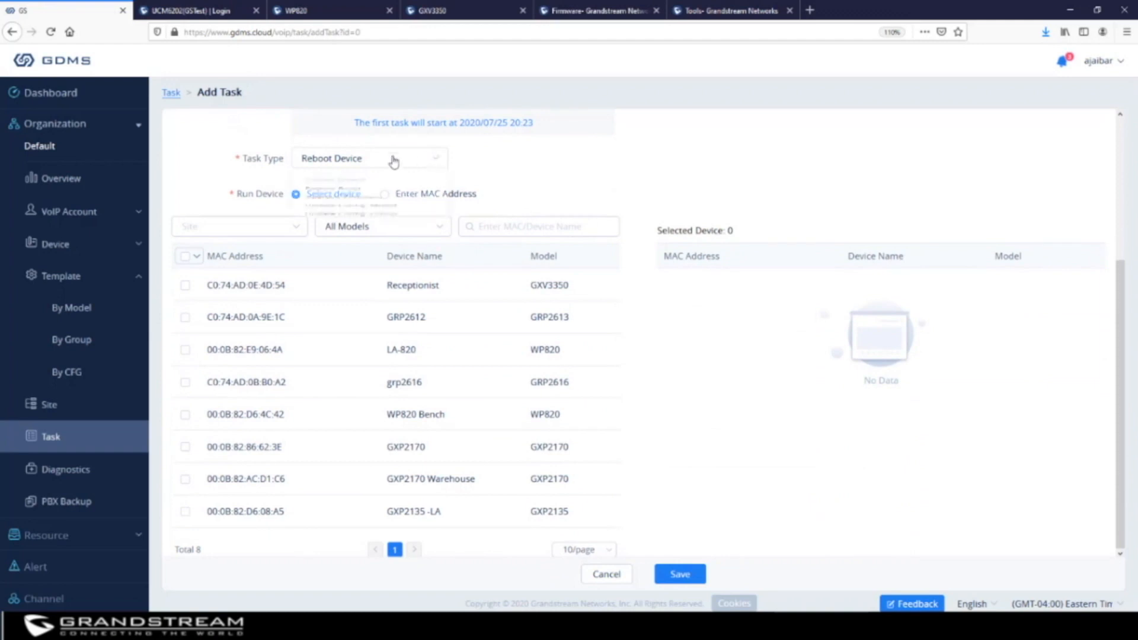
click(348, 234)
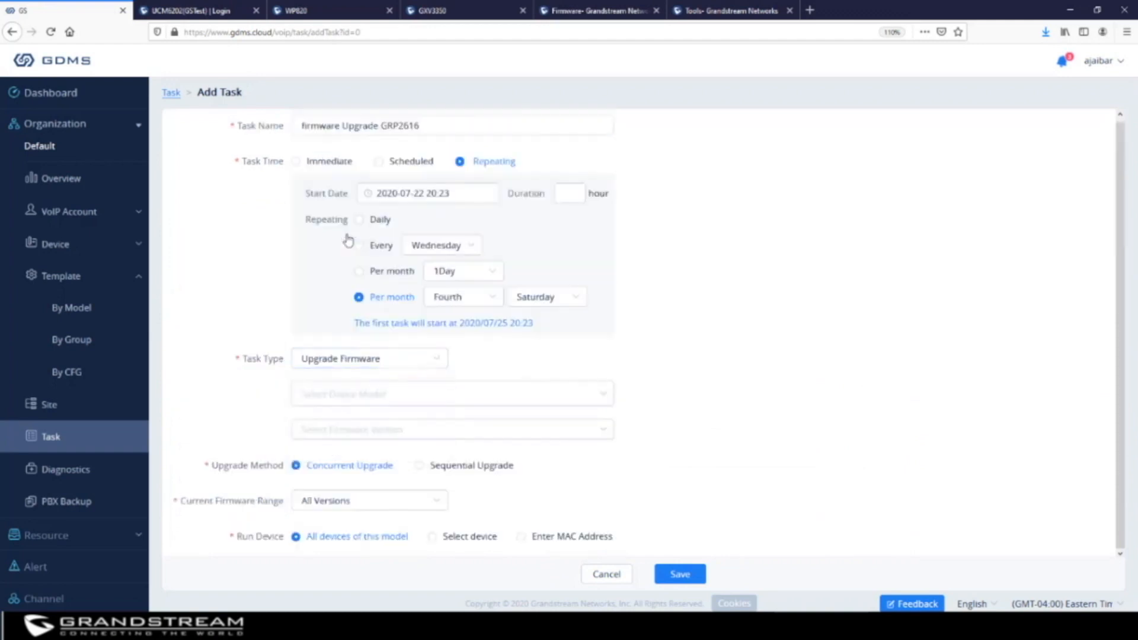
click(378, 403)
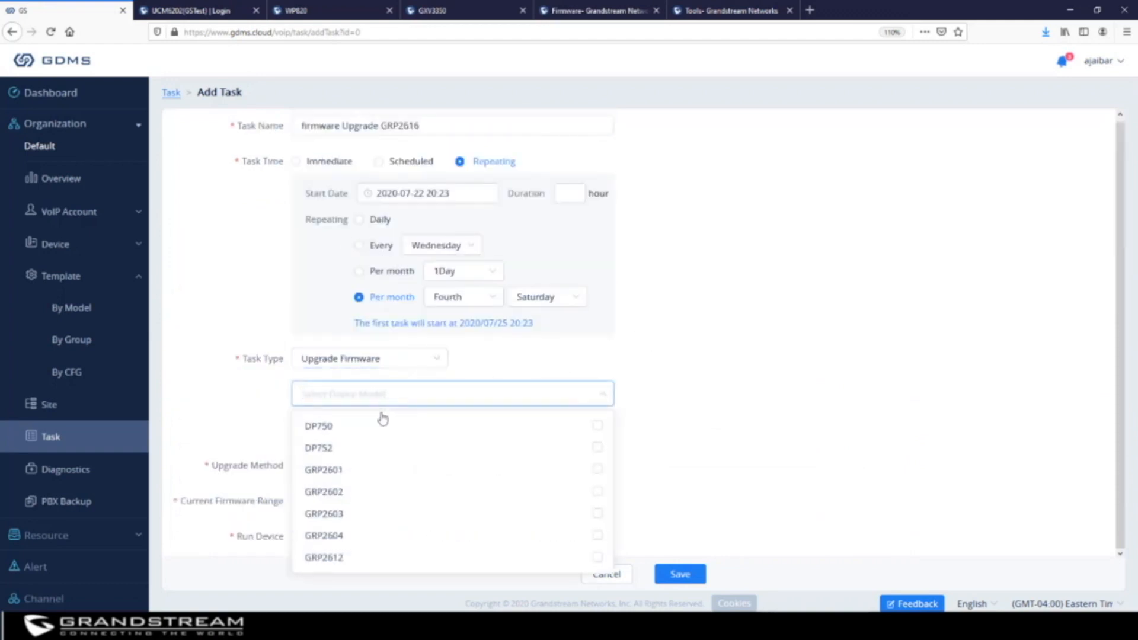
scroll(384, 460, down, 4)
click(381, 431)
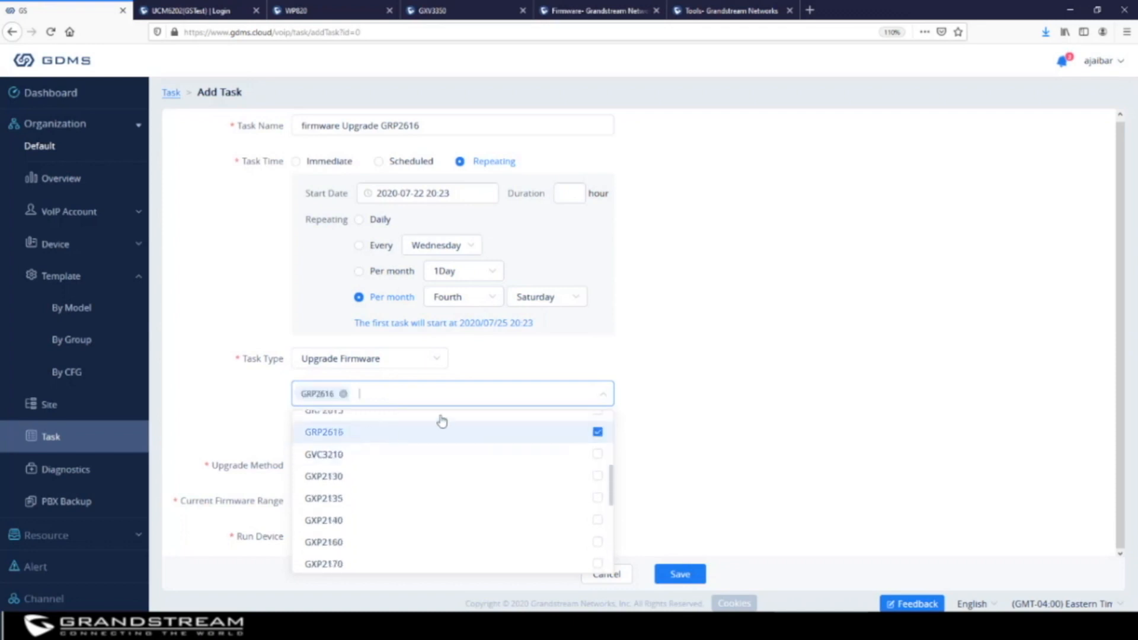
click(796, 326)
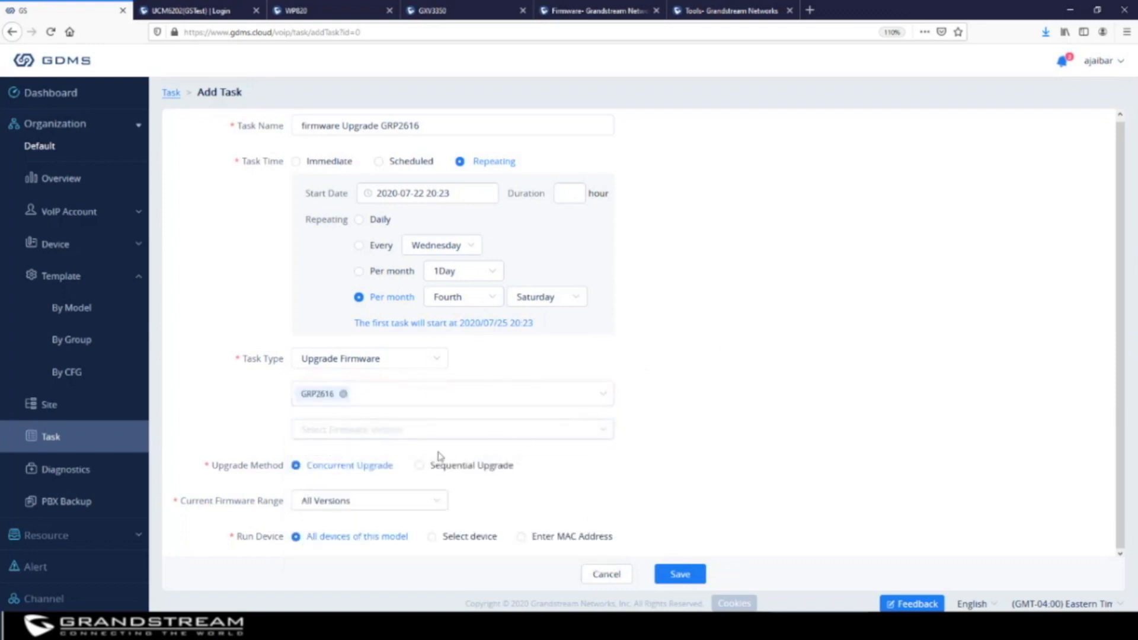
click(402, 438)
click(380, 465)
click(419, 467)
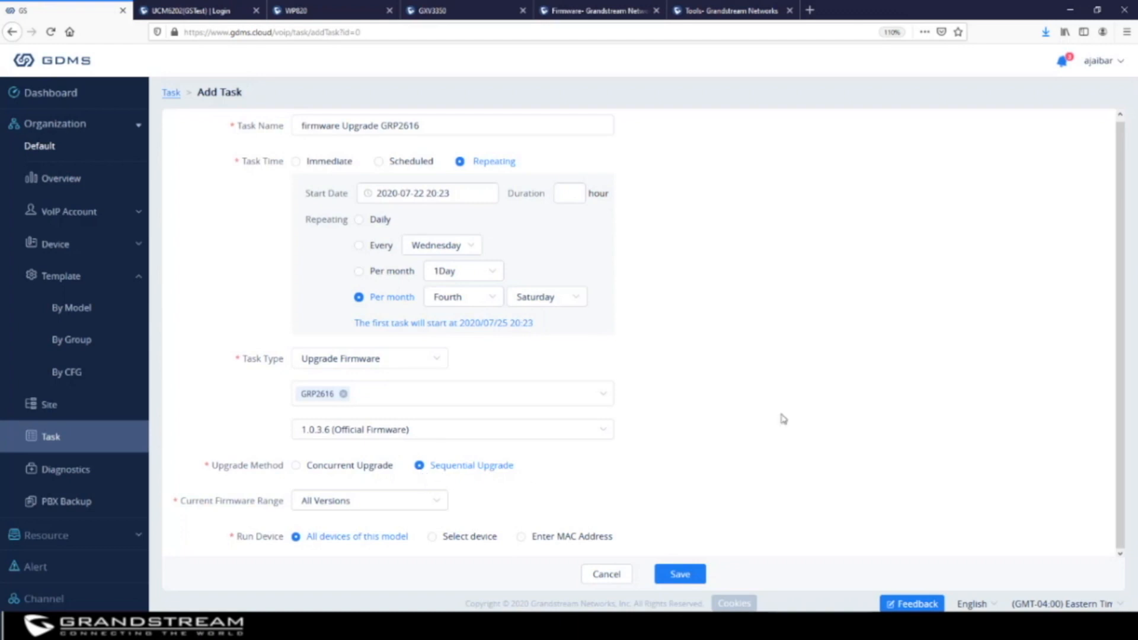
click(341, 504)
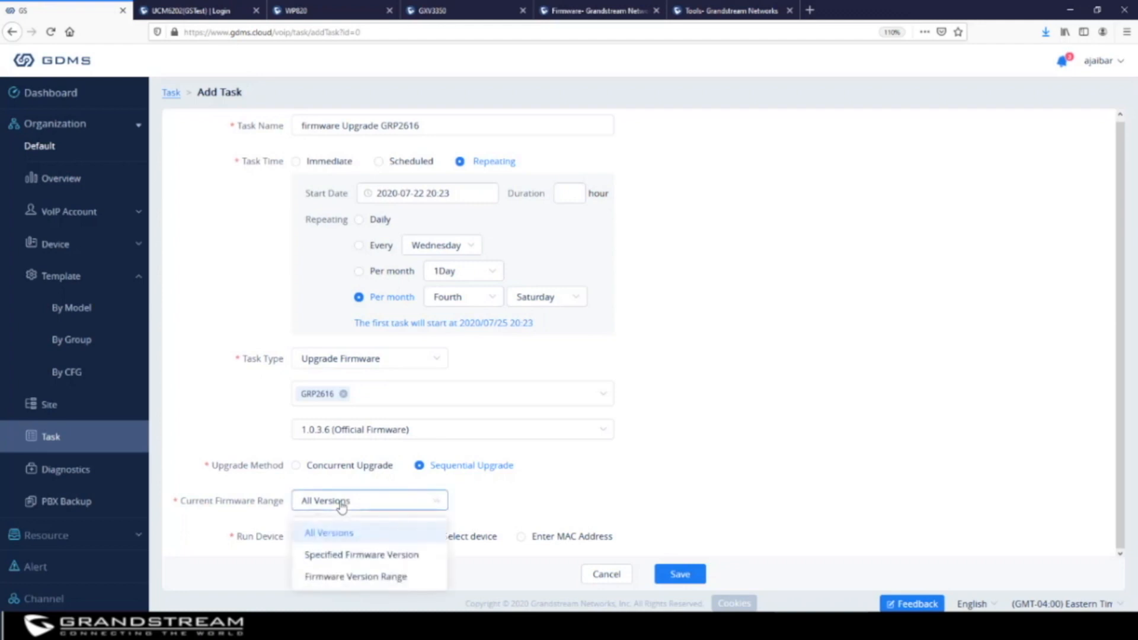
click(338, 531)
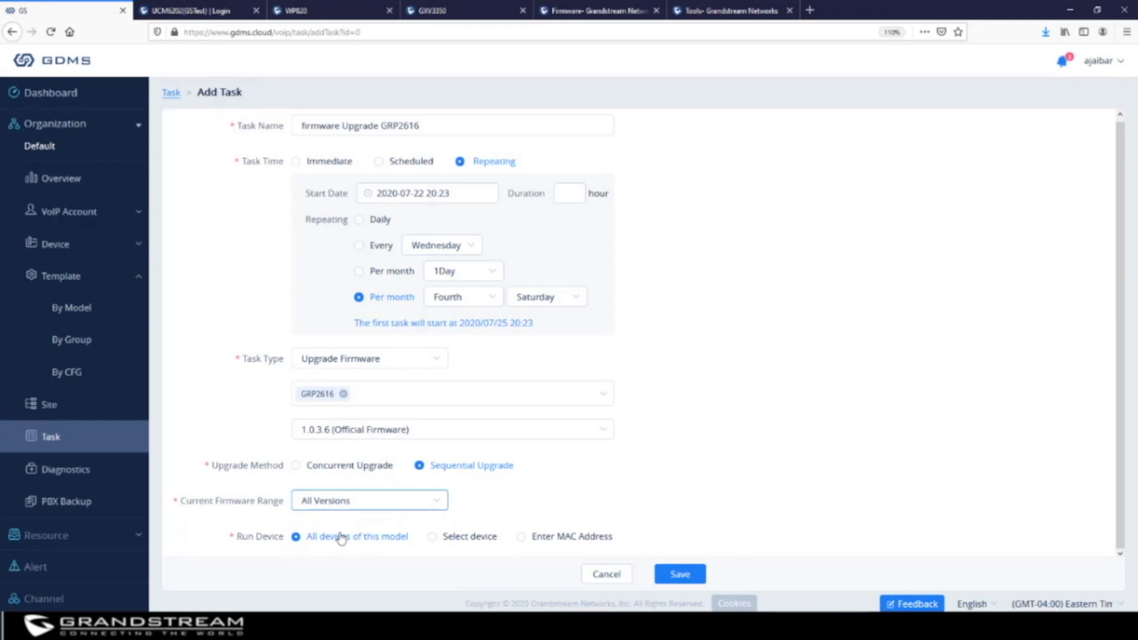
Target only the grp2616 phone by selecting it from the device list
click(439, 541)
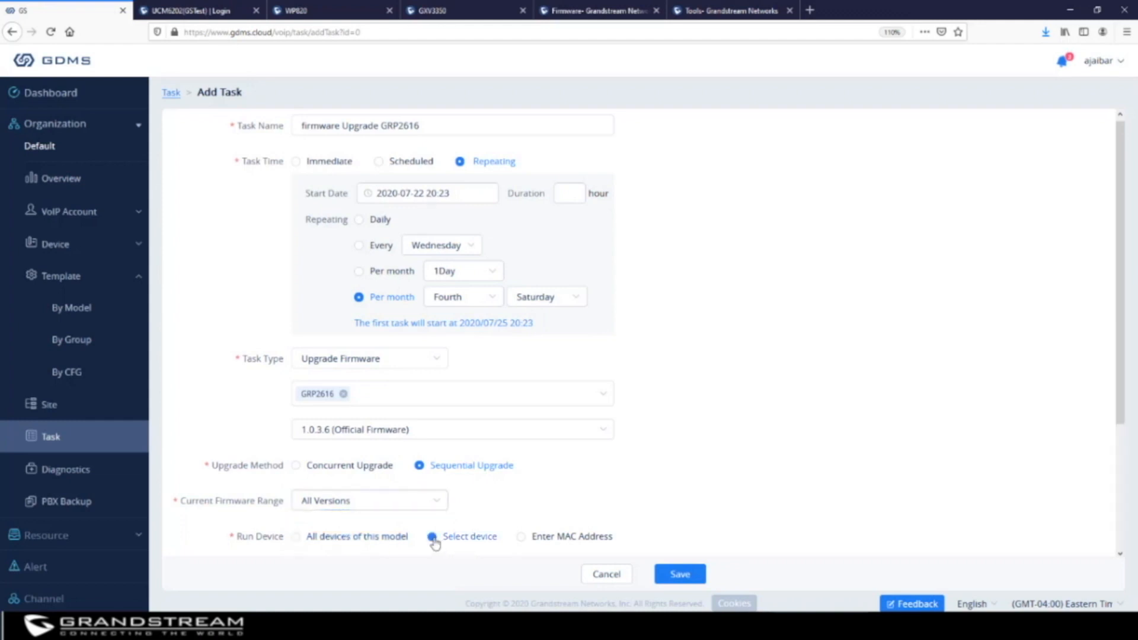
scroll(774, 441, down, 3)
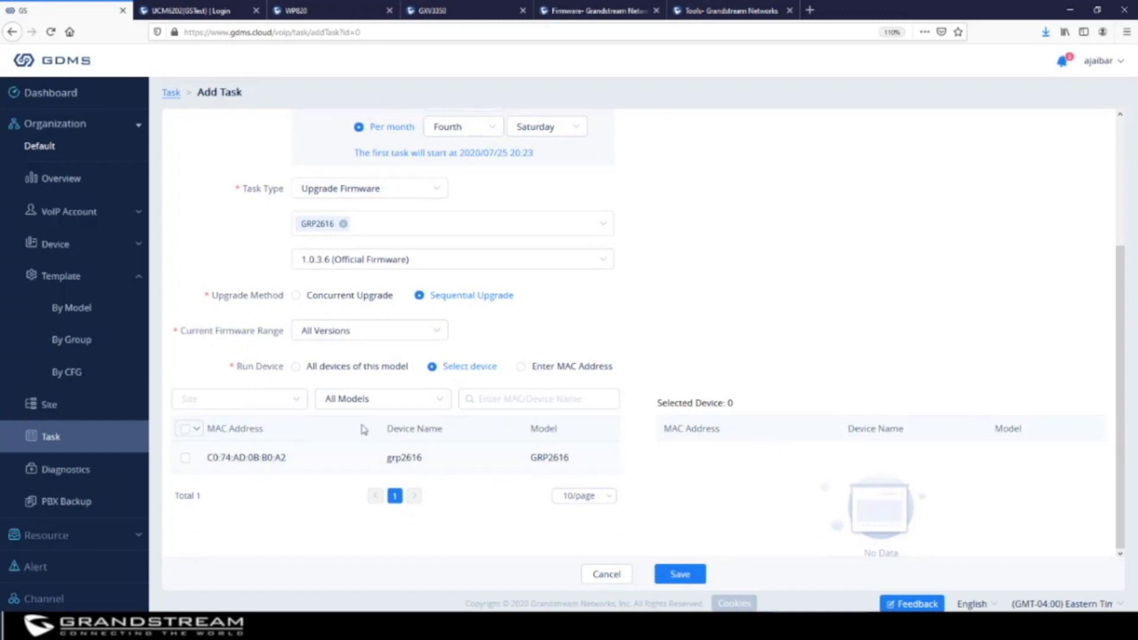
click(296, 367)
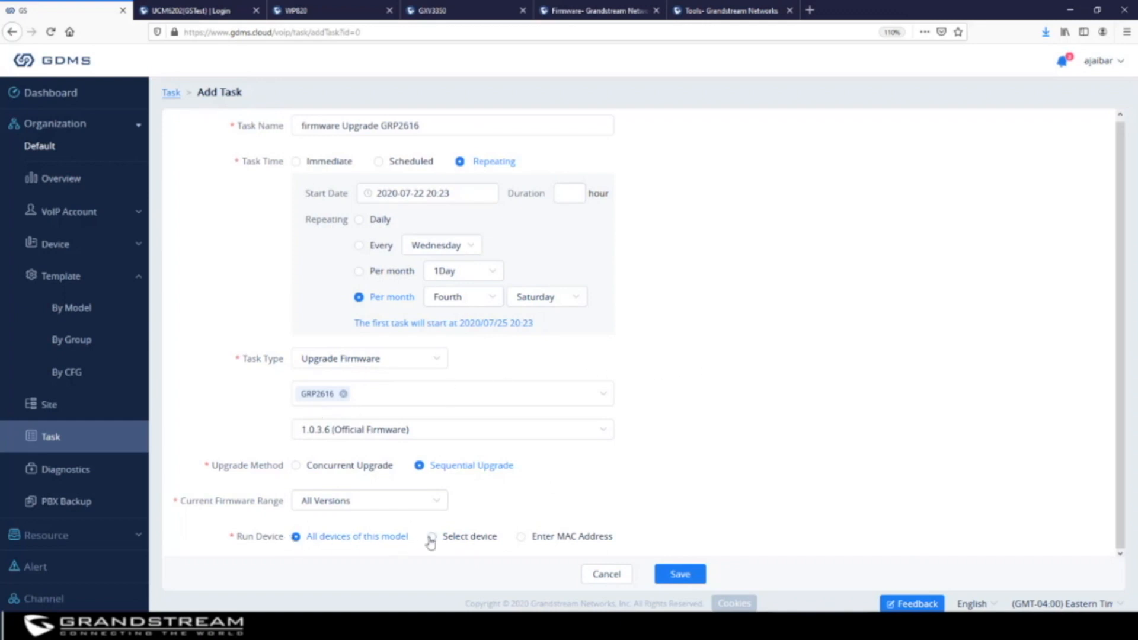
click(449, 541)
scroll(733, 433, down, 3)
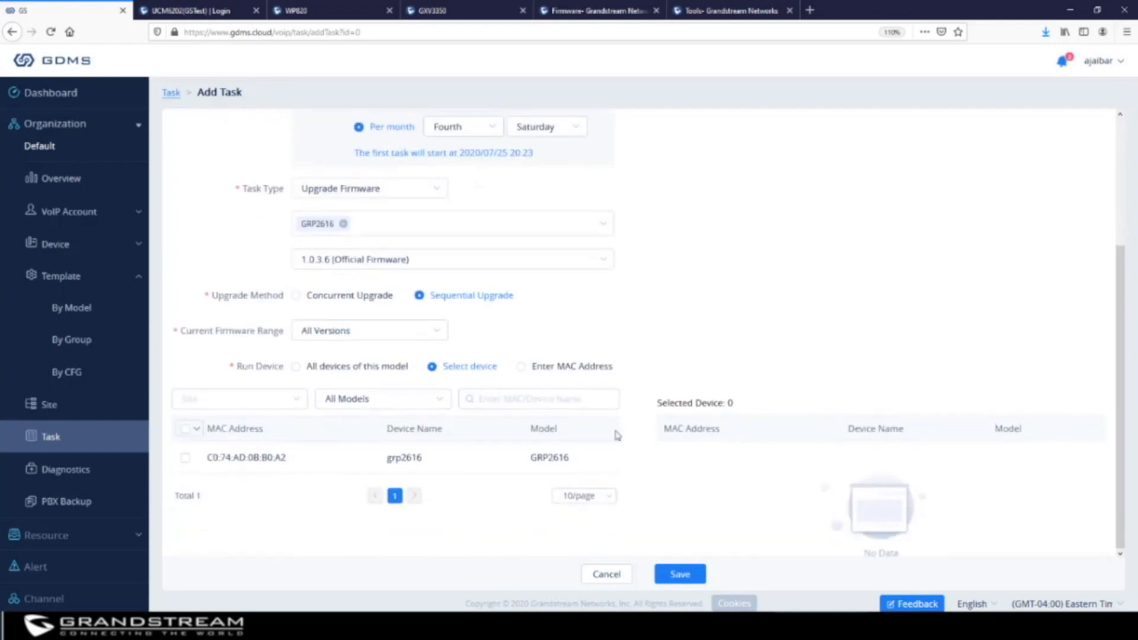
click(185, 459)
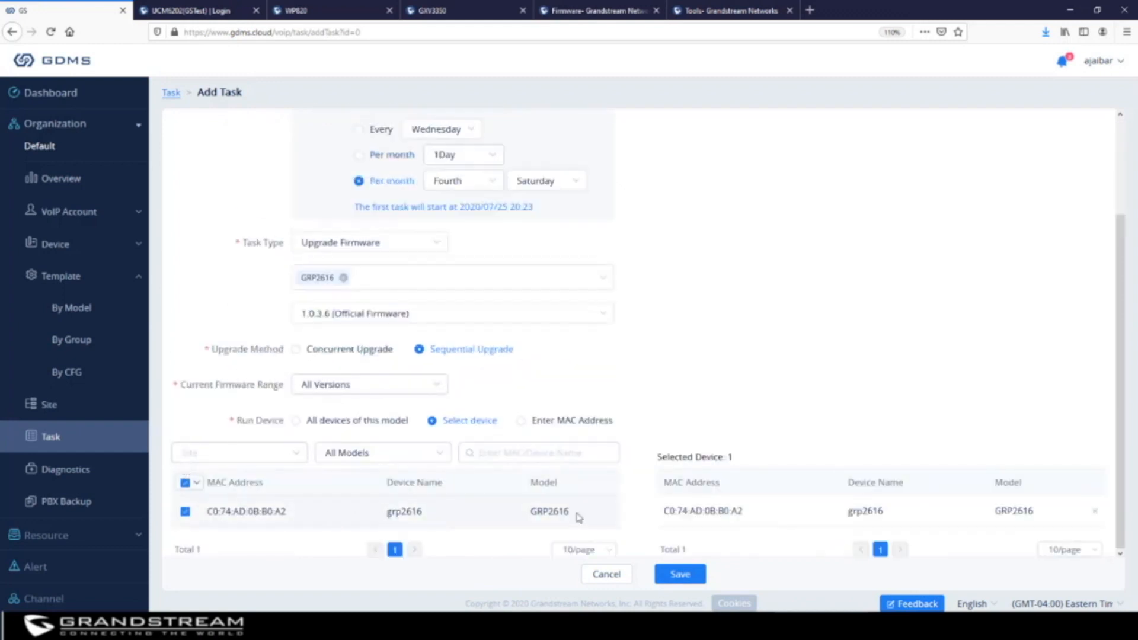
click(529, 420)
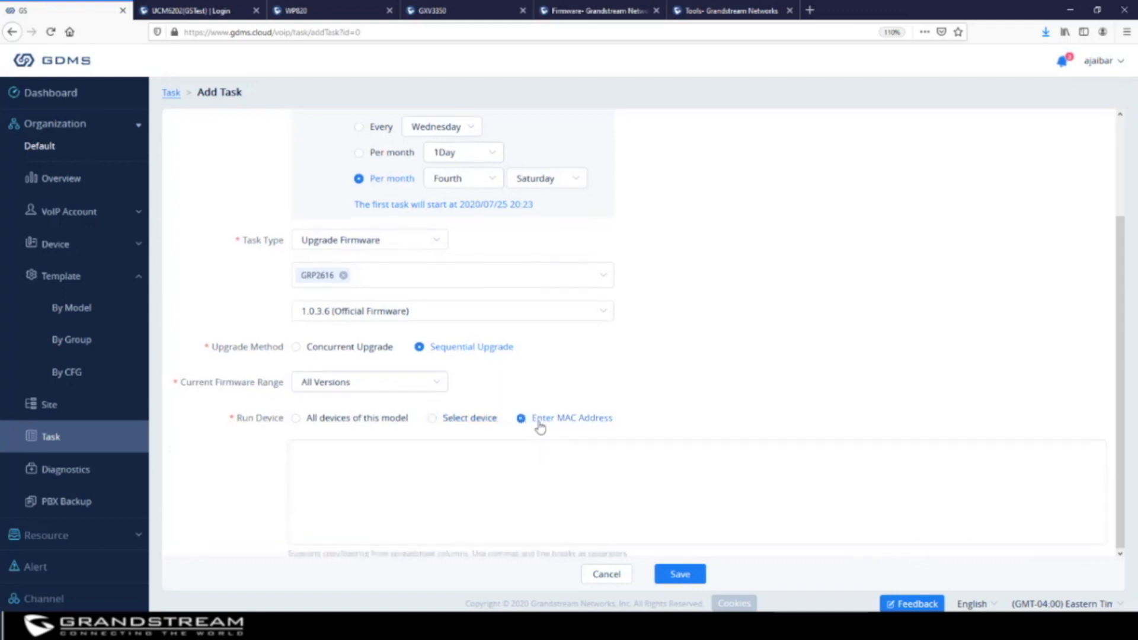
click(472, 476)
click(432, 419)
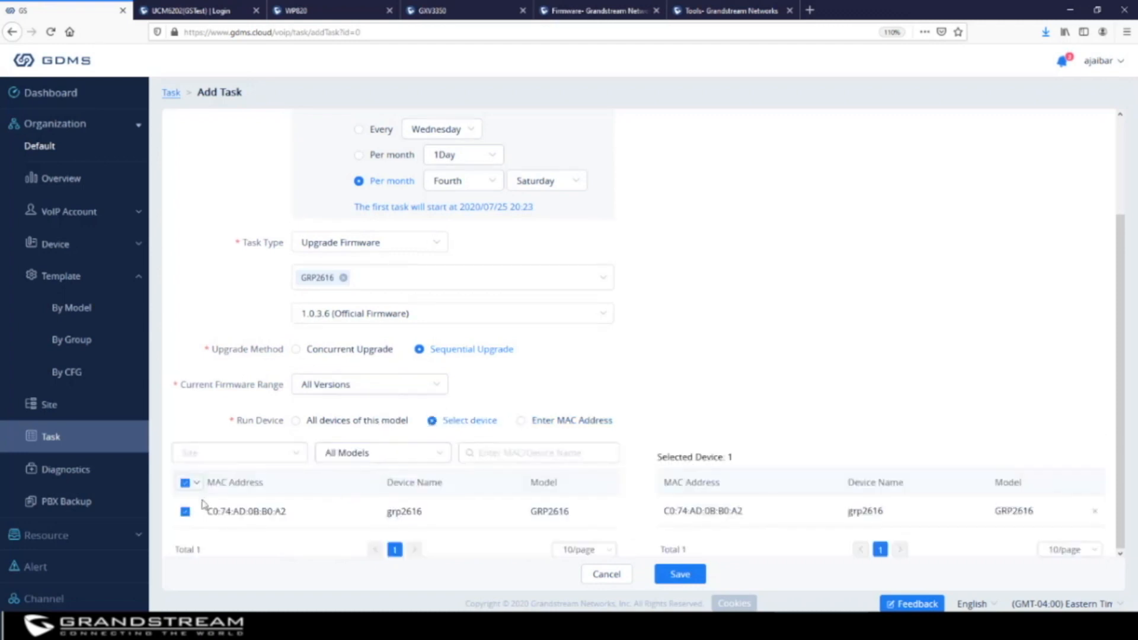
Fix the save validation error by entering a task duration of 1 hour
click(680, 575)
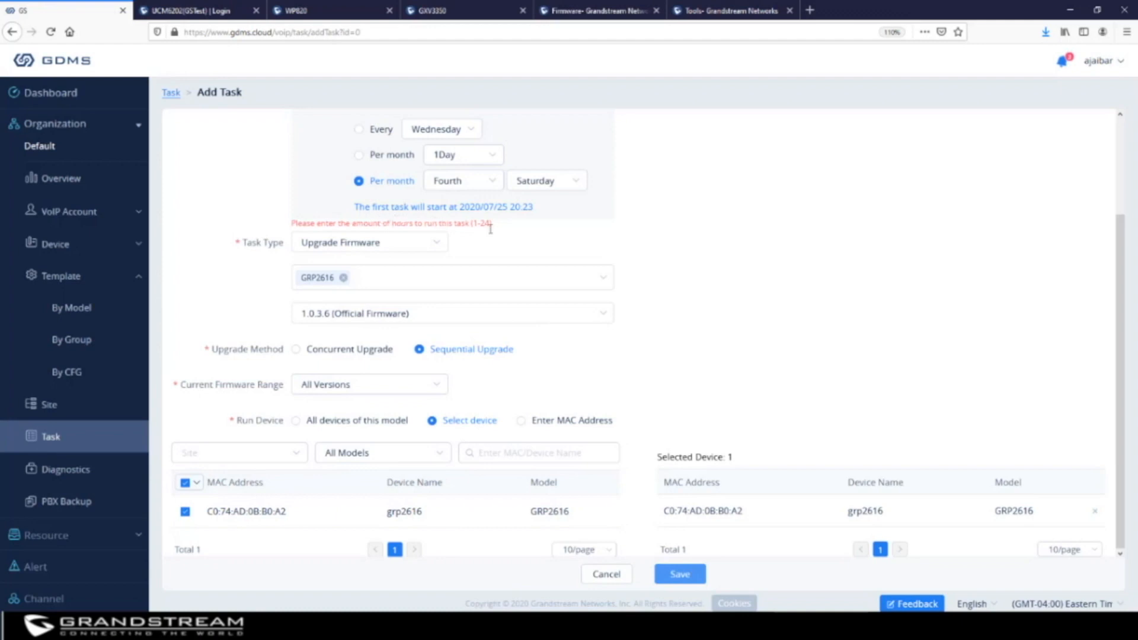
scroll(674, 235, up, 1)
scroll(674, 235, up, 1)
click(565, 194)
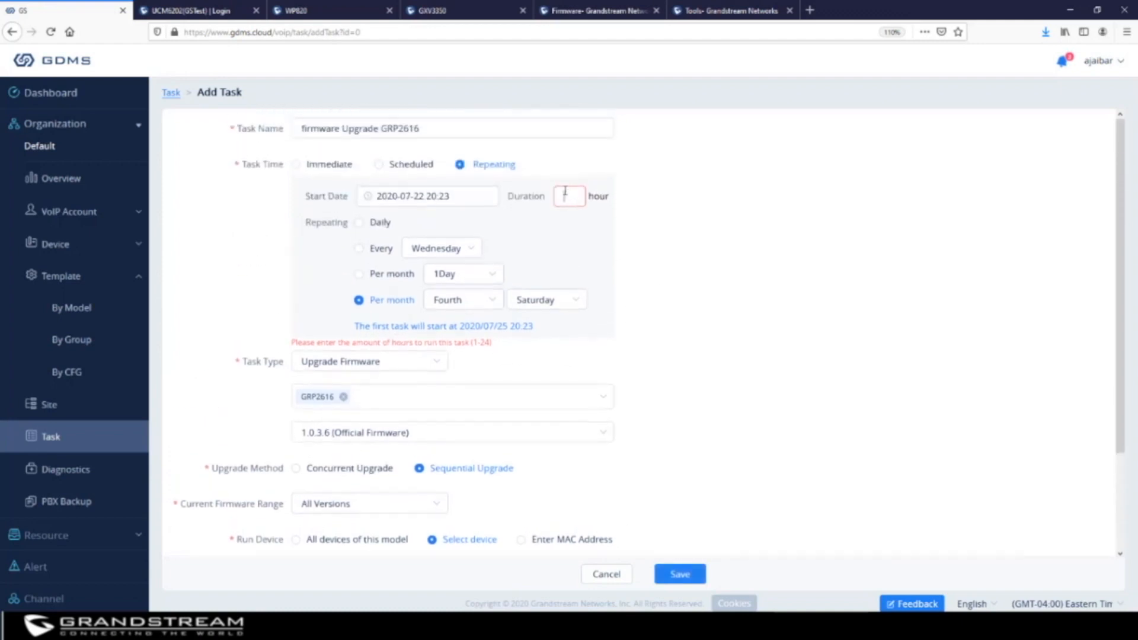
text(1)
scroll(711, 341, down, 2)
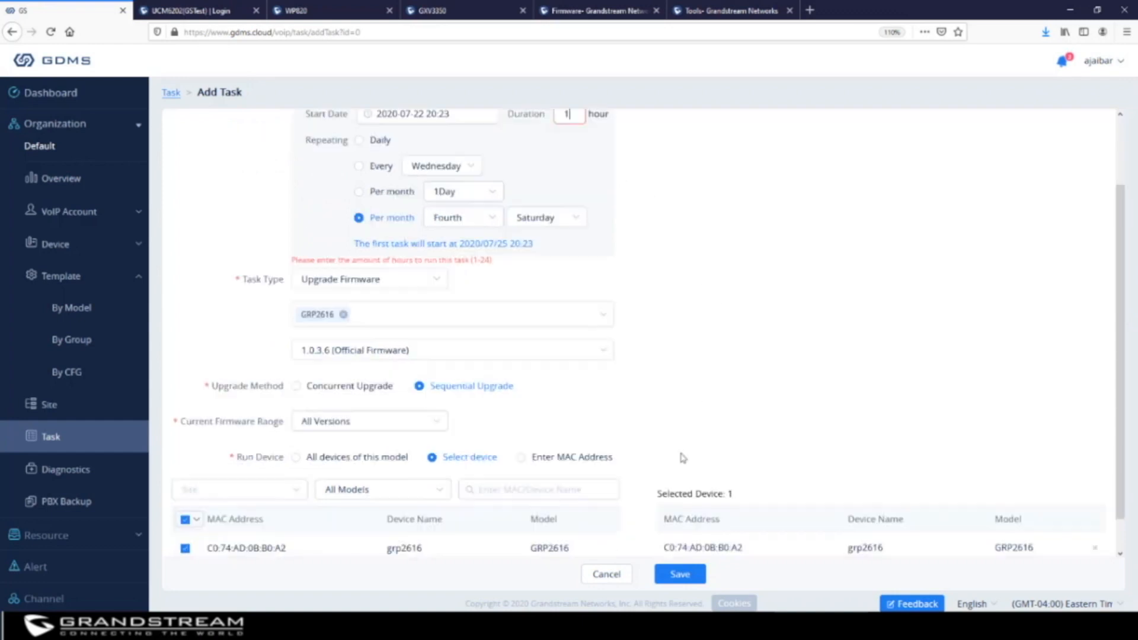
Save the firmware upgrade task as Scheduled and switch to the Diagnostics list of four records
click(680, 575)
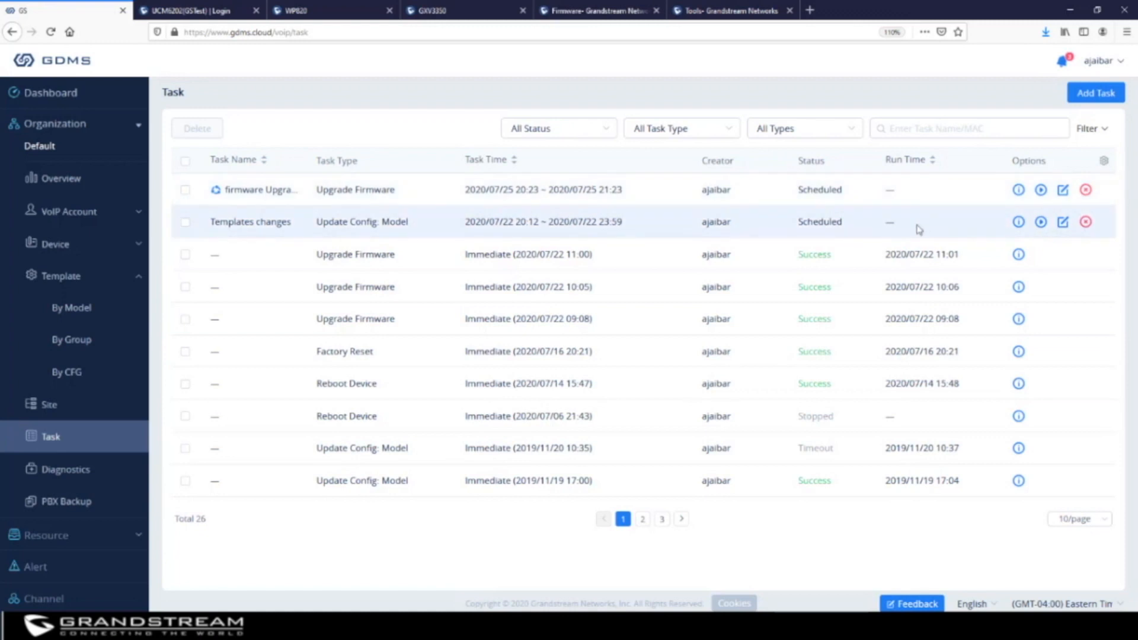
click(65, 473)
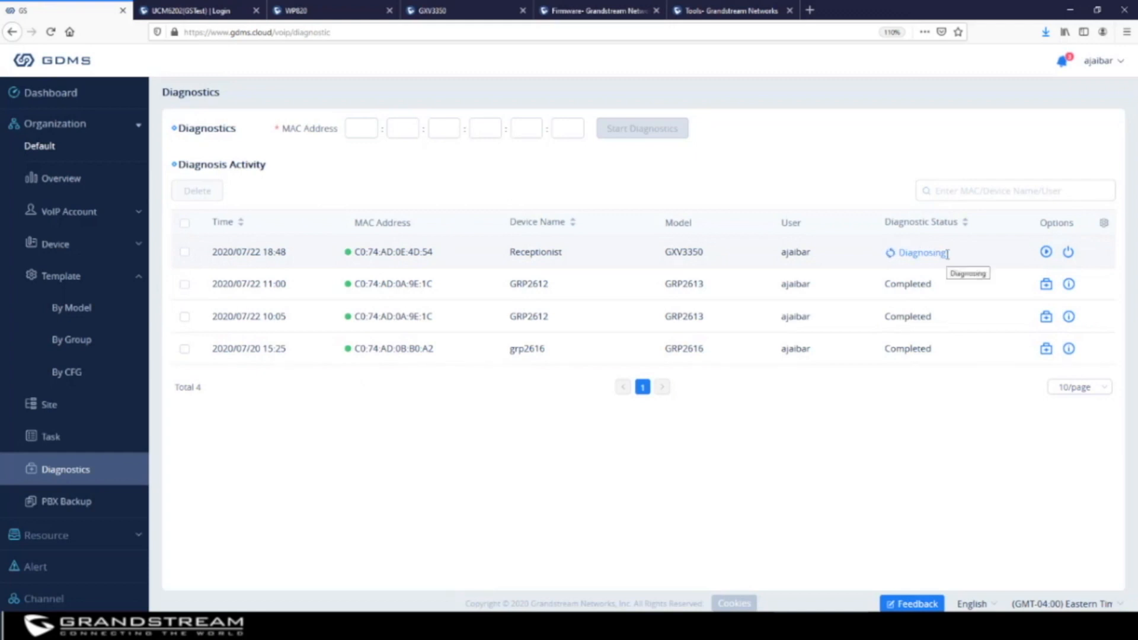
Check the Receptionist GXV3350 diagnosis's Syslog and Capture Trace results, then show the empty PBX Backup list
click(1068, 254)
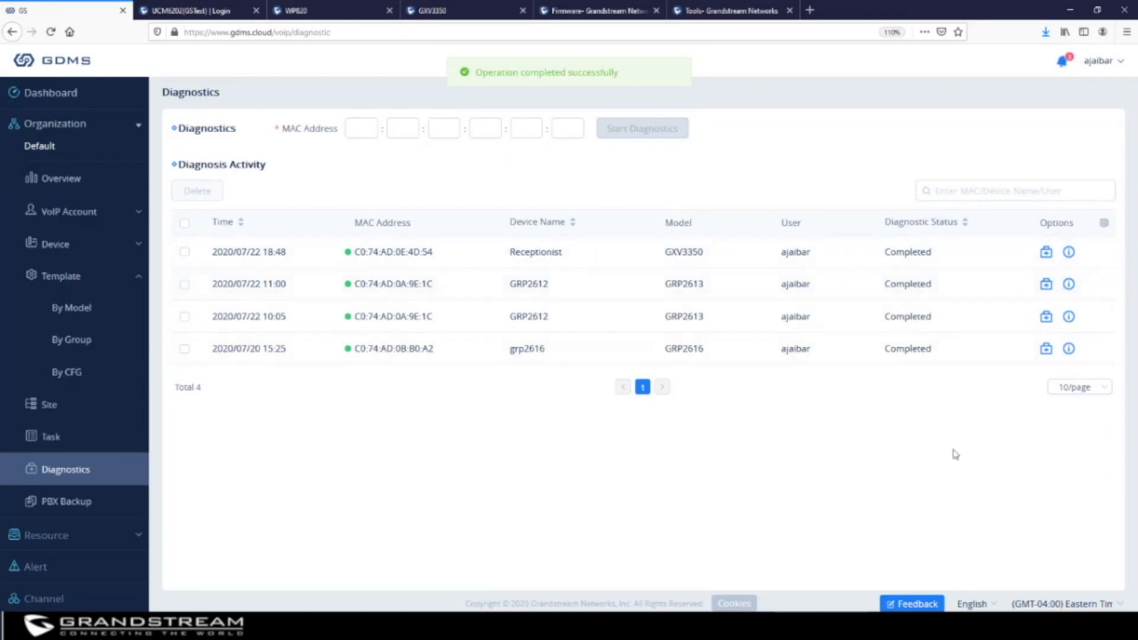
click(1069, 254)
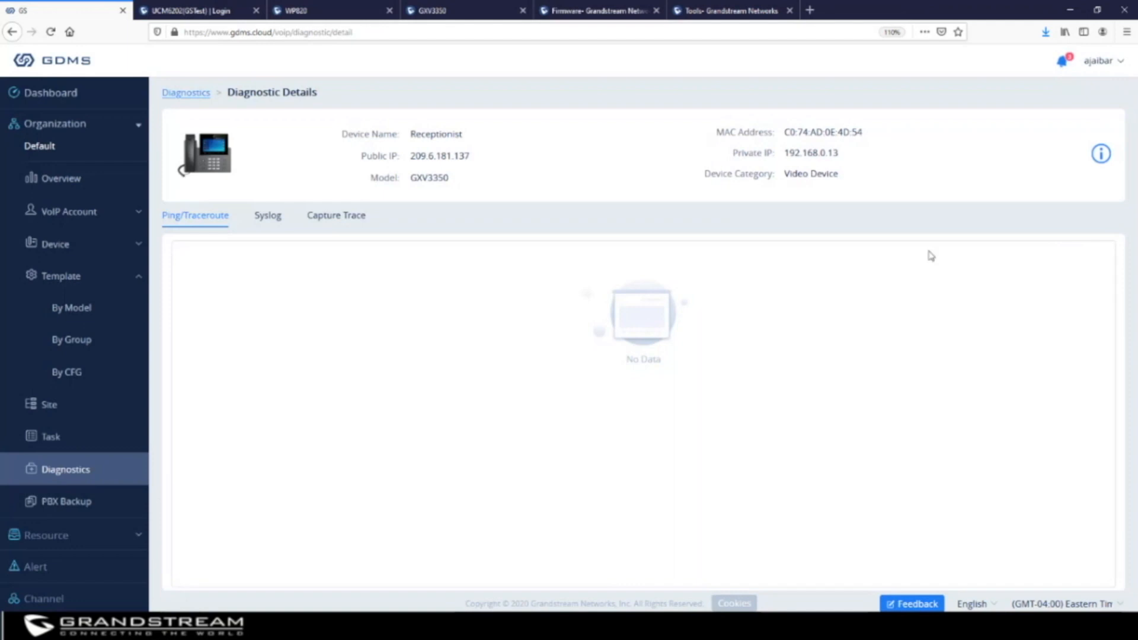
click(262, 219)
click(345, 218)
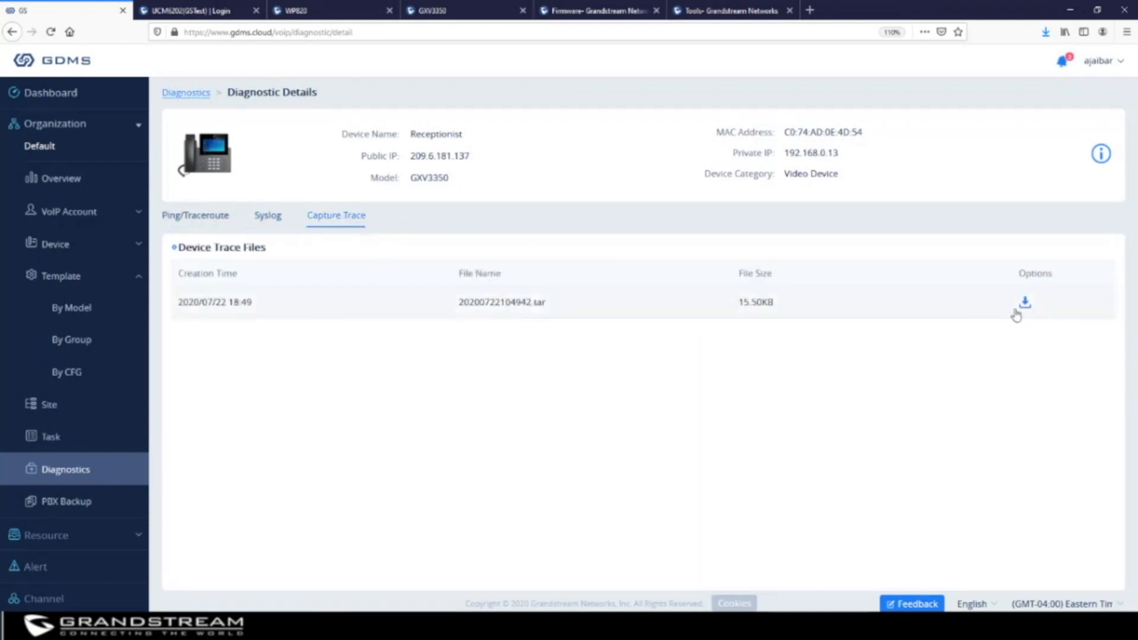
click(70, 472)
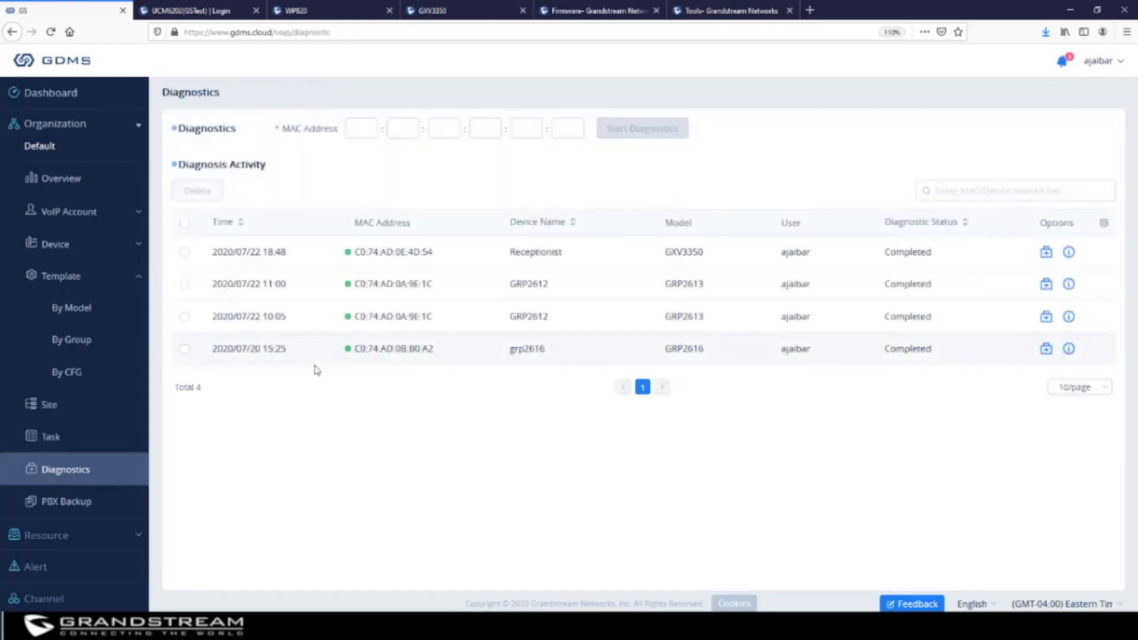
click(365, 127)
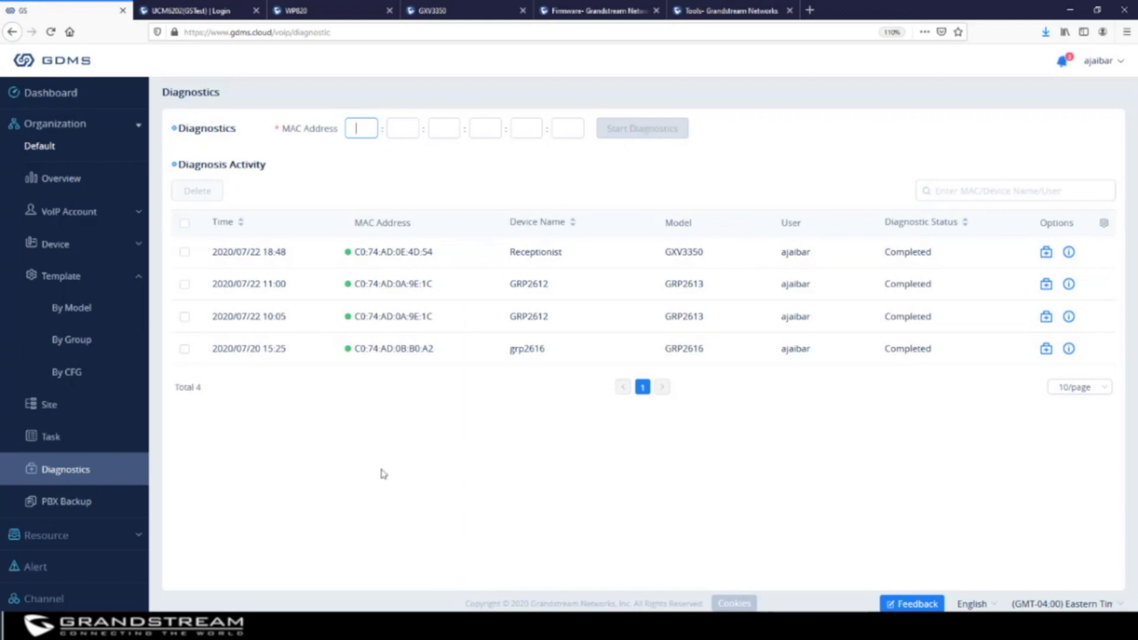
click(69, 503)
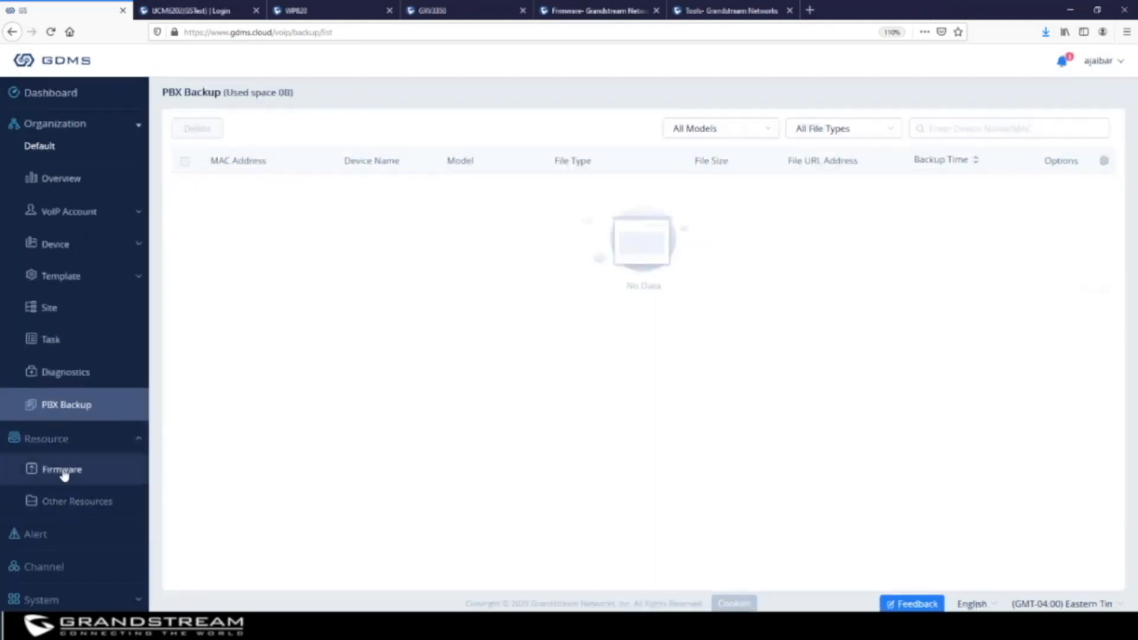
Browse all three pages of the 27 official firmware files, ending back on page 1
click(64, 471)
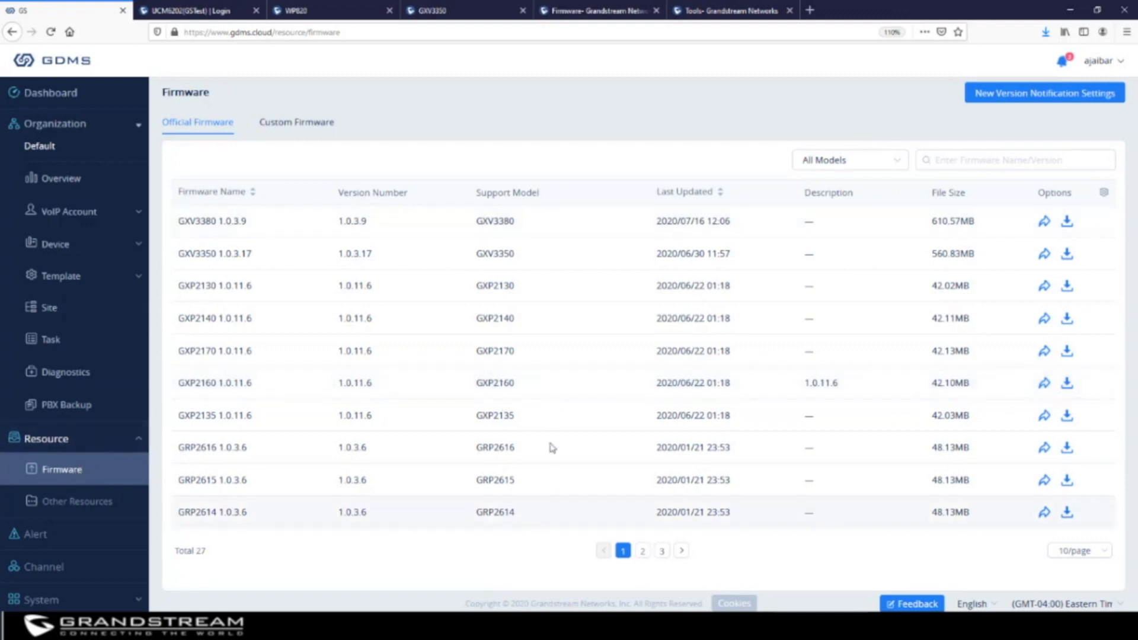
click(643, 550)
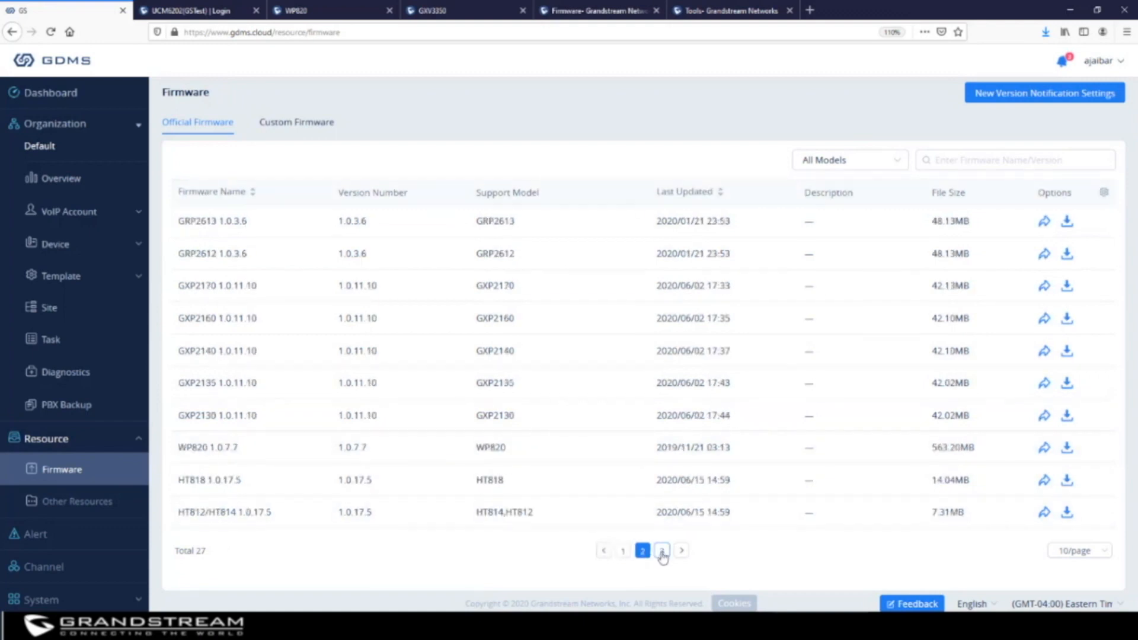
click(662, 551)
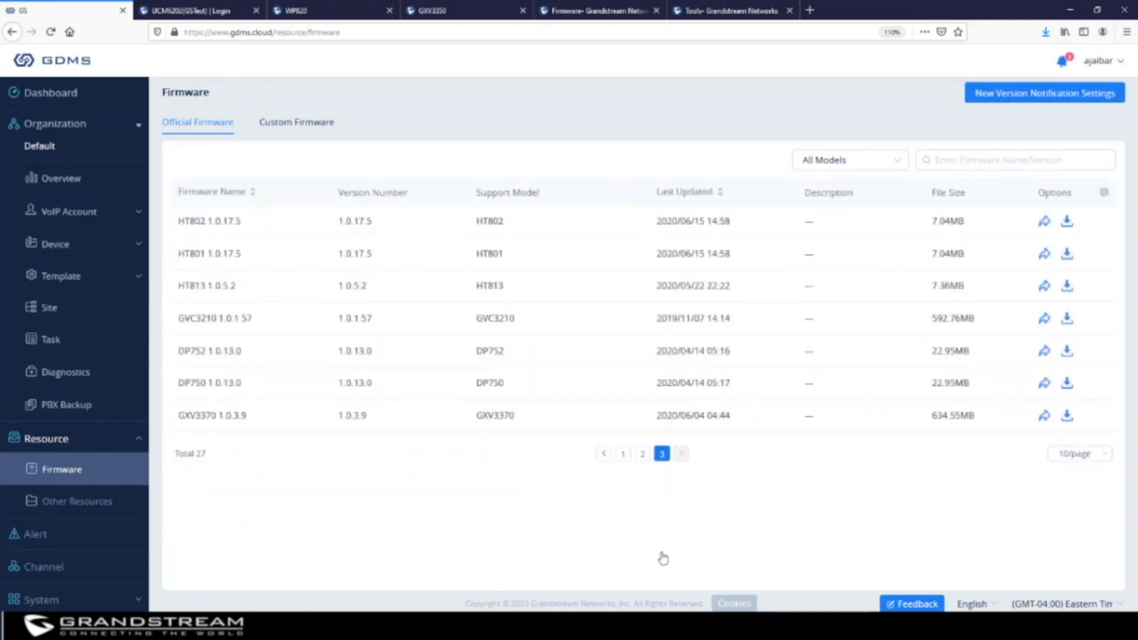
click(643, 454)
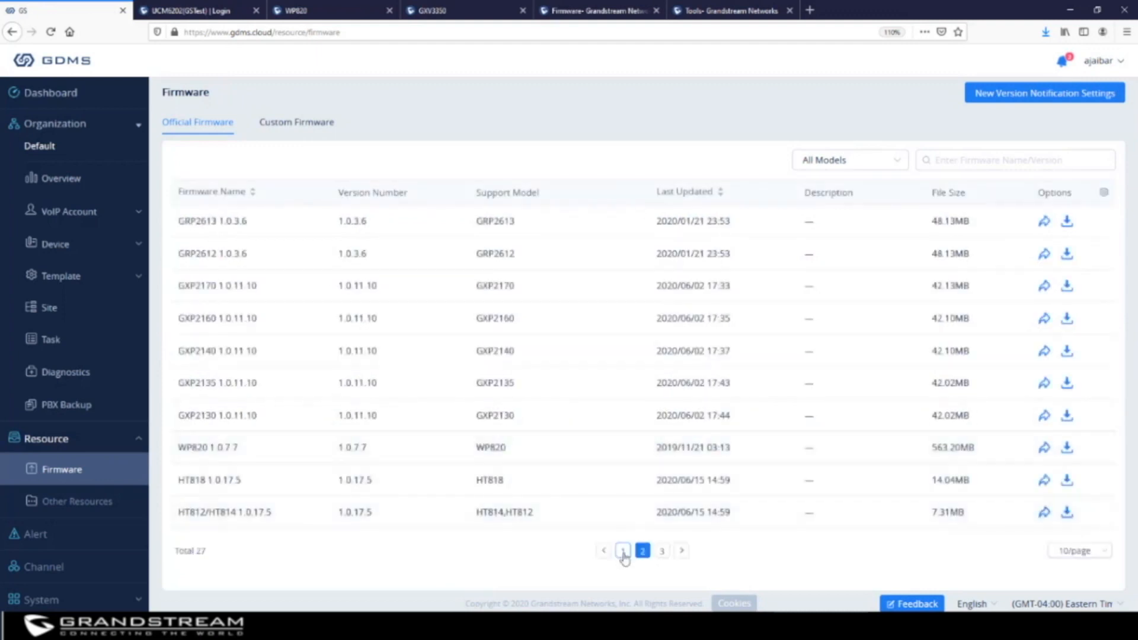
click(623, 552)
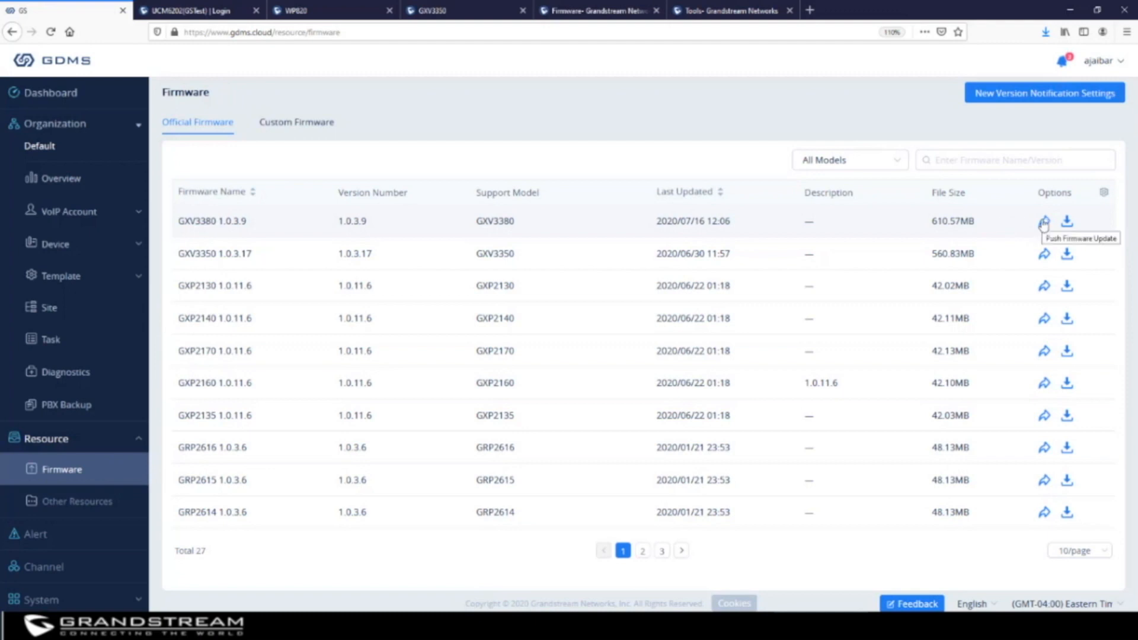
Preview a firmware push to the Receptionist GXV3350, cancel it, and open the empty Other Resources list
click(1045, 255)
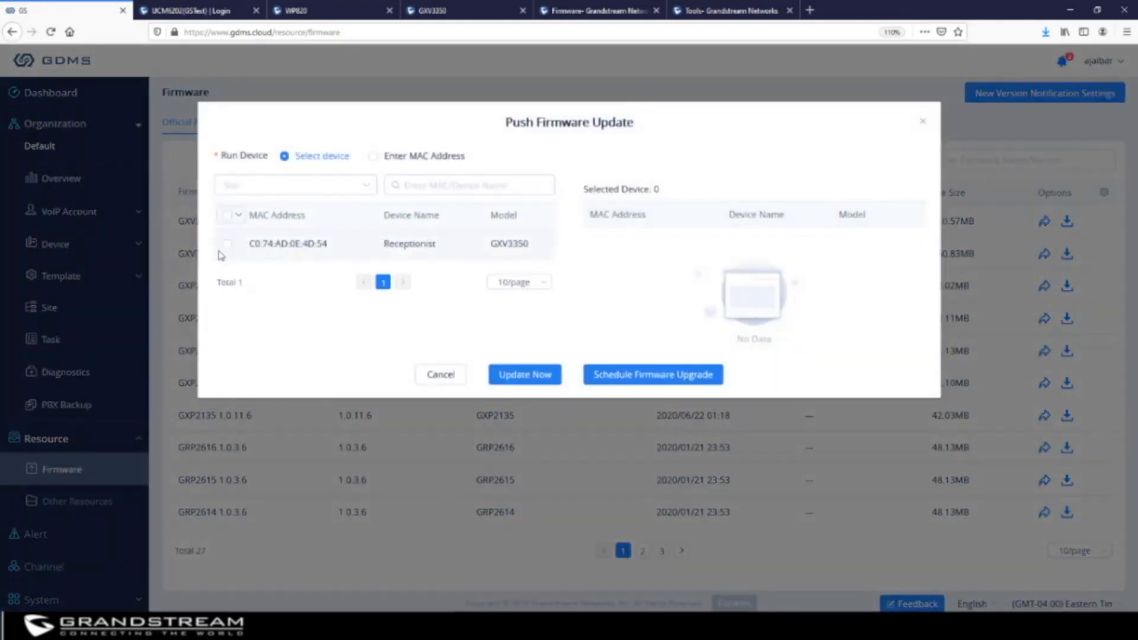
click(229, 248)
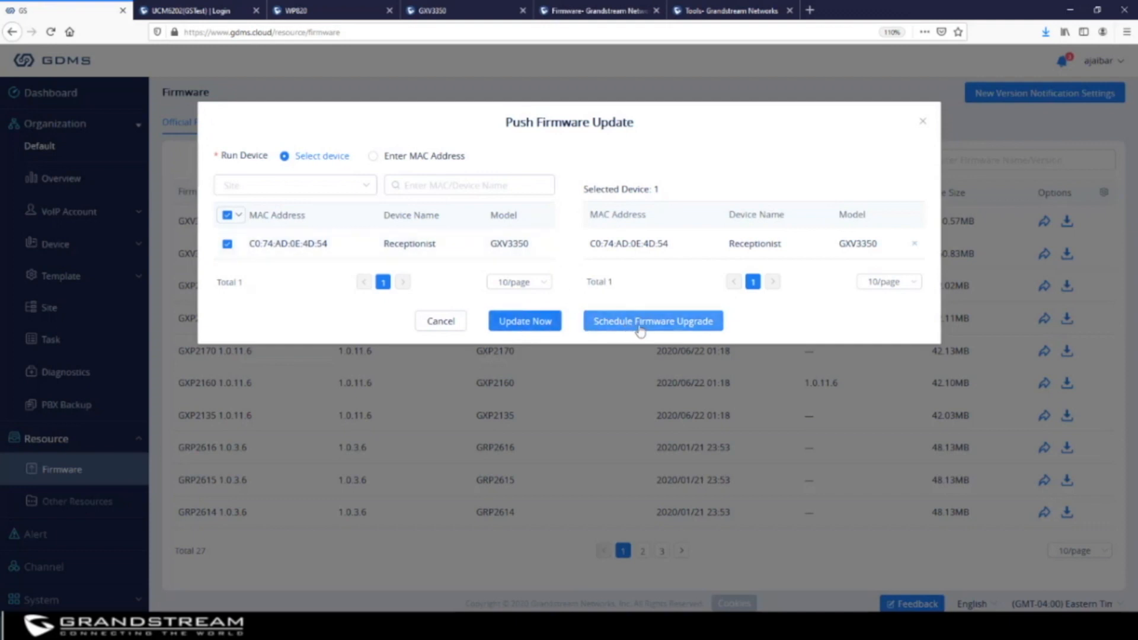
click(924, 124)
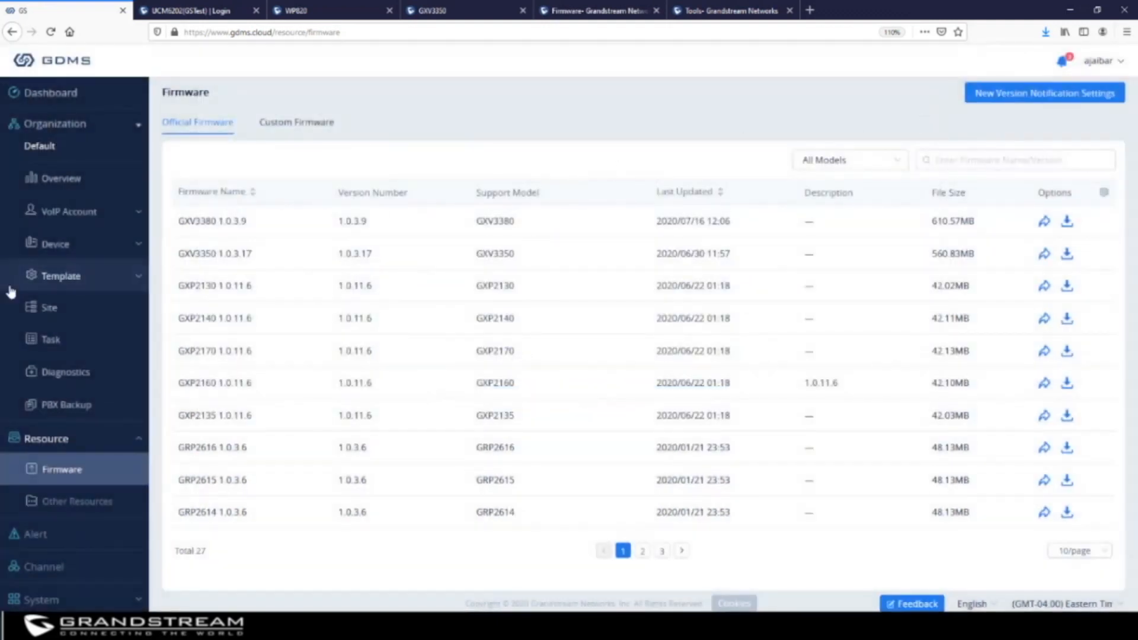
click(84, 500)
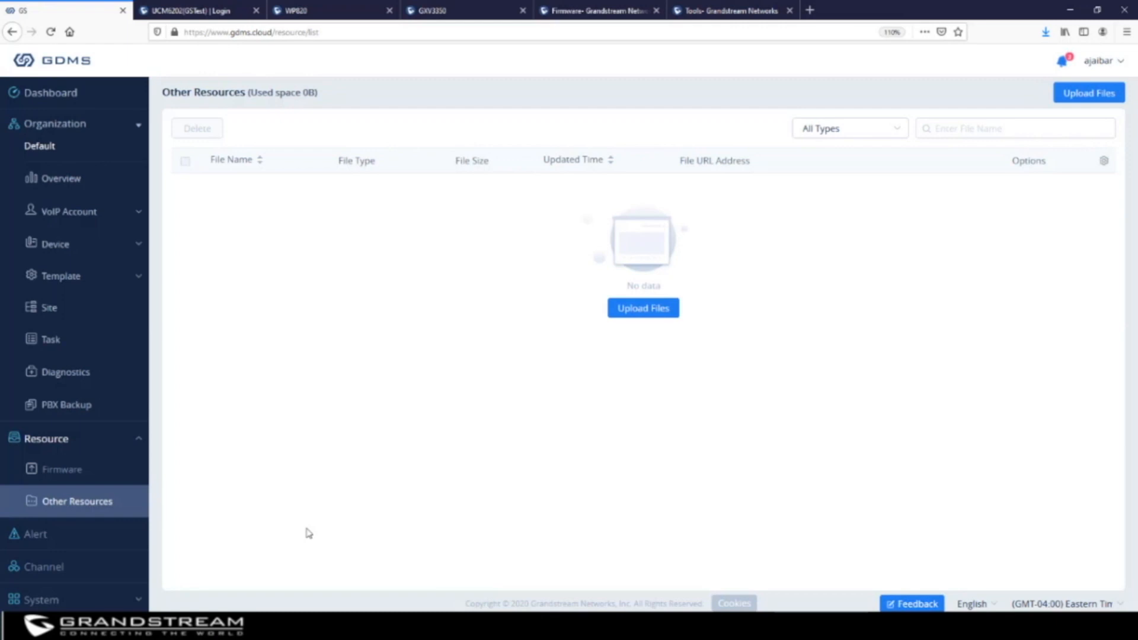
Start a resource upload, trying the Picture, Language Pack and Other file types
click(1090, 90)
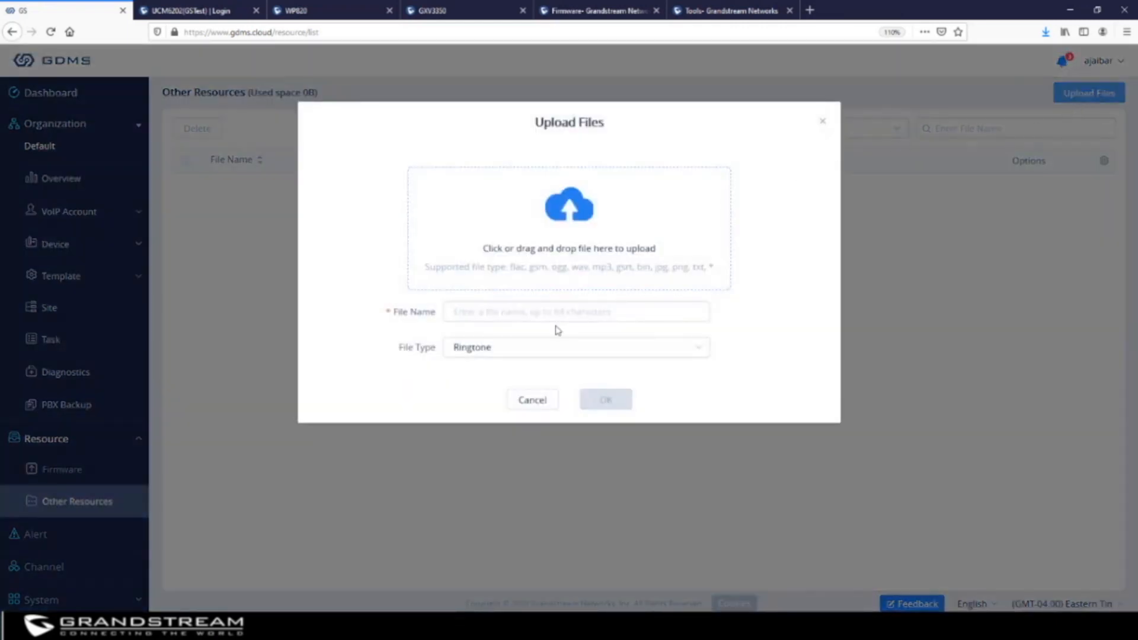
click(475, 351)
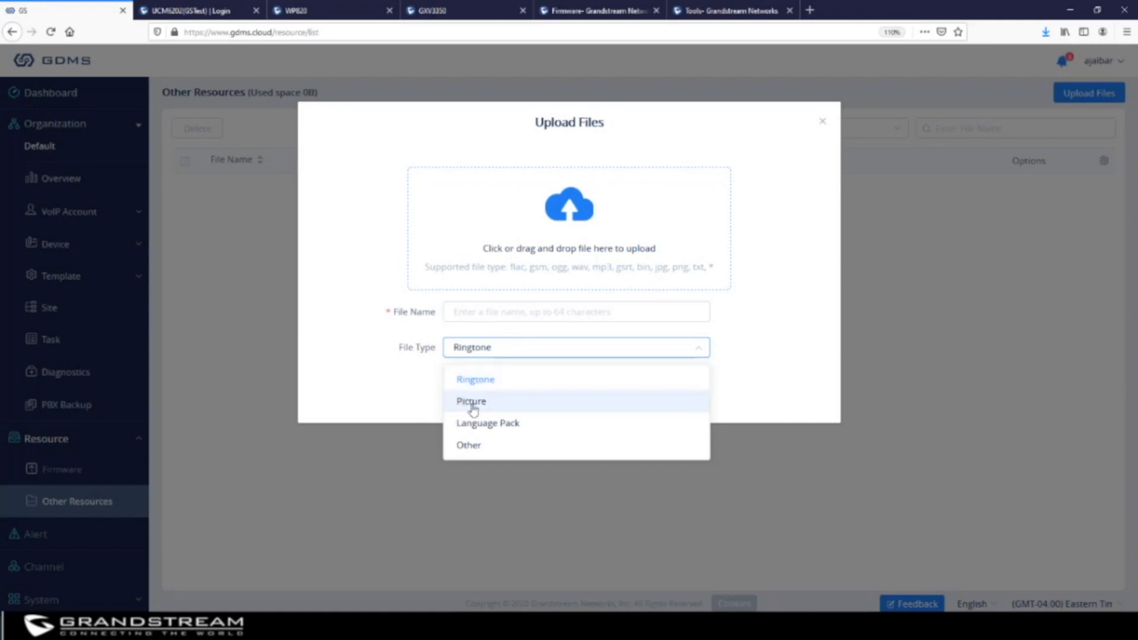
click(468, 401)
click(498, 354)
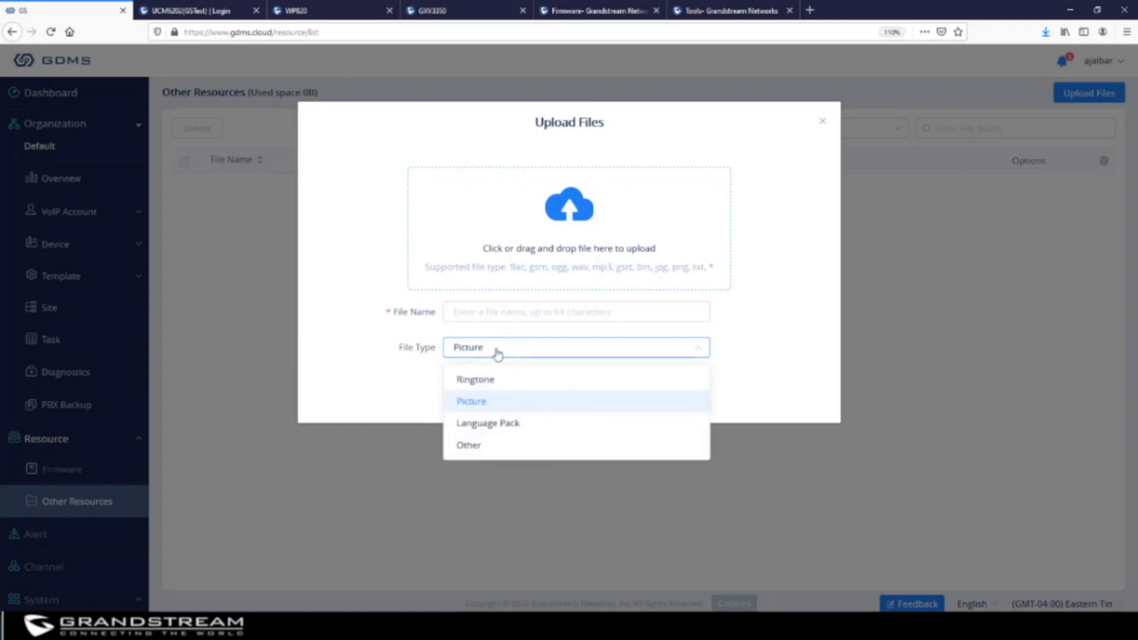
click(504, 424)
click(504, 354)
click(498, 448)
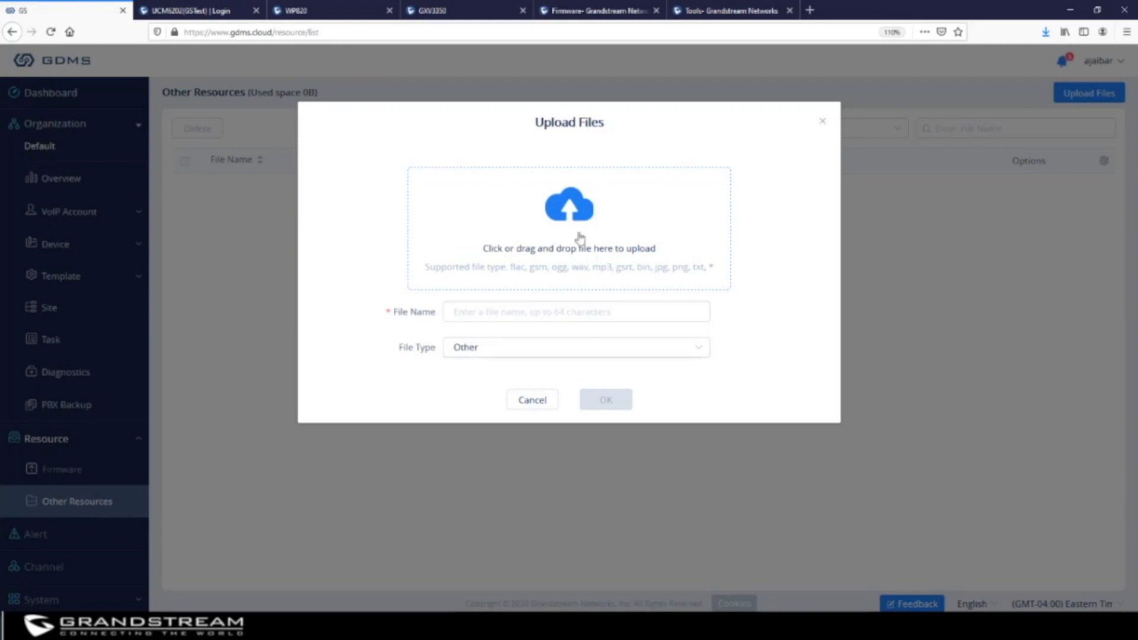
Upload 03-beny_more-conoci_la_paz from Desktop\Tools\Ringtones as a 4.51MB file
click(579, 215)
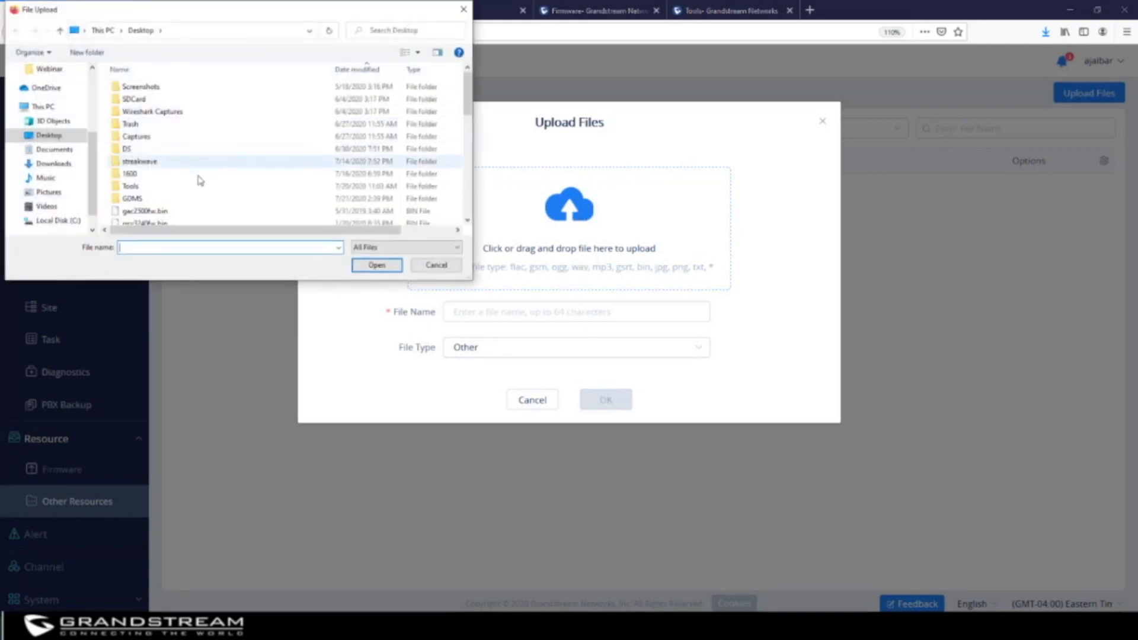
double_click(160, 188)
double_click(150, 106)
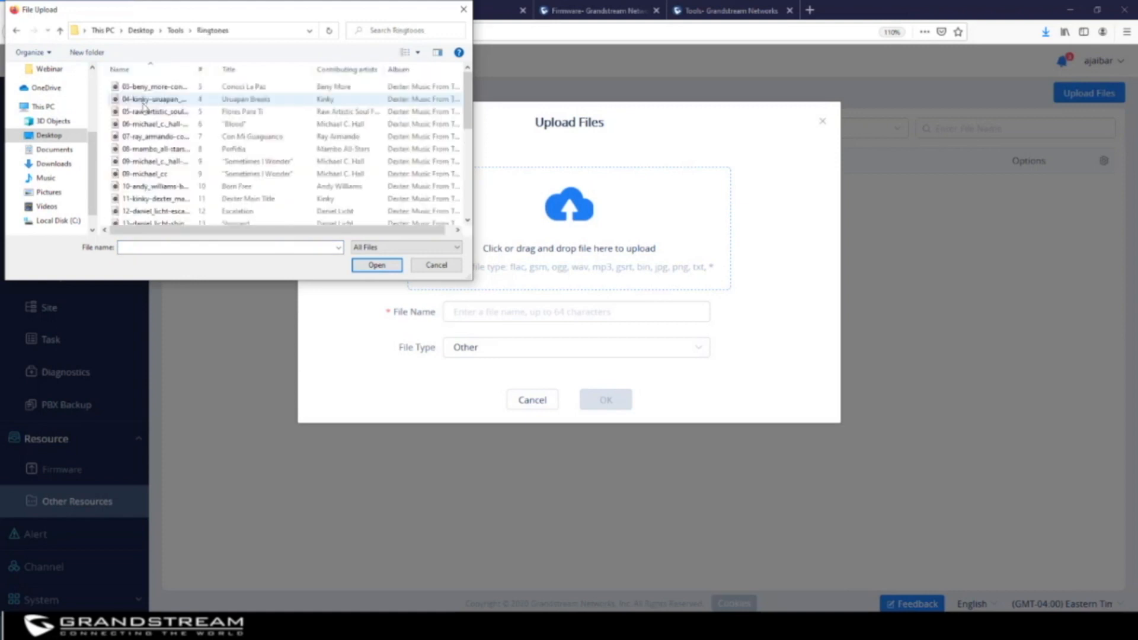
click(153, 87)
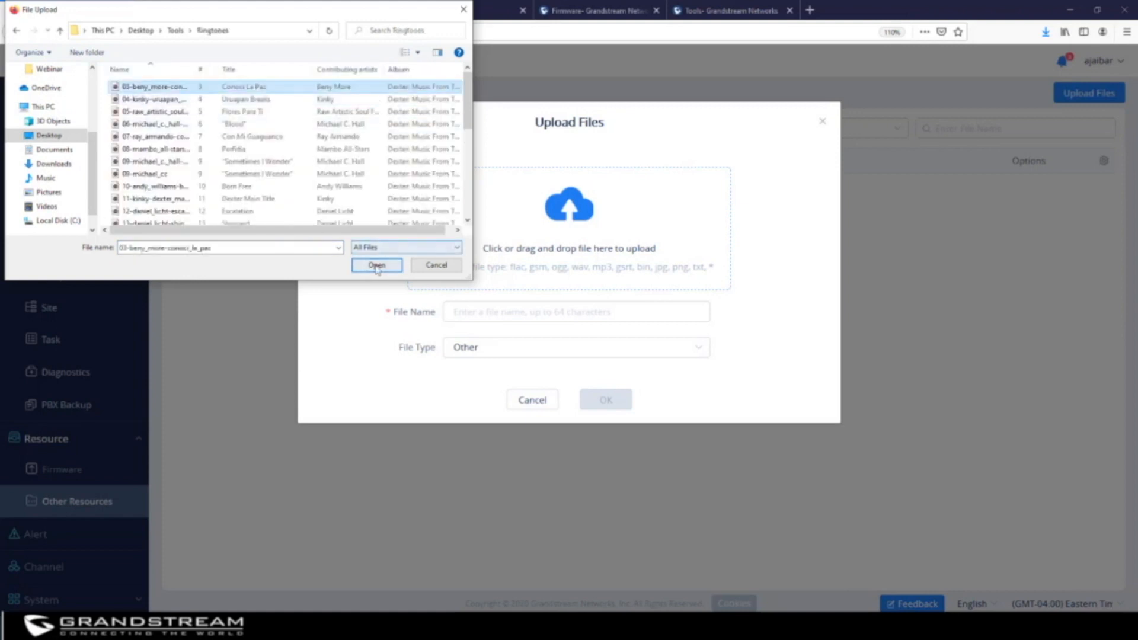
click(377, 265)
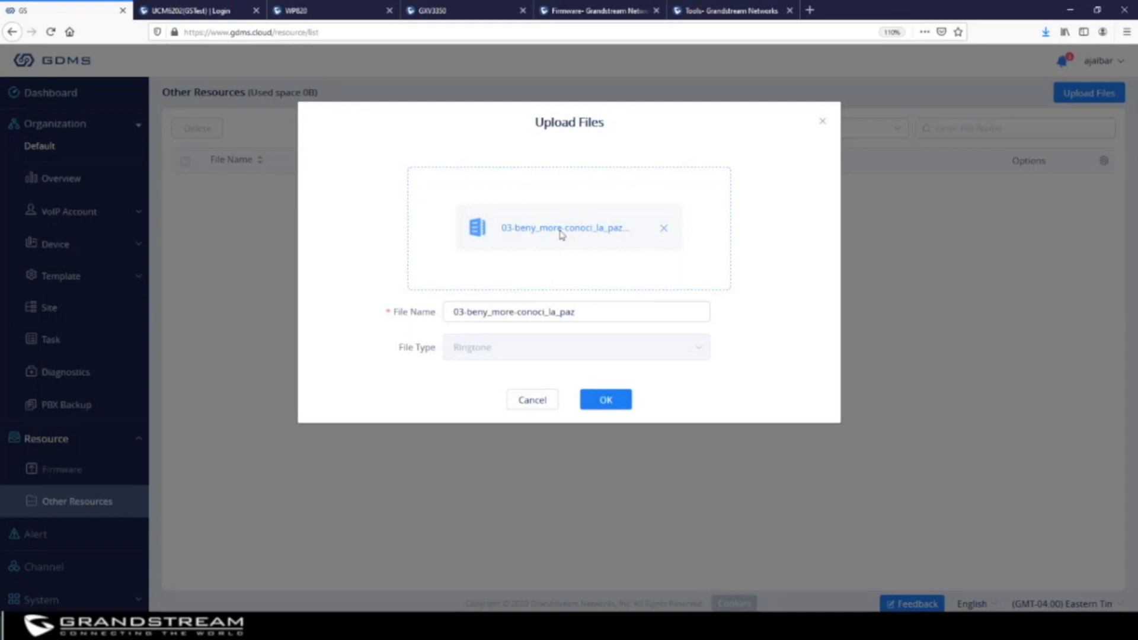
click(606, 401)
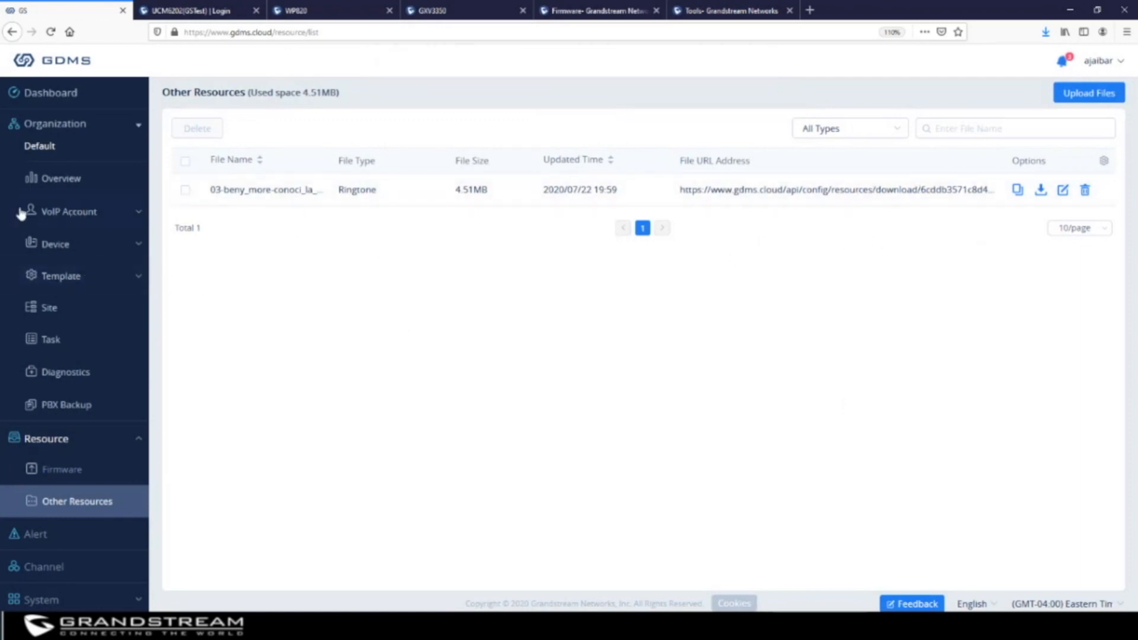
In the VoIP device list, glance at grp2616's accounts, then open its Set Parameters page
click(62, 245)
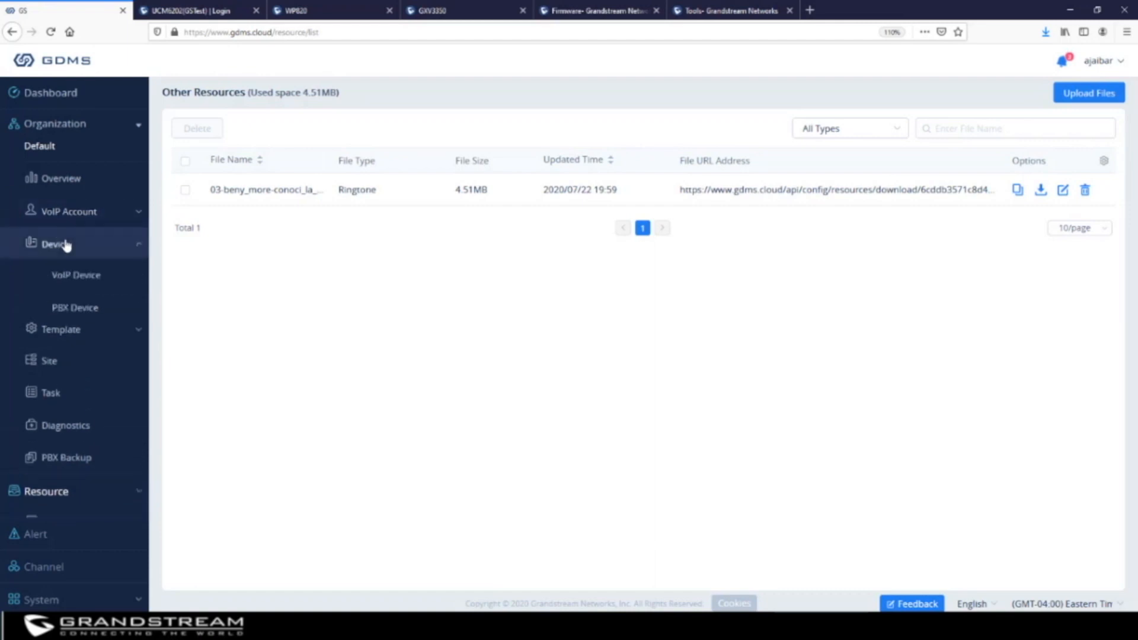
click(80, 277)
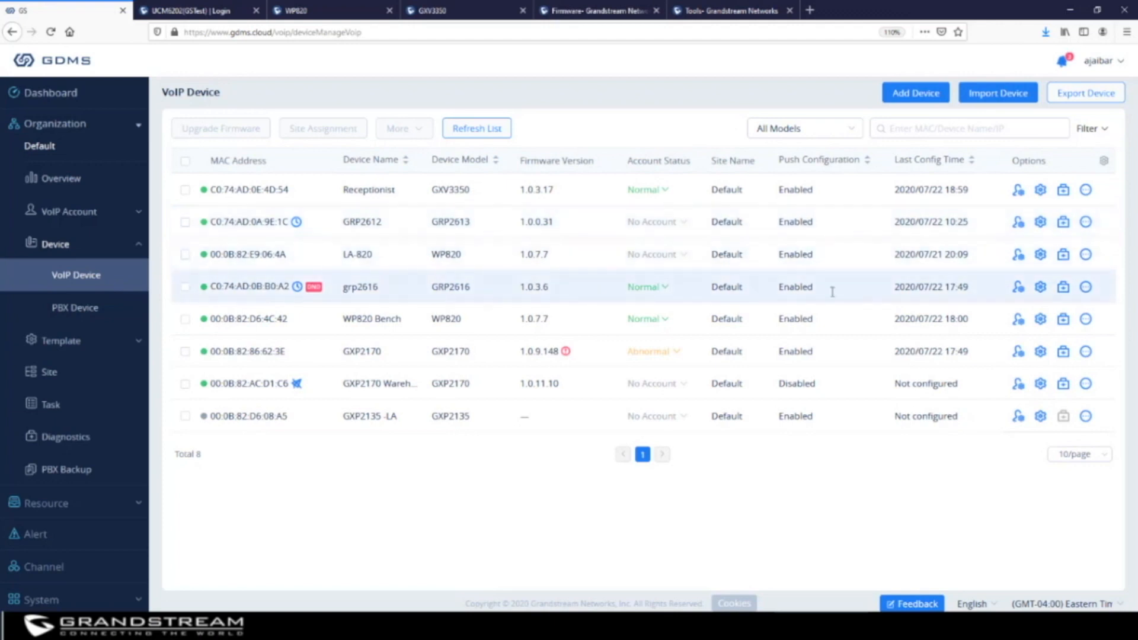
click(1020, 288)
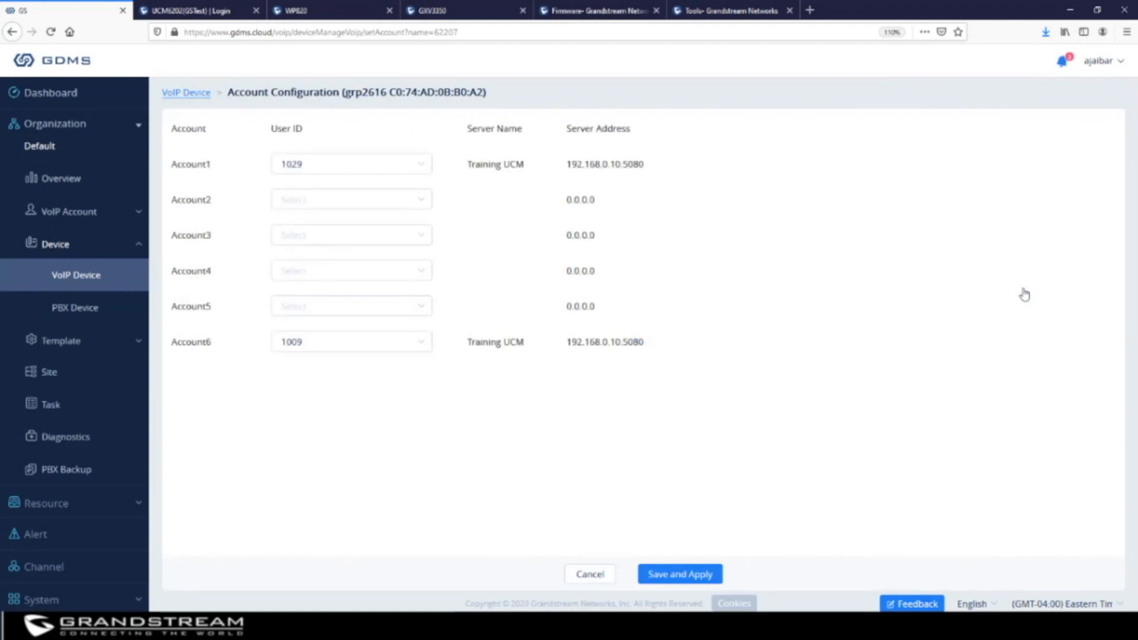
click(83, 280)
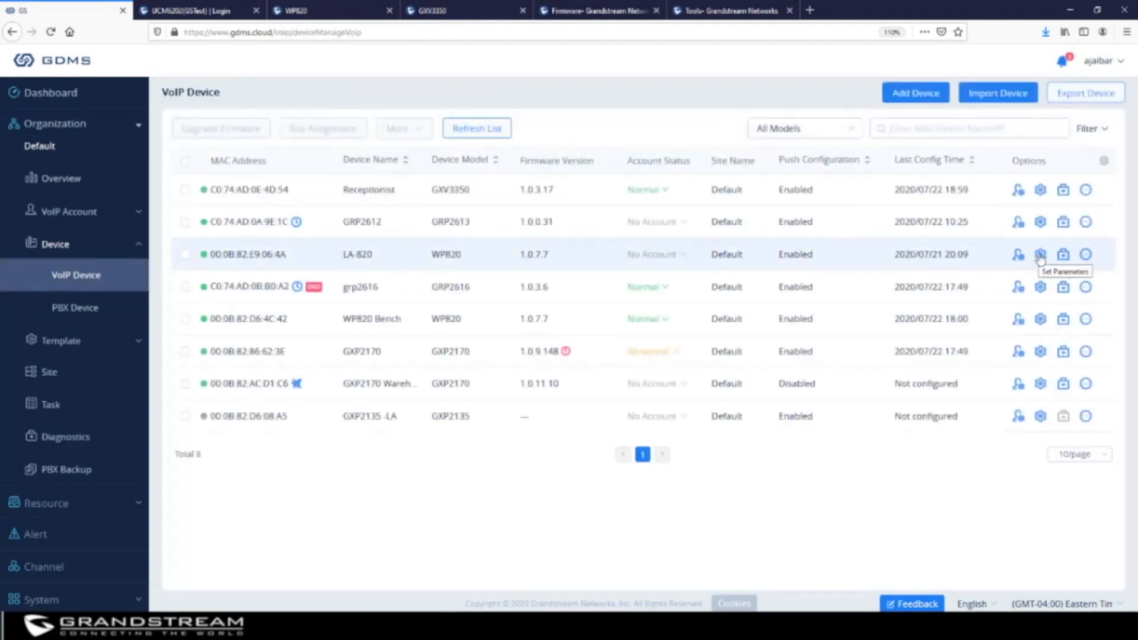
click(1040, 287)
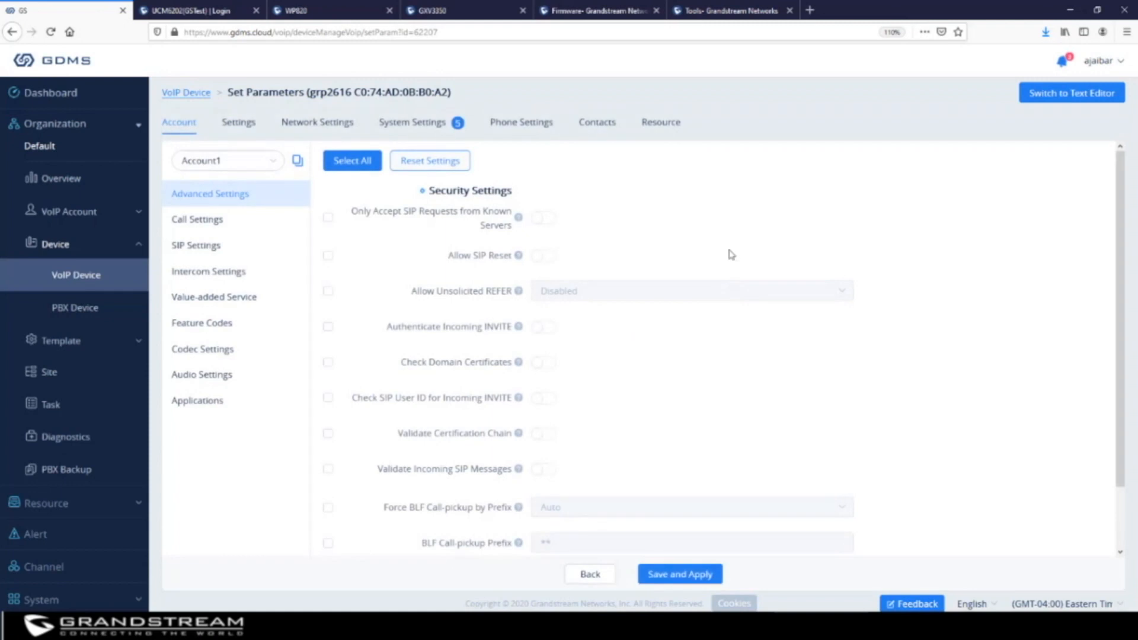
Enable grp2616's Ringtone1 with 03-beny_more-conoci_la_paz, then show the list of 263 alerts
click(668, 124)
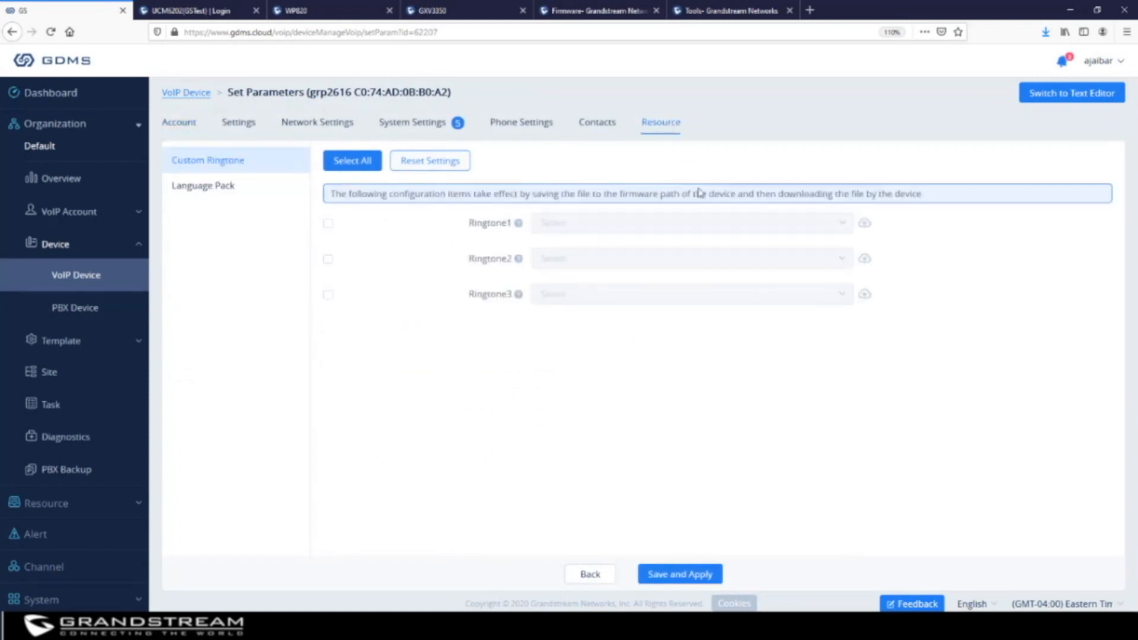
click(328, 224)
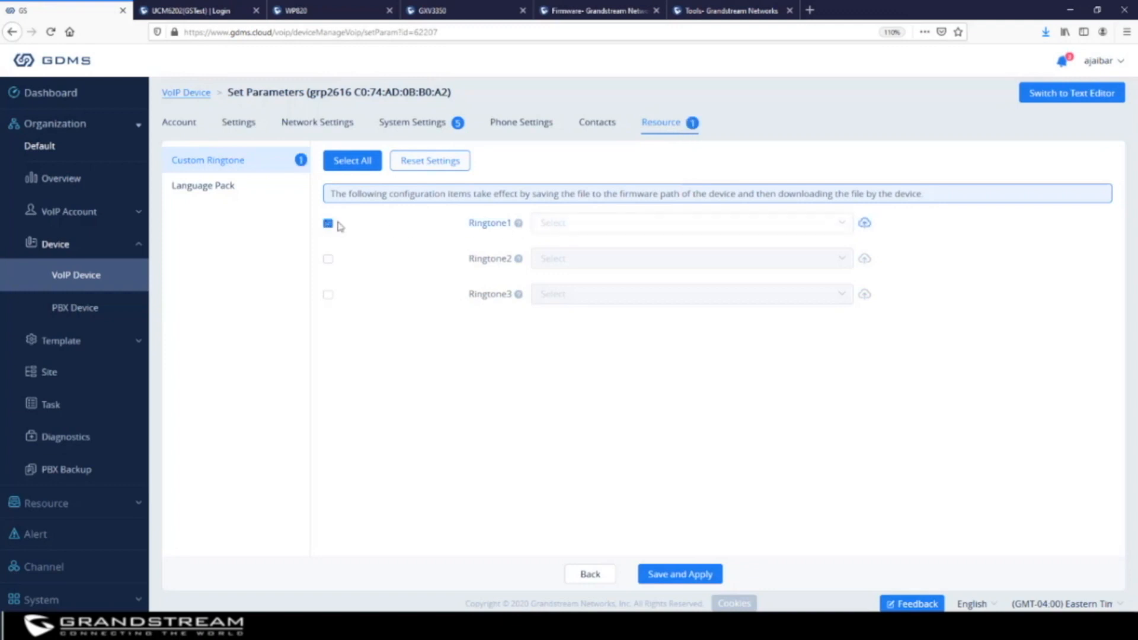
click(844, 230)
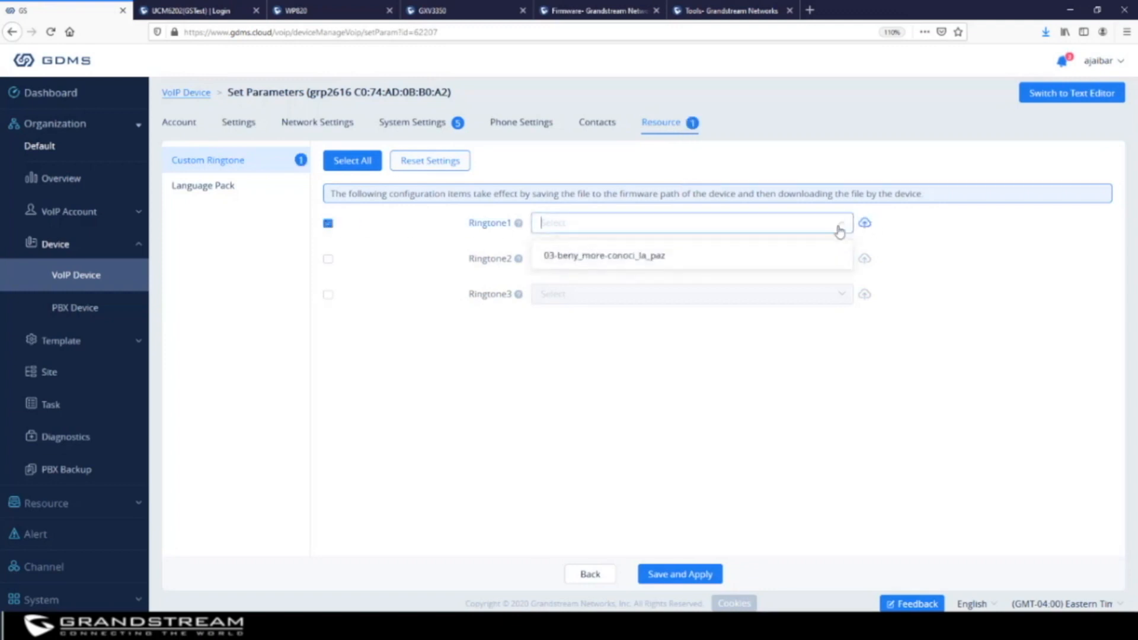
click(647, 258)
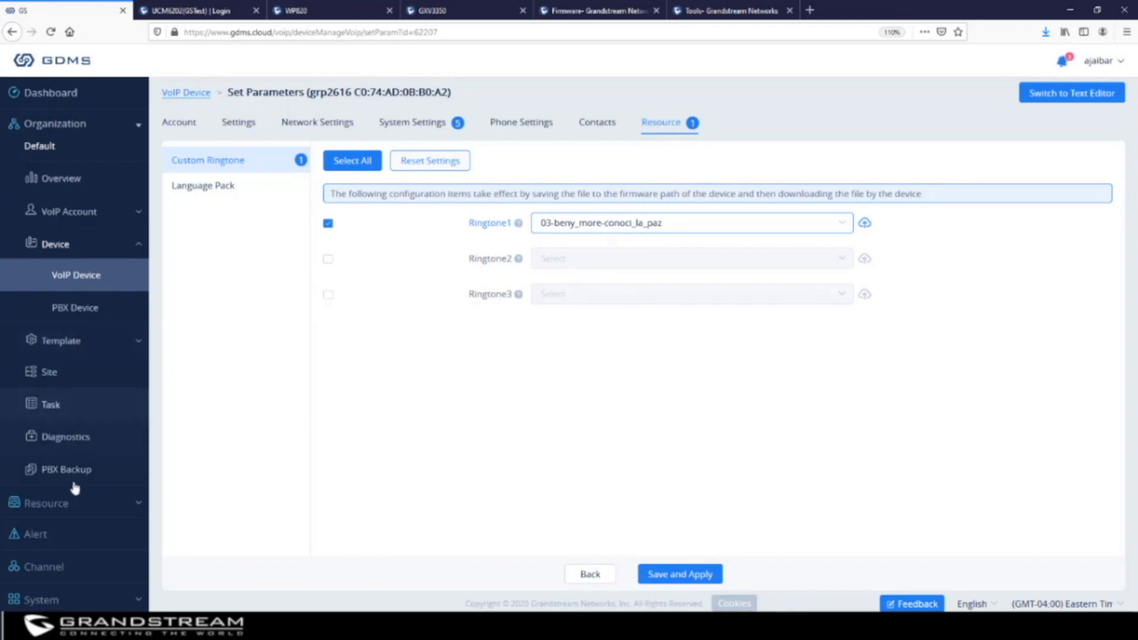
click(64, 505)
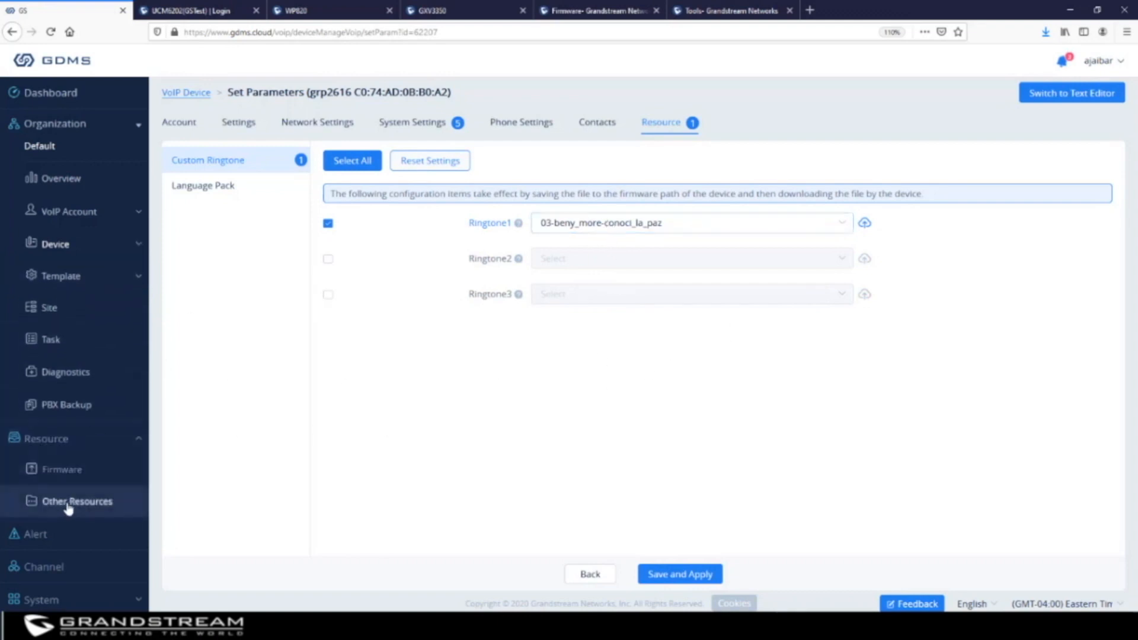
click(53, 536)
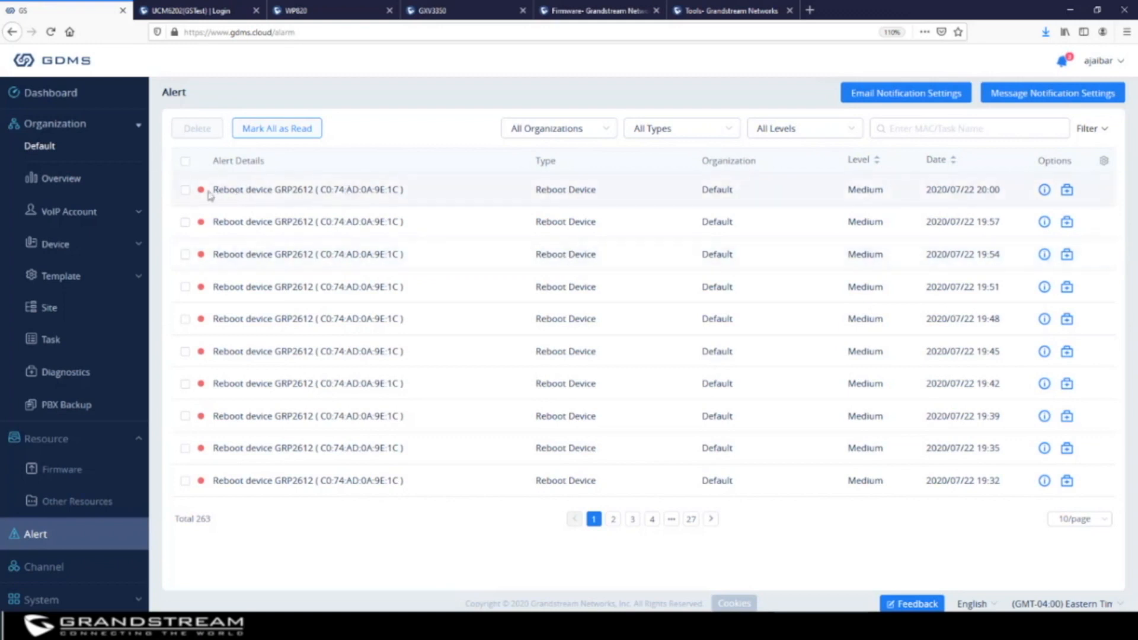
Look through alert pages 2, 3 and 4, then bring up Email Notification Settings
click(613, 519)
click(632, 522)
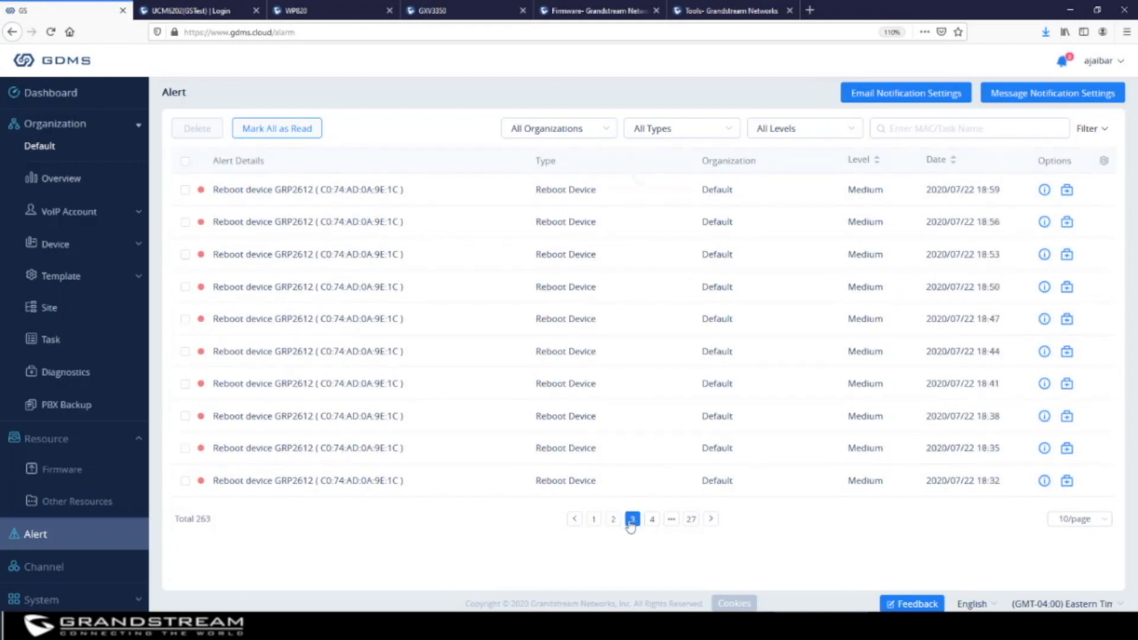
click(653, 522)
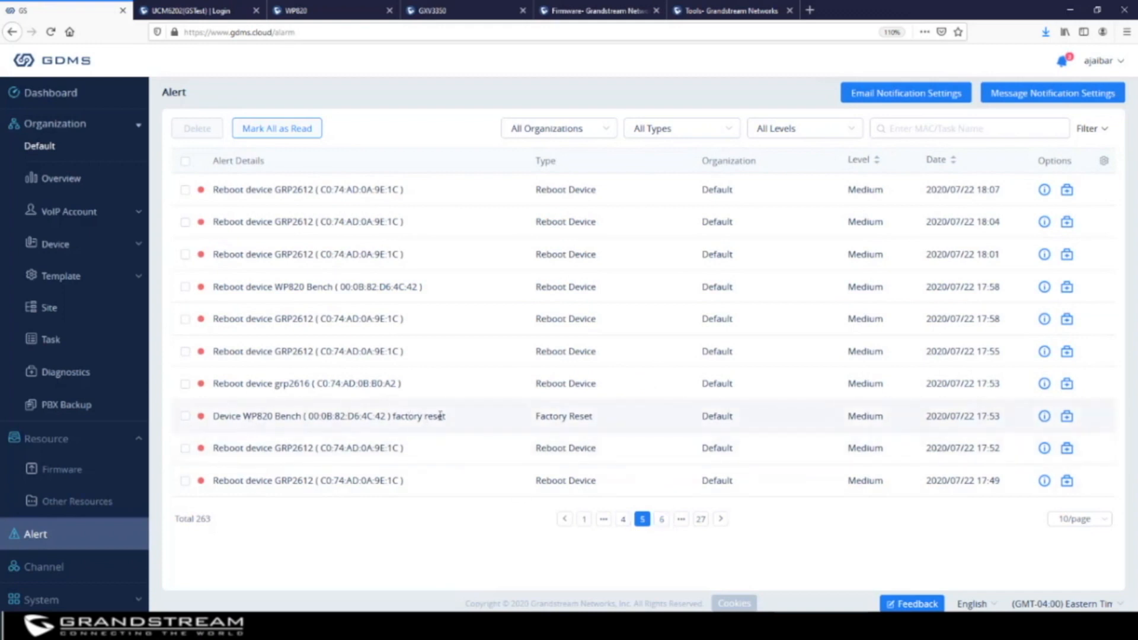
drag(449, 416, 392, 416)
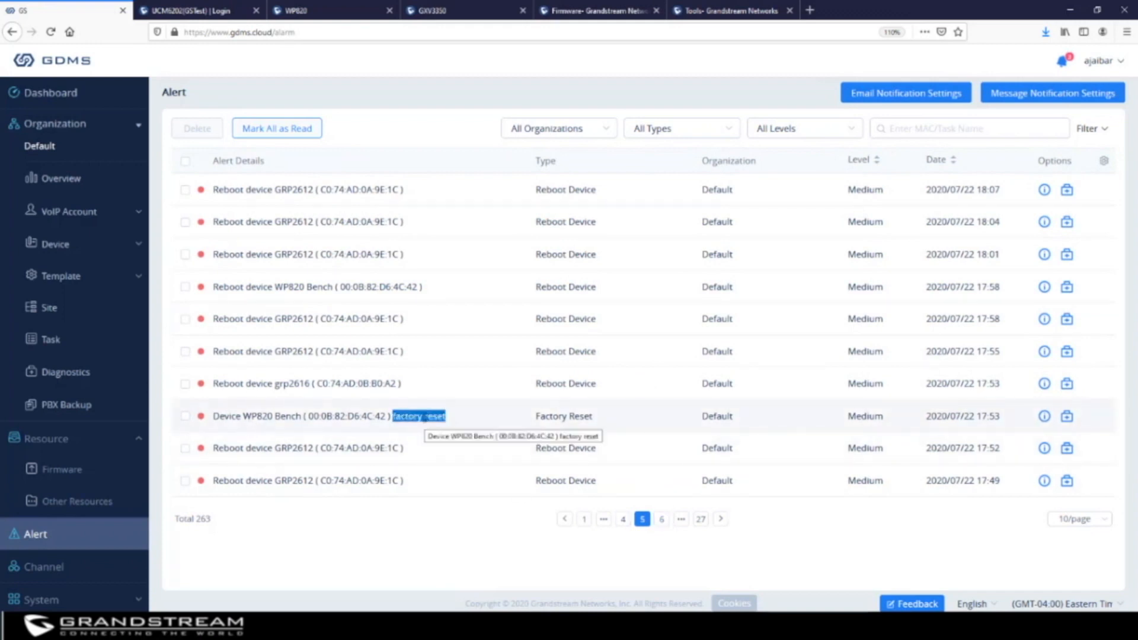
click(899, 97)
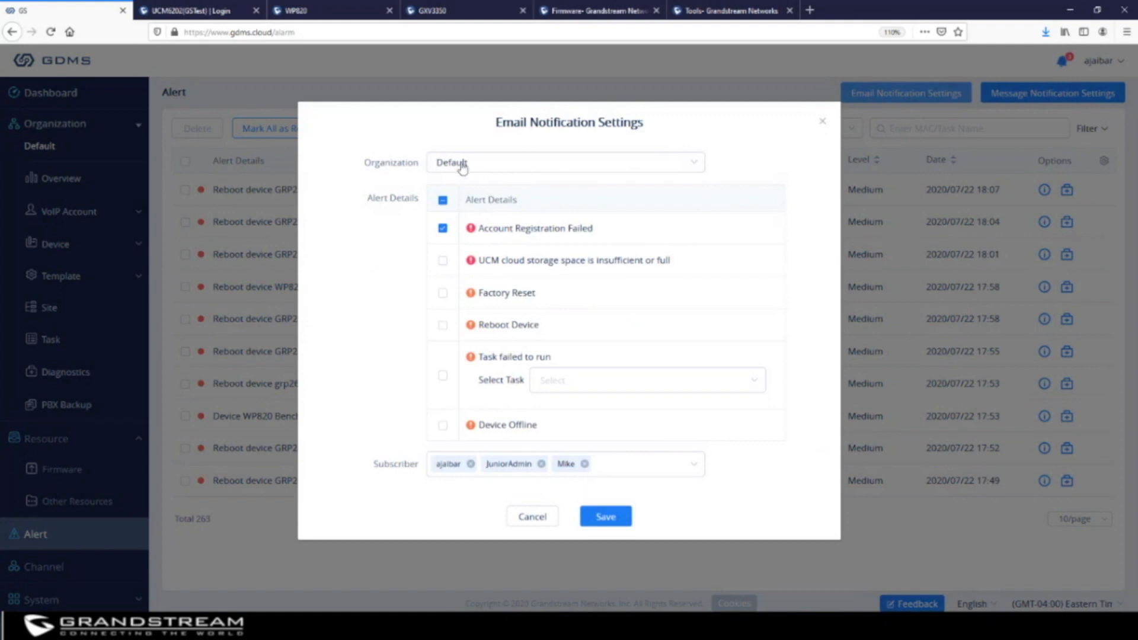
Look at organization XYZ's email settings and subscribers, then switch back to Default
click(499, 169)
click(771, 142)
click(585, 167)
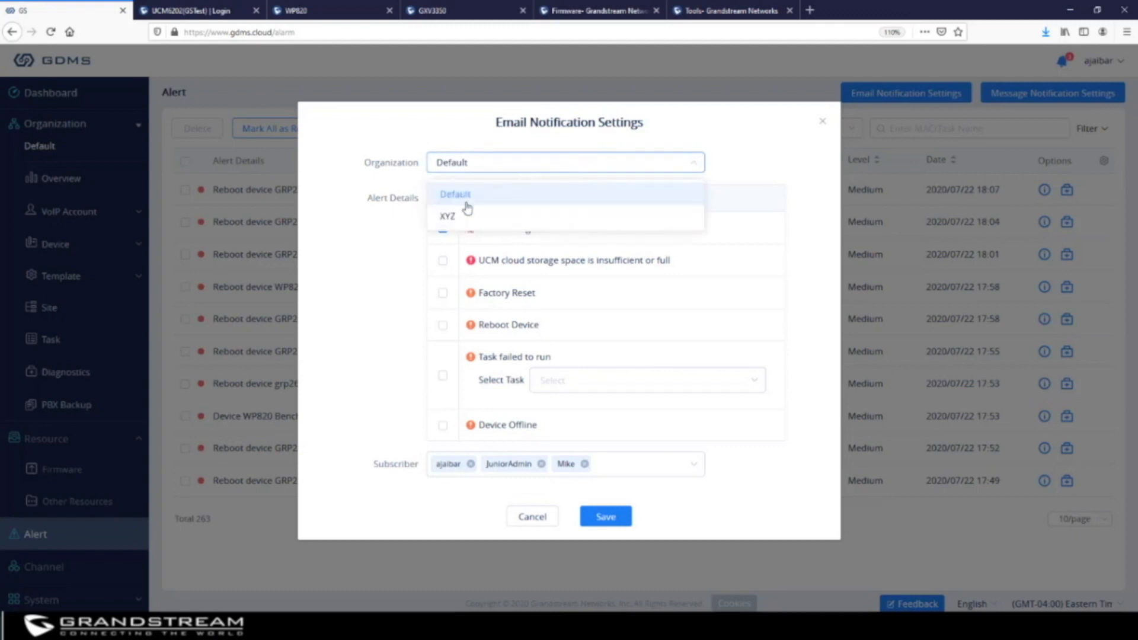
click(449, 220)
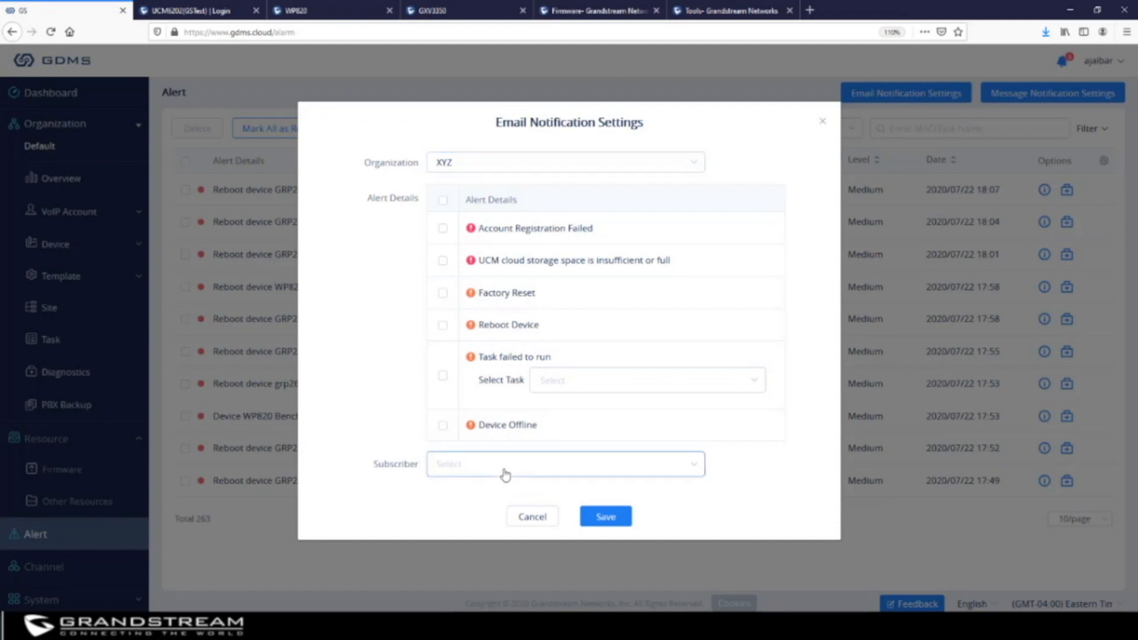
click(505, 474)
click(806, 282)
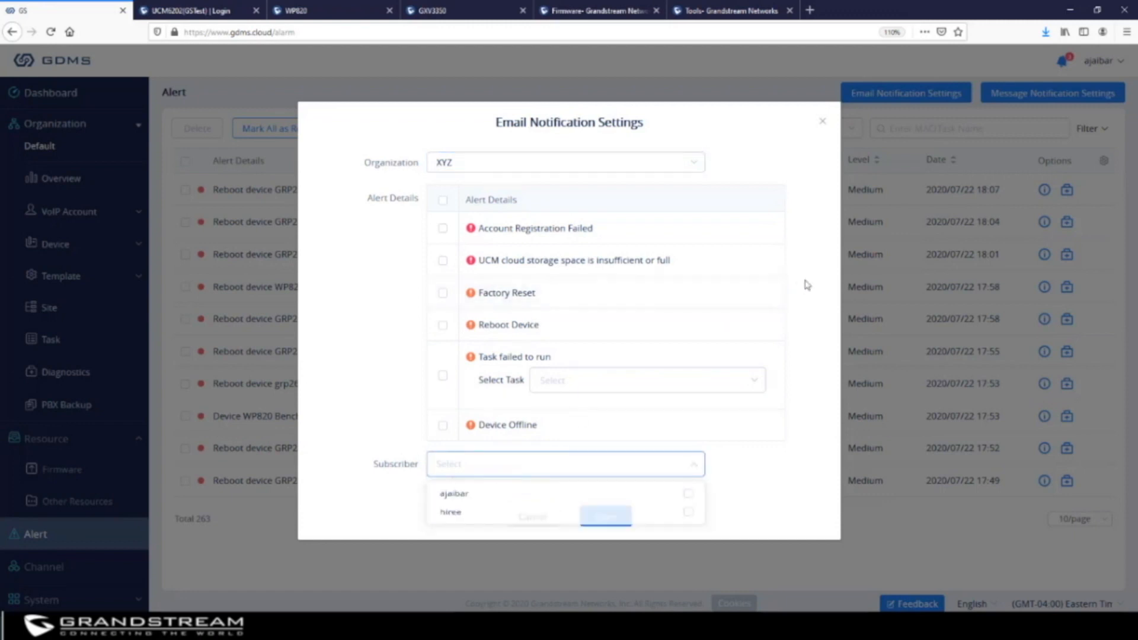
click(463, 169)
click(468, 192)
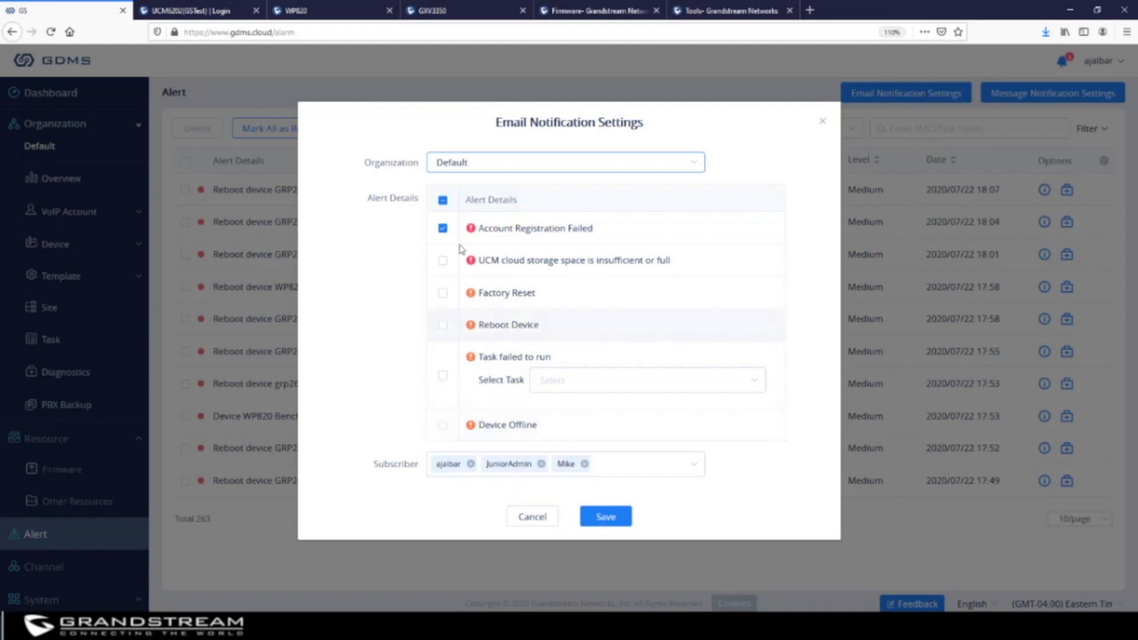
Replace Account Registration Failed with Factory Reset and Reboot Device alerts, keep two subscribers, and save
click(442, 232)
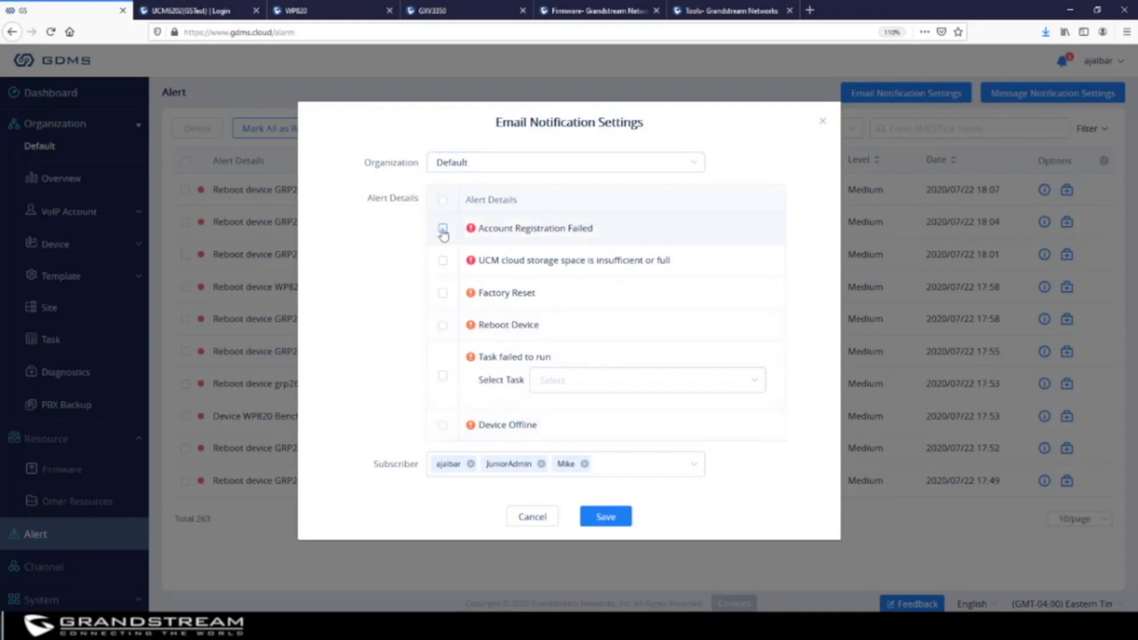
click(443, 295)
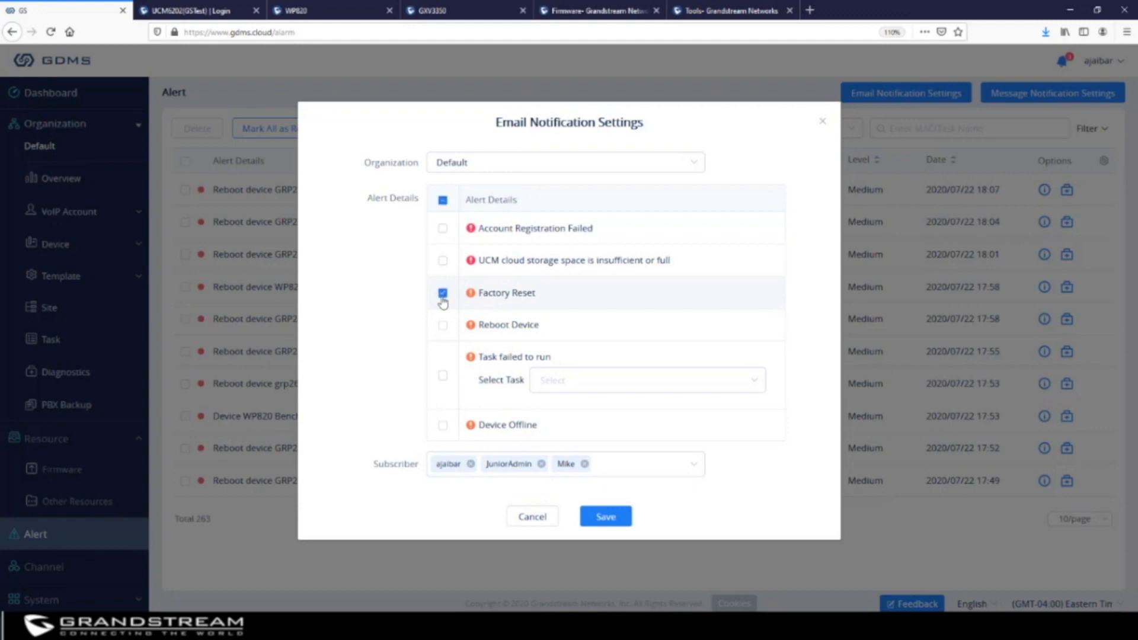
click(443, 326)
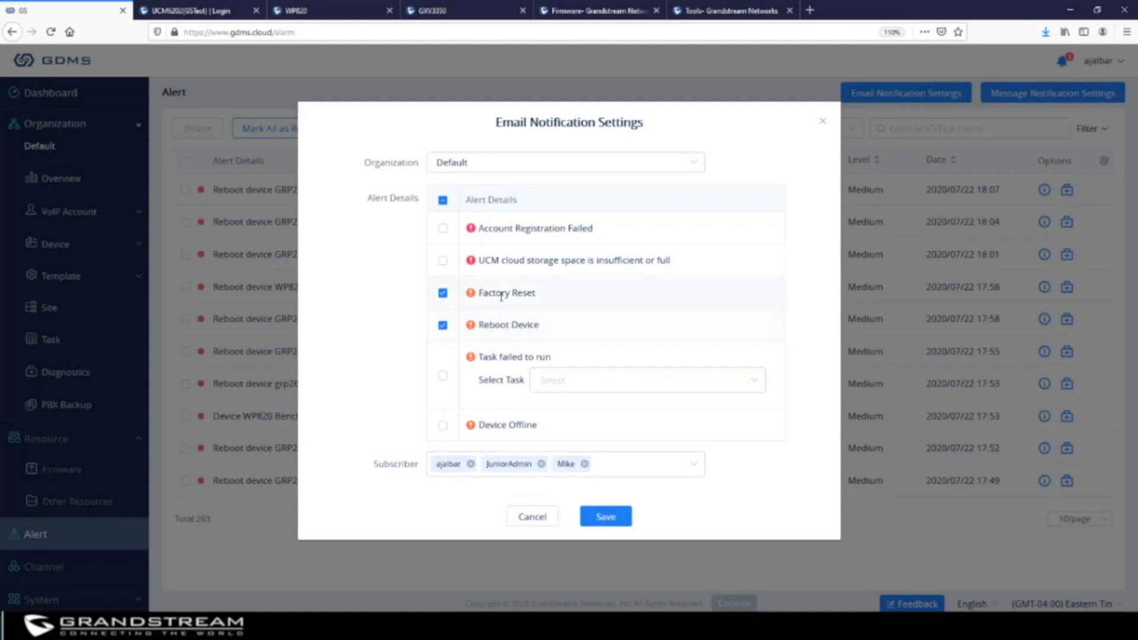
click(585, 463)
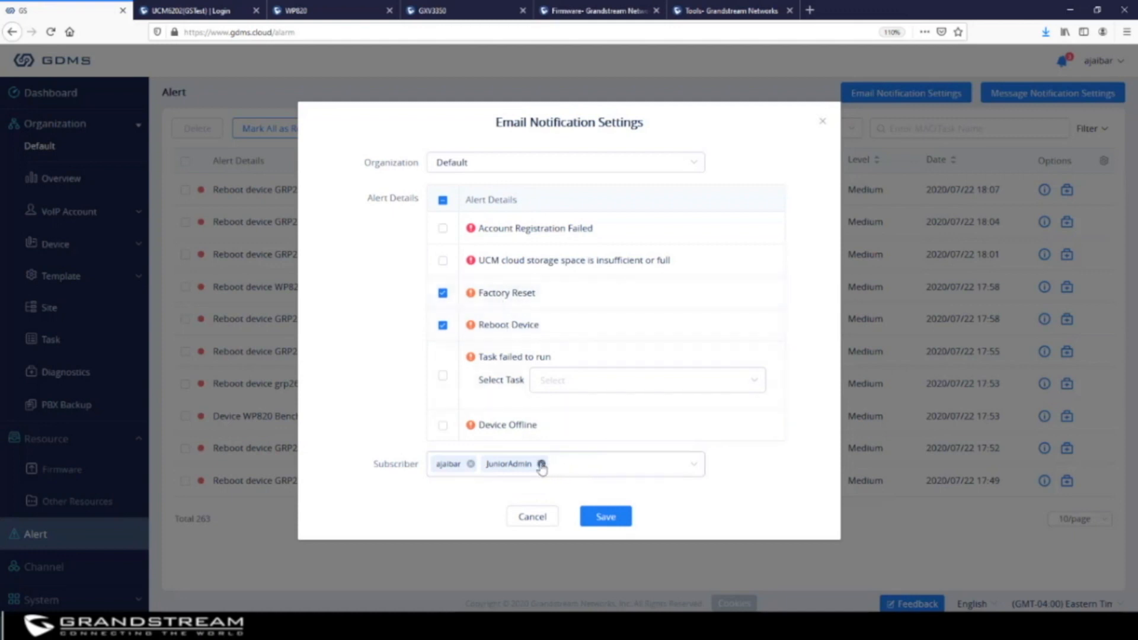
click(541, 465)
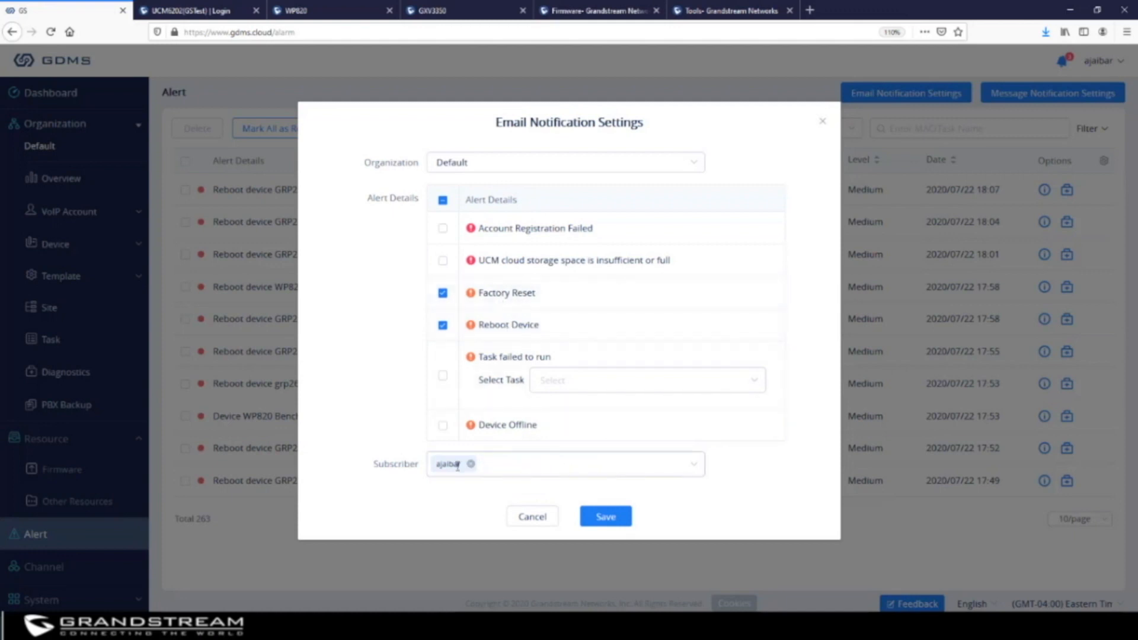
click(508, 470)
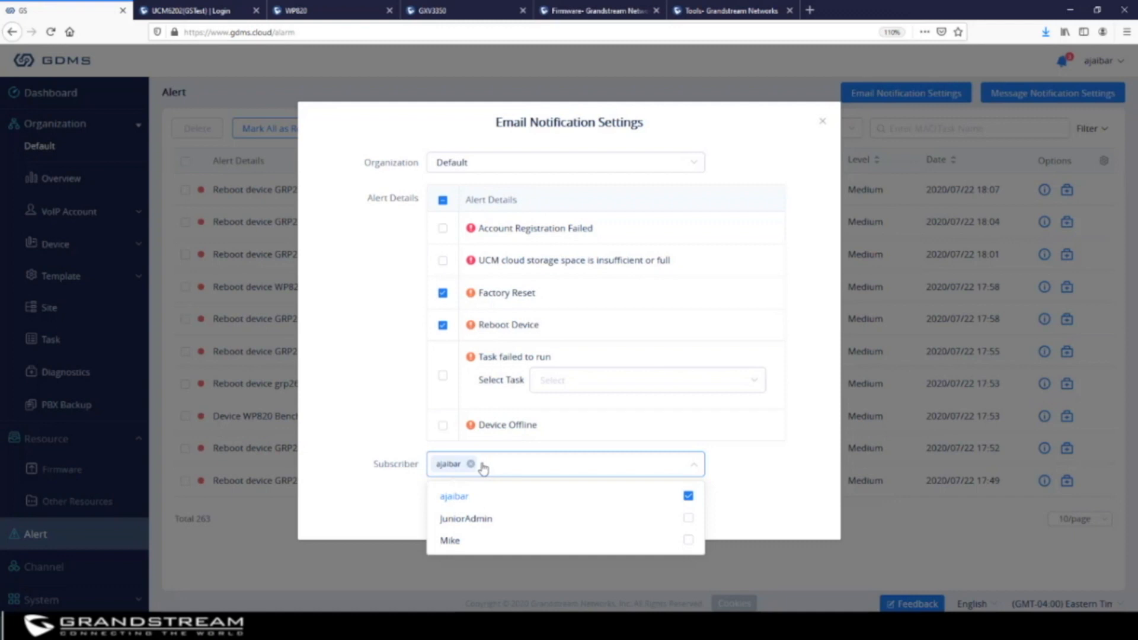
click(687, 519)
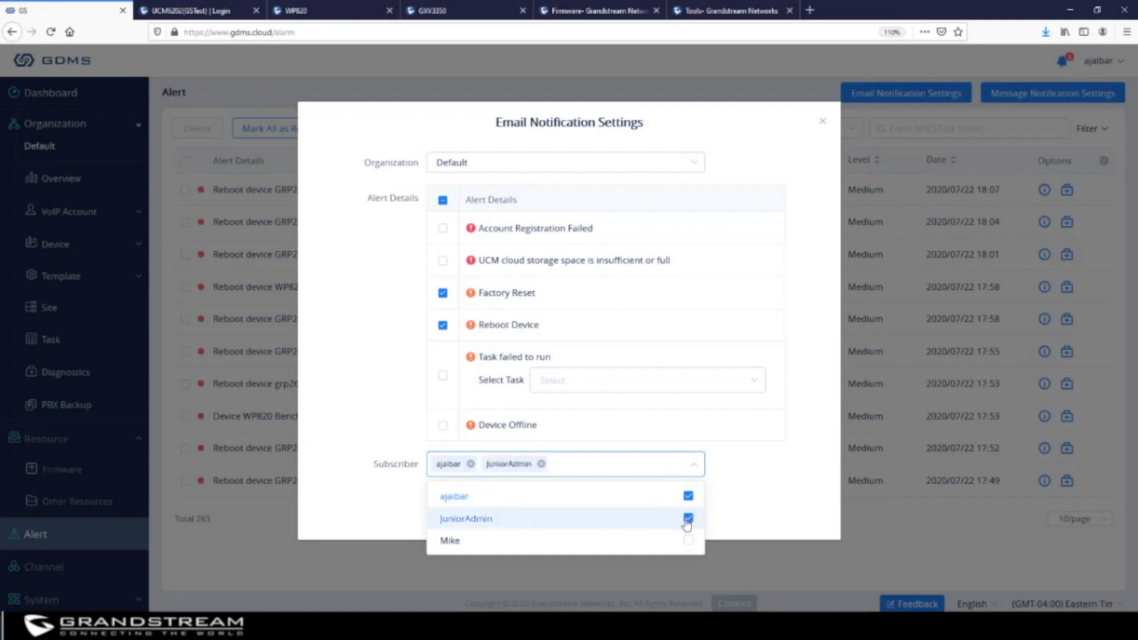
click(806, 462)
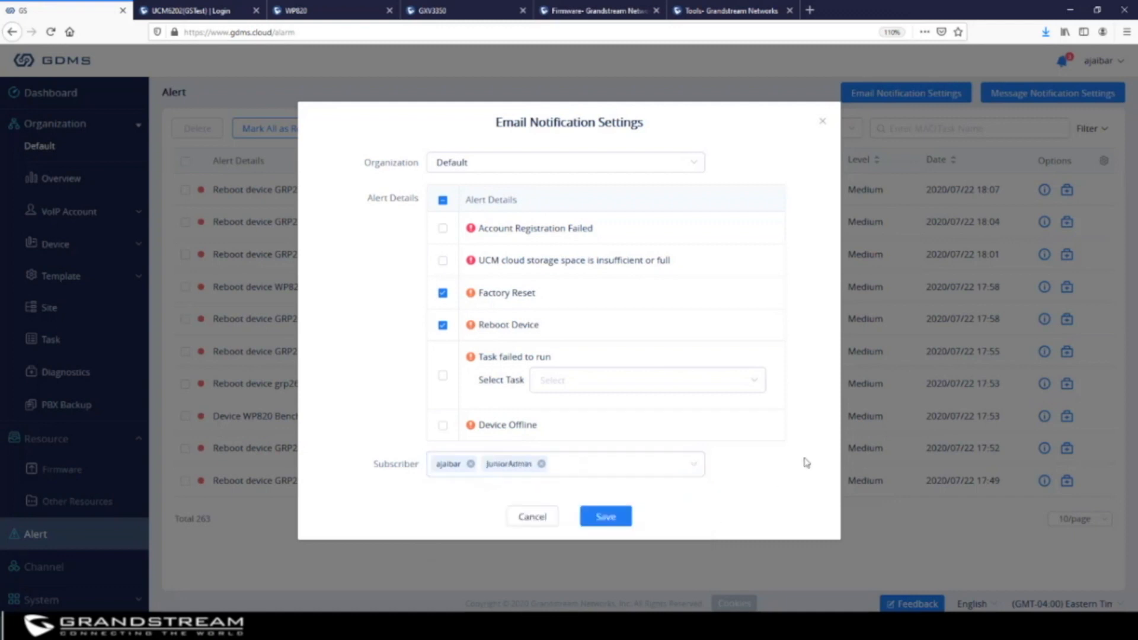
click(611, 518)
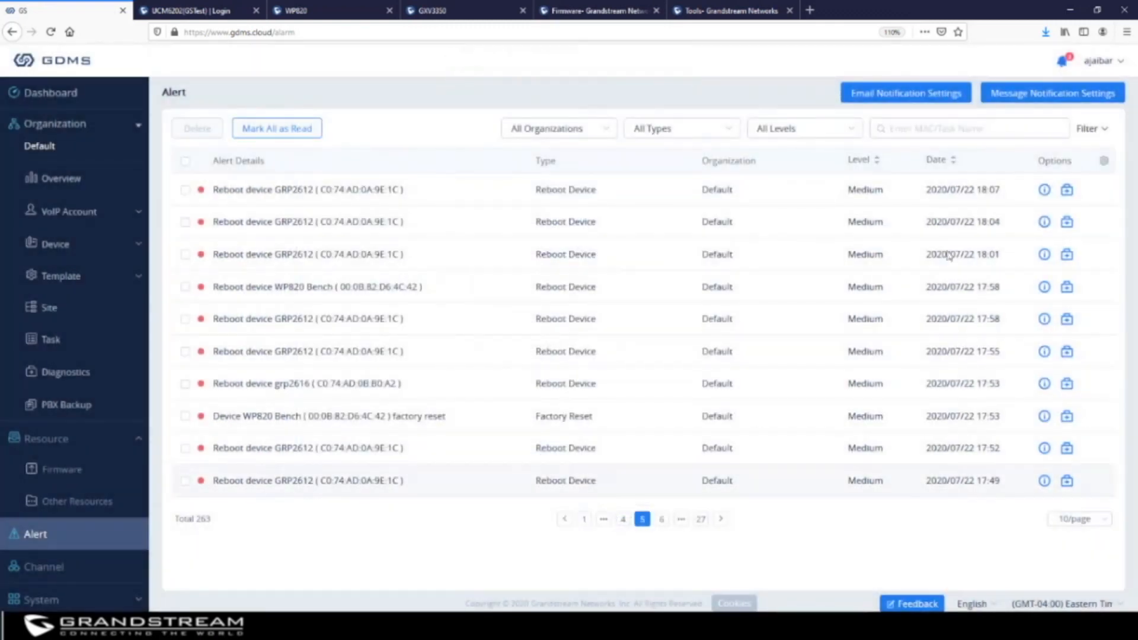
Check Message Notification Settings without changes, then show the unread alert messages
click(1036, 96)
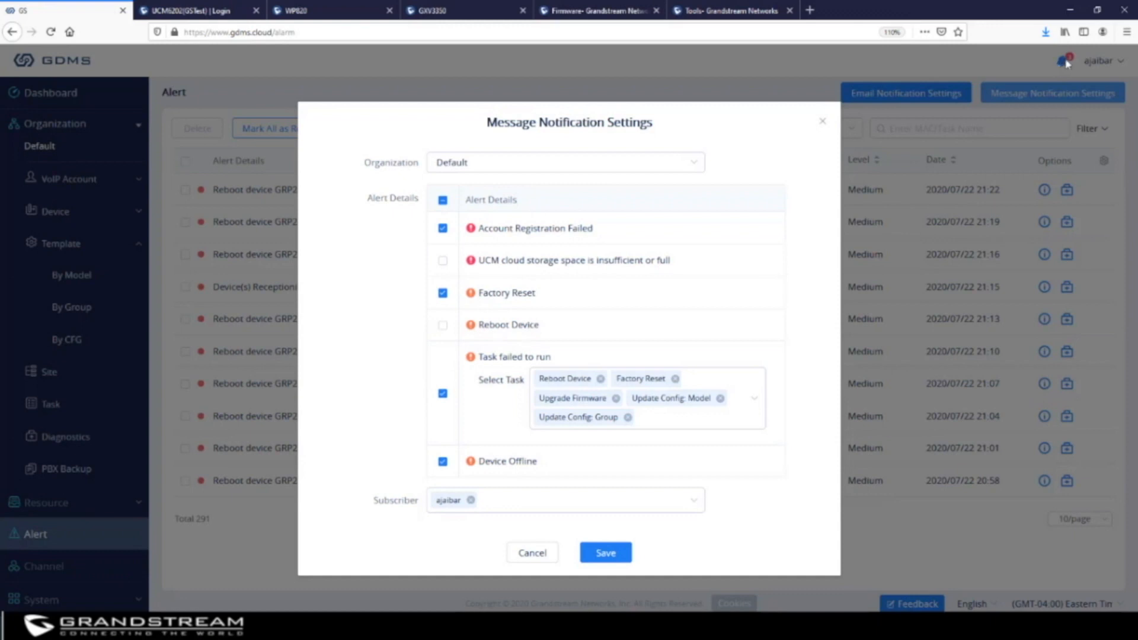
click(822, 121)
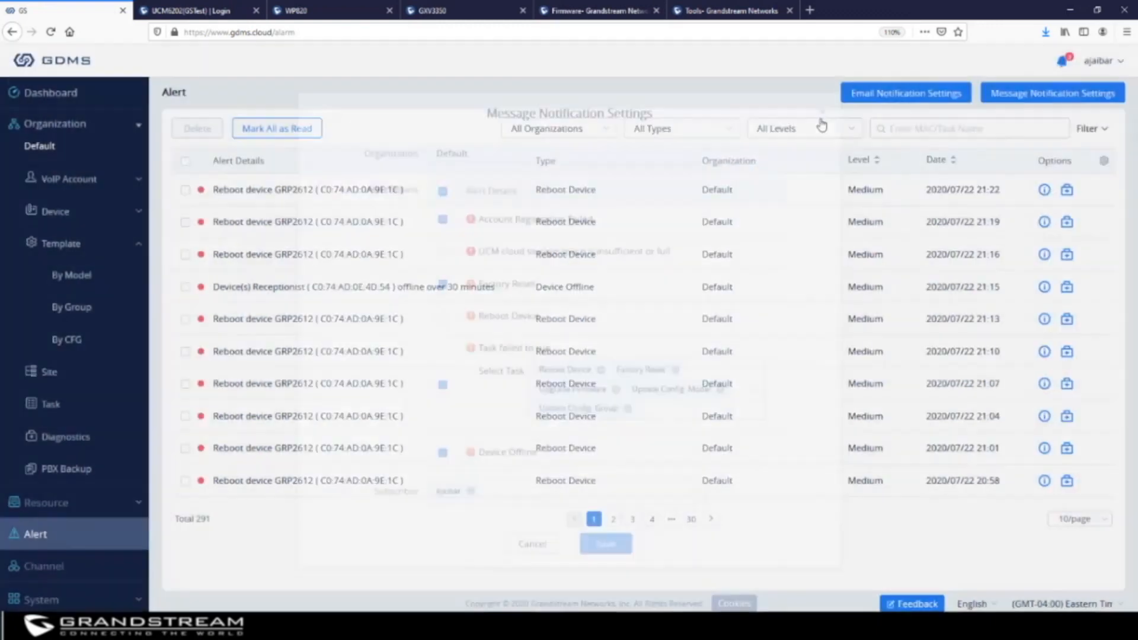
click(1064, 62)
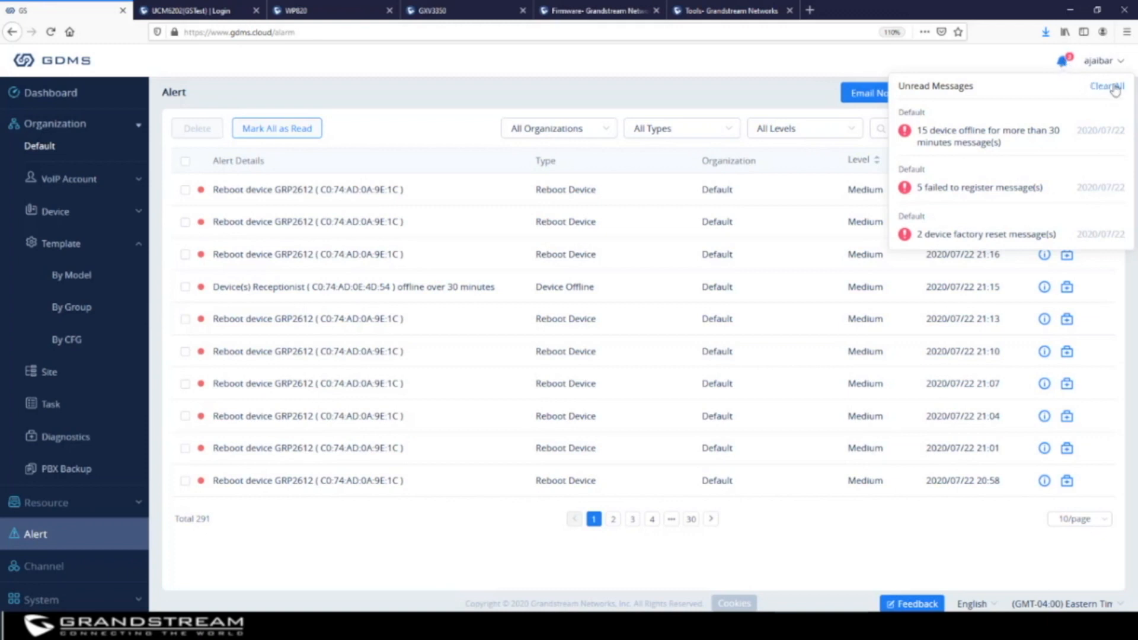
Clear unread alerts and enable notifications for device reboots and low UCM cloud storage
click(1114, 88)
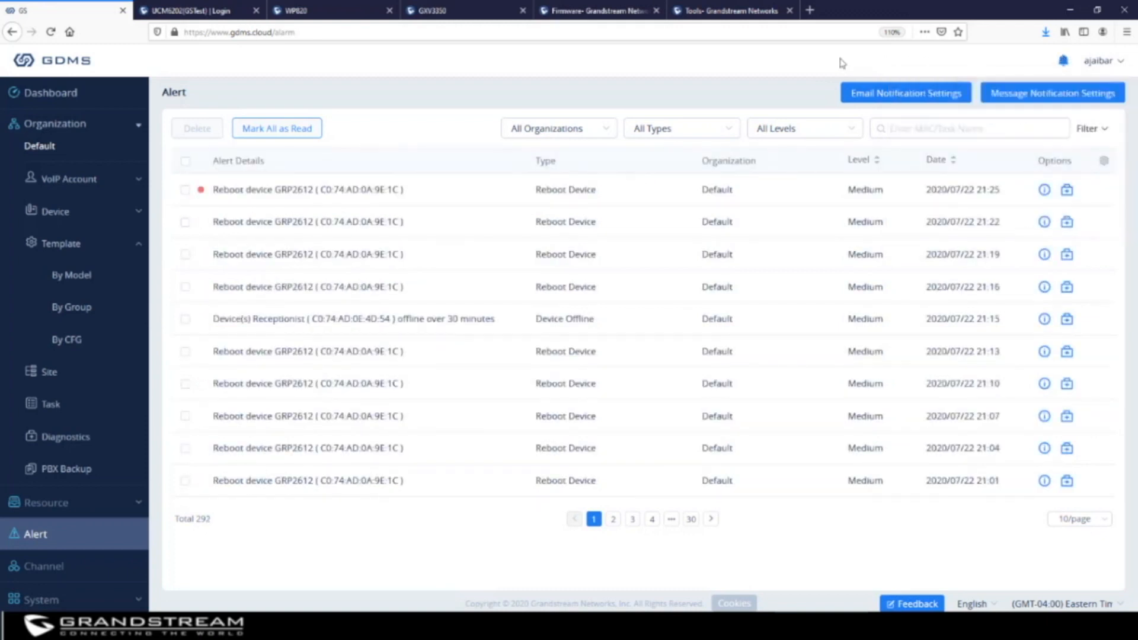
click(1045, 97)
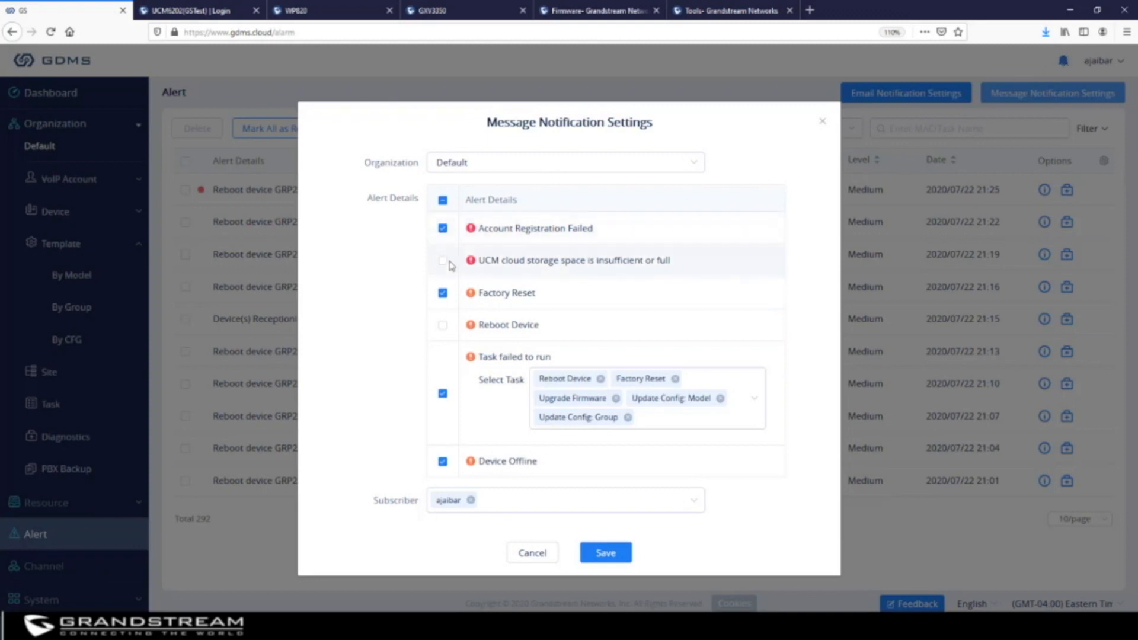
click(444, 325)
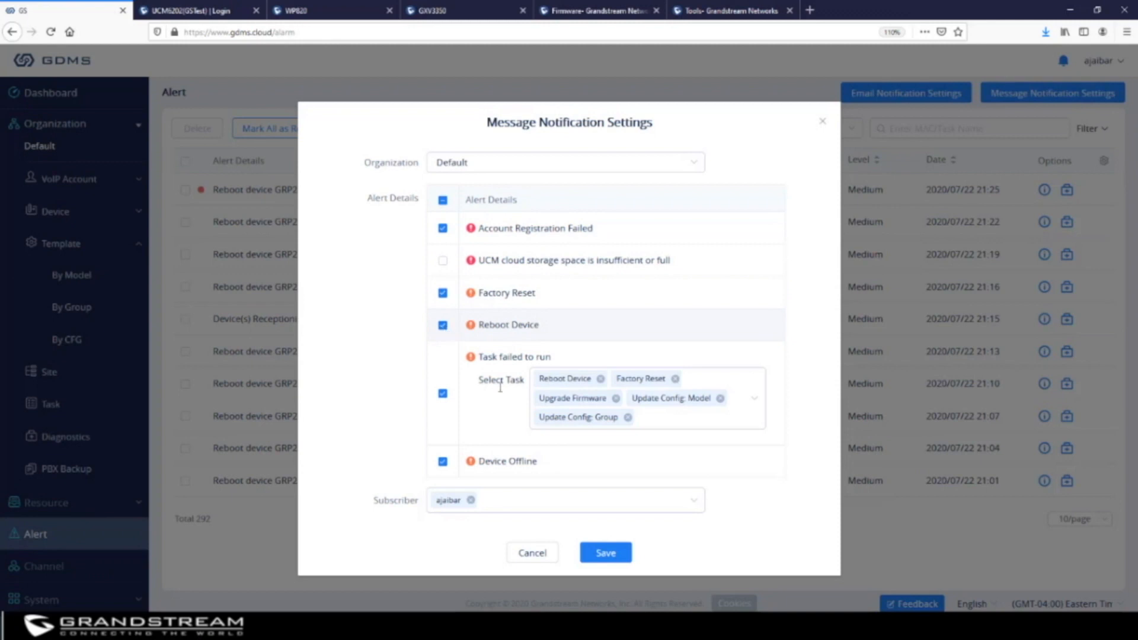
click(443, 263)
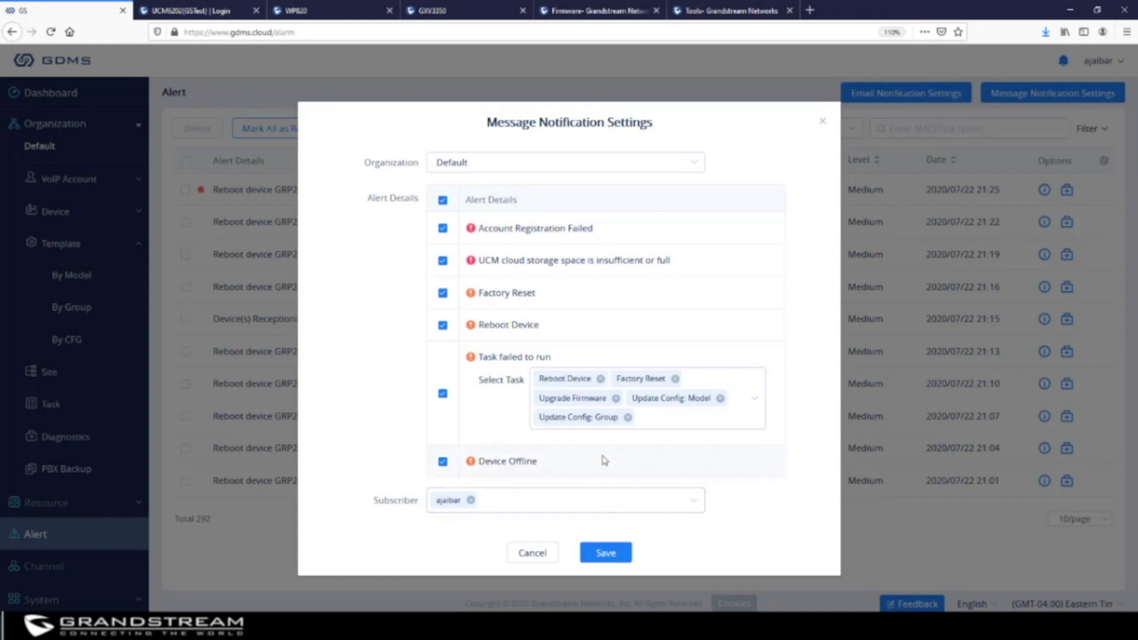
Remove the subscriber from alert notifications and save the message notification settings
click(587, 508)
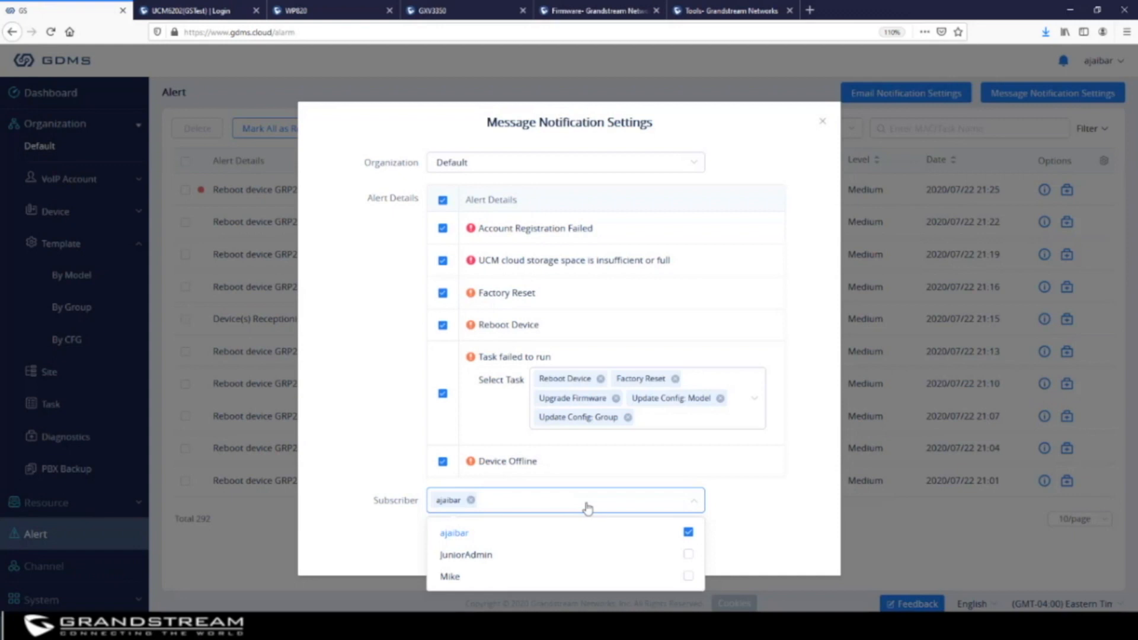
click(470, 500)
click(812, 498)
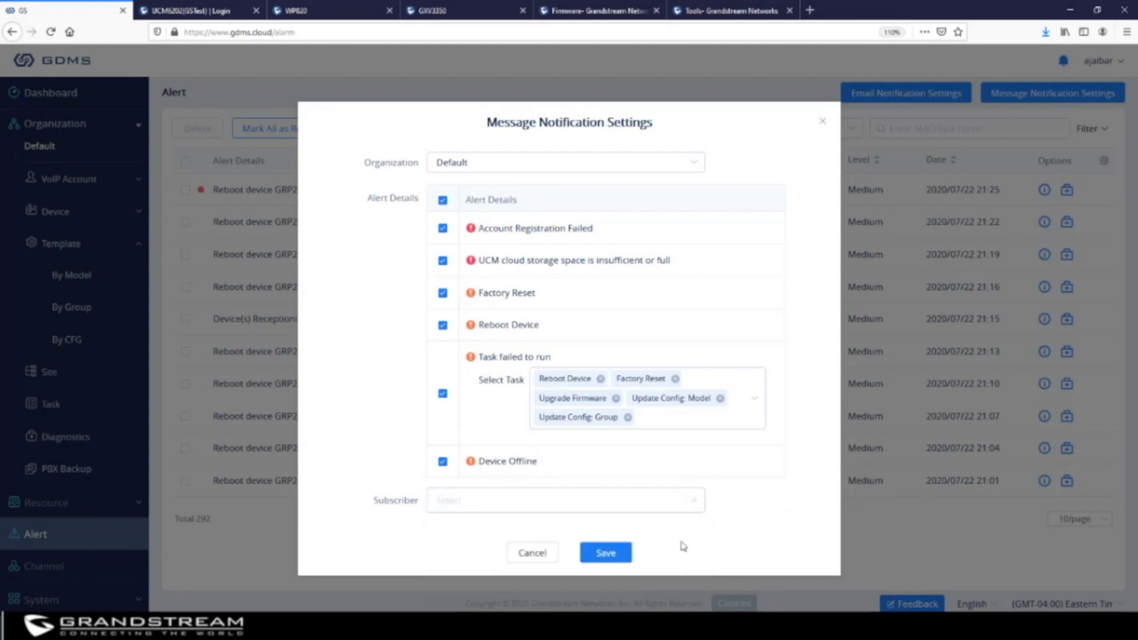
click(605, 553)
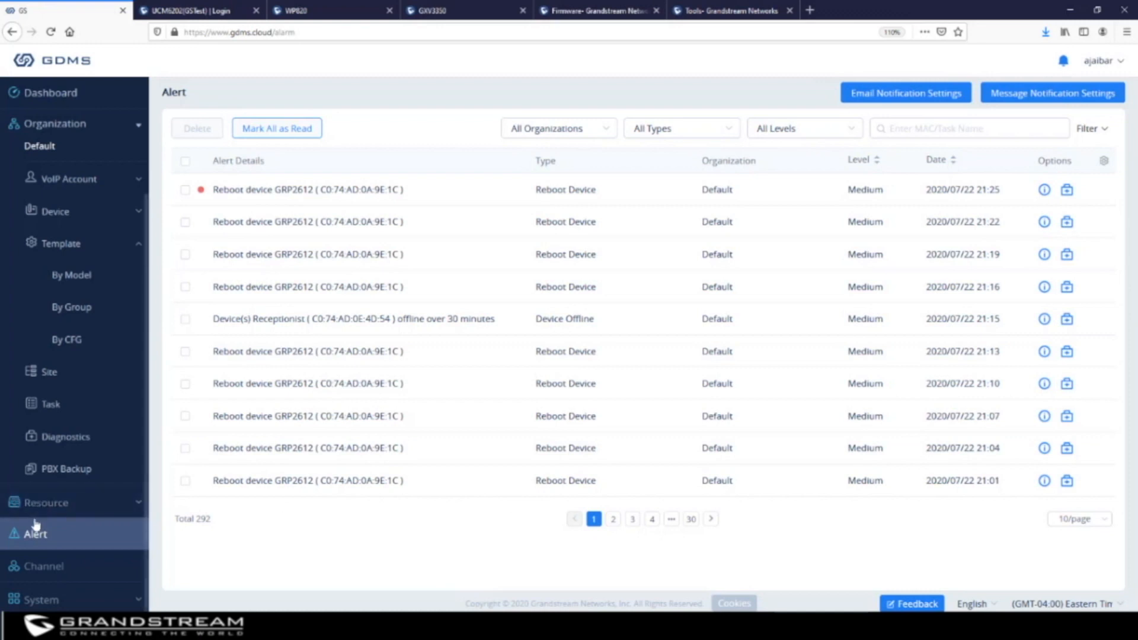
Go to the Channel page's Subchannel list, which shows the single subchannel G5
click(58, 567)
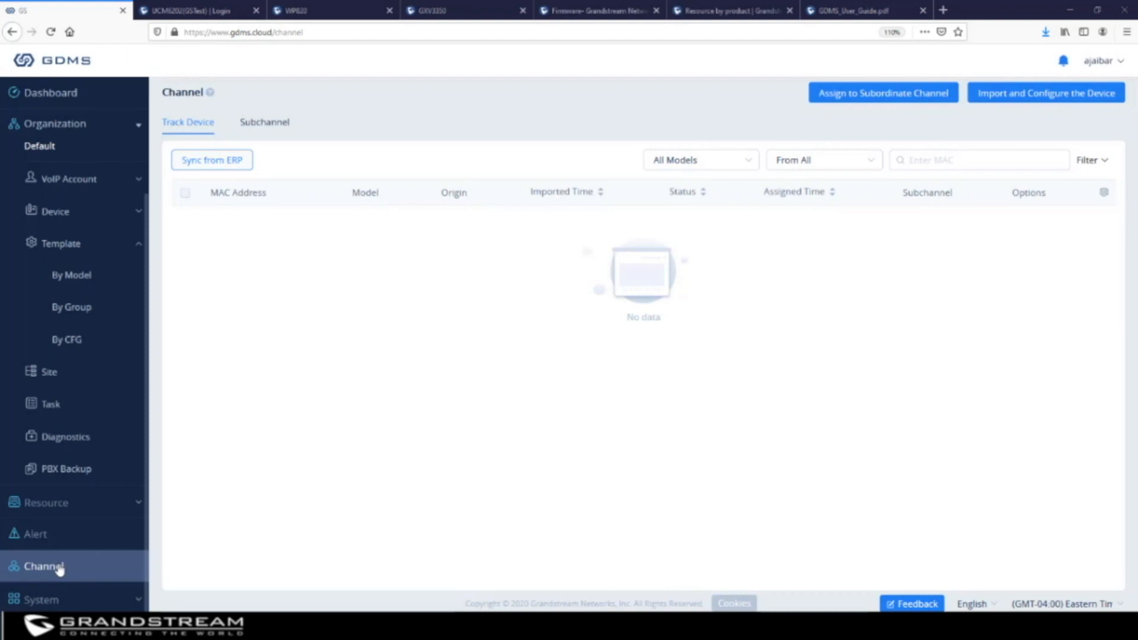
click(260, 125)
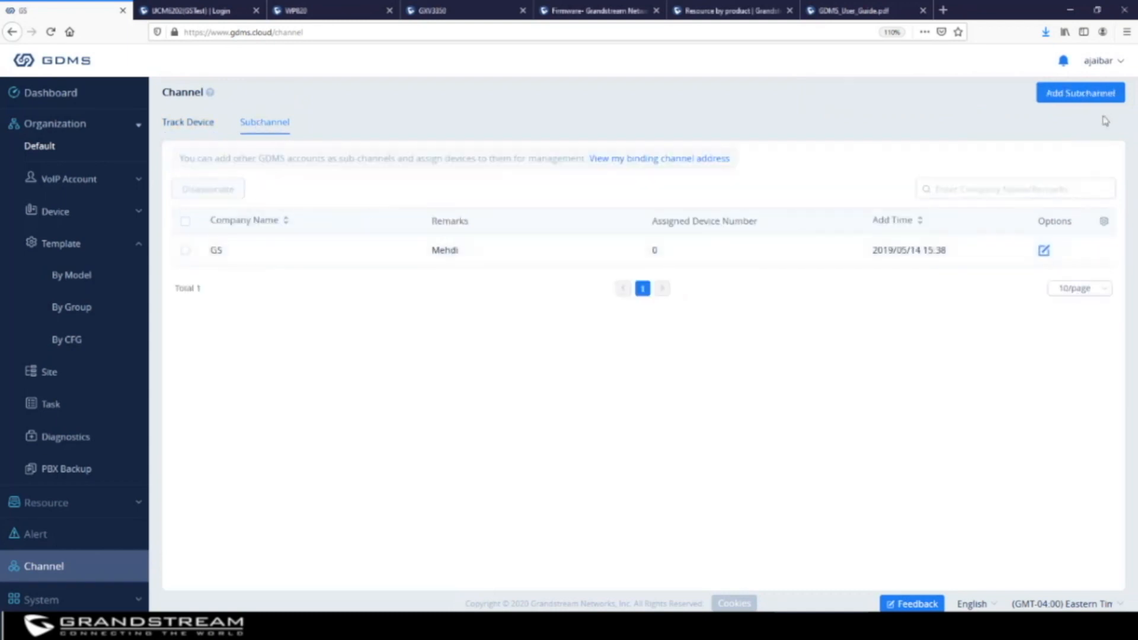
Copy this account's binding channel address URL from the binding address window
click(1090, 94)
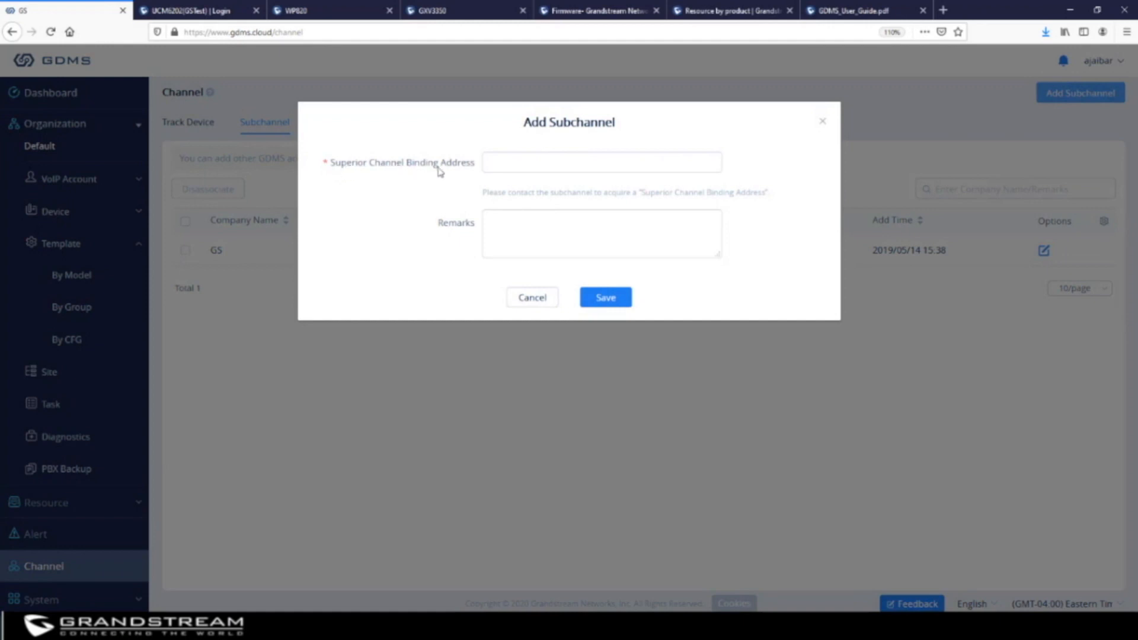
click(822, 122)
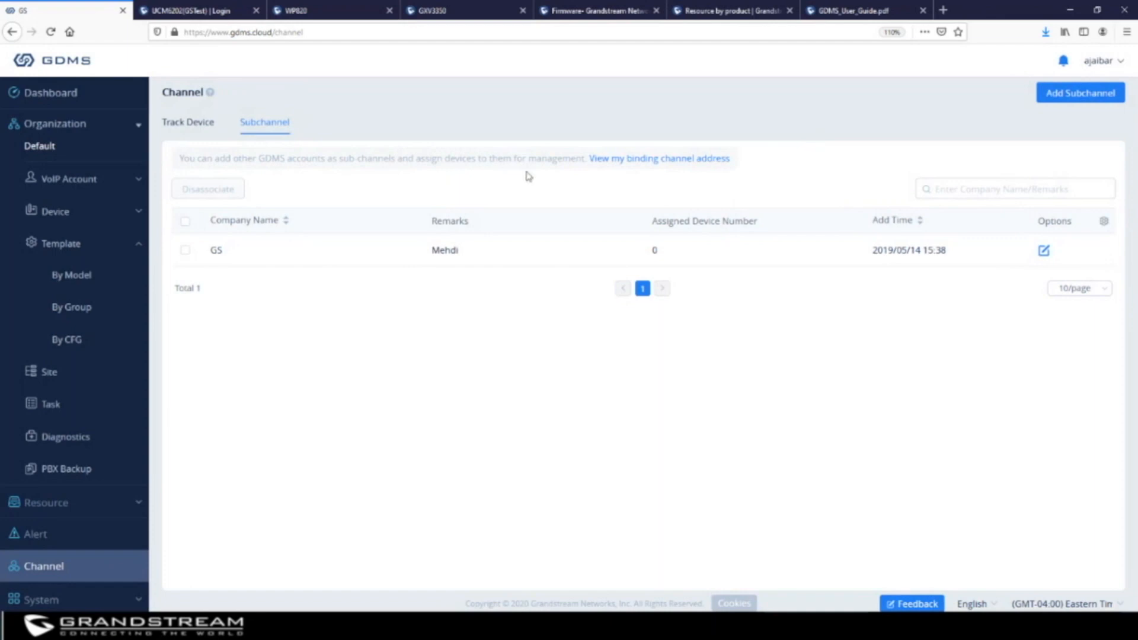
click(643, 168)
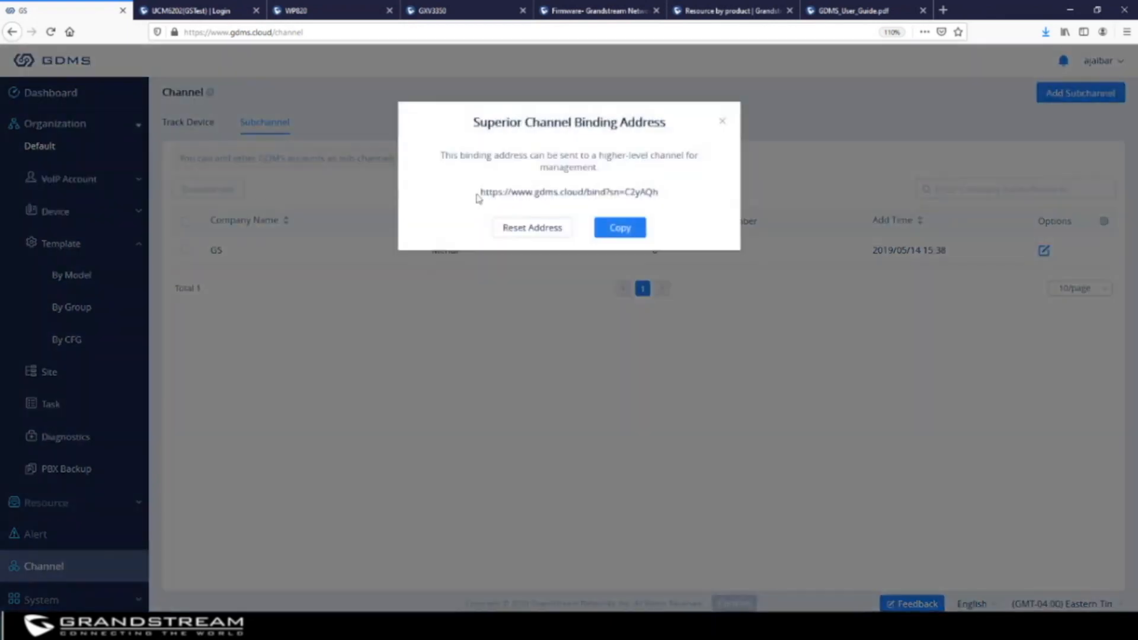
drag(481, 191, 658, 191)
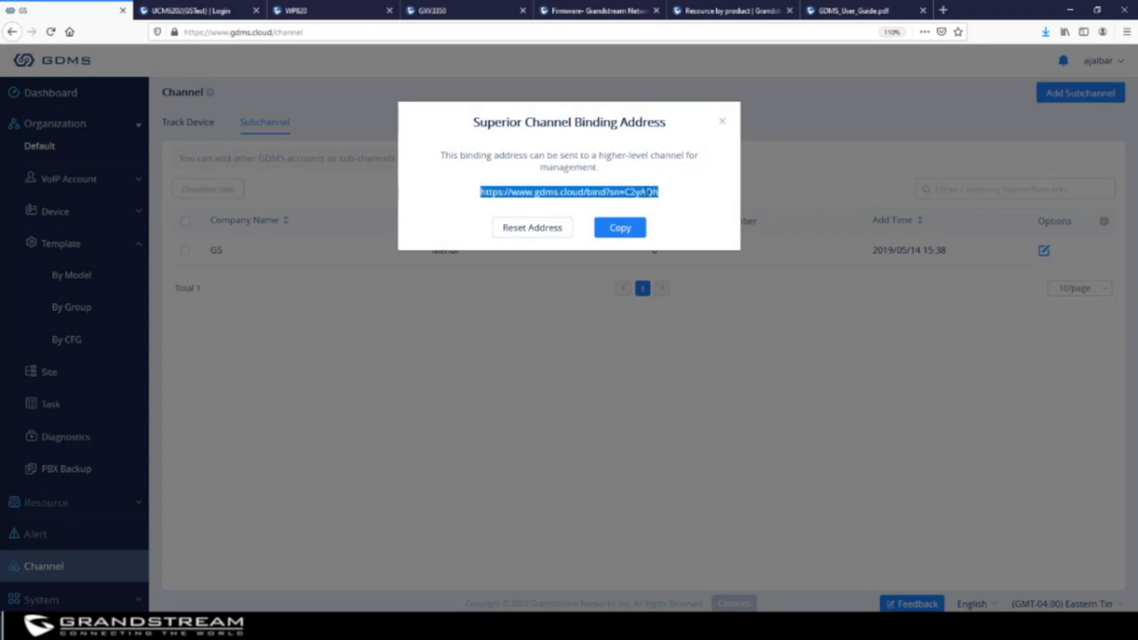
right_click(656, 192)
click(676, 282)
click(724, 123)
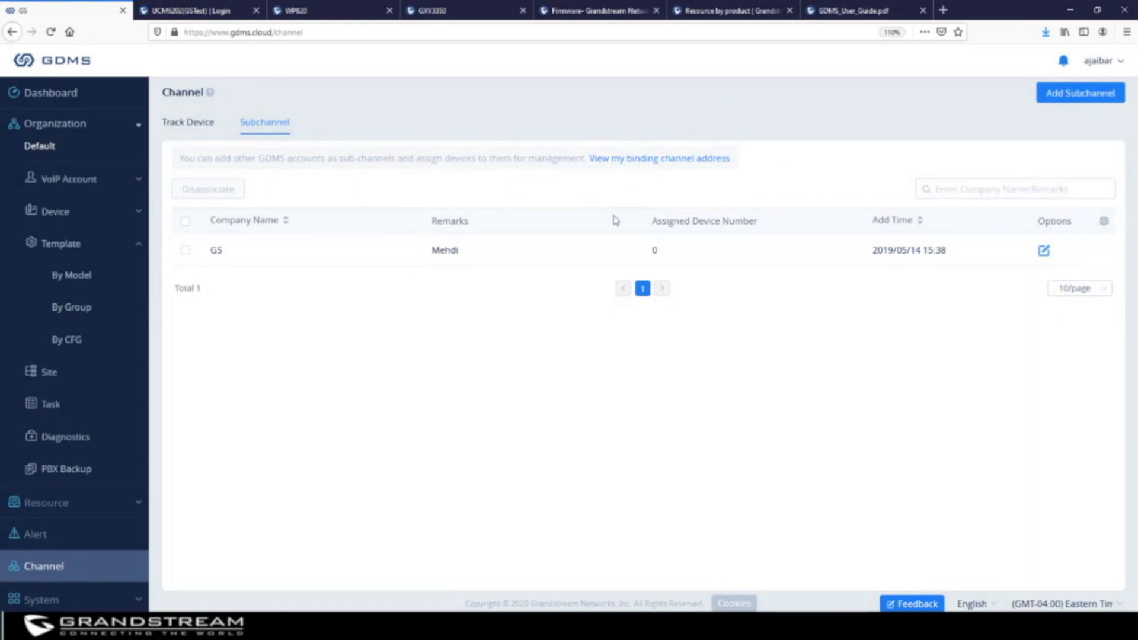
Save a new subchannel with the pasted binding address and remark 'xyz', then show Track Device
click(1095, 93)
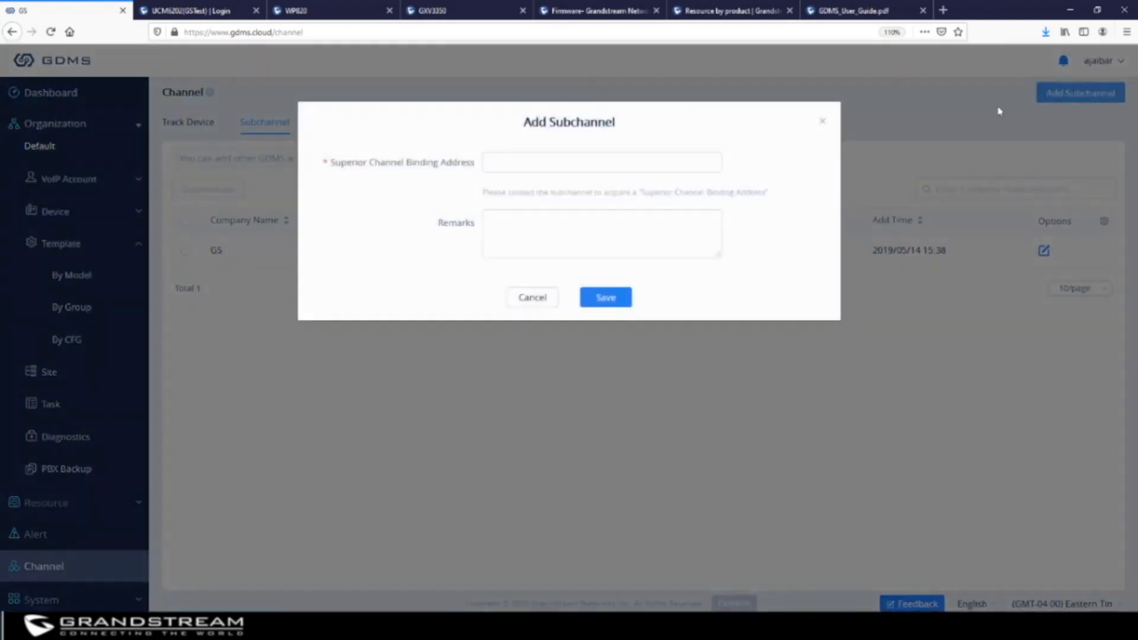
right_click(537, 166)
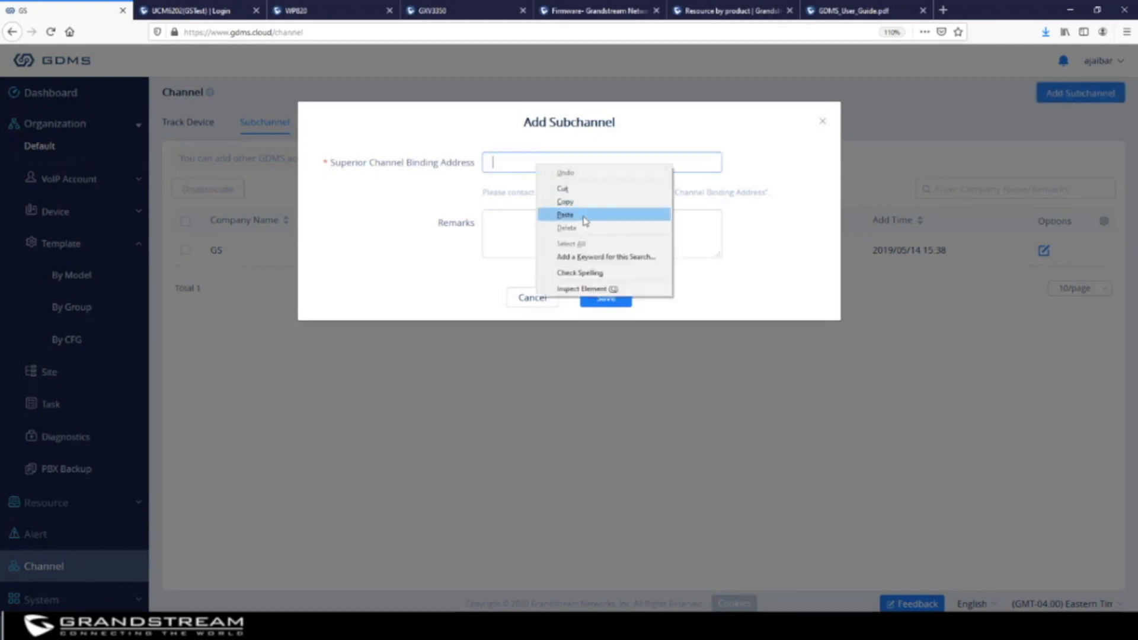
click(586, 221)
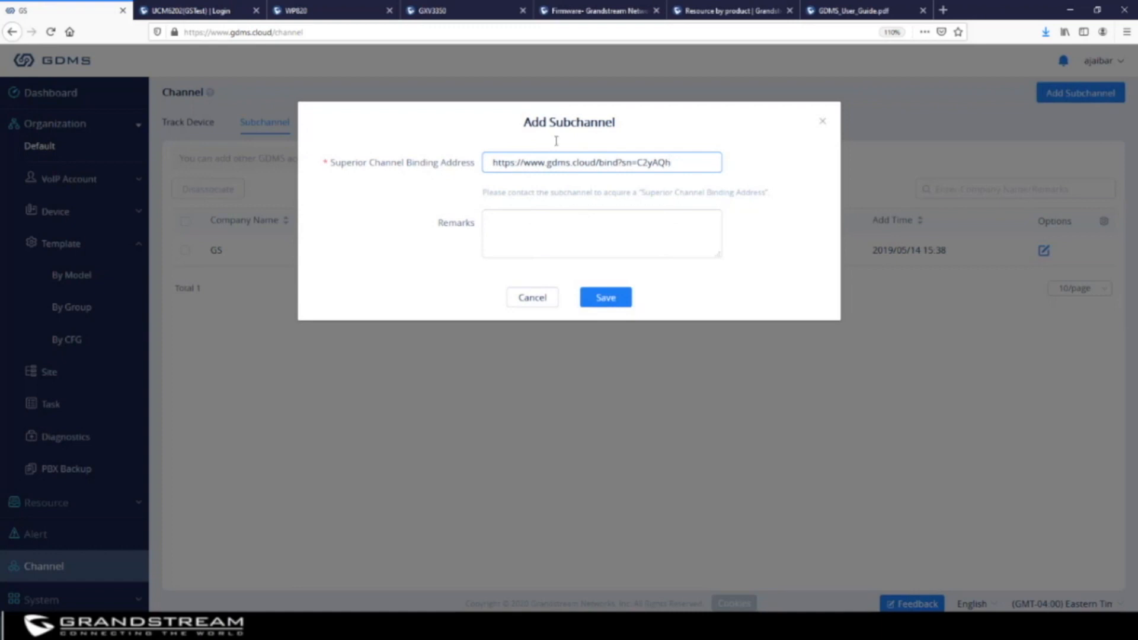
click(571, 229)
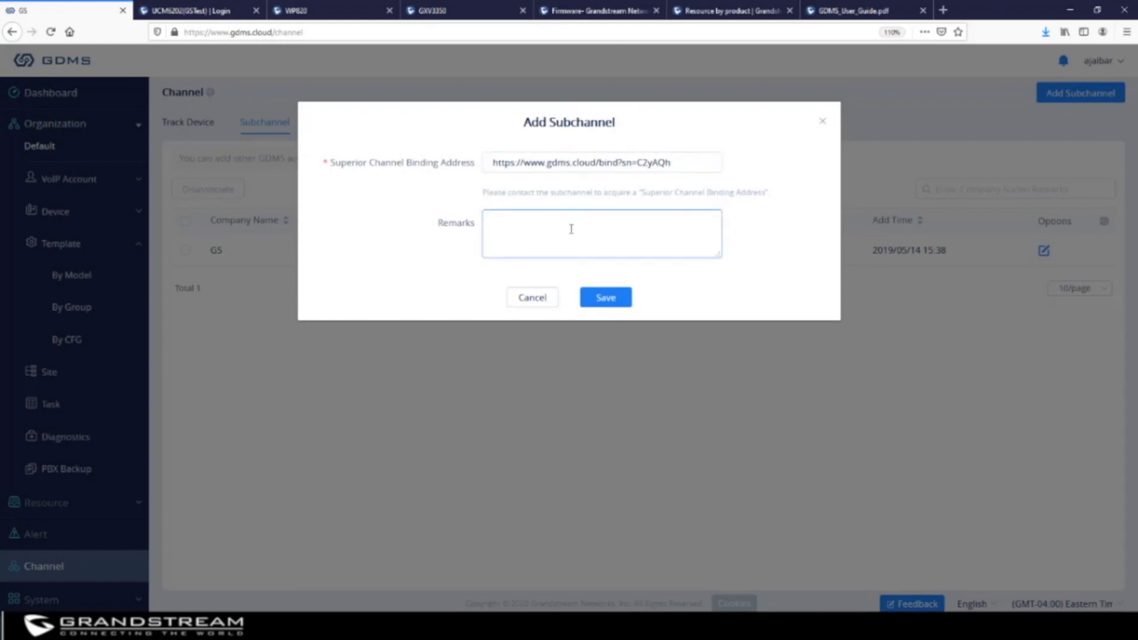
text(xyz)
click(610, 297)
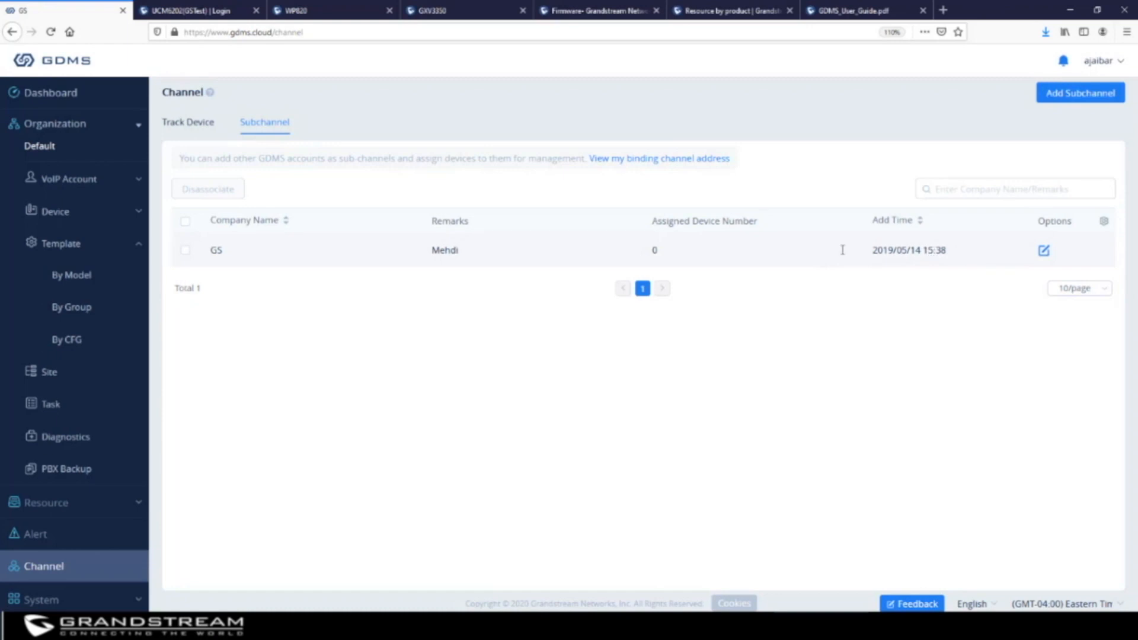
click(177, 125)
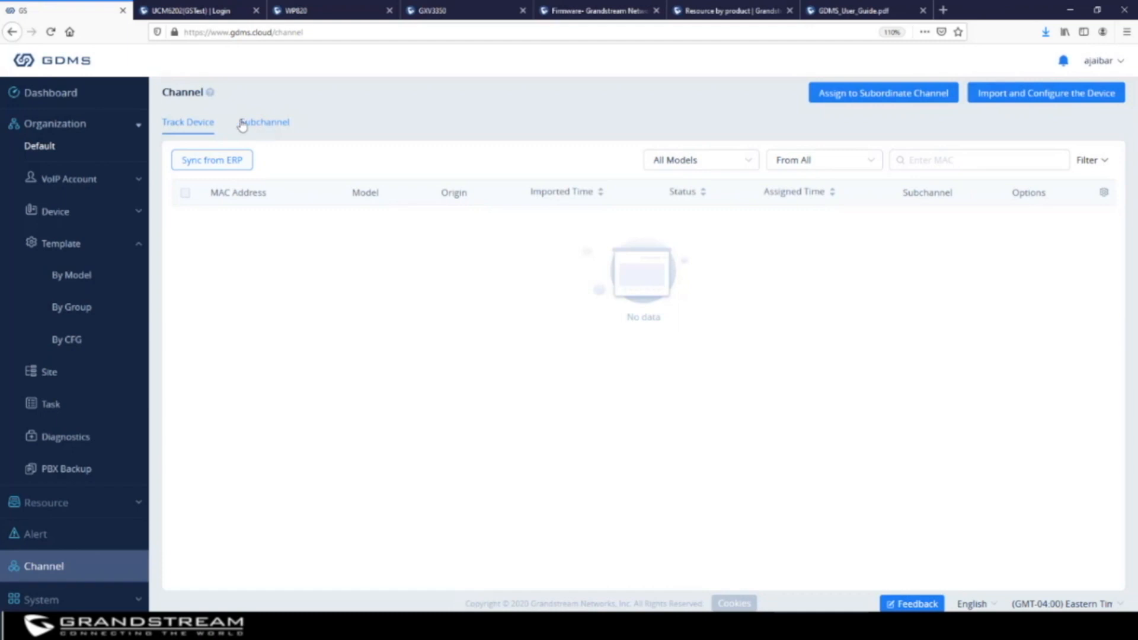
Navigate to System > User and show the Organization list
click(57, 601)
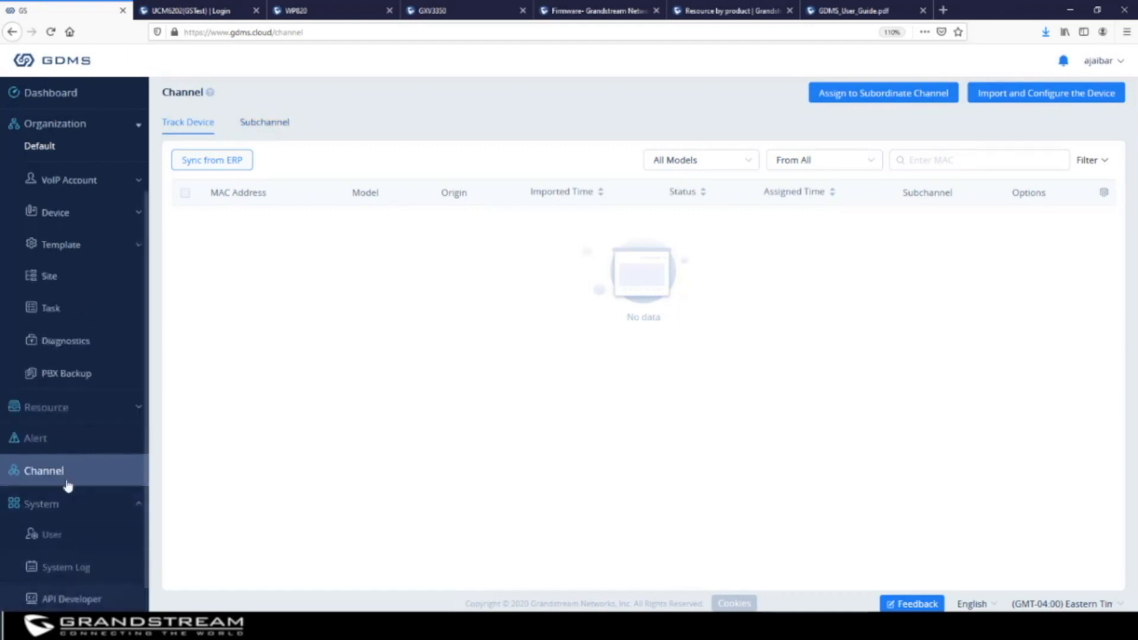
click(51, 535)
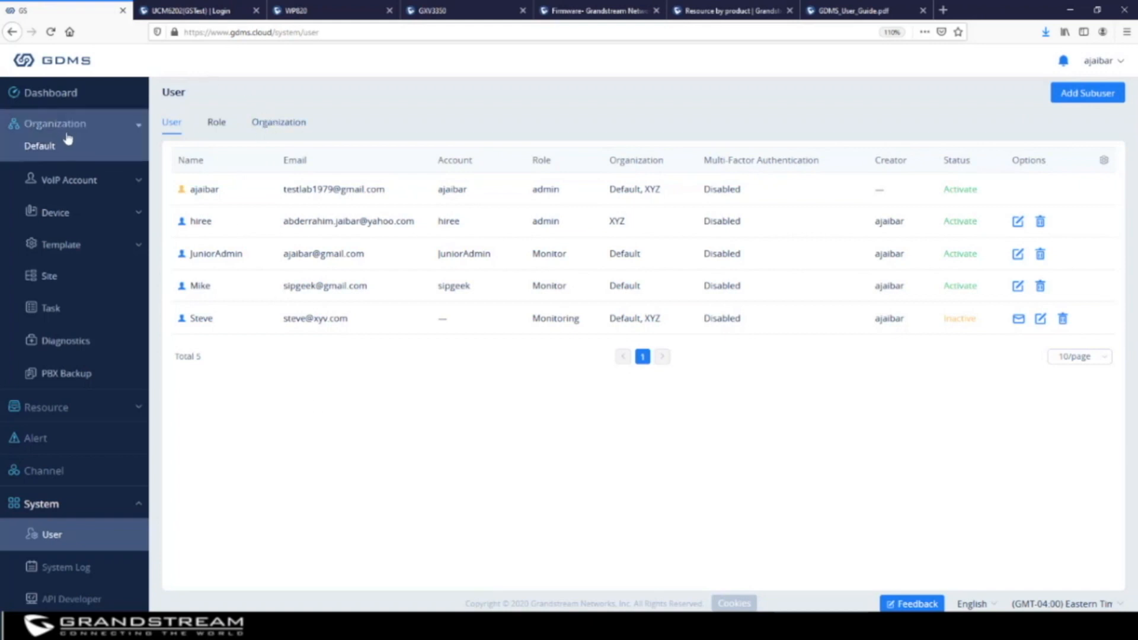
click(33, 145)
click(274, 126)
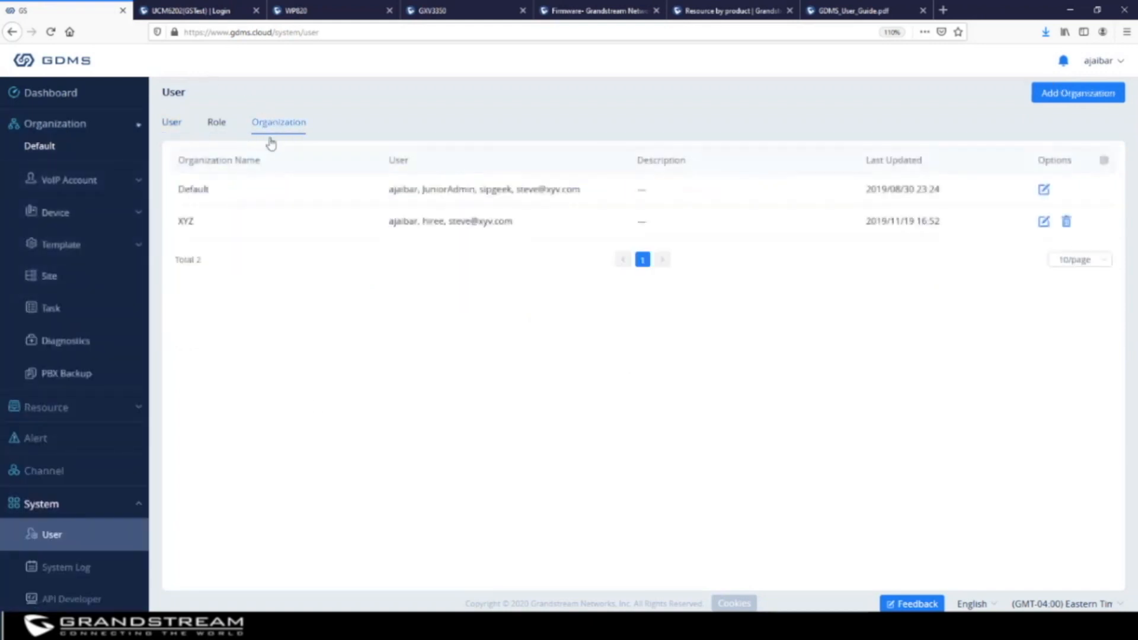
Start a new organization named ABC and assign a second user to it
click(1077, 95)
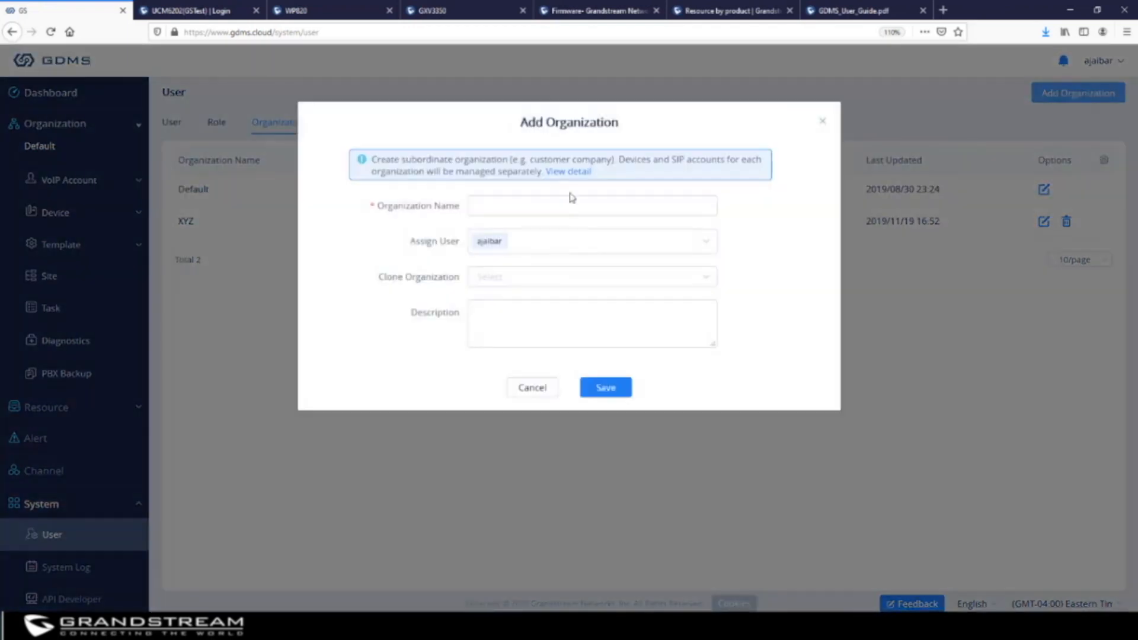
click(550, 210)
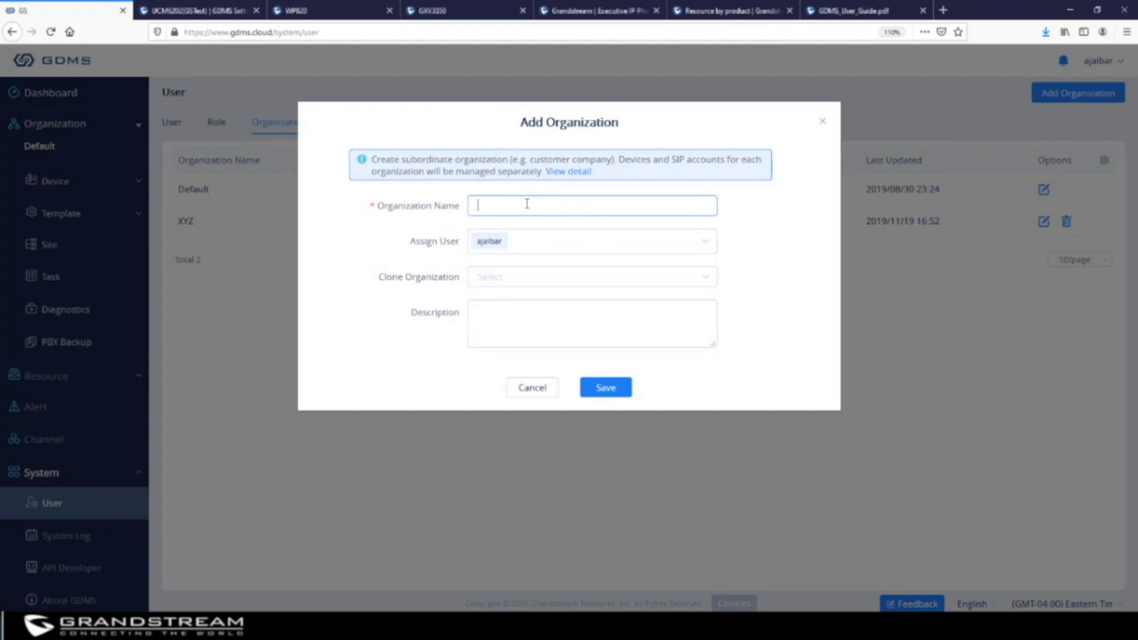
text(BAC)
key(BackSpace)
key(BackSpace)
key(BackSpace)
text(ABC)
click(707, 244)
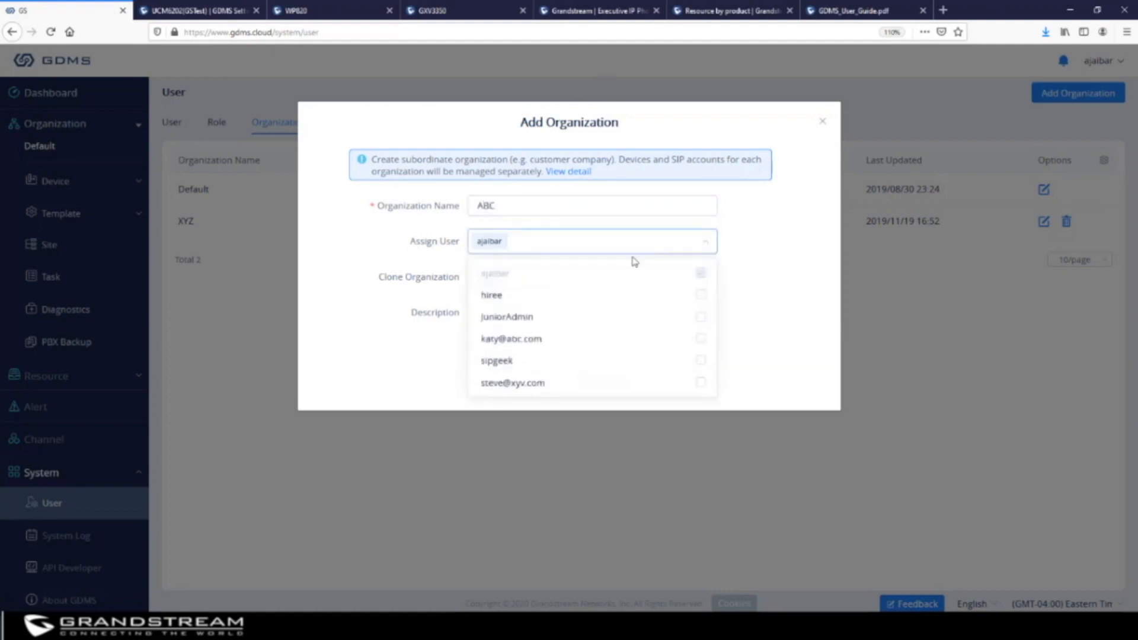
click(523, 320)
click(771, 285)
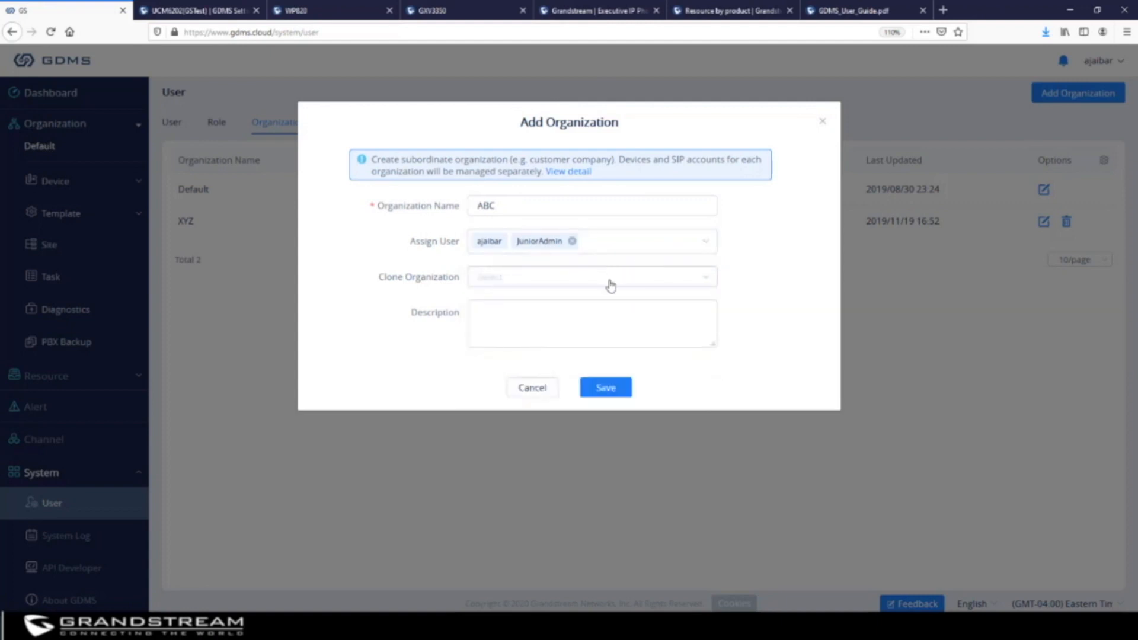
Clone XYZ's SIP Account and Server, Group Template and Model Template data
click(513, 282)
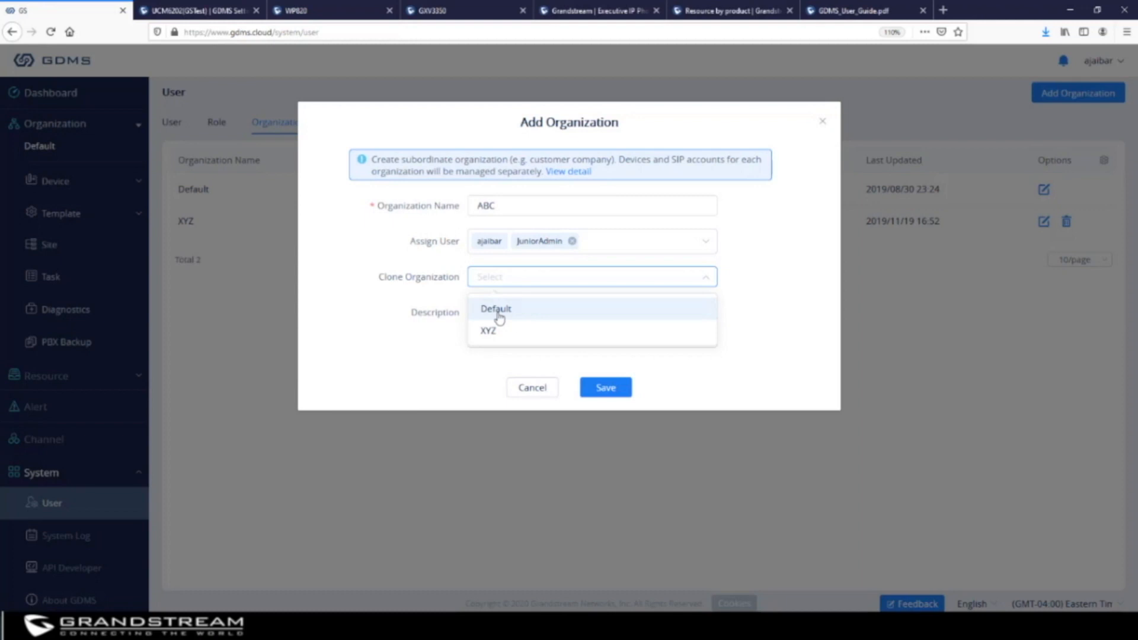
click(787, 259)
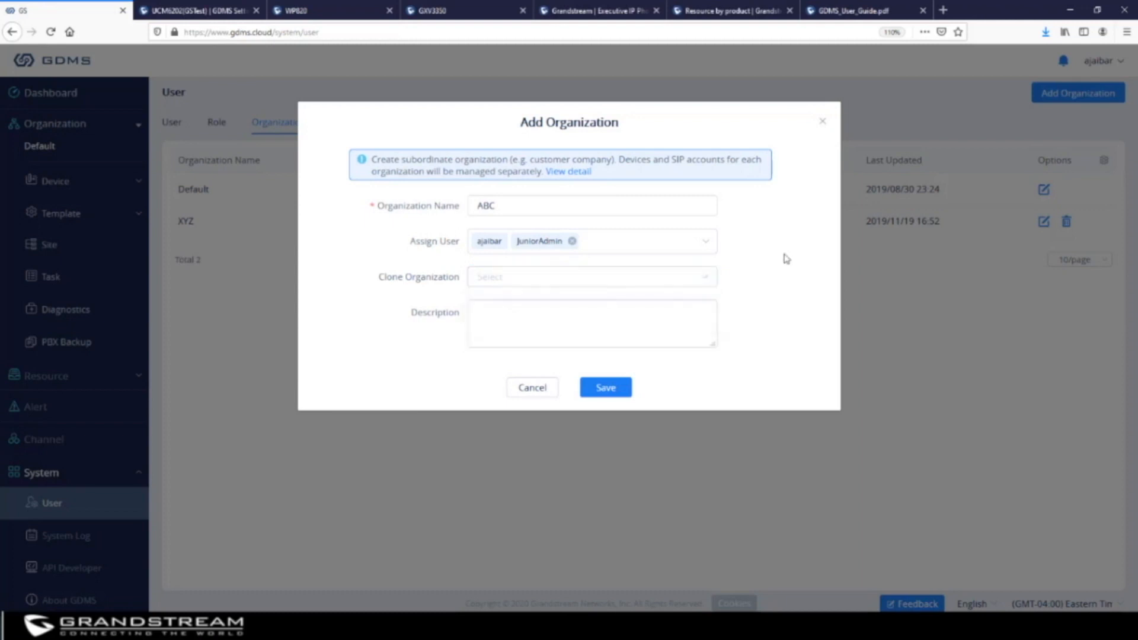
click(557, 282)
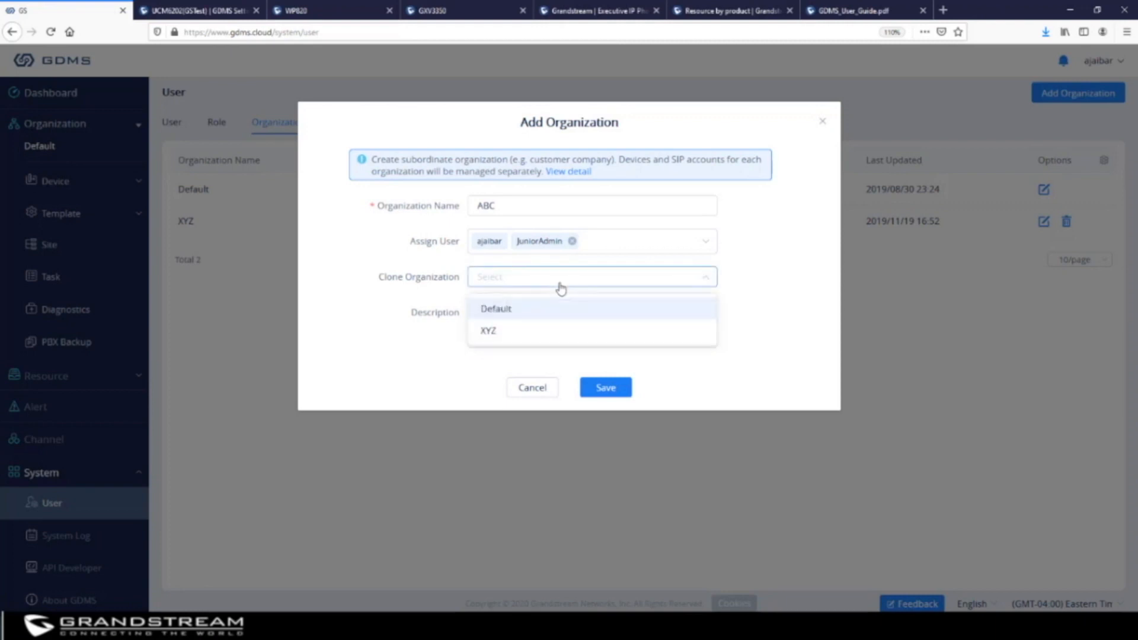
click(489, 335)
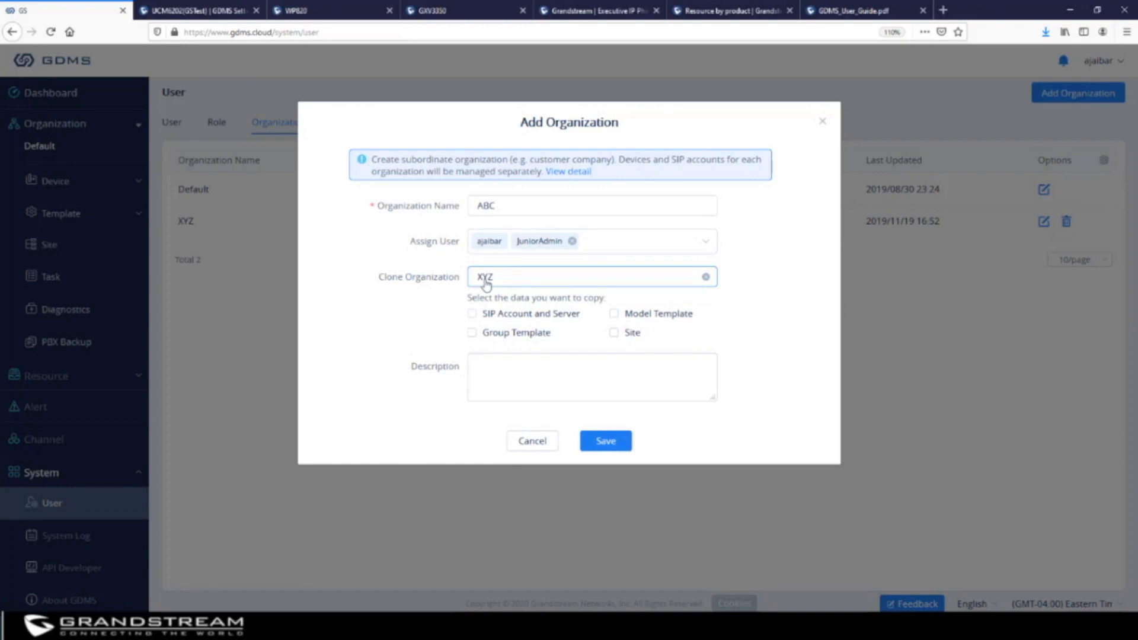
click(472, 315)
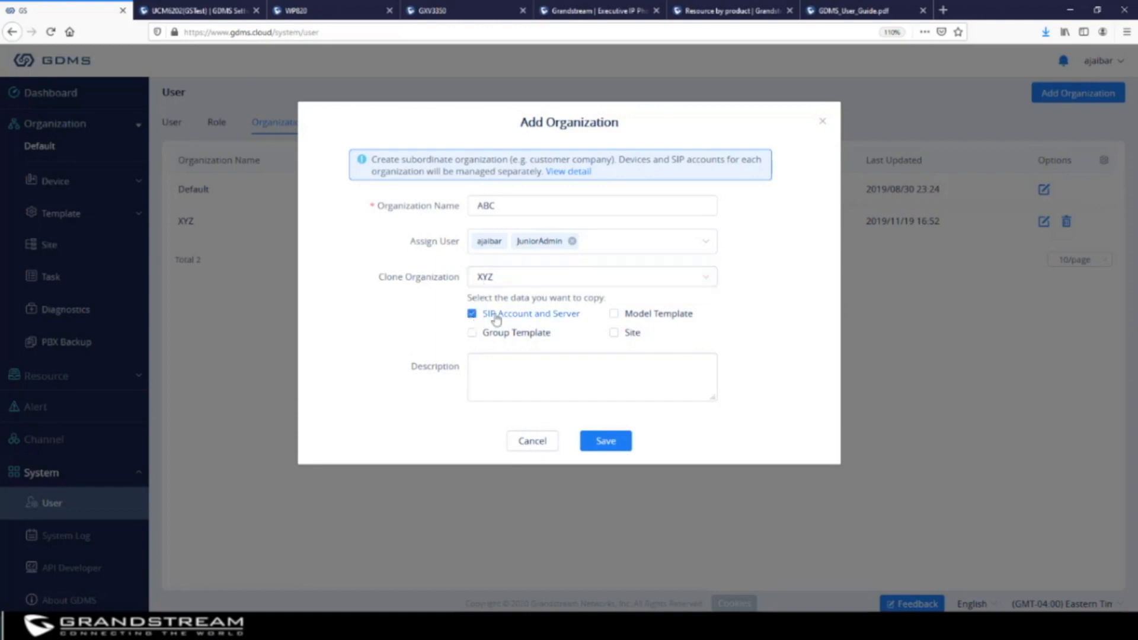
click(472, 334)
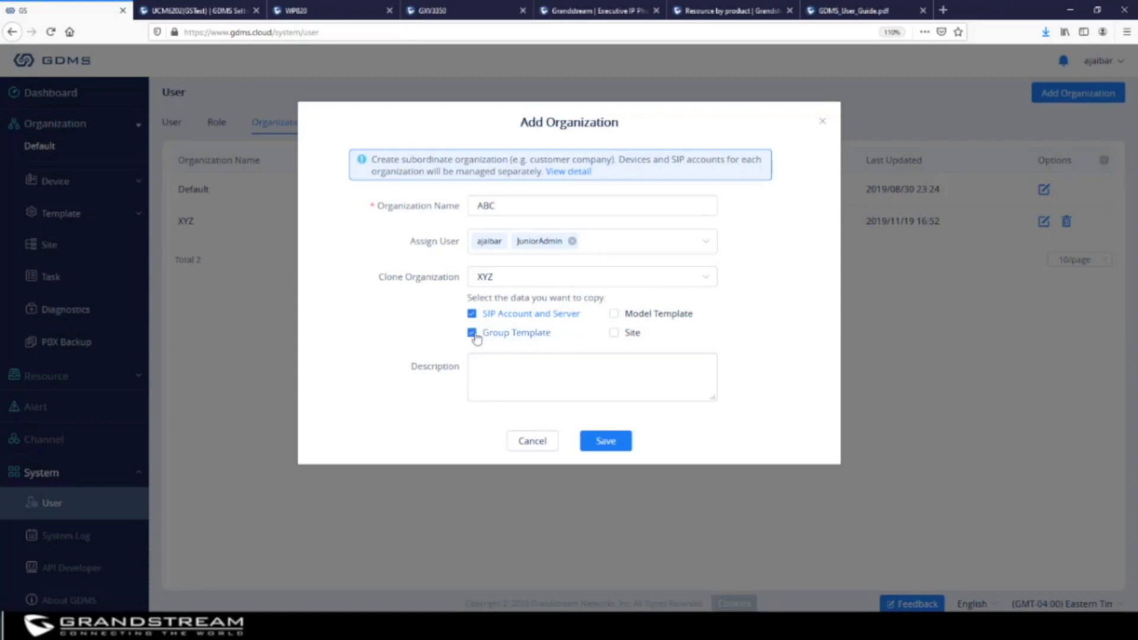
click(614, 316)
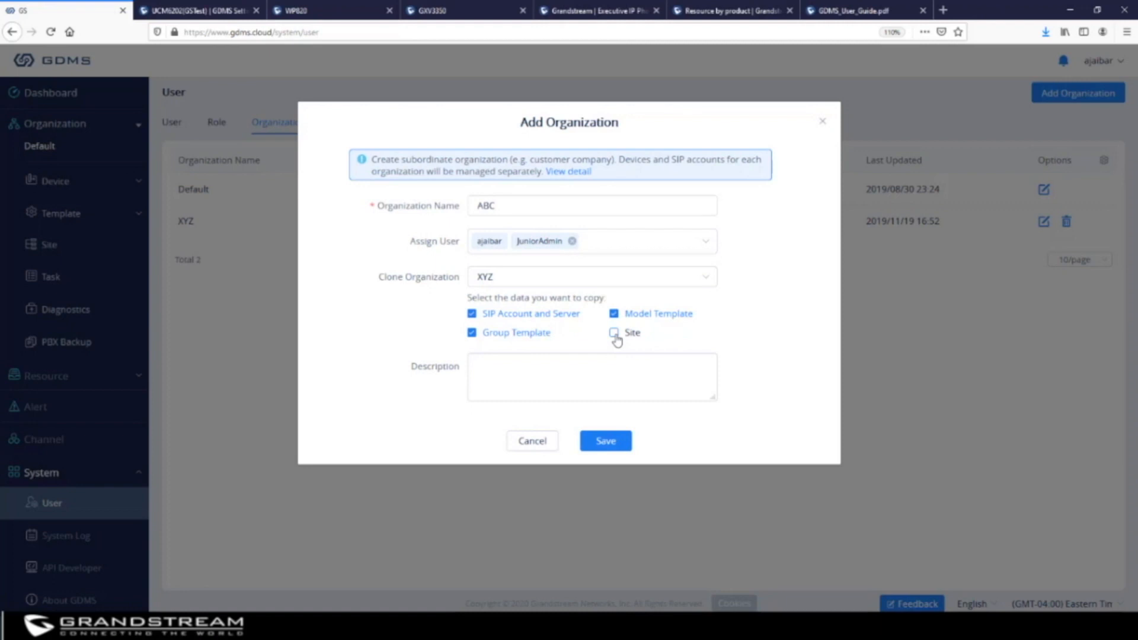
Describe the organization as 'Dallas, TX' and save ABC
click(537, 377)
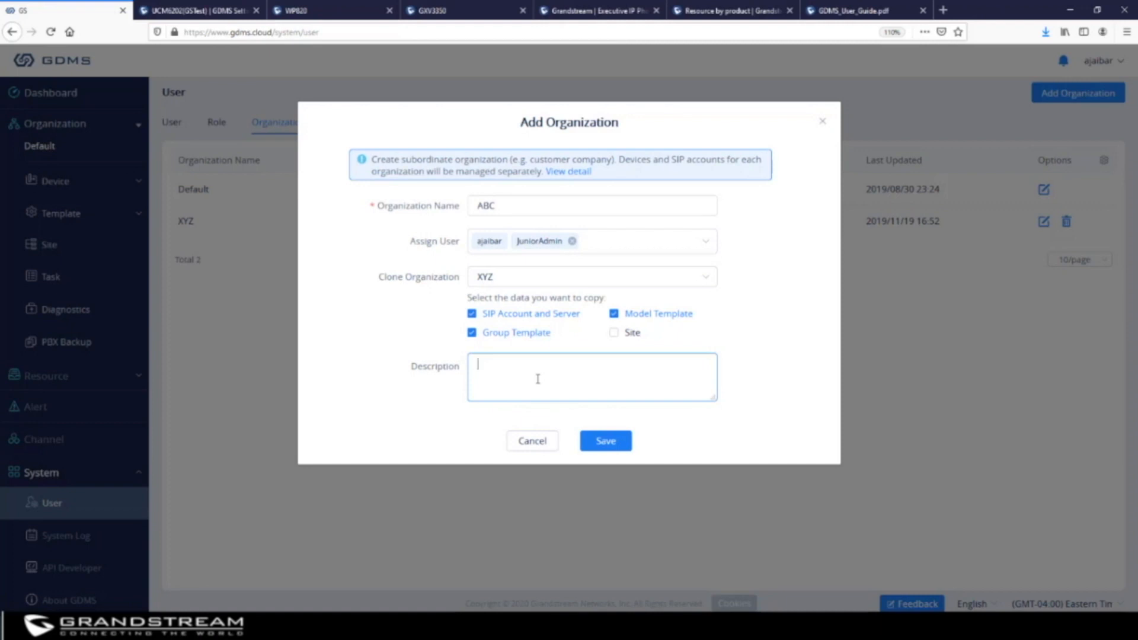
text(Dalls)
key(BackSpace)
text(as, TX)
click(601, 440)
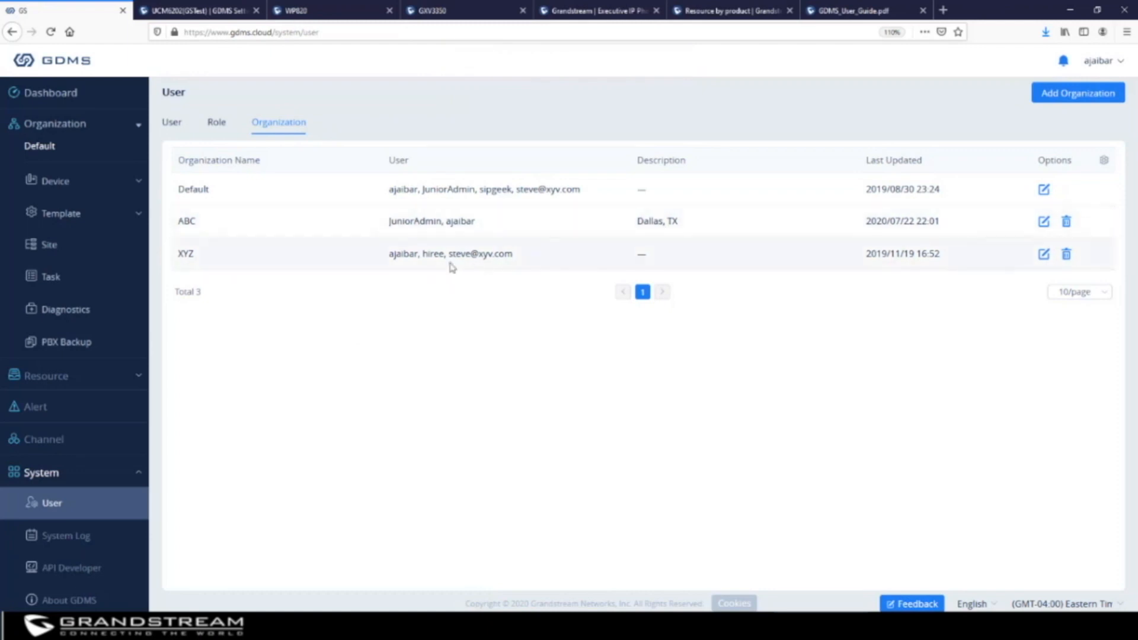
Switch to the ABC organization and show the Role list
click(140, 121)
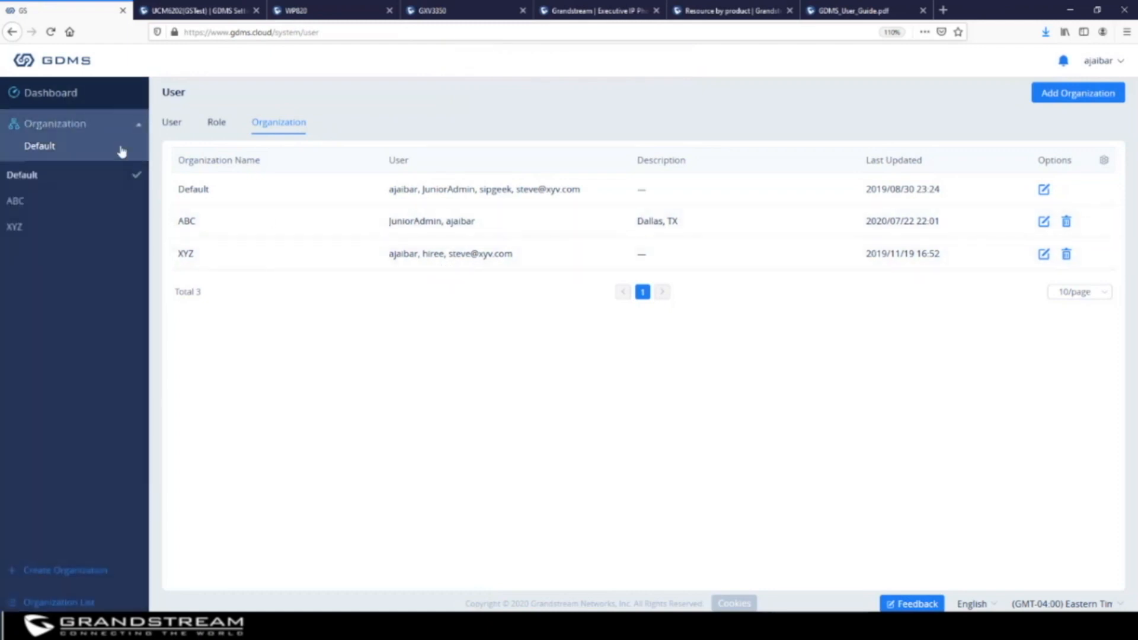
click(30, 208)
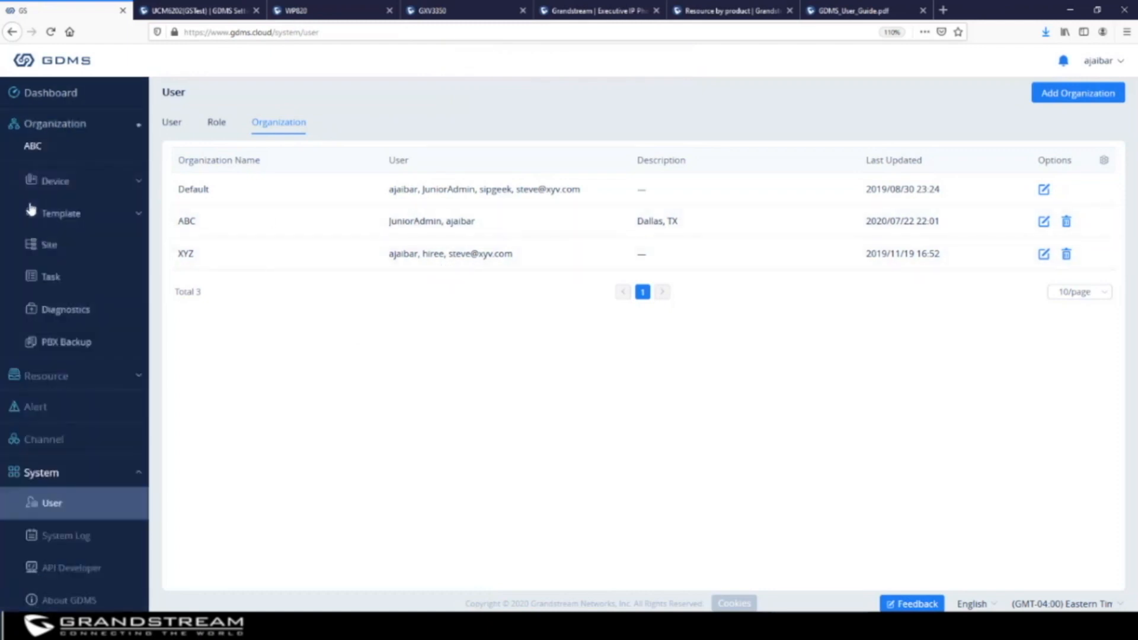
click(219, 126)
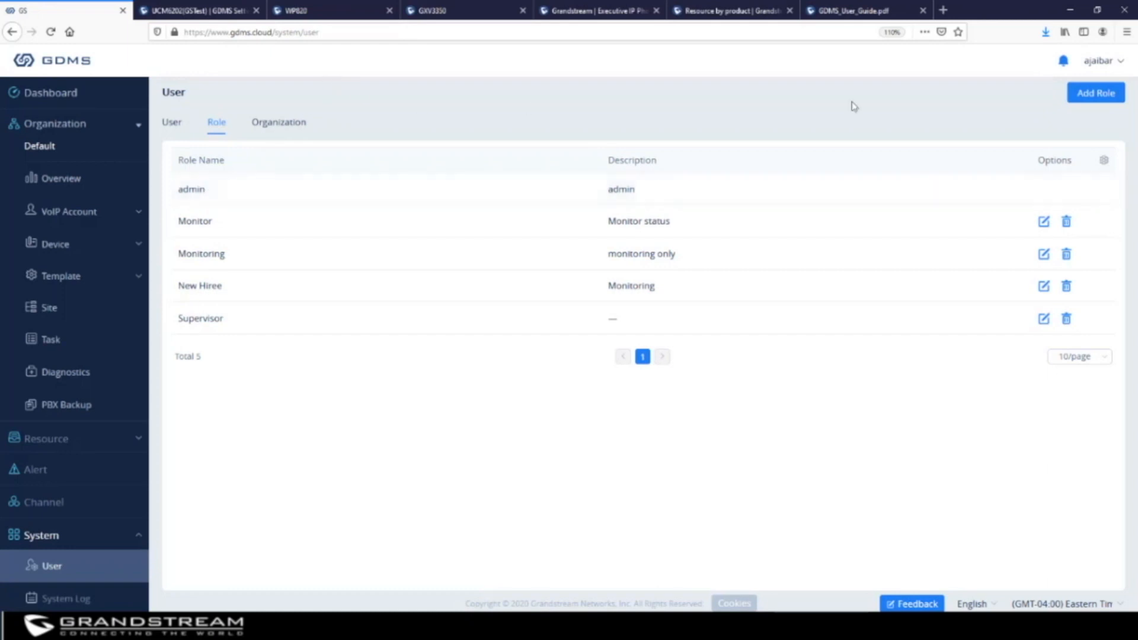
Start a new role, entering its name and the description 'Read only'
click(1096, 94)
click(310, 136)
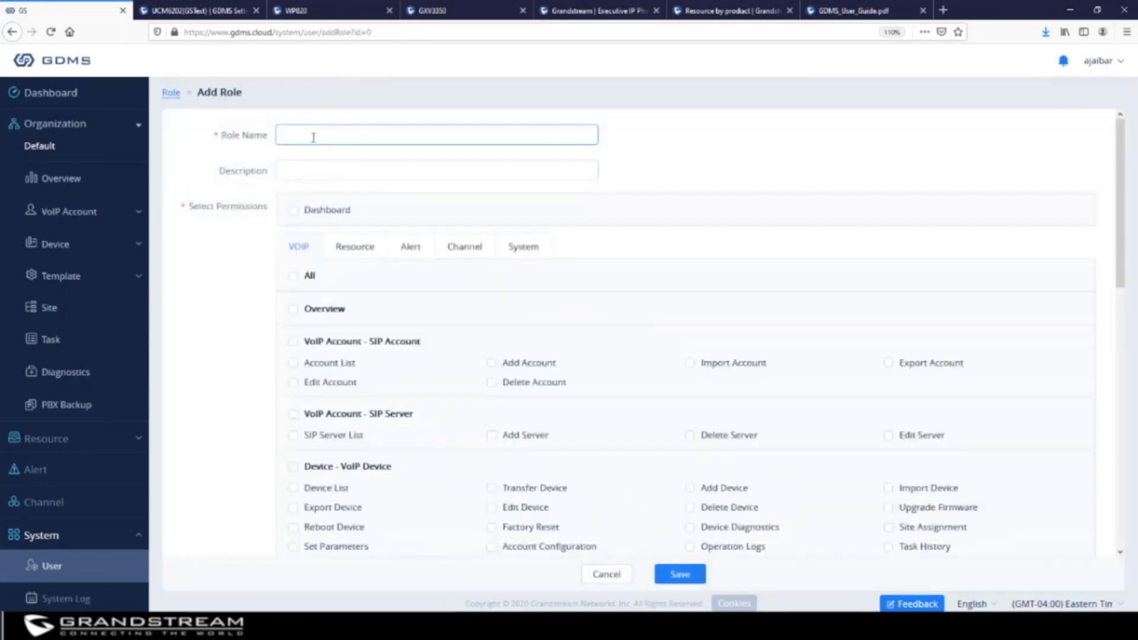
text(Monitor)
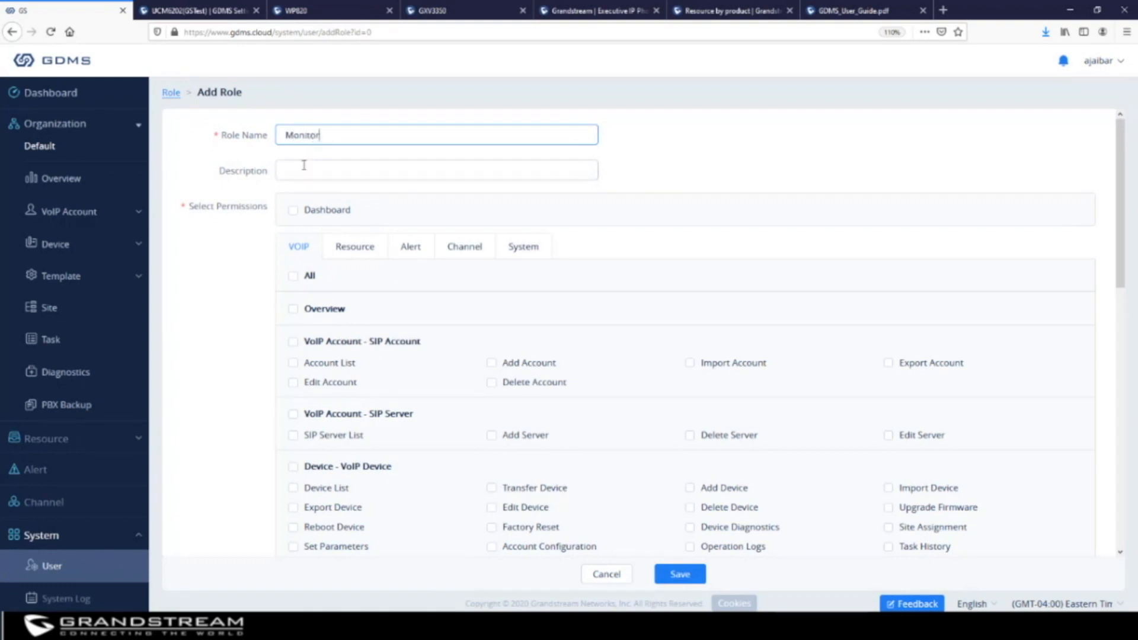
click(304, 166)
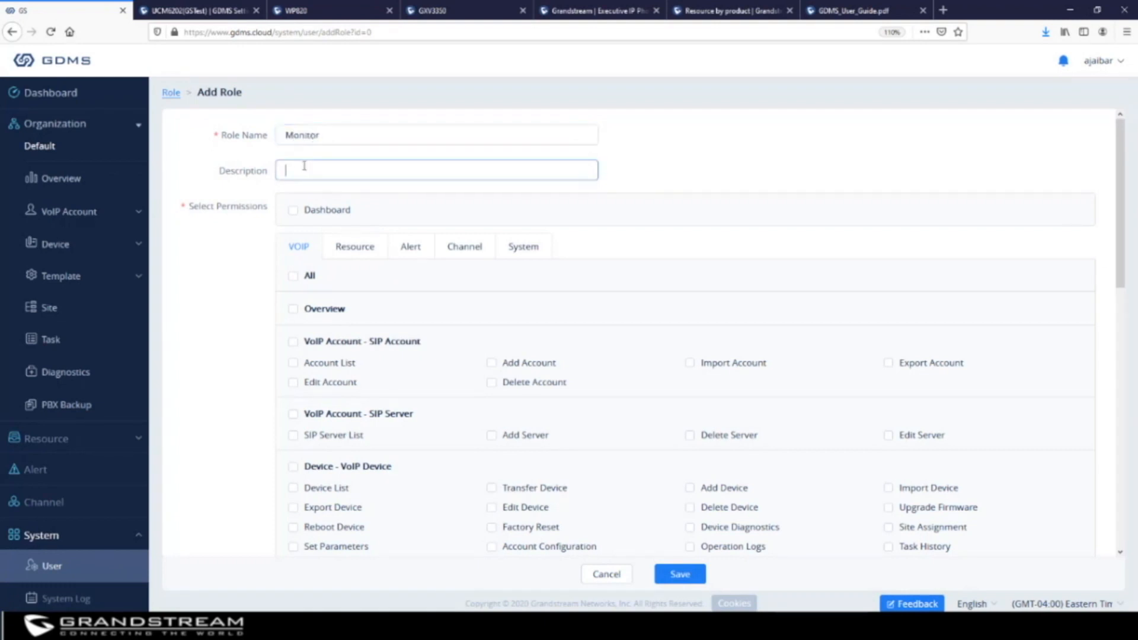
text(Read only)
Grant list-view permissions for SIP accounts, servers, VoIP and PBX devices, templates, configuration files, sites and tasks
click(292, 362)
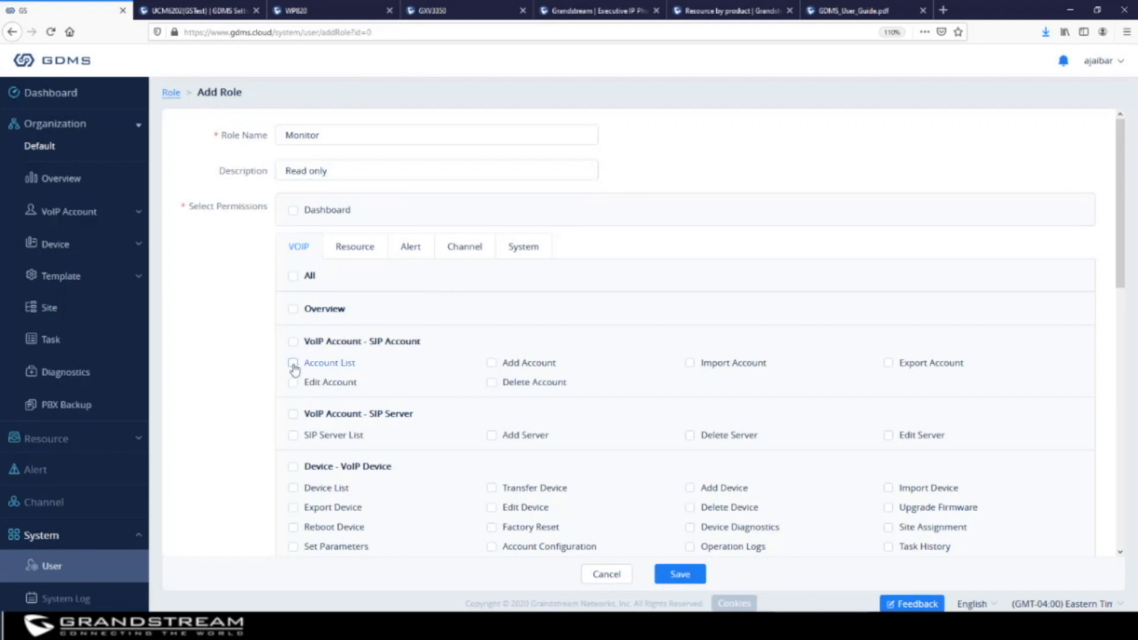
click(293, 436)
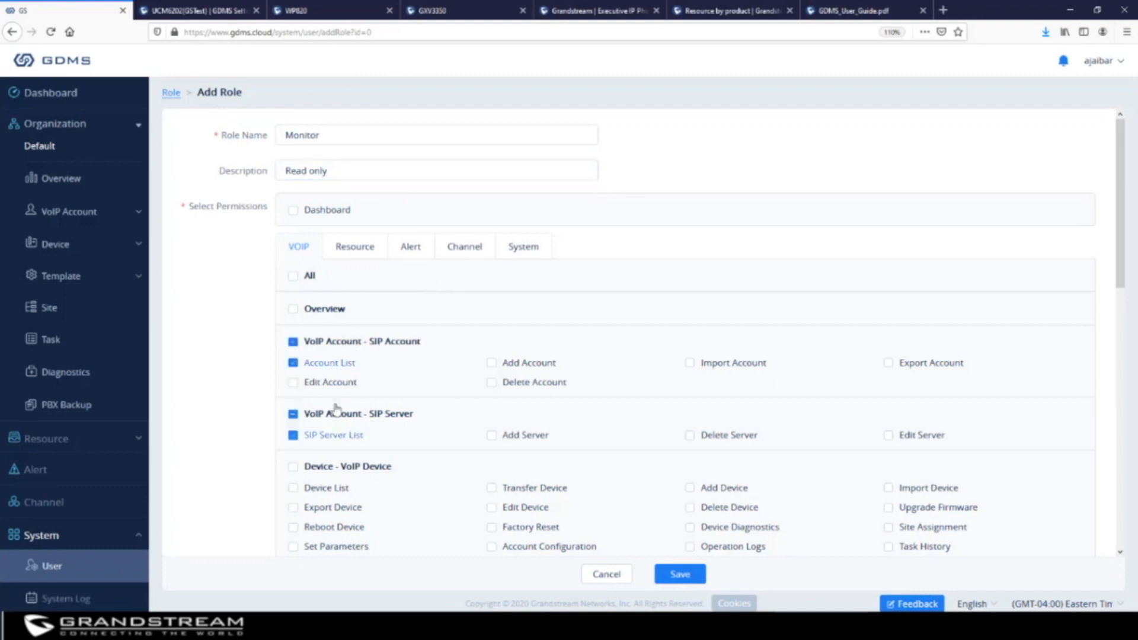
scroll(379, 385, down, 2)
scroll(381, 383, down, 1)
click(292, 345)
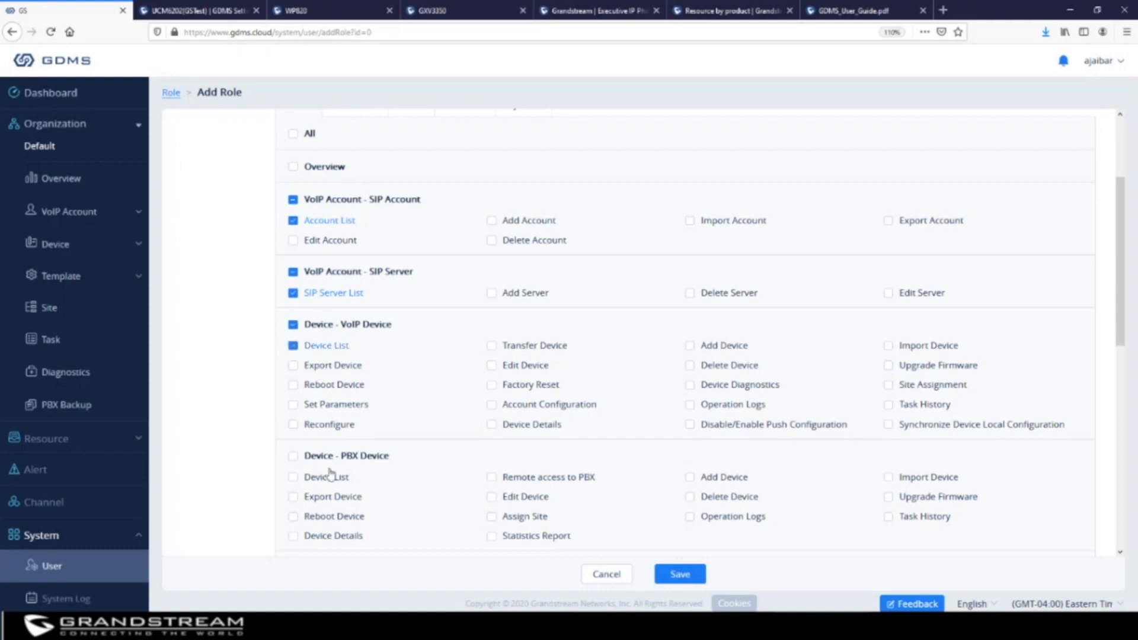
click(293, 477)
scroll(293, 482, down, 4)
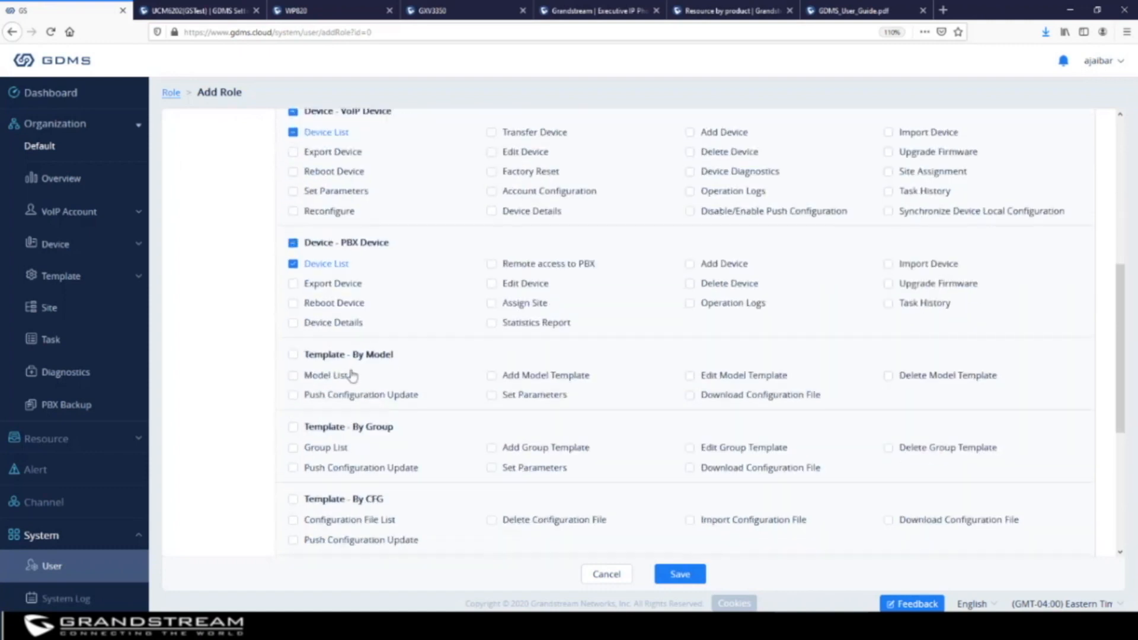
click(293, 376)
click(293, 448)
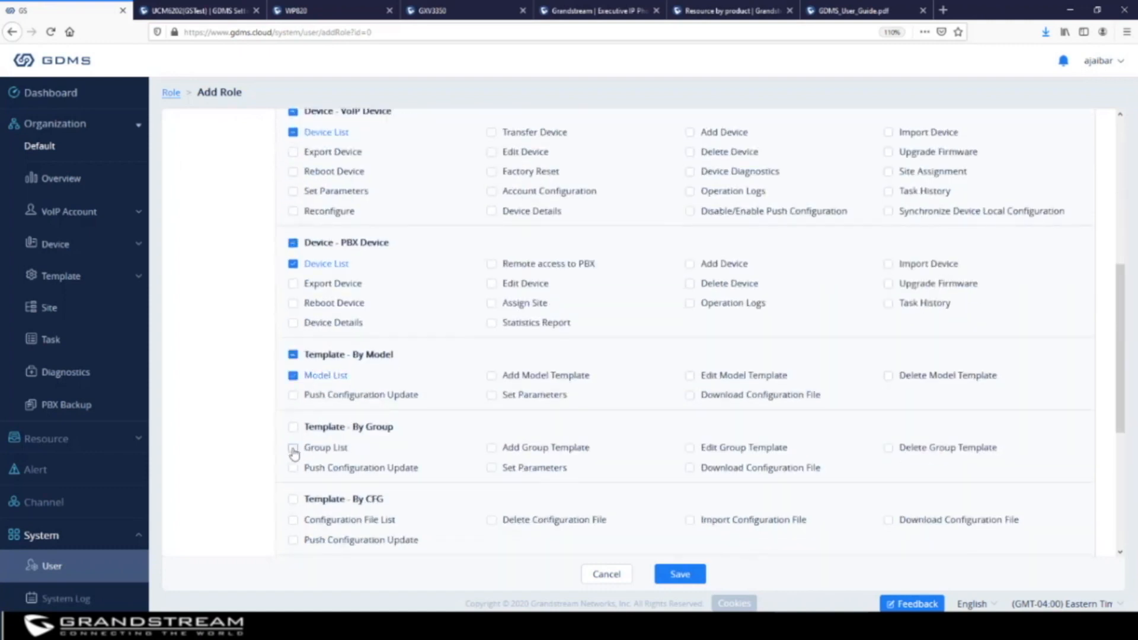
scroll(369, 422, down, 5)
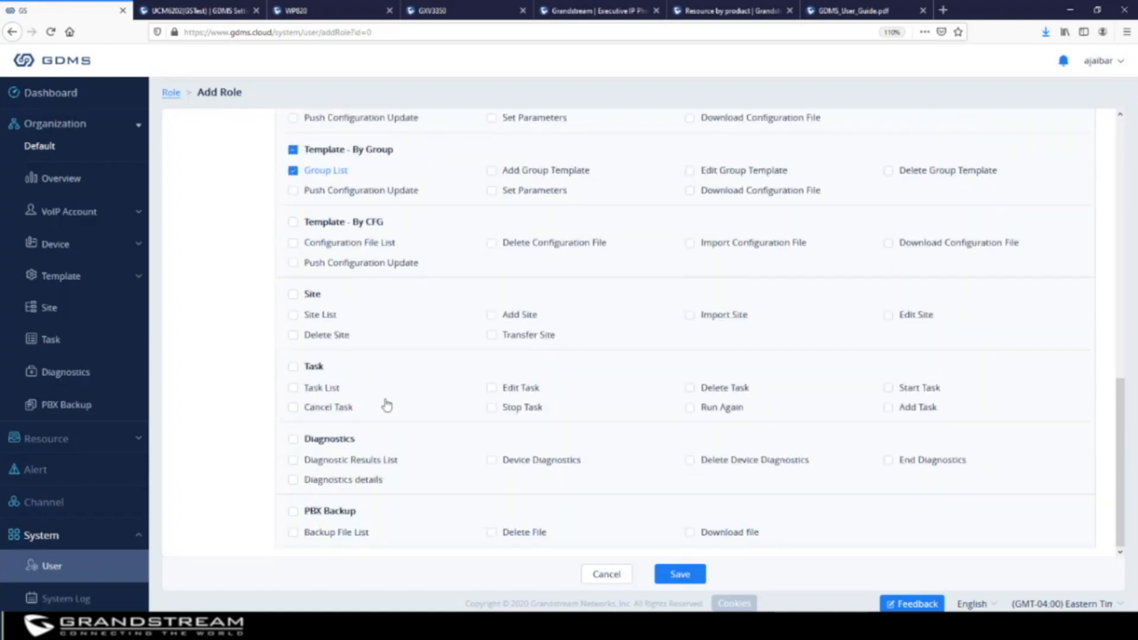
click(293, 244)
click(293, 315)
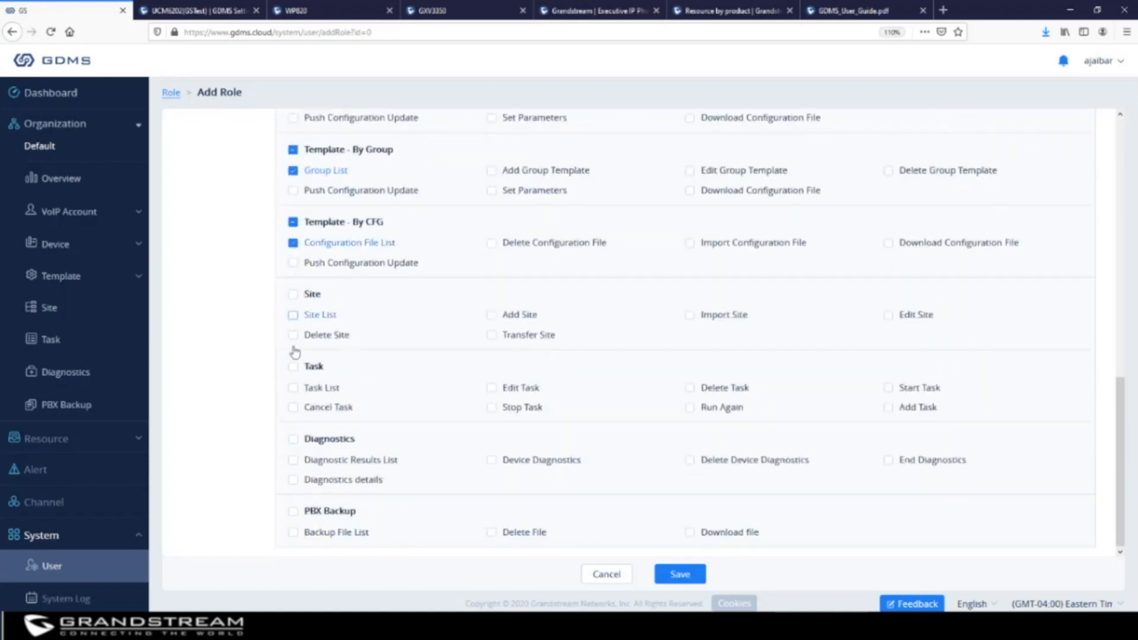
click(293, 388)
Fix the duplicate role name to 'Monitors' and save the role
click(680, 574)
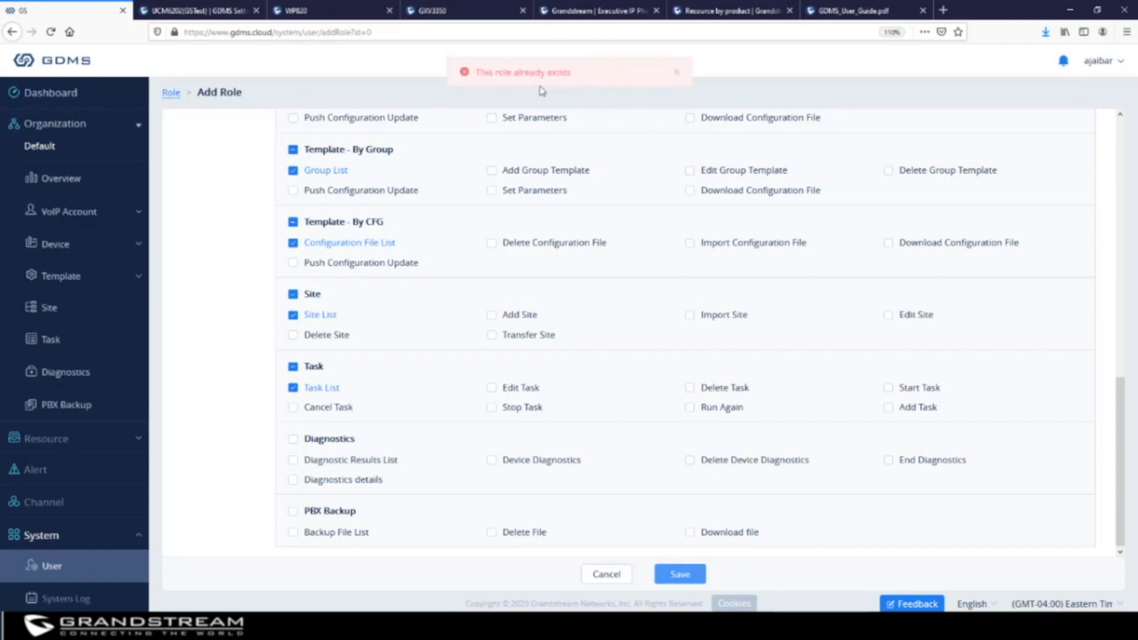
scroll(513, 148, up, 4)
scroll(513, 148, up, 10)
click(356, 136)
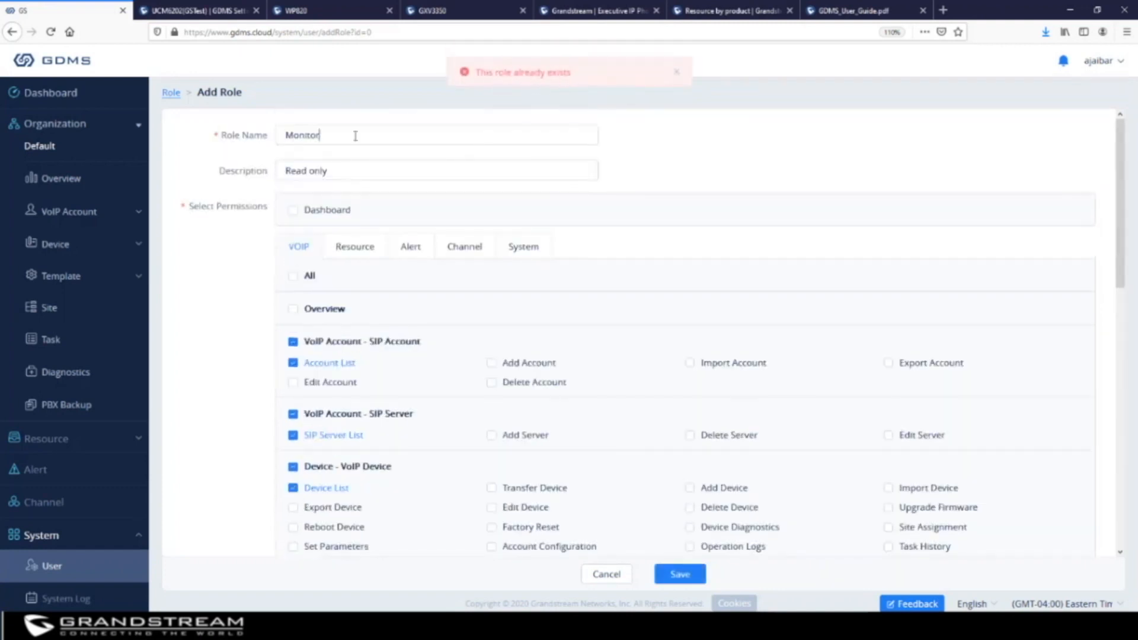
text(s)
scroll(729, 198, down, 10)
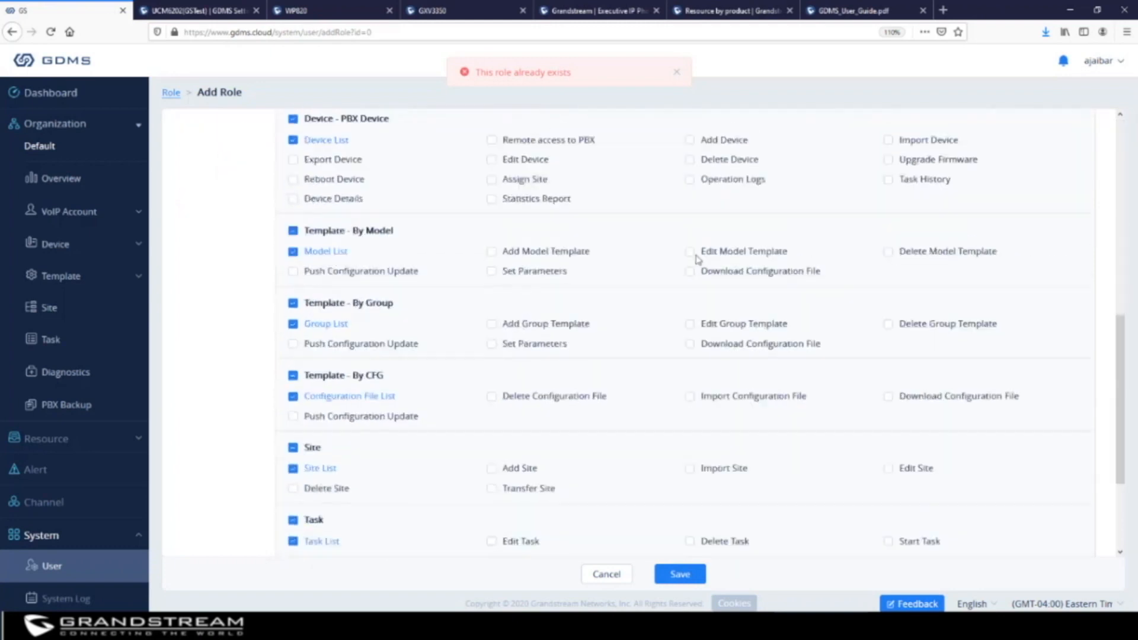
click(680, 574)
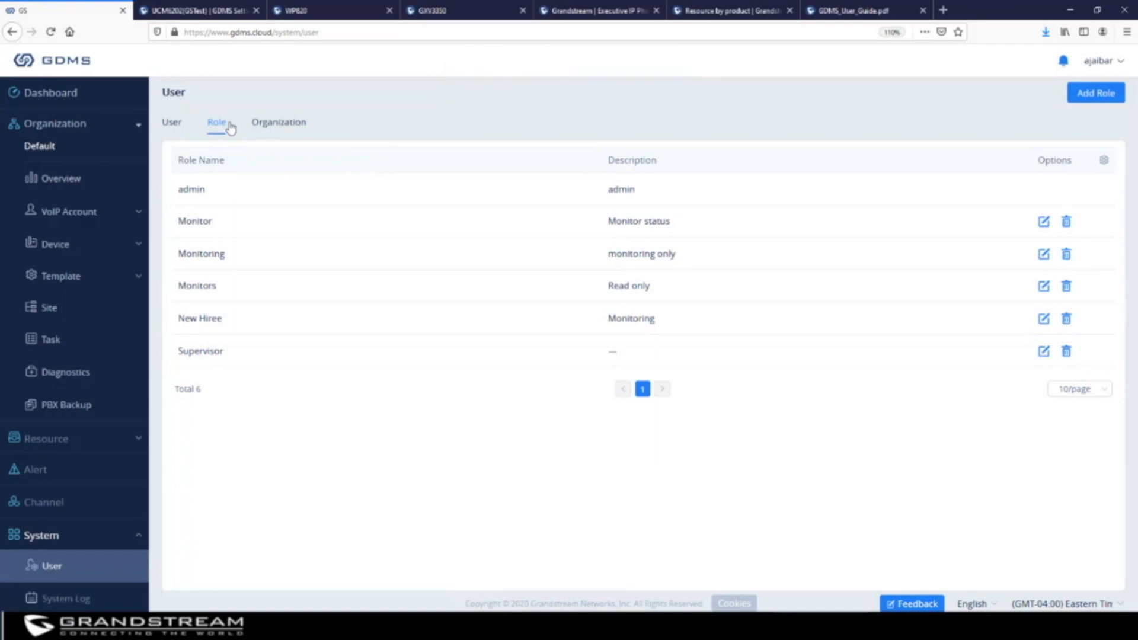
Start a new subuser named Monitor and fill in its e-mail address
click(172, 122)
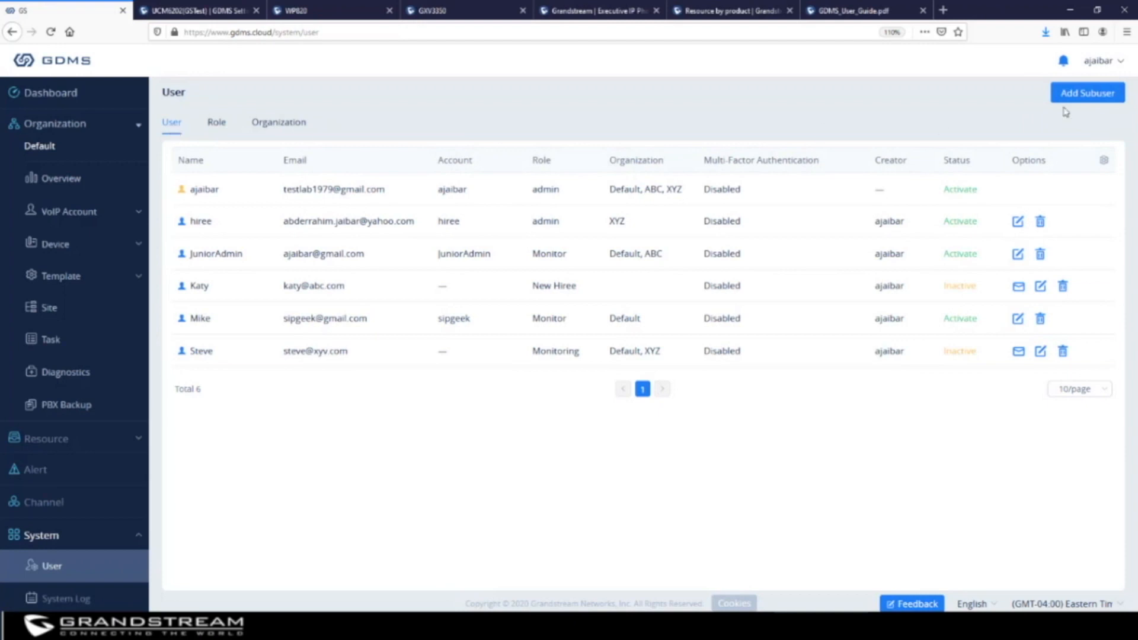
click(1094, 93)
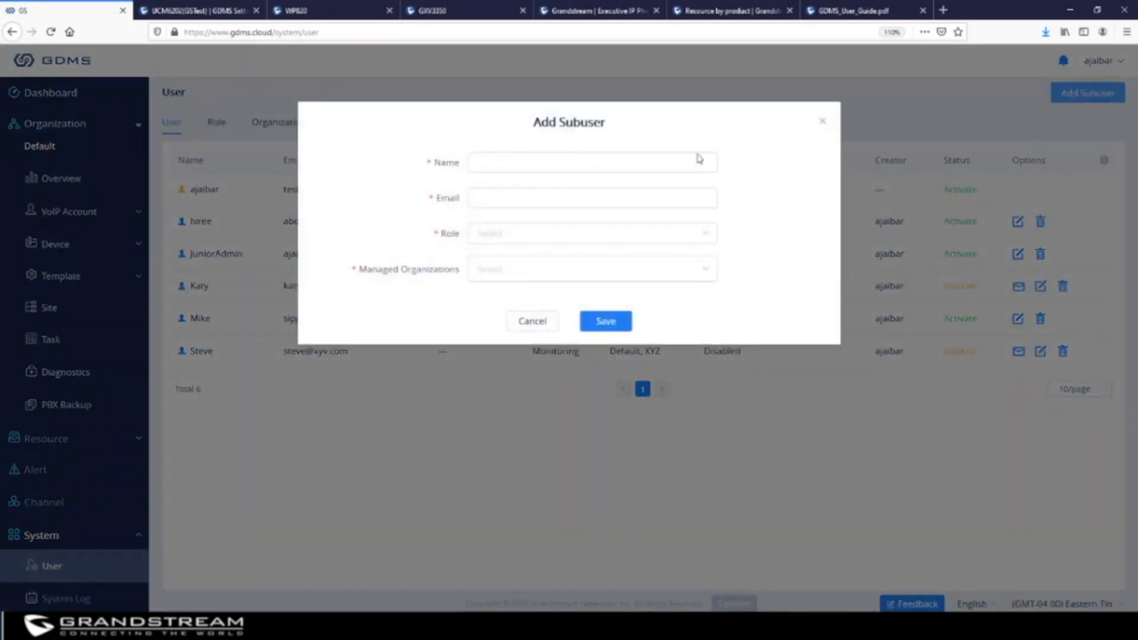
click(569, 164)
text(Mon)
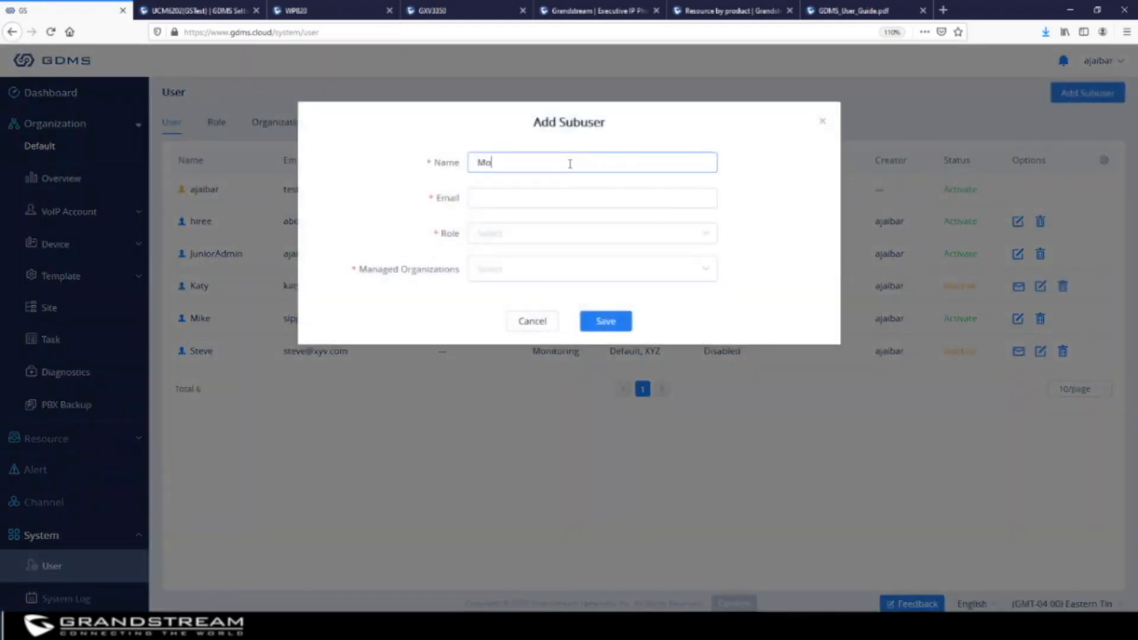
key(BackSpace)
key(BackSpace)
text(Monitor)
click(616, 198)
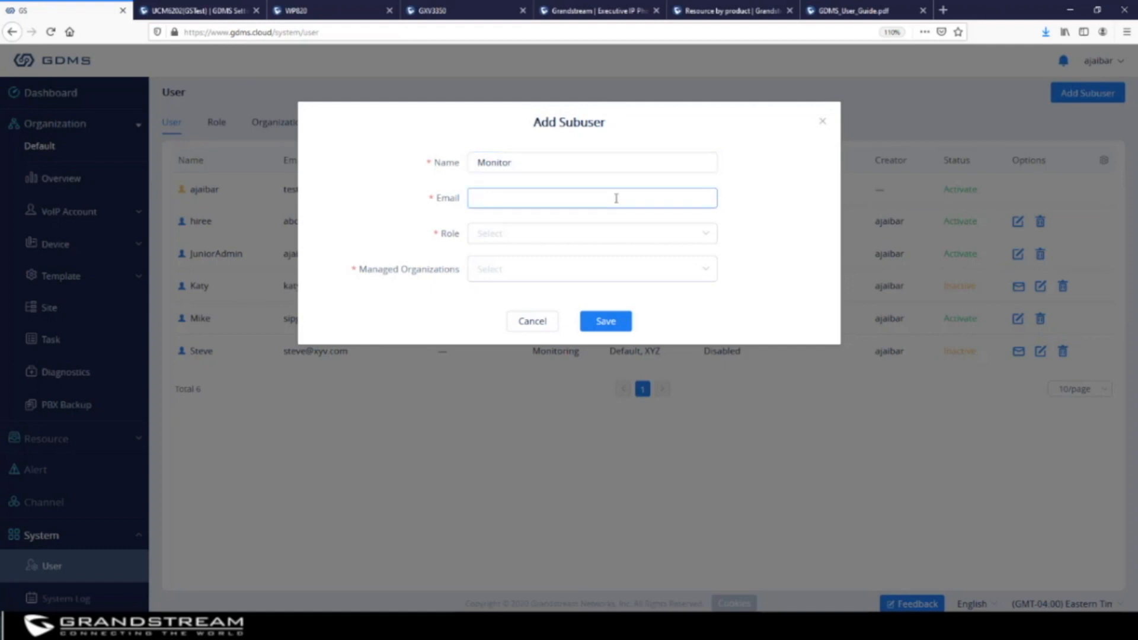
Give the subuser the Monitors role with ABC and XYZ organizations, and save
click(580, 236)
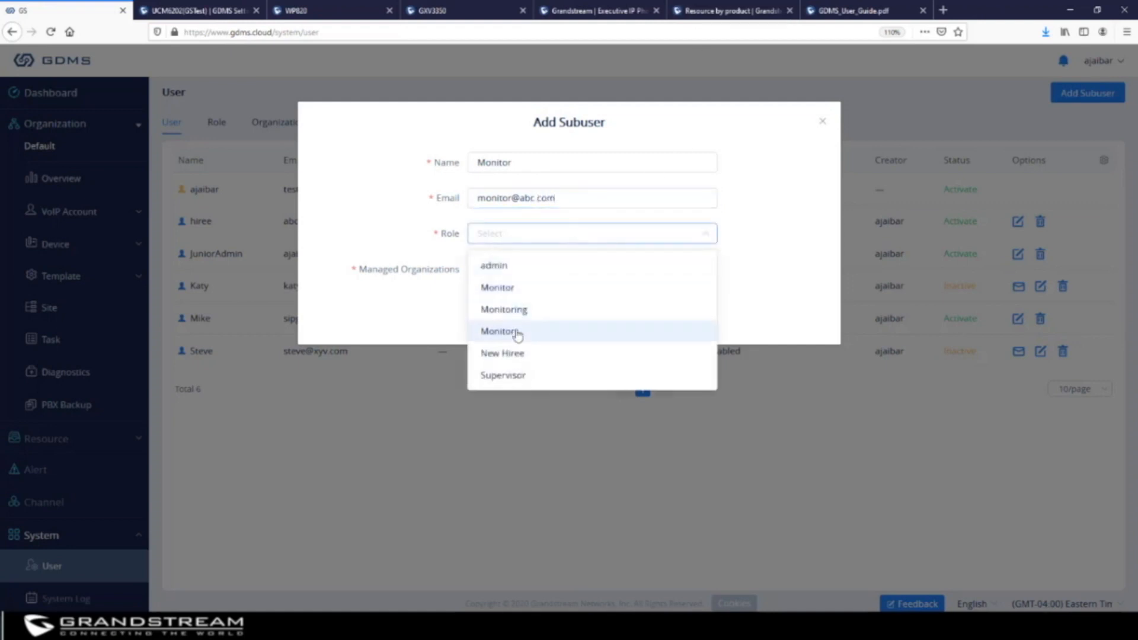
click(517, 334)
click(523, 275)
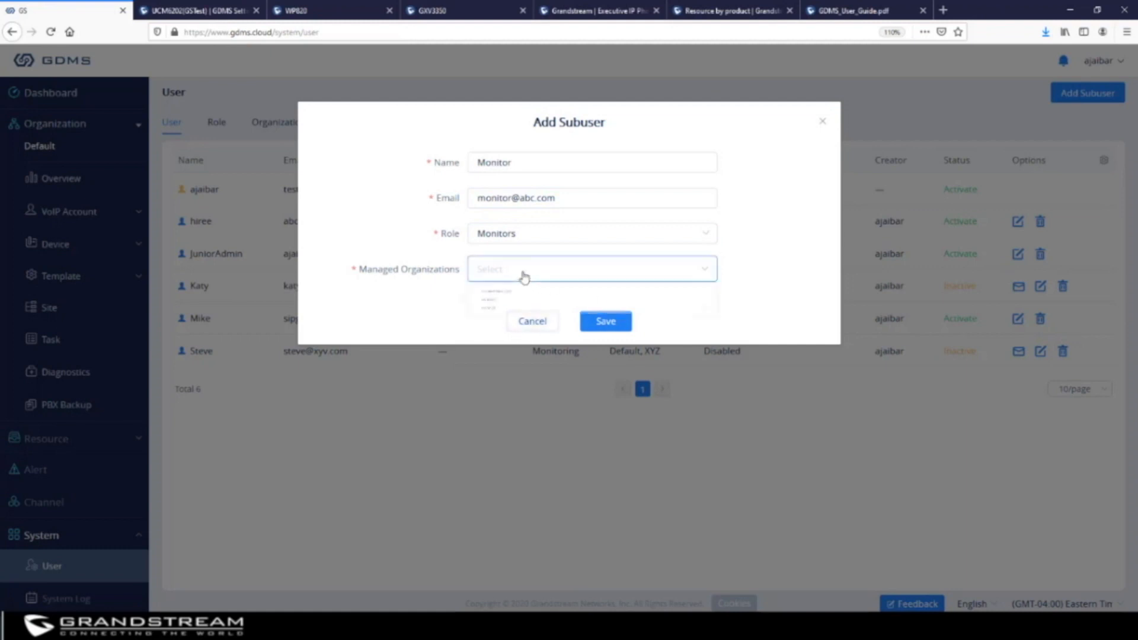
click(504, 323)
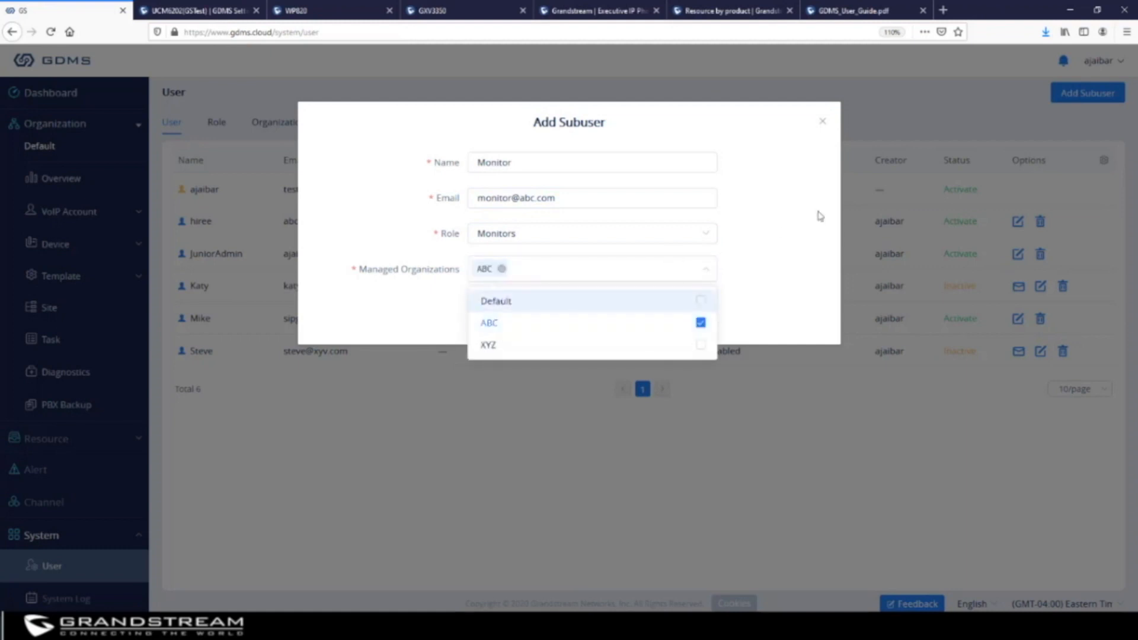
click(796, 228)
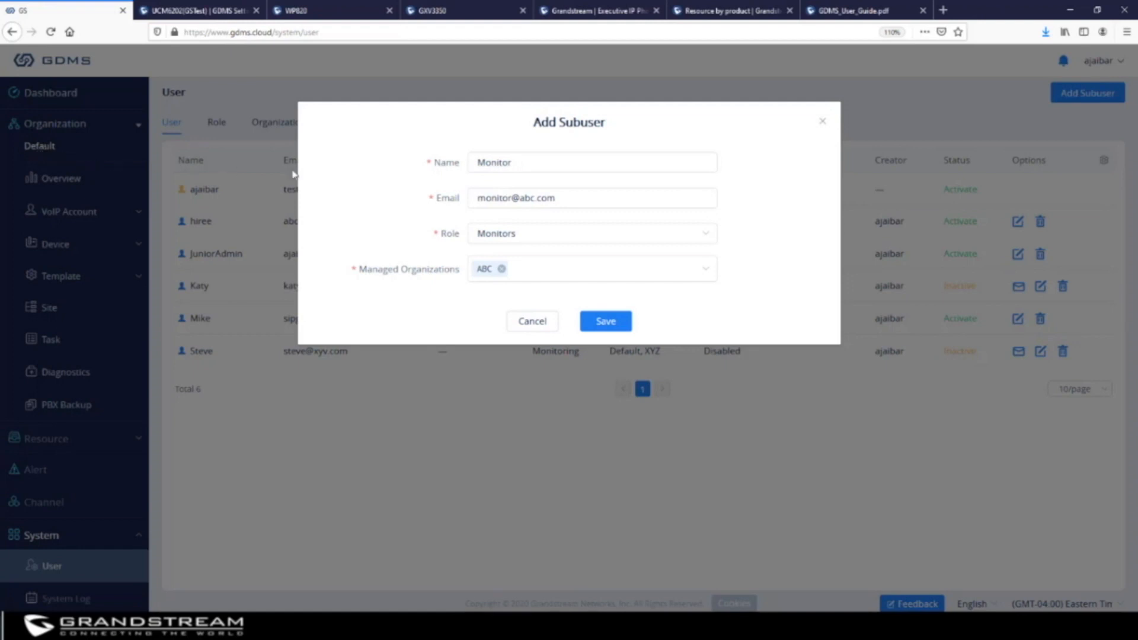
click(688, 271)
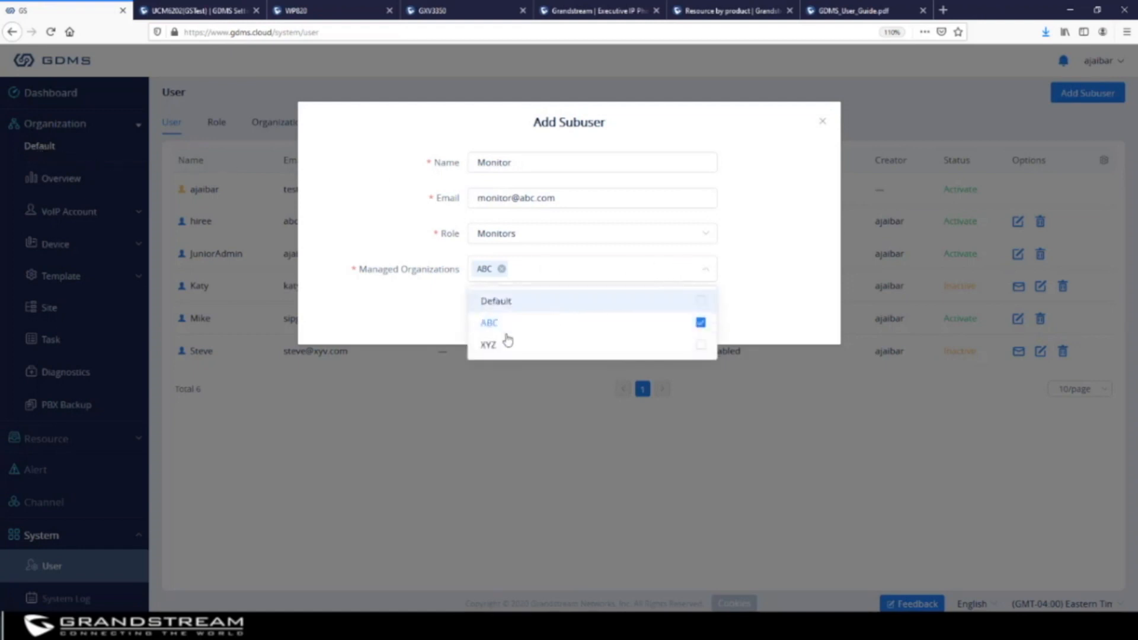
click(496, 346)
click(812, 237)
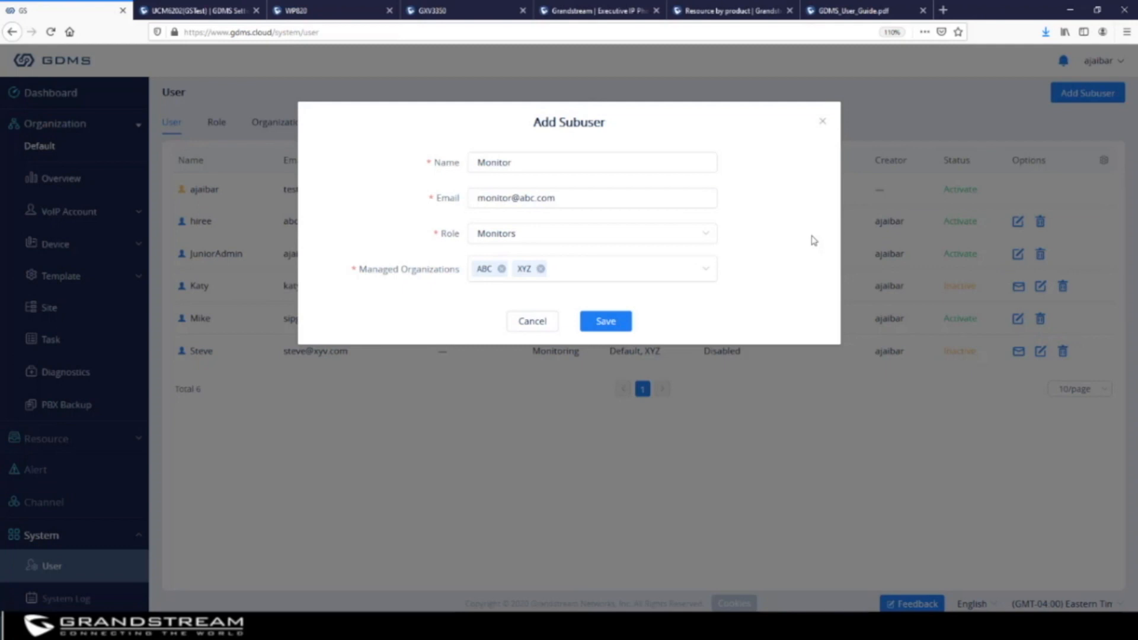
click(605, 321)
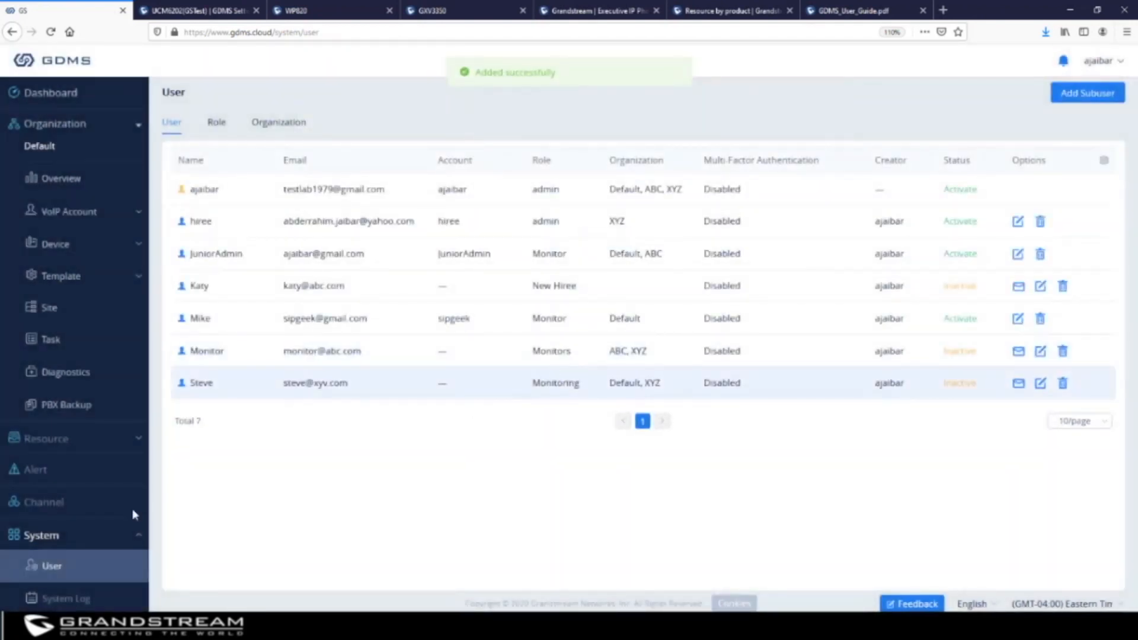
Inspect the newest System Log entry's user, IP address and time, then open API Developer
scroll(48, 539, down, 2)
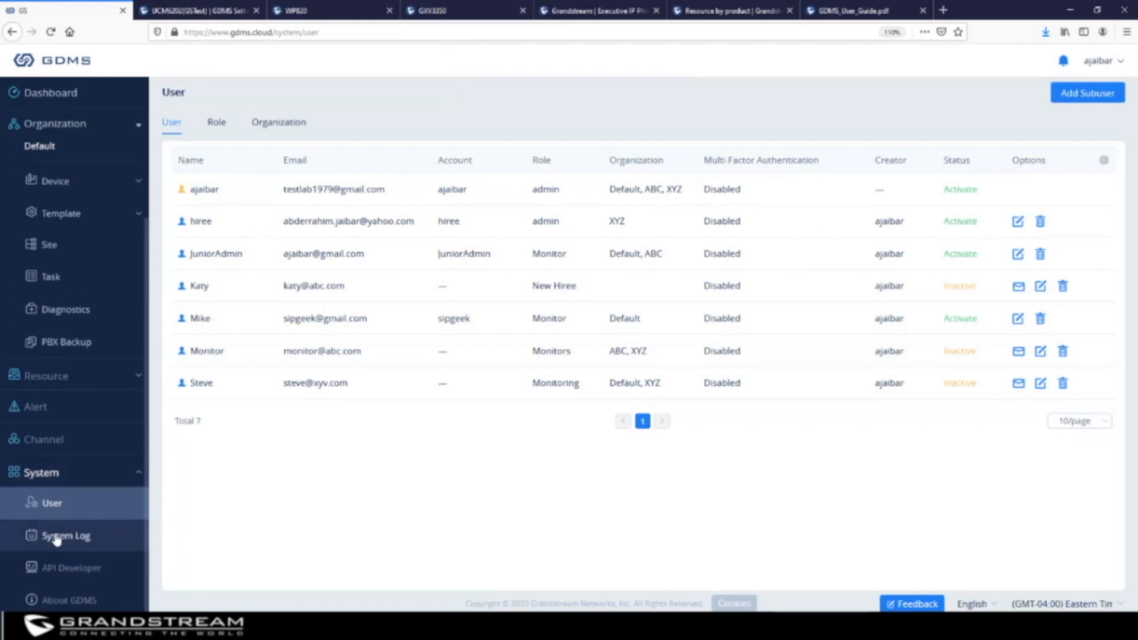
click(56, 538)
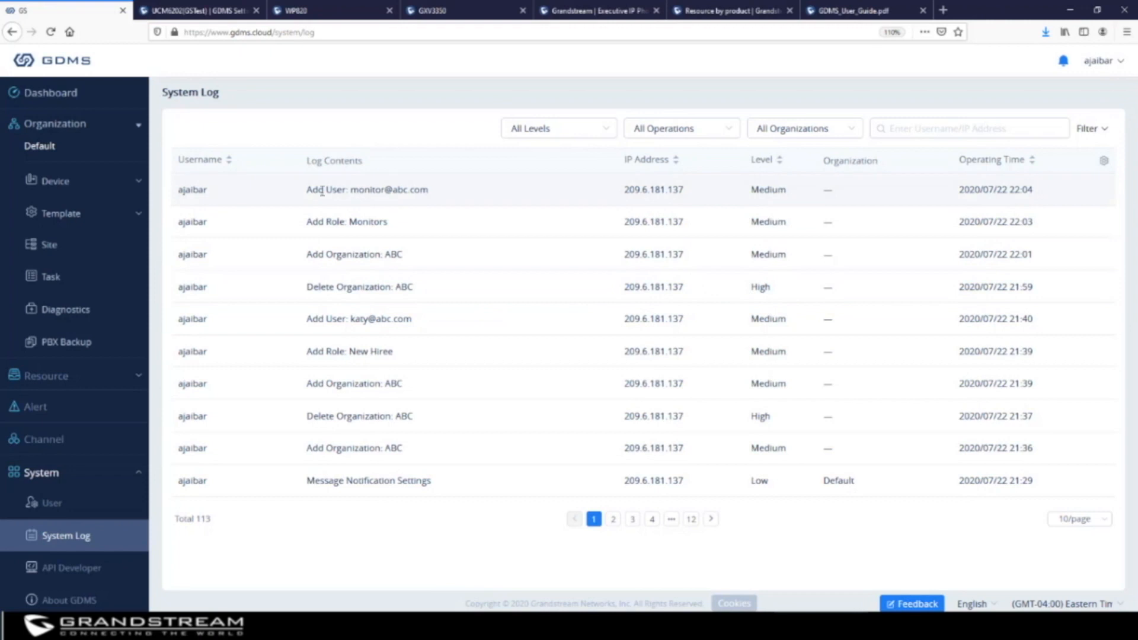
drag(438, 195, 303, 193)
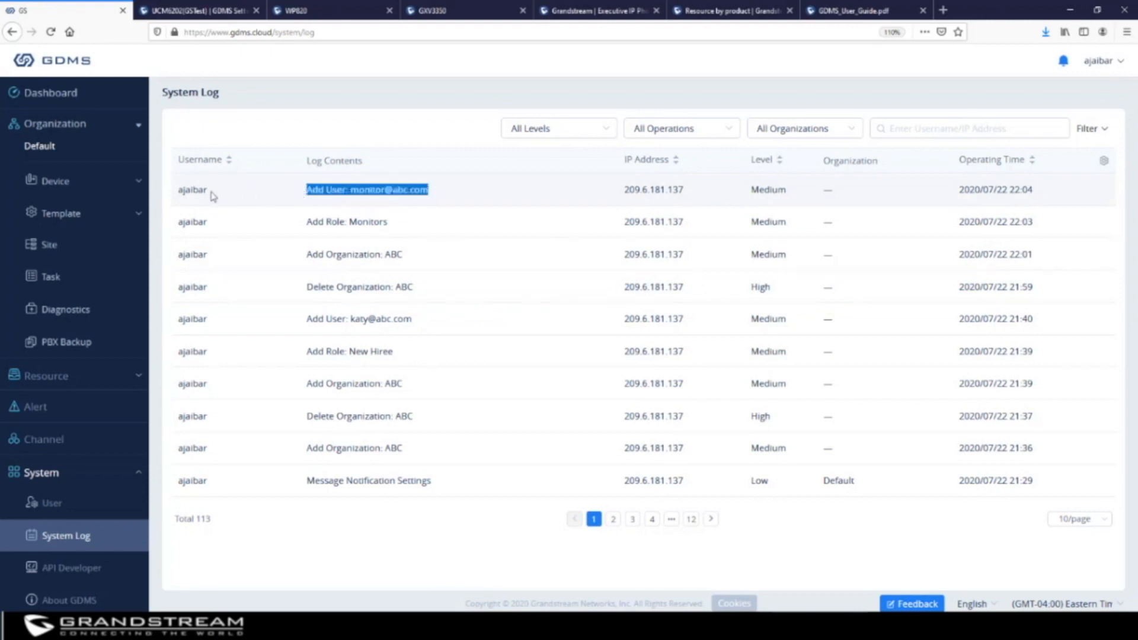
drag(211, 193, 177, 195)
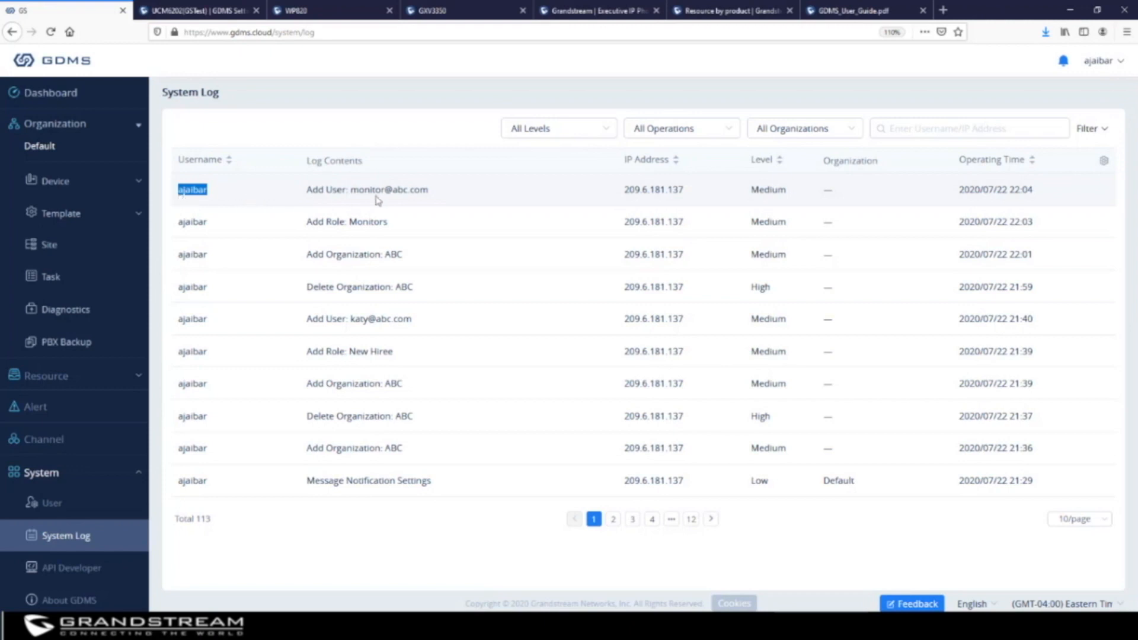
drag(686, 190, 625, 195)
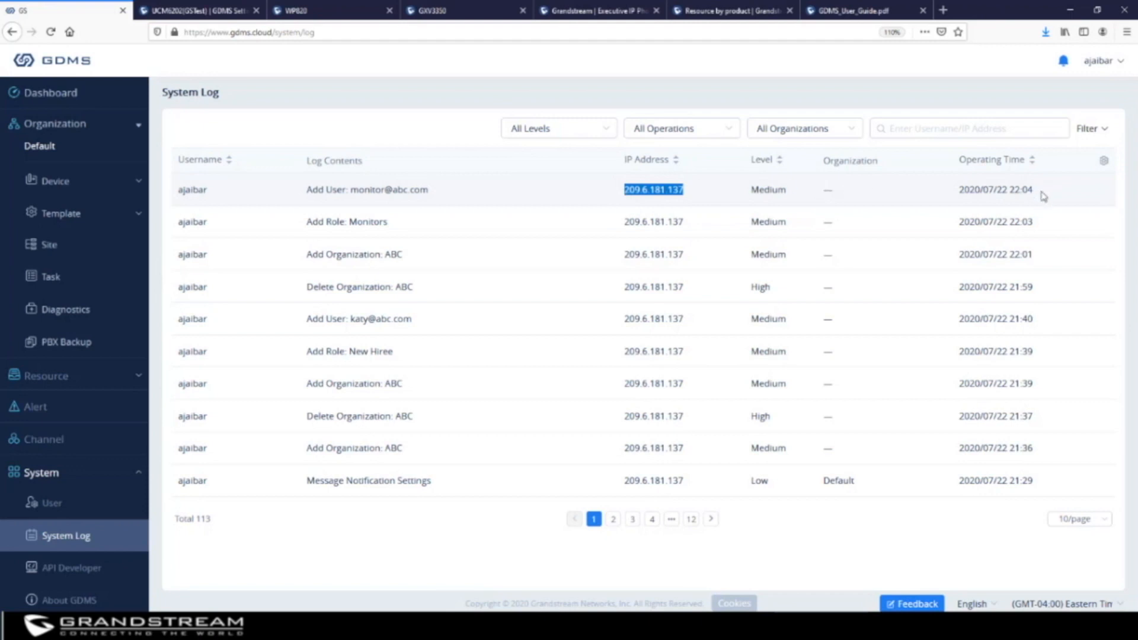
drag(1043, 196, 961, 197)
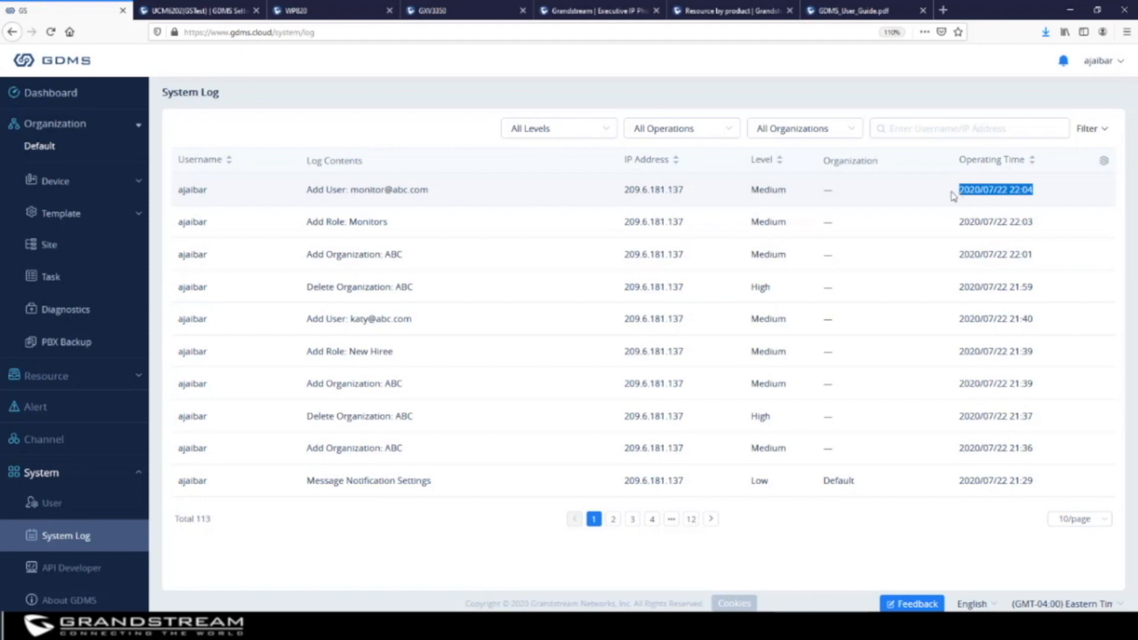
click(93, 572)
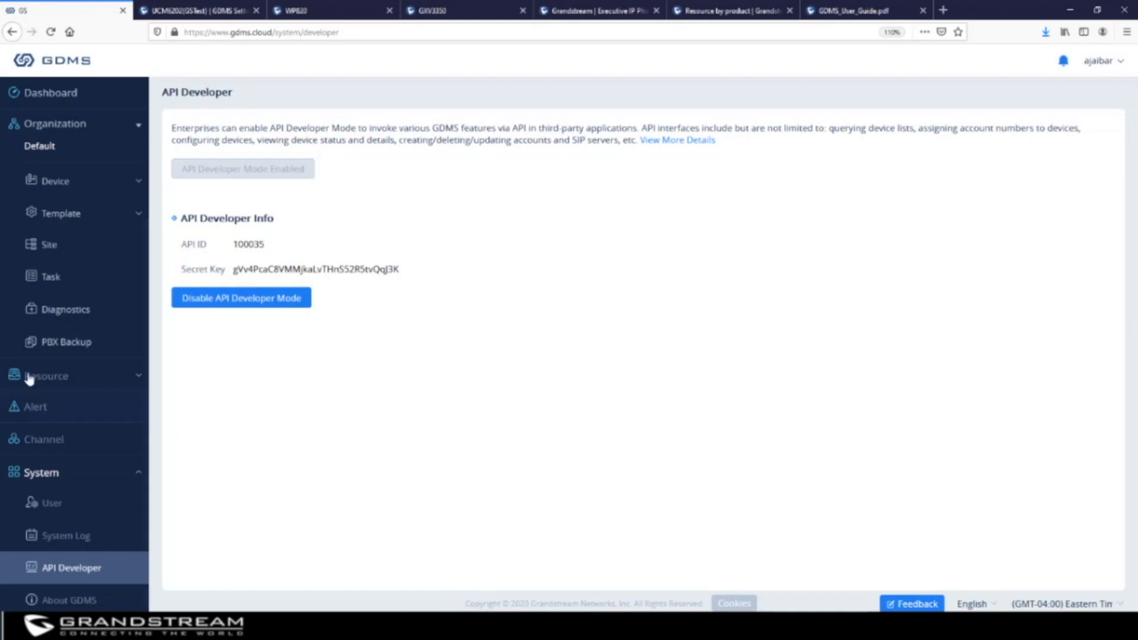
Expand VoIP Account in the sidebar, then switch to the UCM6202 web interface
scroll(64, 232, up, 2)
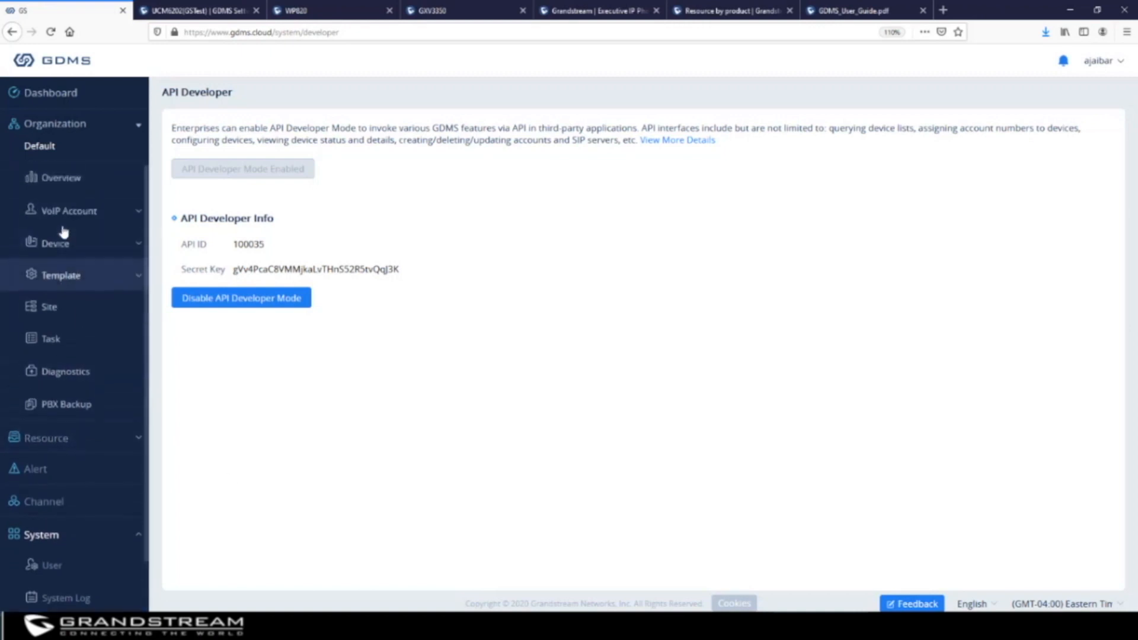
click(69, 215)
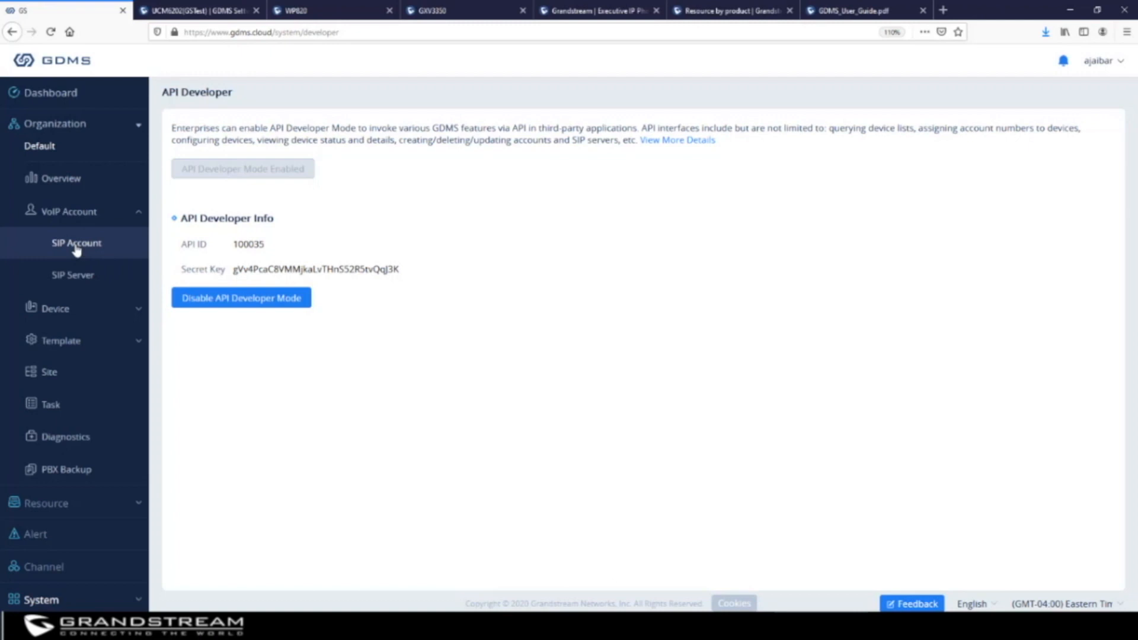
click(198, 10)
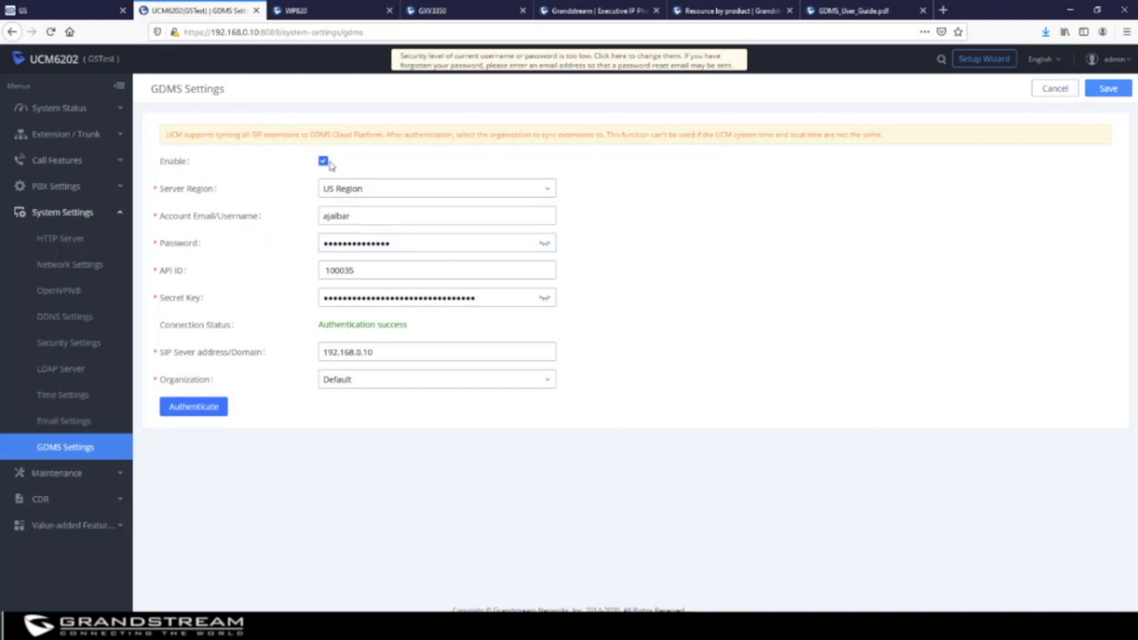
Review the UCM extension list, then go to System Settings > GDMS Settings
click(89, 136)
click(57, 160)
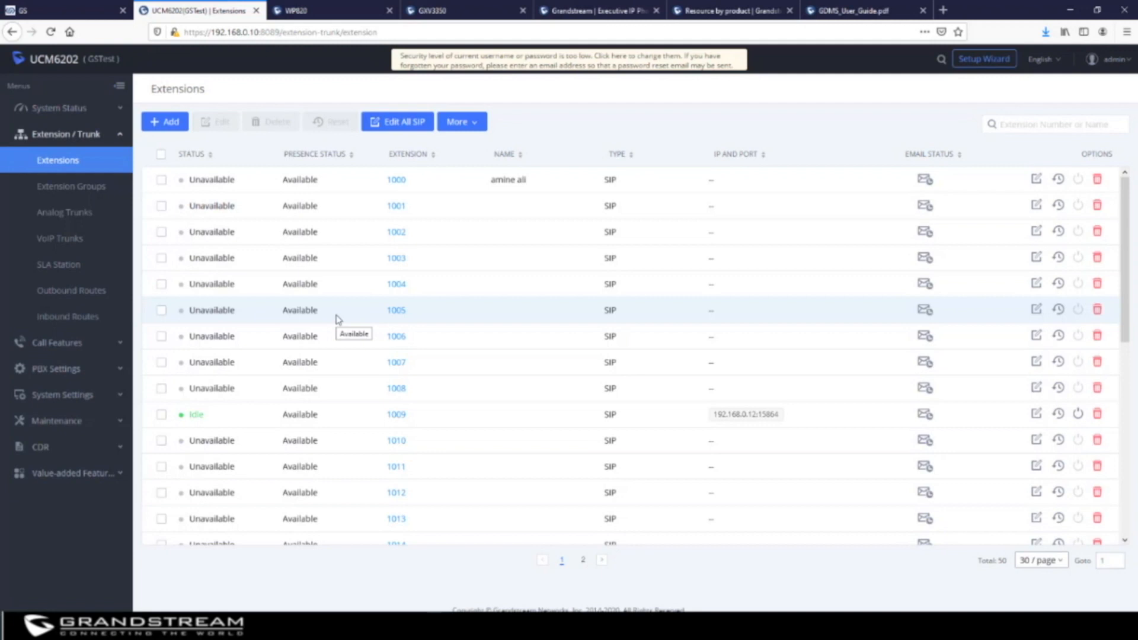
click(63, 394)
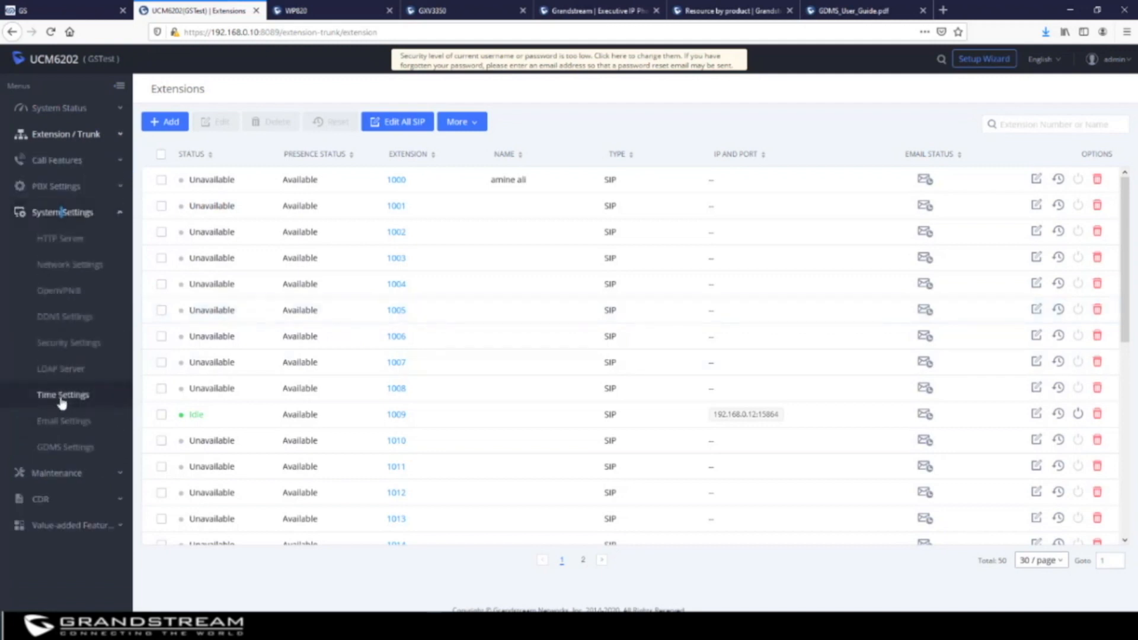
click(70, 454)
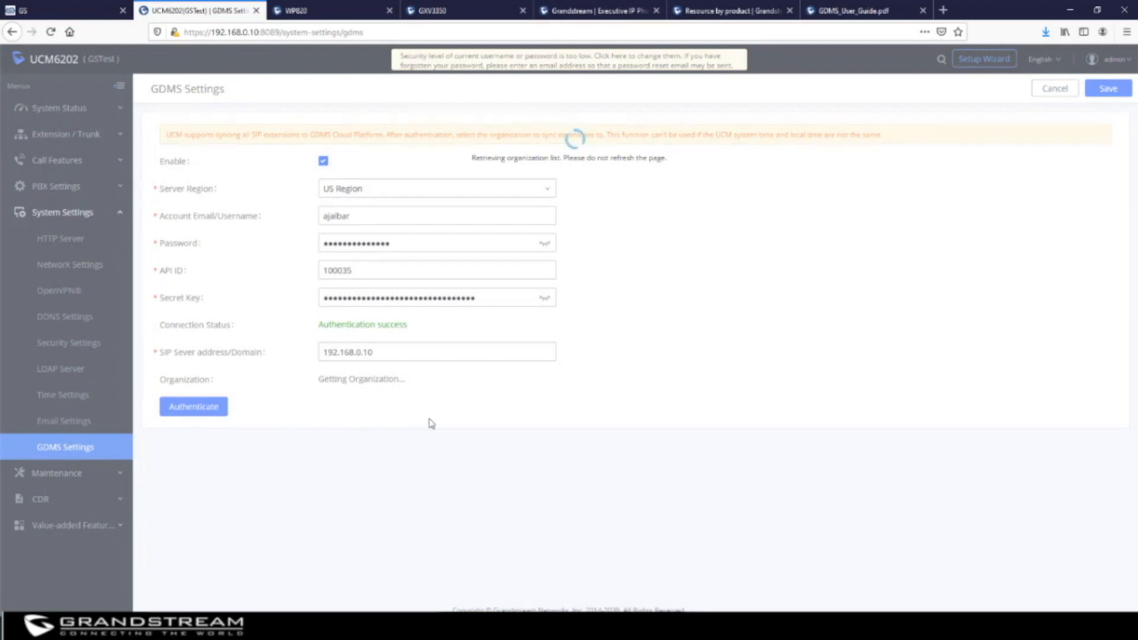
Inspect the UCM's GDMS account username, password and API ID fields
click(356, 215)
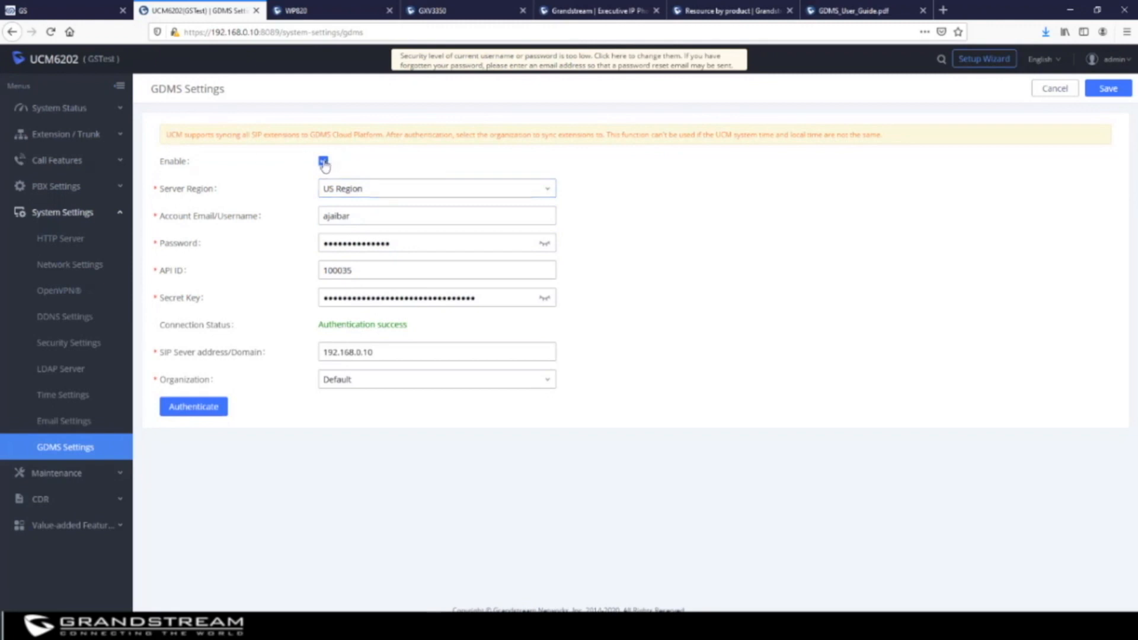
click(364, 213)
double_click(364, 213)
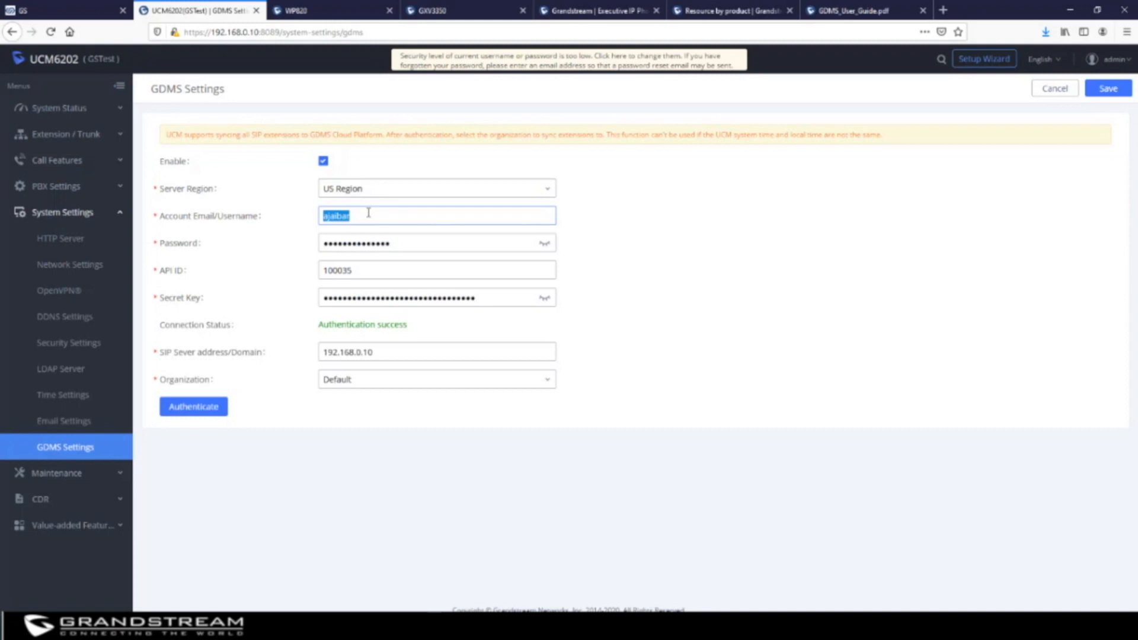
click(419, 240)
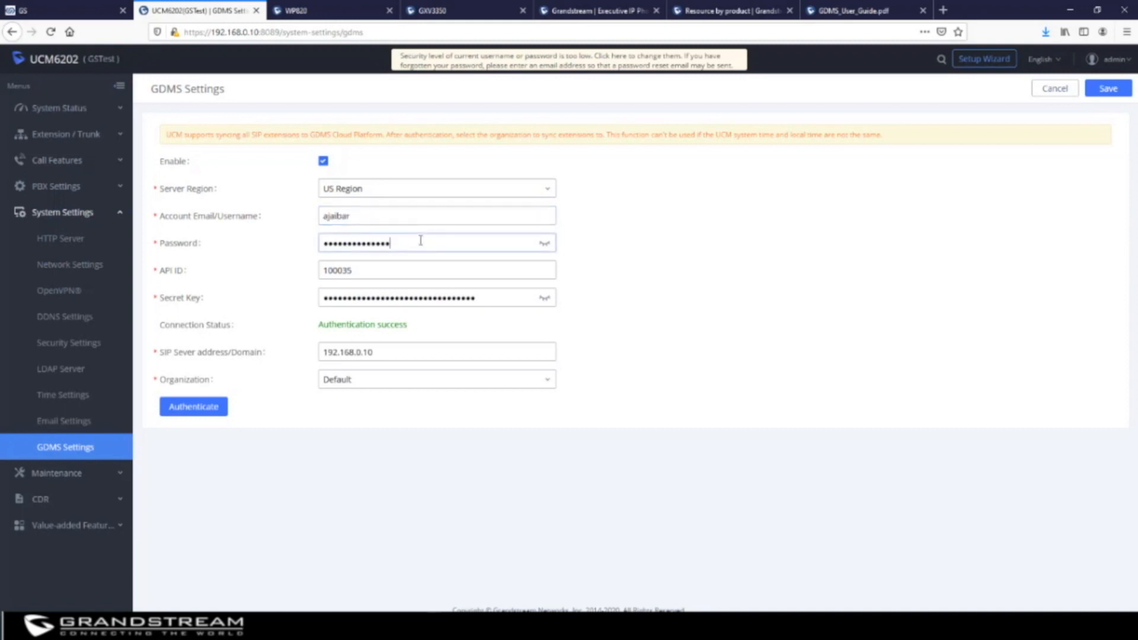
click(390, 265)
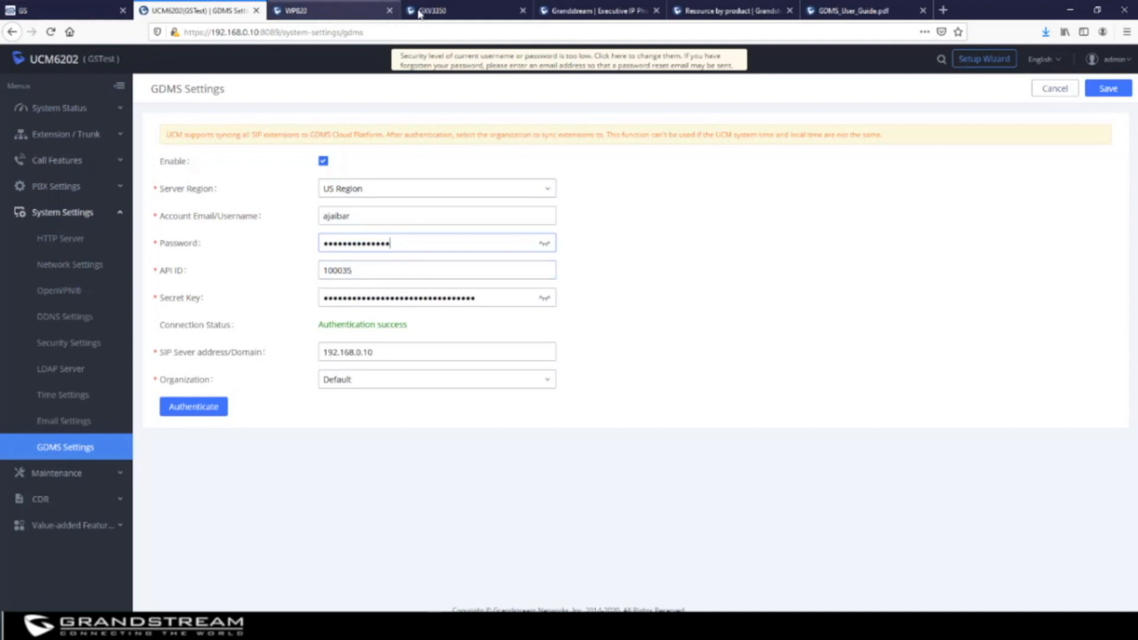
Compare the UCM's API ID and secret key against the values shown in GDMS
click(90, 17)
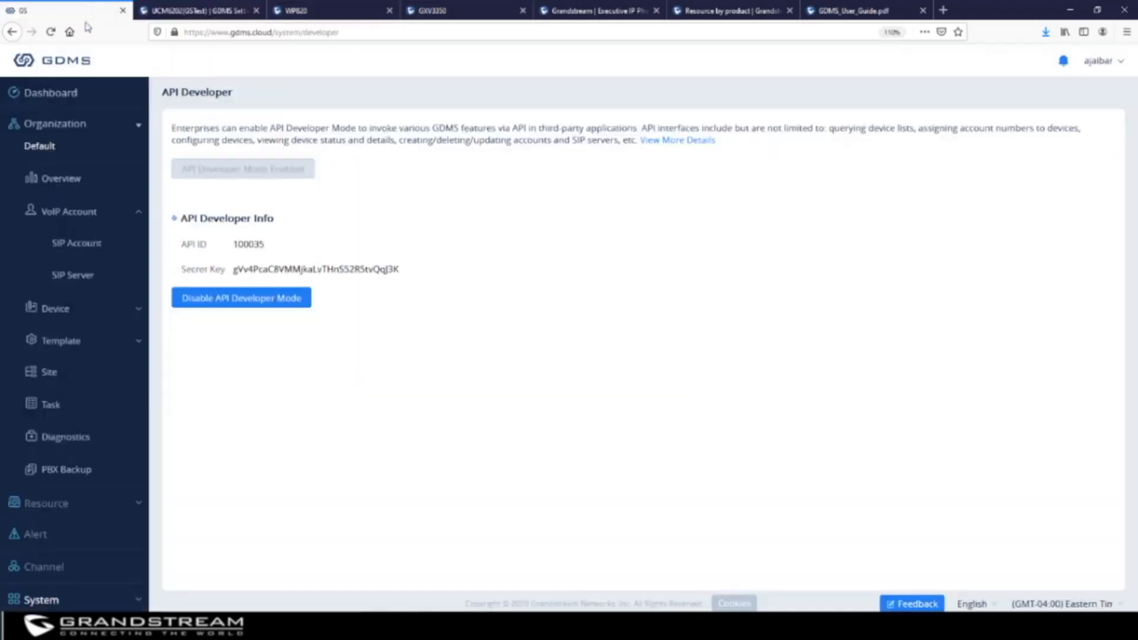
double_click(248, 243)
click(196, 10)
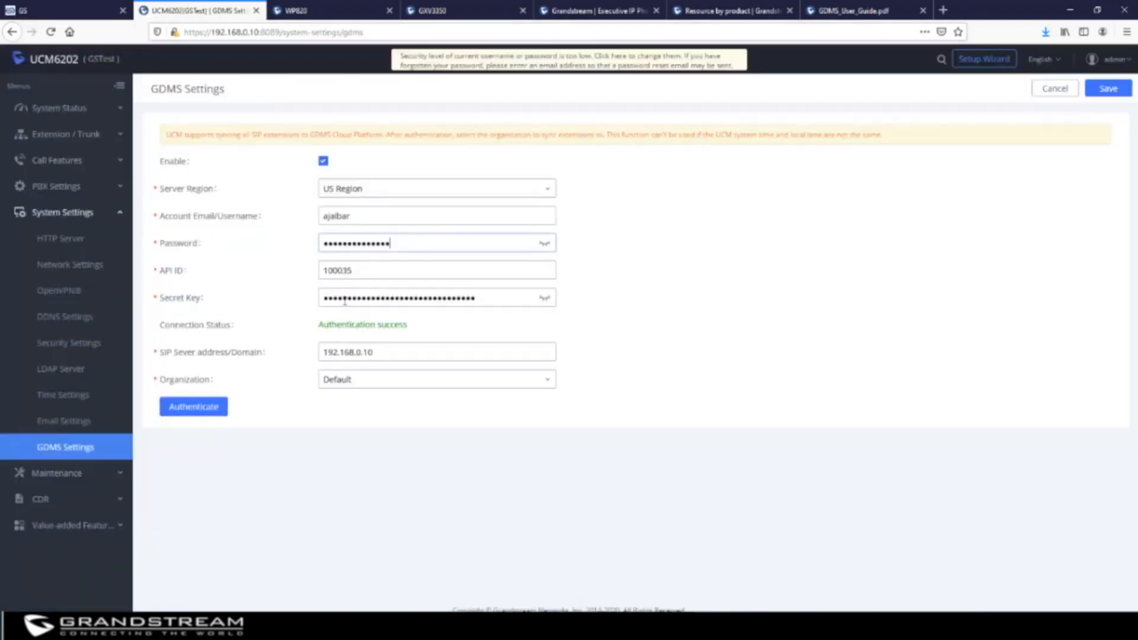
click(369, 296)
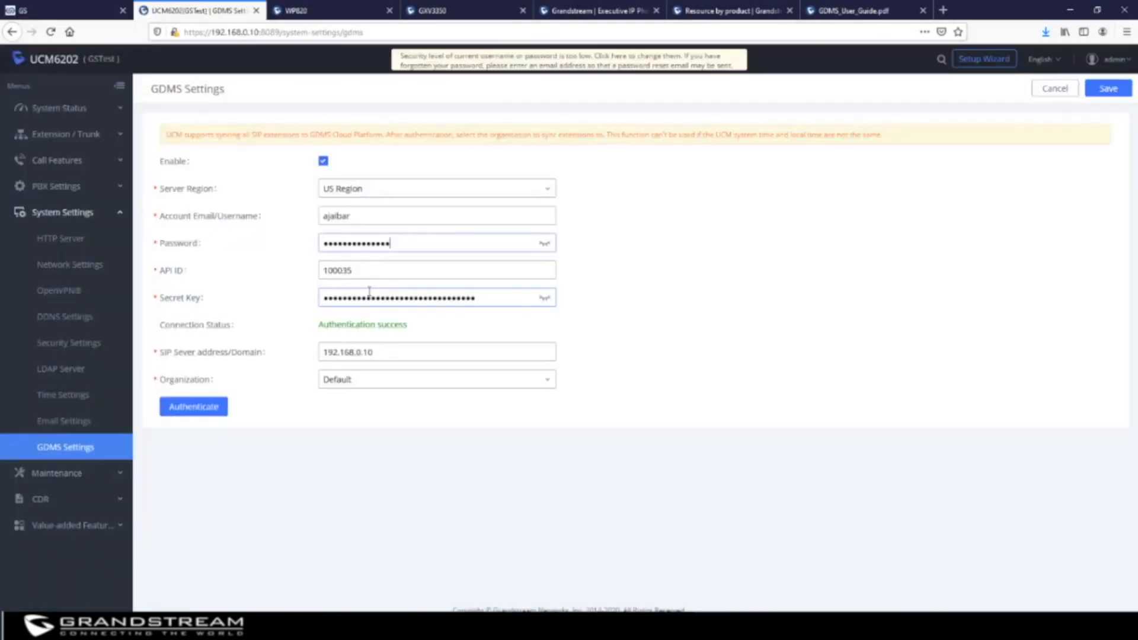
click(65, 10)
double_click(318, 268)
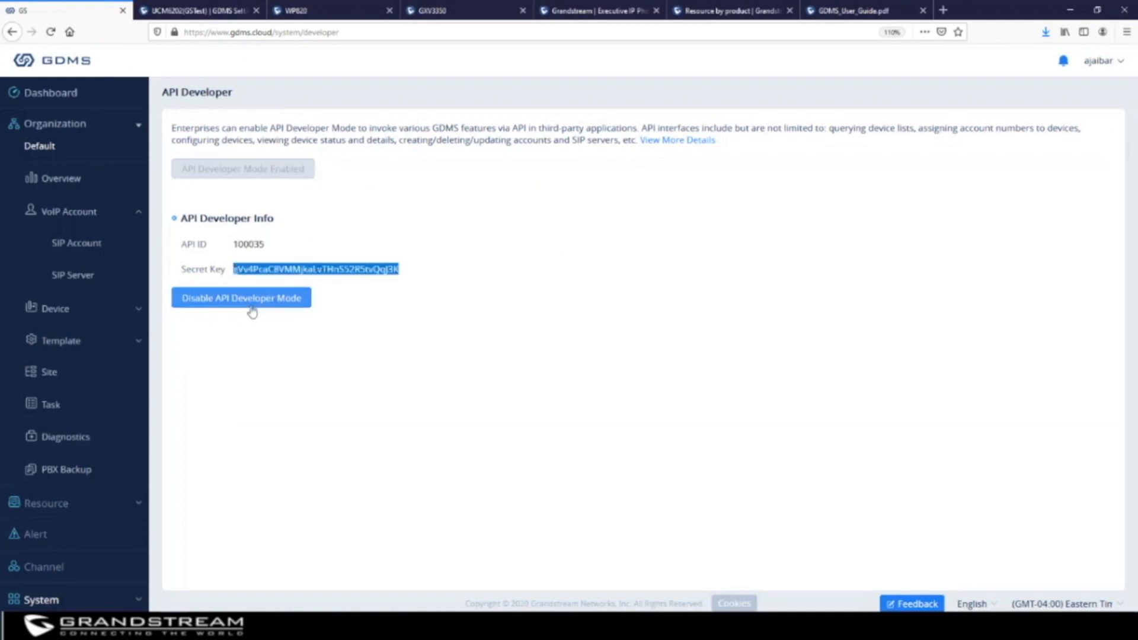
click(184, 10)
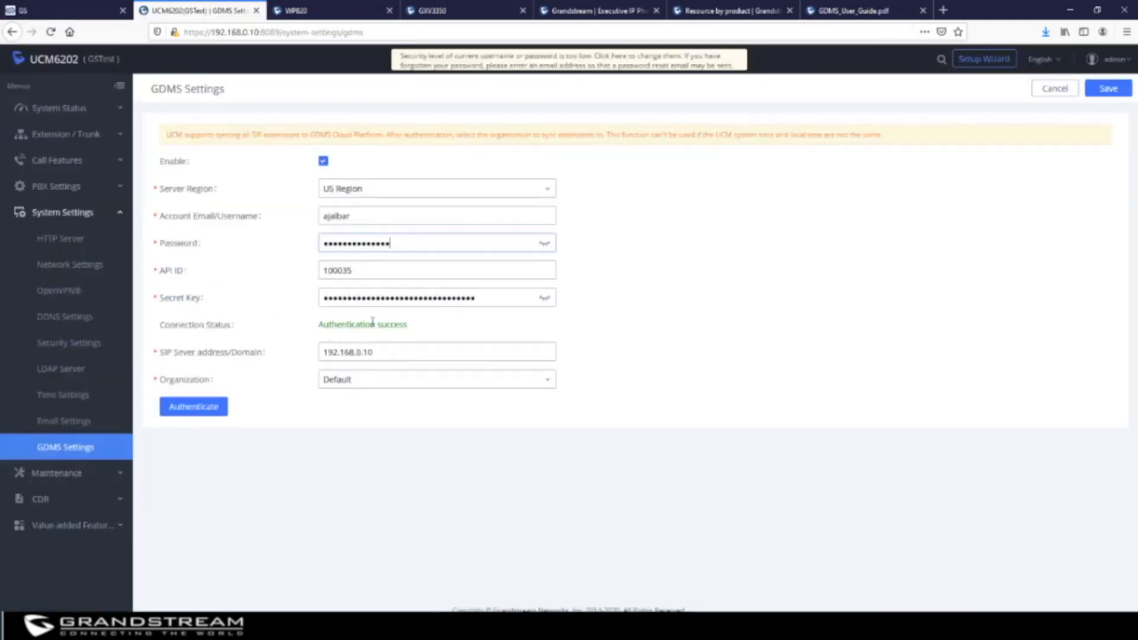
Check SIP server 192.168.0.10, select organization XYZ, authenticate with GDMS and save
drag(387, 352, 278, 350)
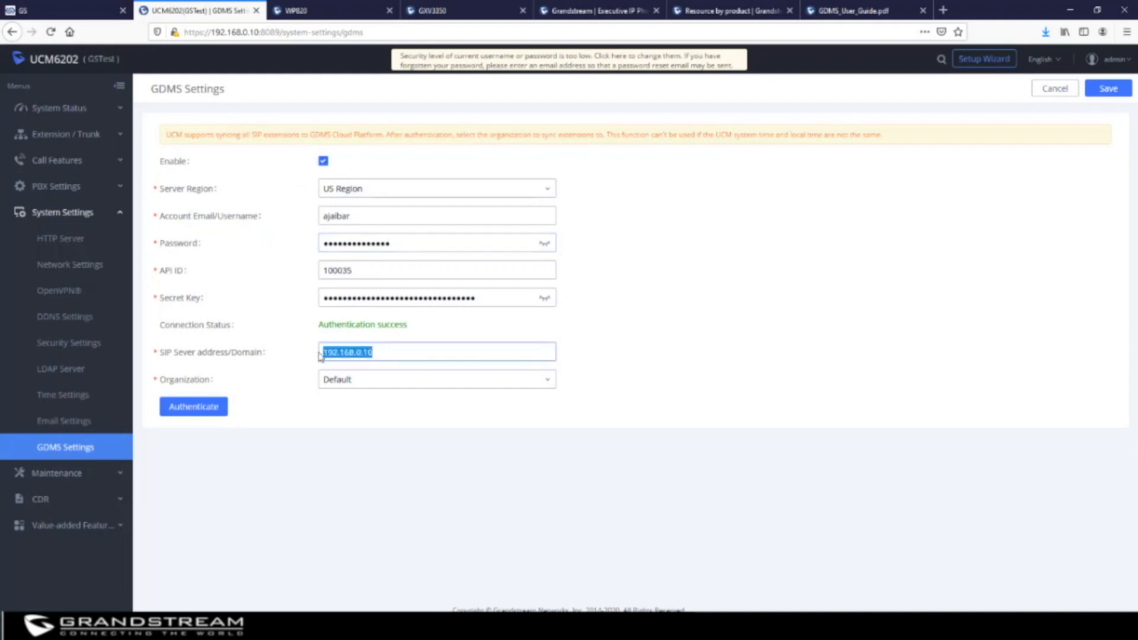
click(373, 385)
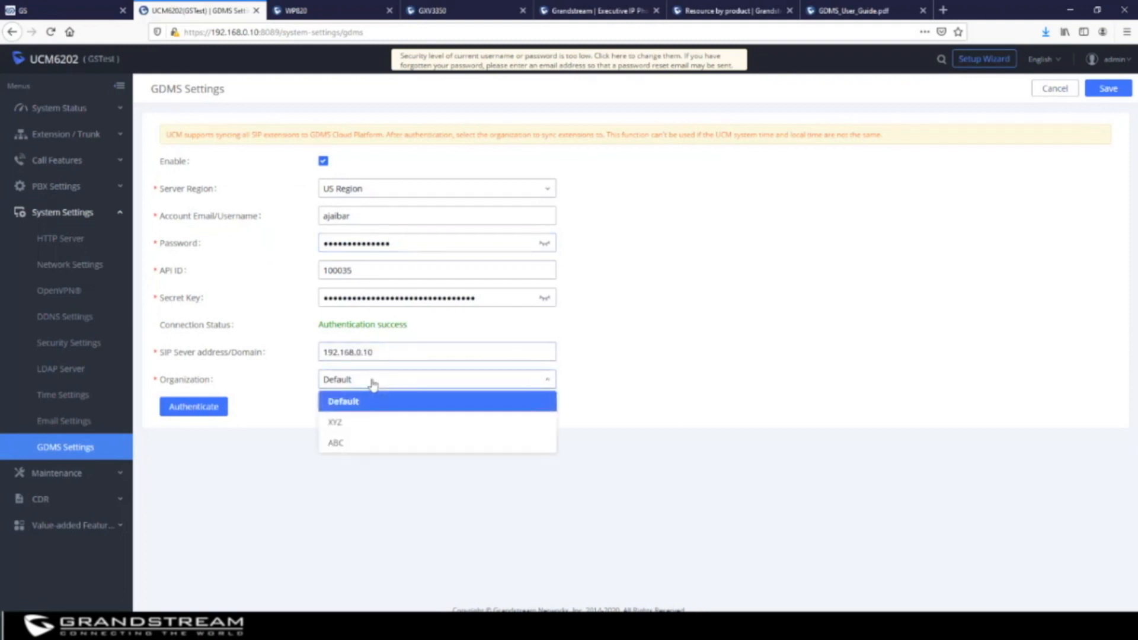
click(353, 424)
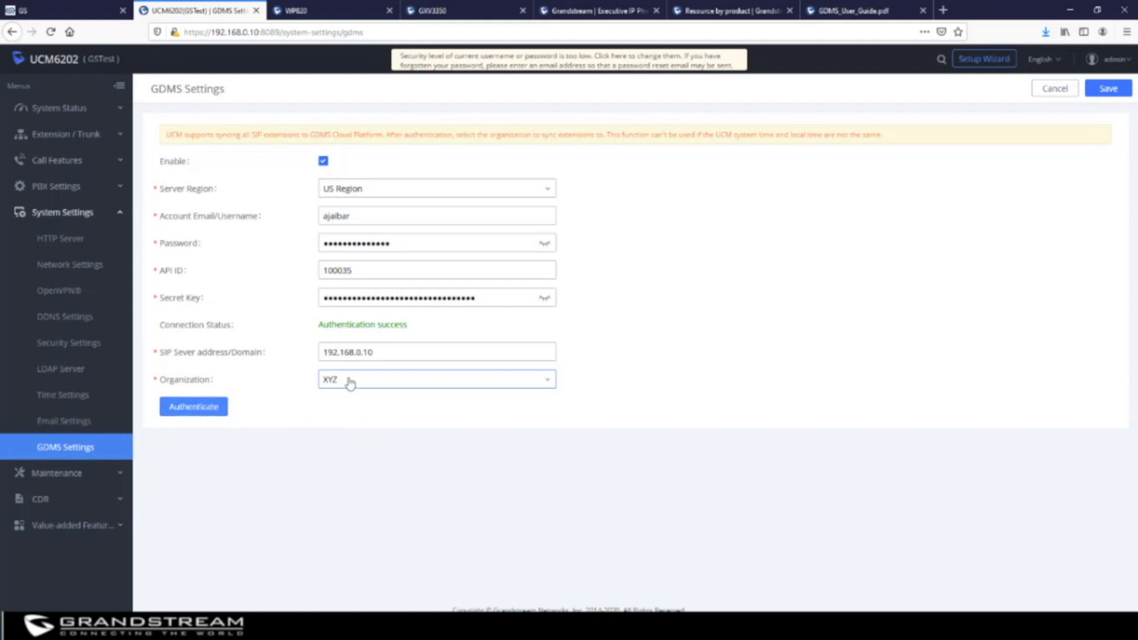
click(199, 411)
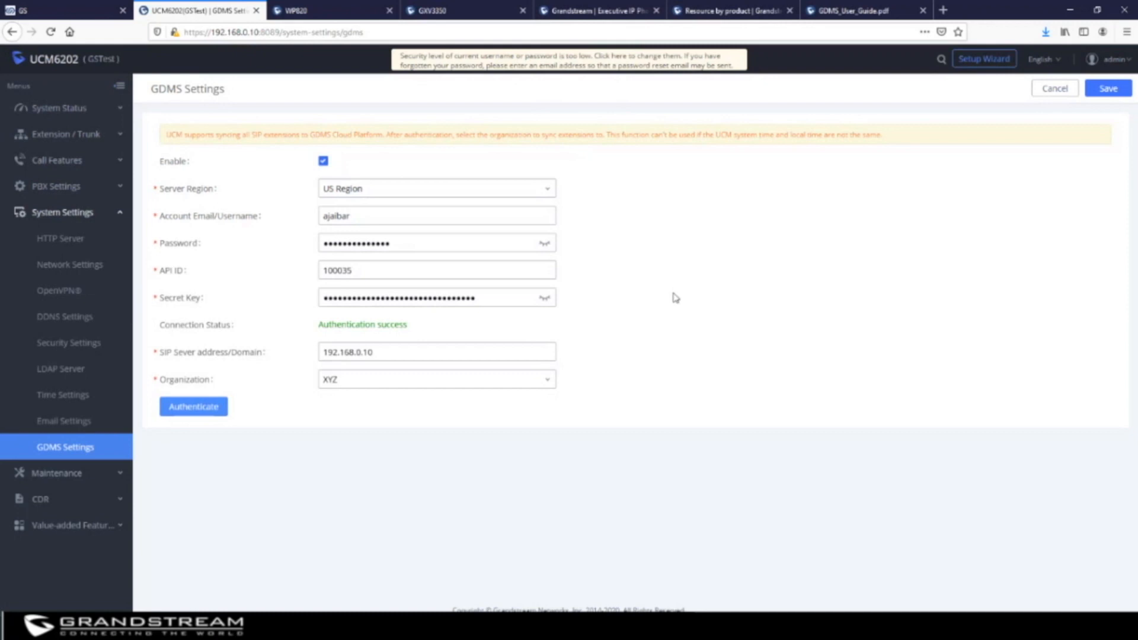
click(1109, 90)
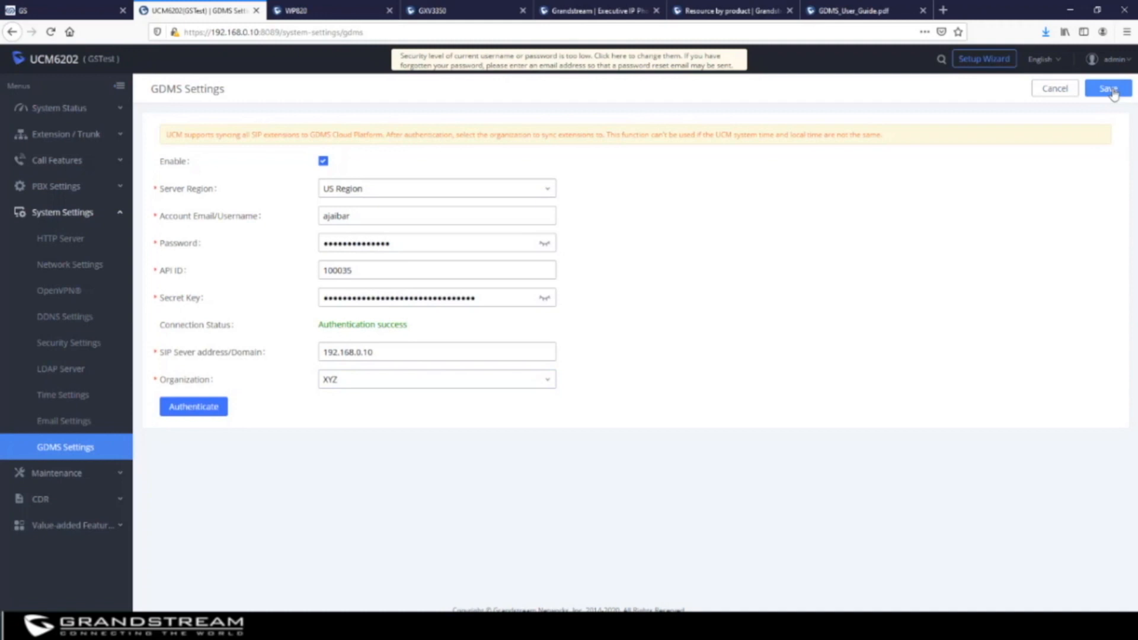
In GDMS, check the UCM-tagged SIP server and list its 50 synced accounts, e.g. 1040–1049
click(78, 16)
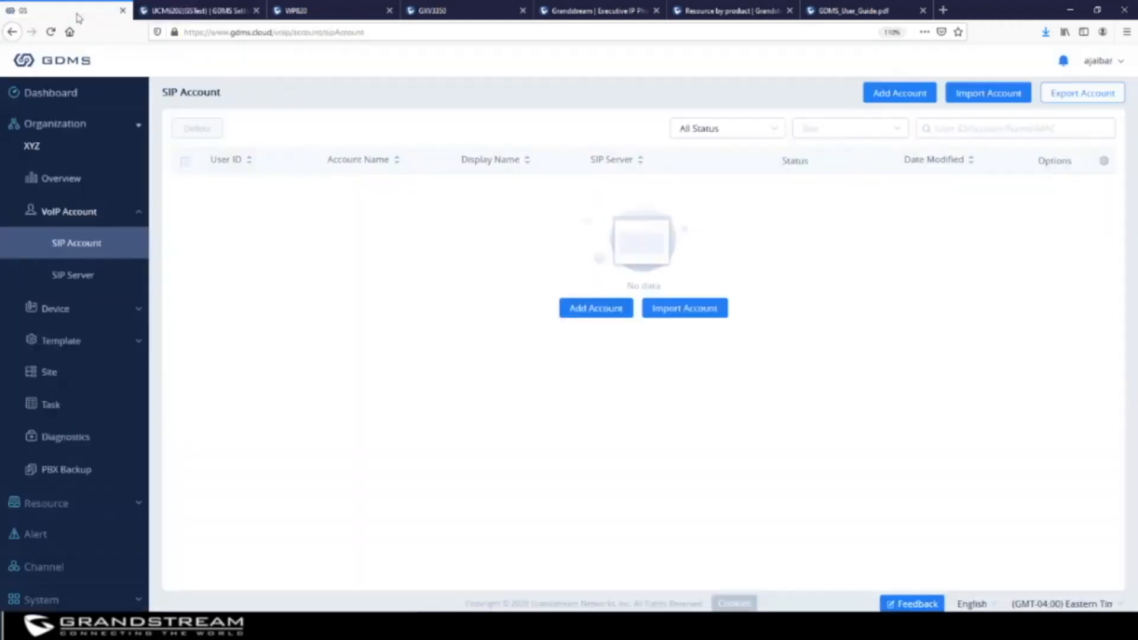
click(75, 266)
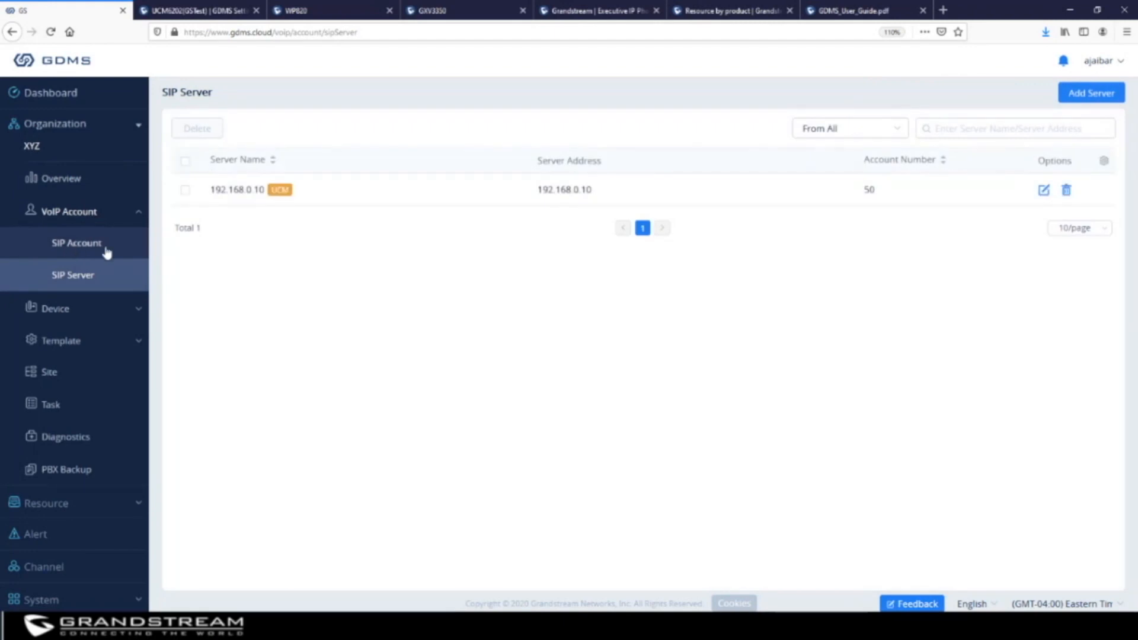
drag(310, 193, 269, 194)
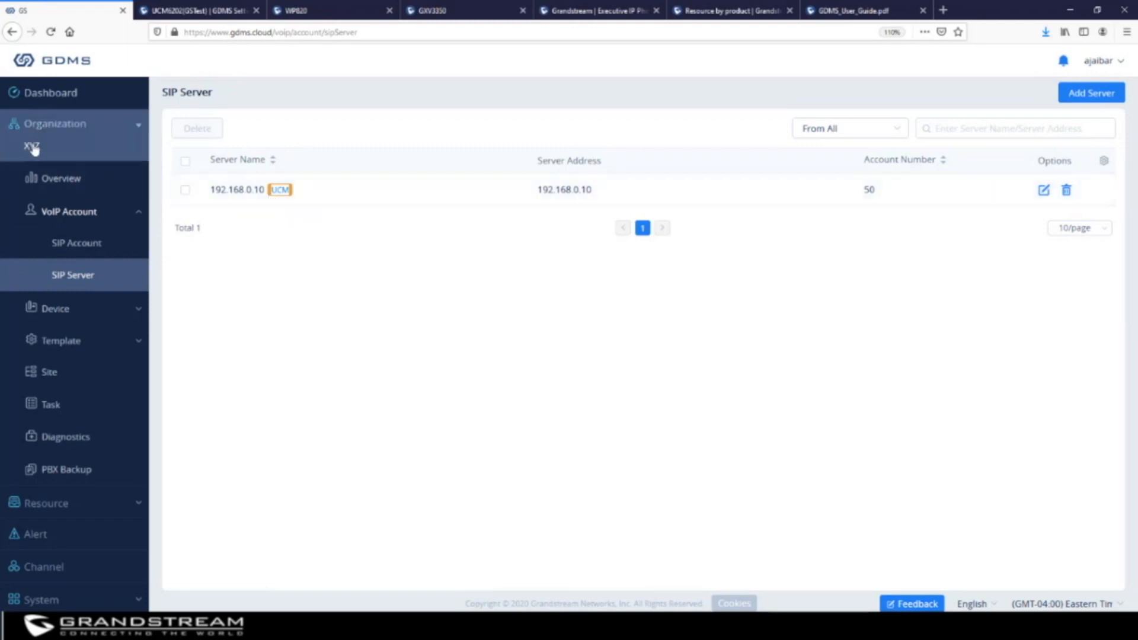
click(75, 246)
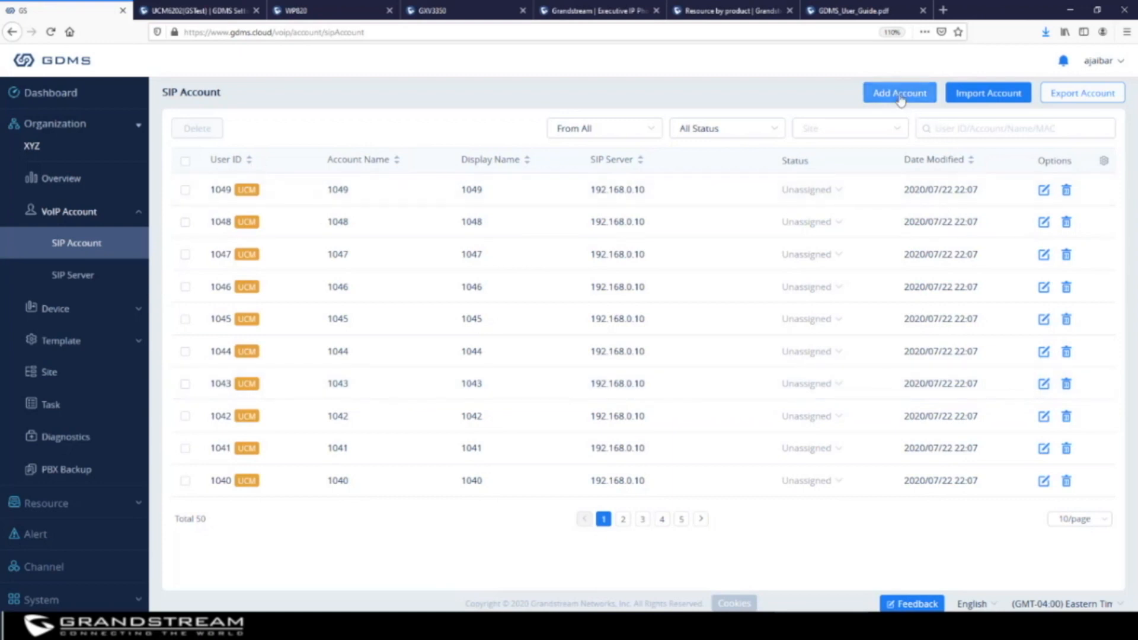
Open the About GDMS page showing version 1.0.2.6 and scroll its Supported Models list
click(38, 599)
scroll(50, 569, down, 2)
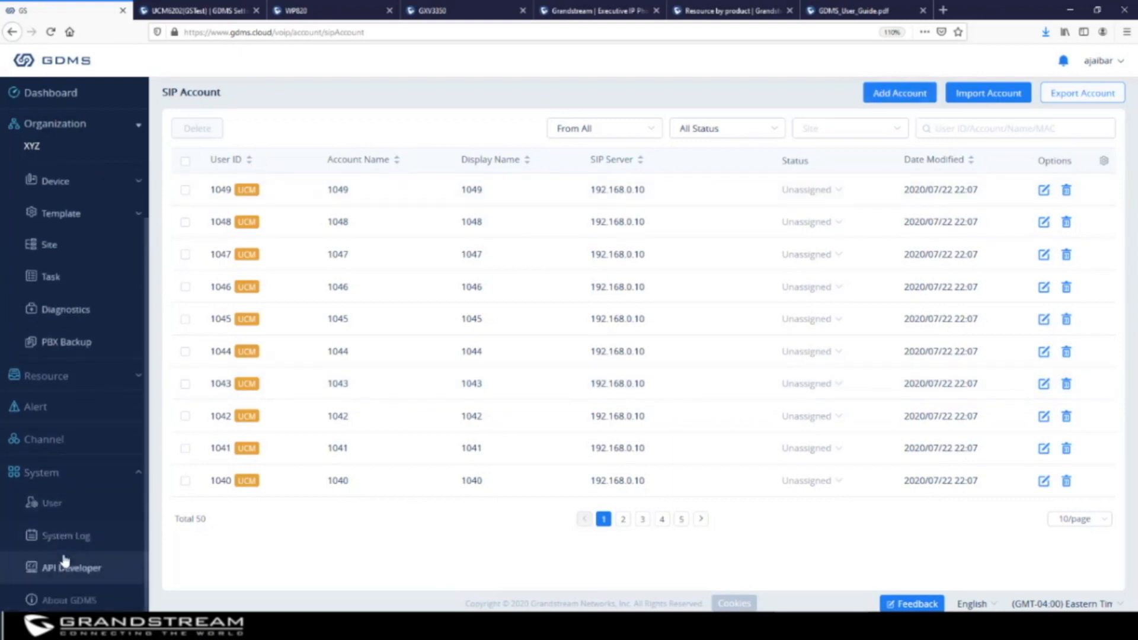
click(83, 601)
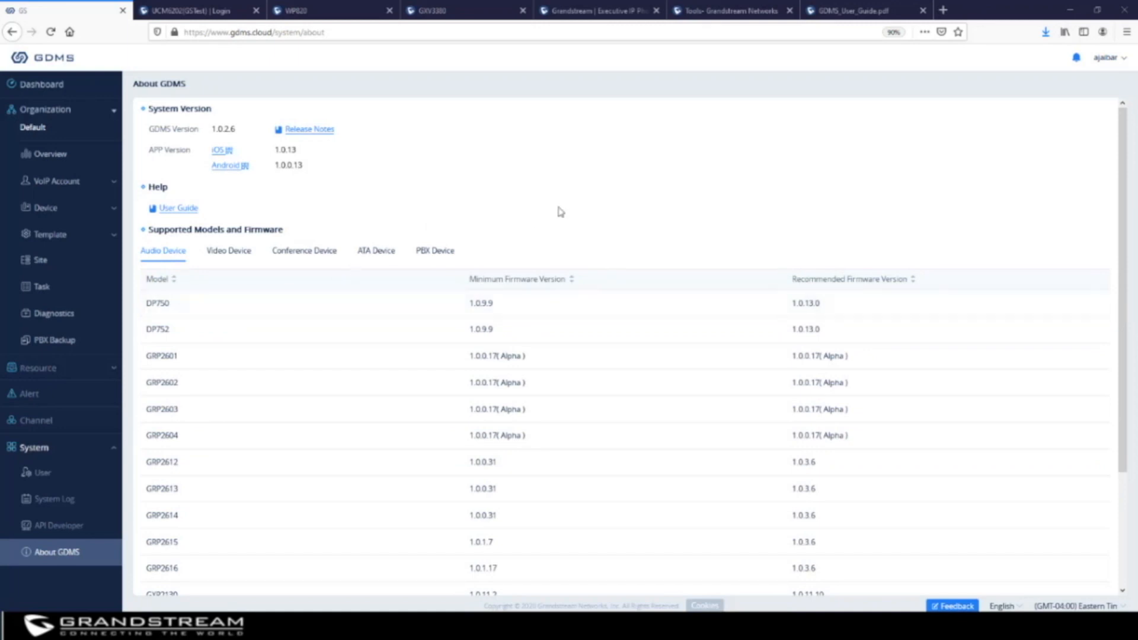
scroll(261, 430, down, 3)
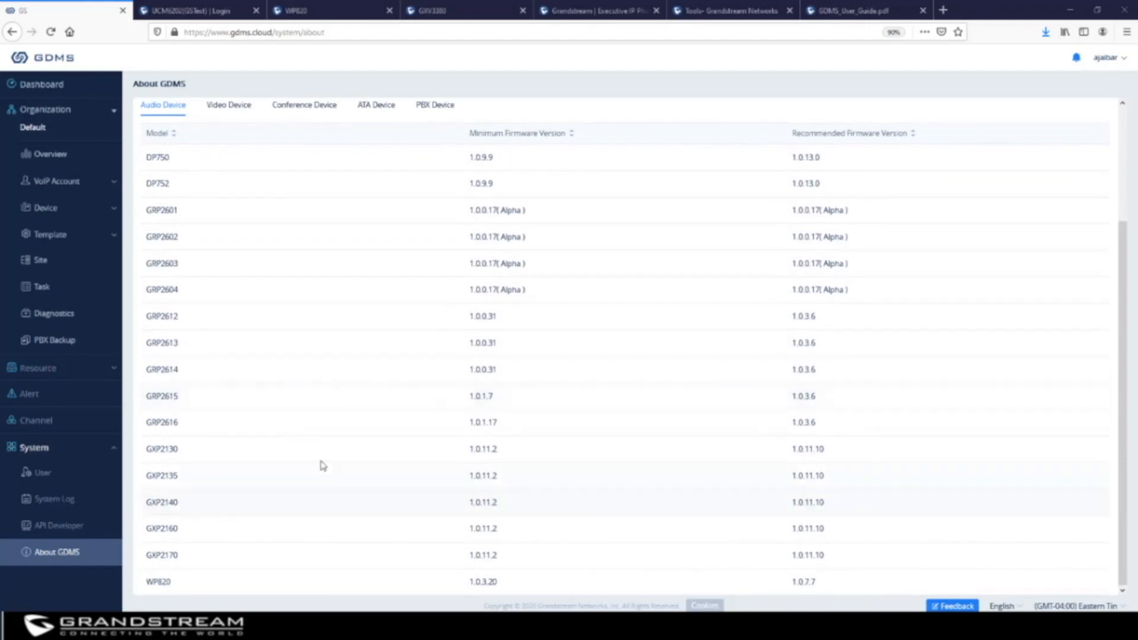
scroll(322, 466, up, 3)
Browse the Video, Conference, ATA and PBX firmware lists, then scroll the Audio Device list
click(228, 254)
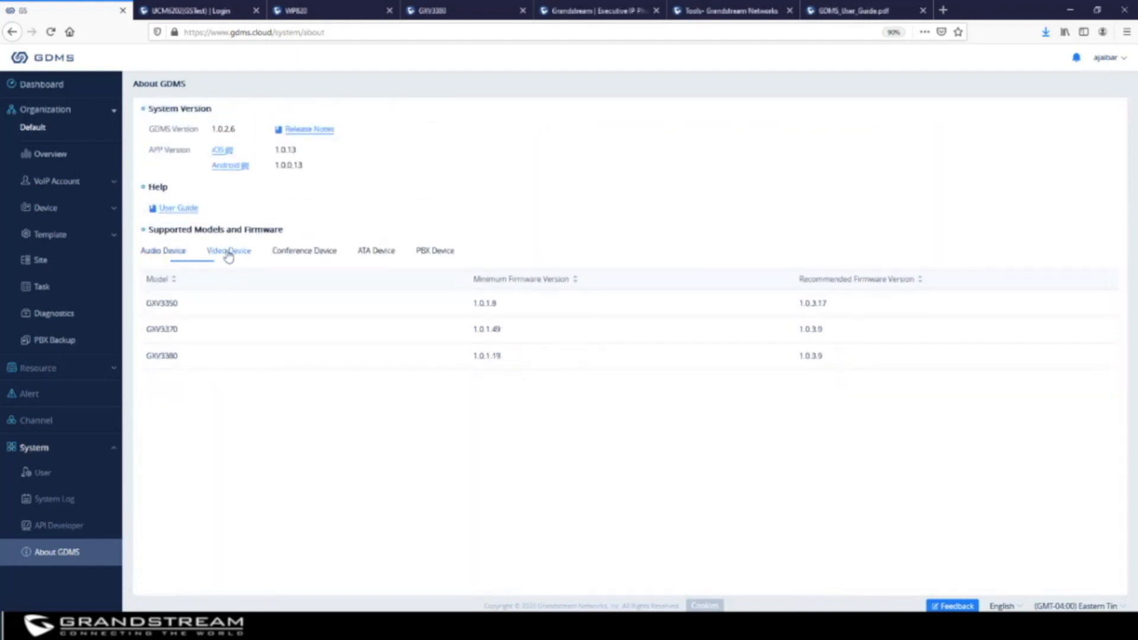
click(306, 255)
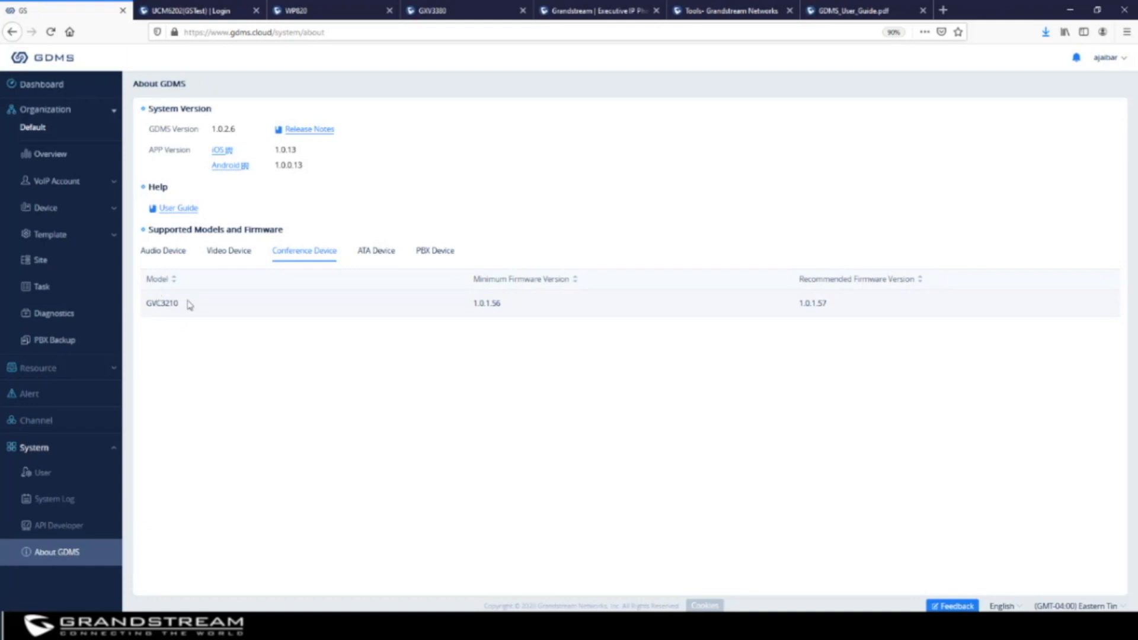
click(366, 254)
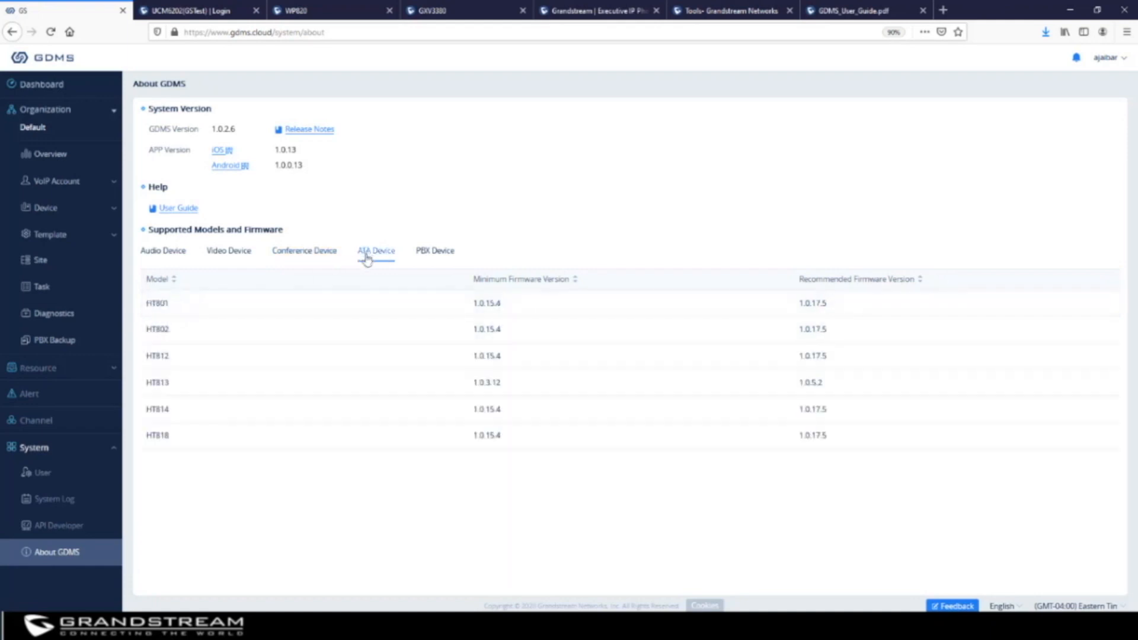
click(436, 256)
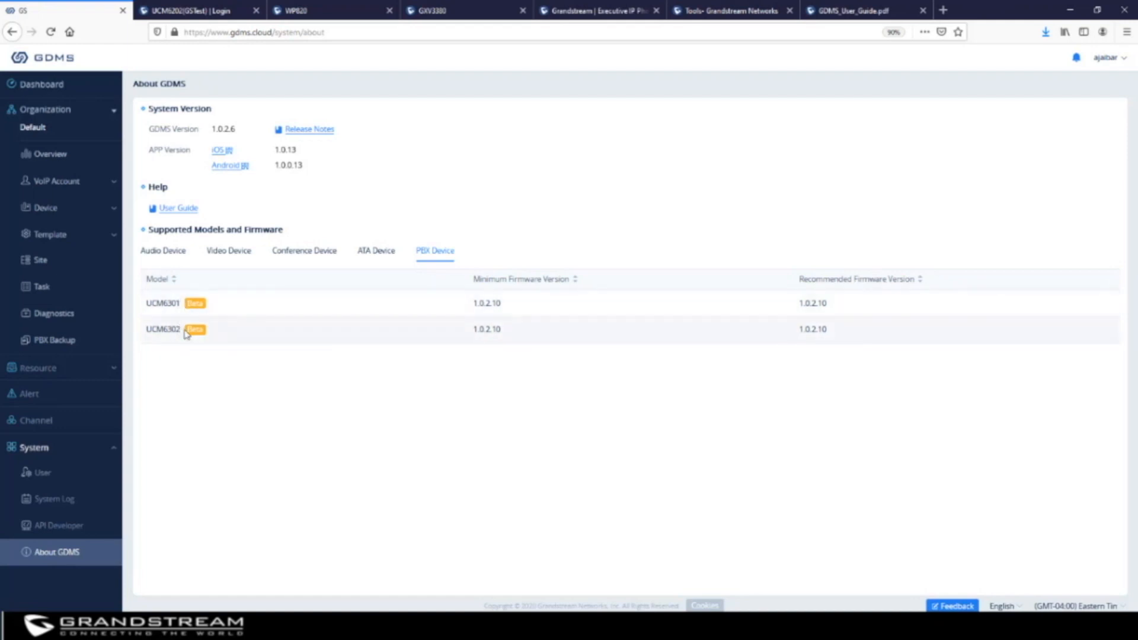
click(170, 251)
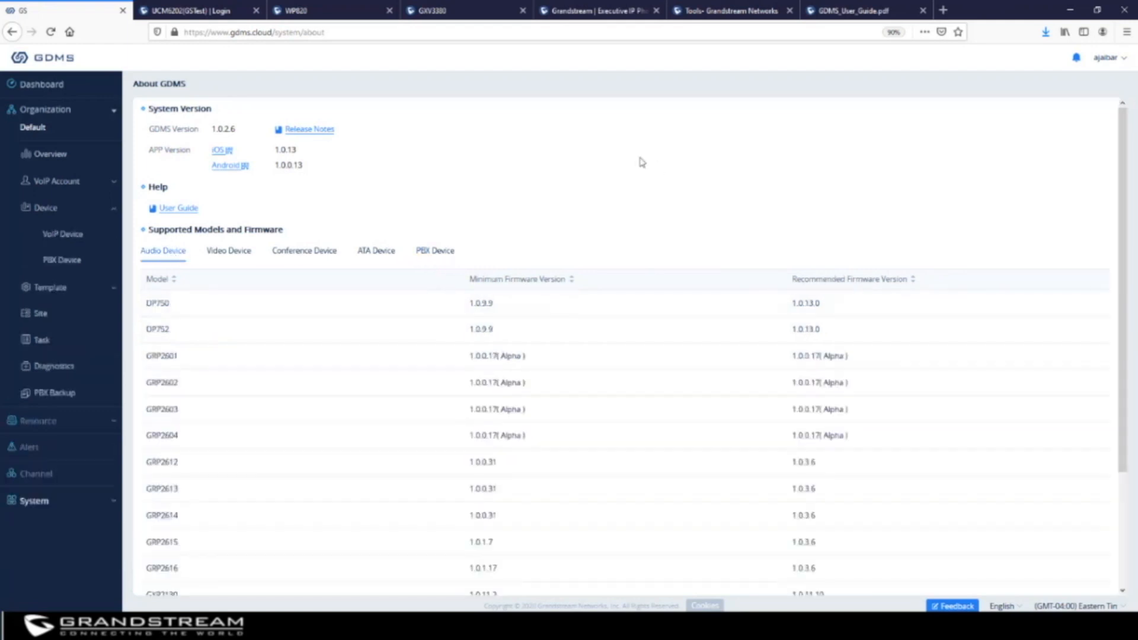
scroll(641, 162, down, 3)
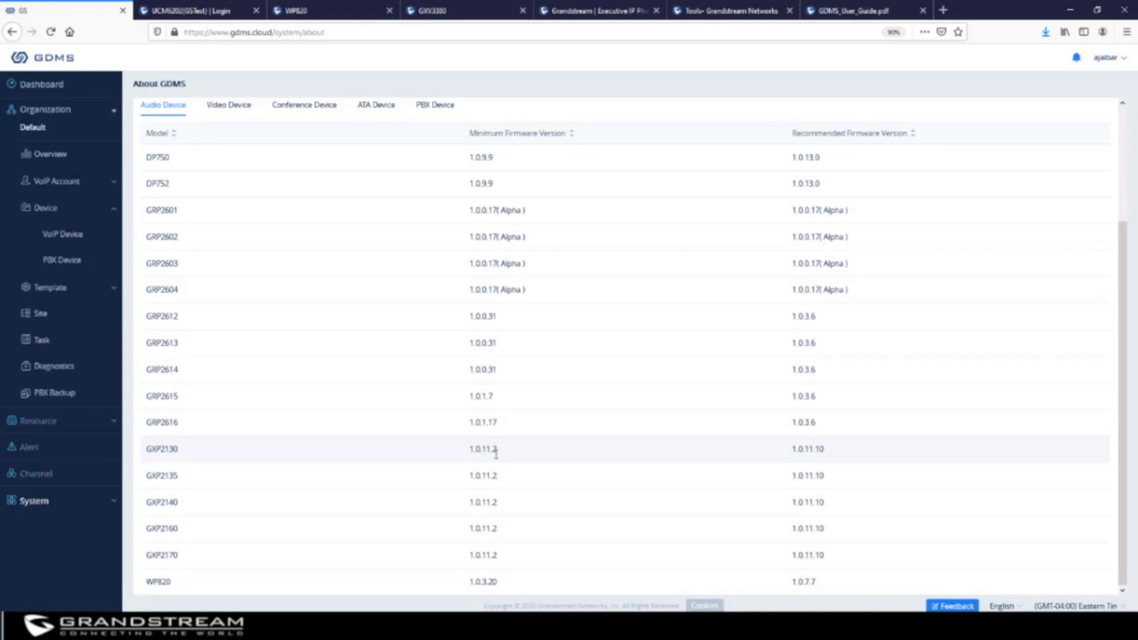
Sign in to the GRP2616 phone's web UI with the admin account and its password
click(718, 12)
click(596, 10)
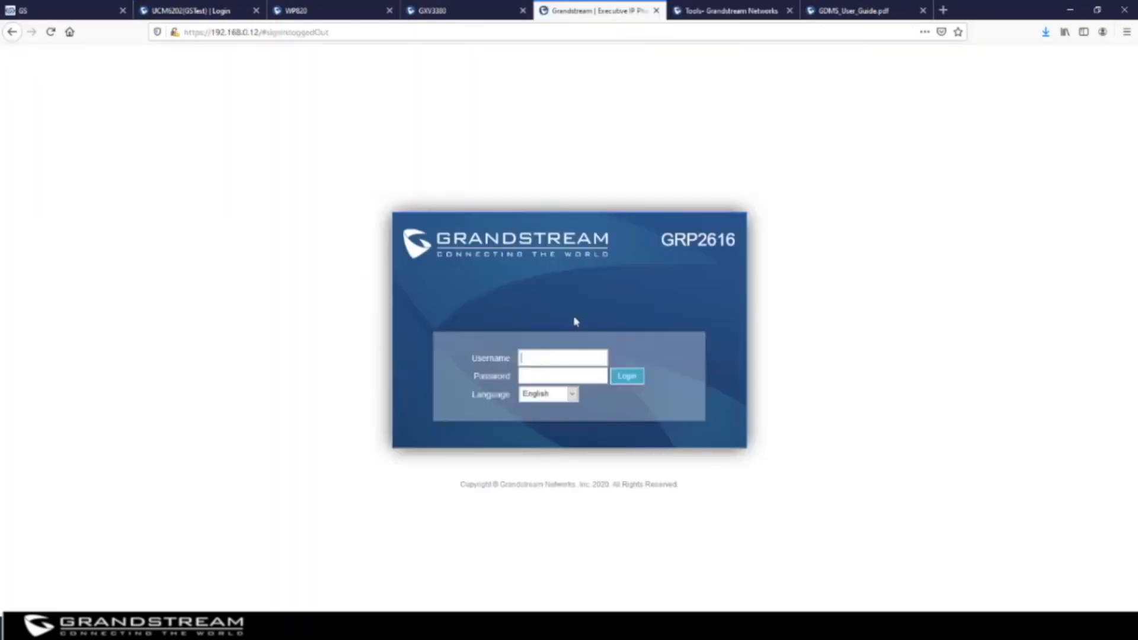
click(573, 359)
key(Tab)
click(621, 379)
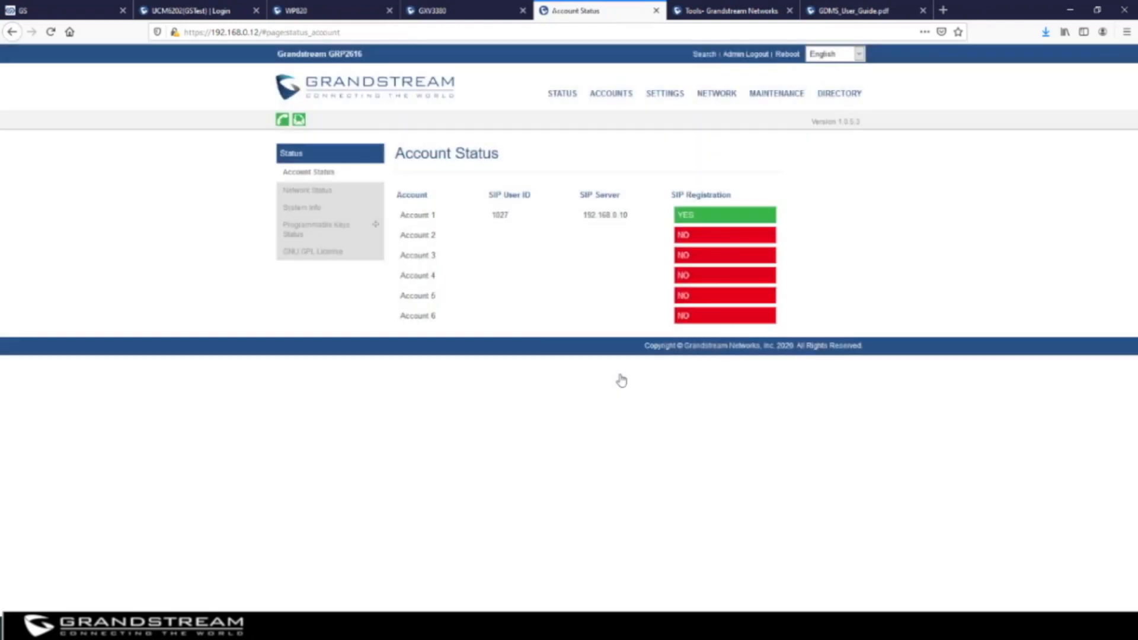
mouse_move(762, 94)
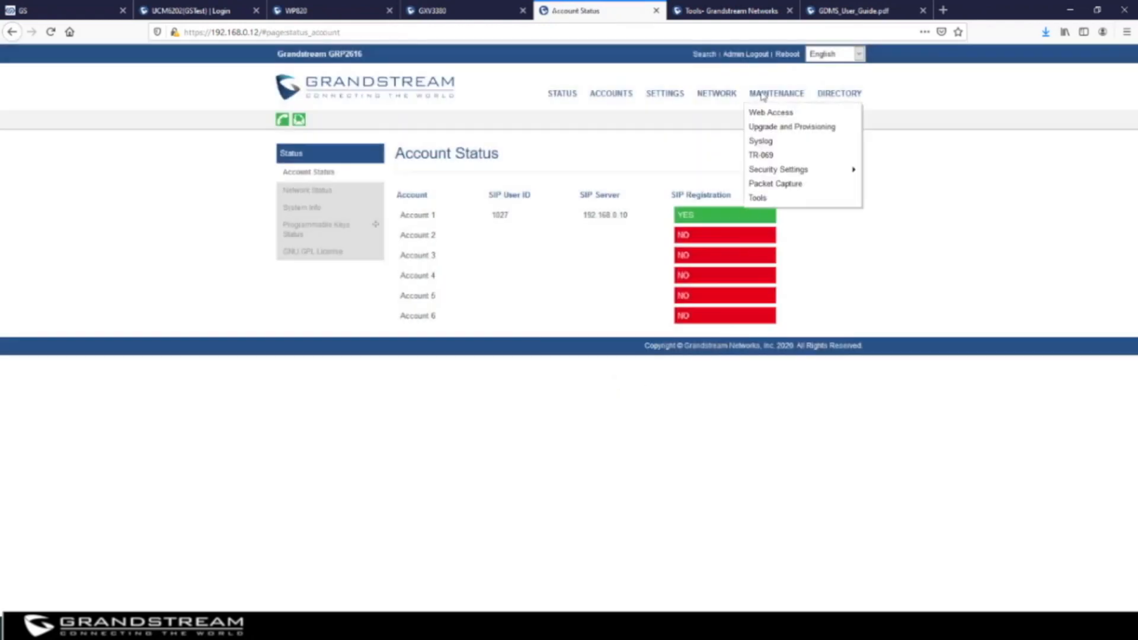
click(768, 155)
mouse_move(658, 201)
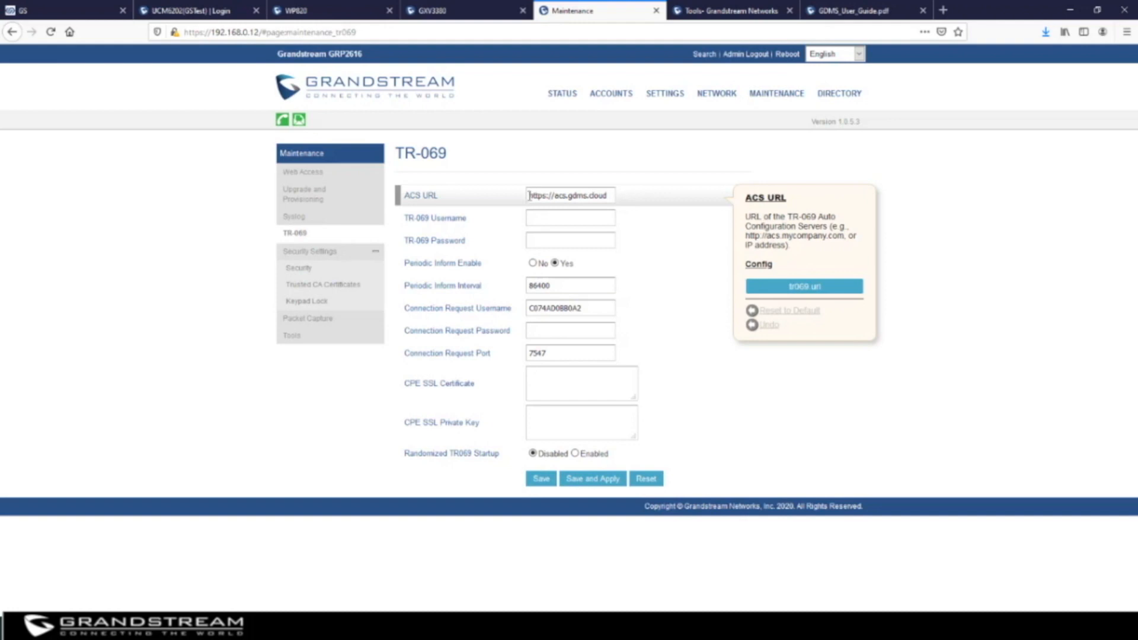
drag(527, 196, 616, 195)
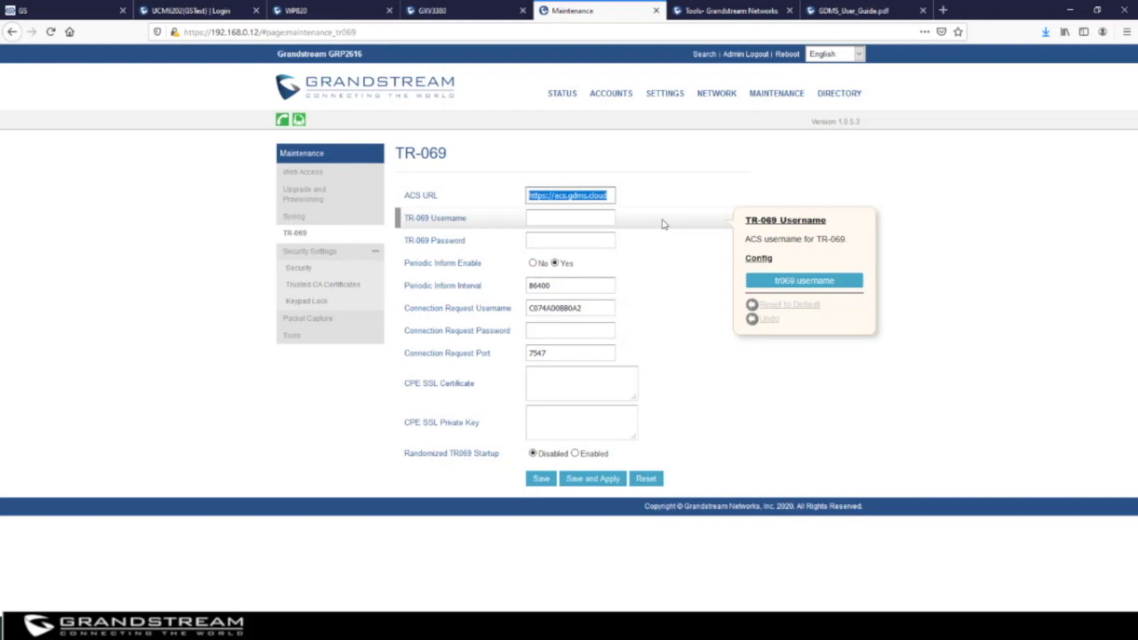
double_click(597, 308)
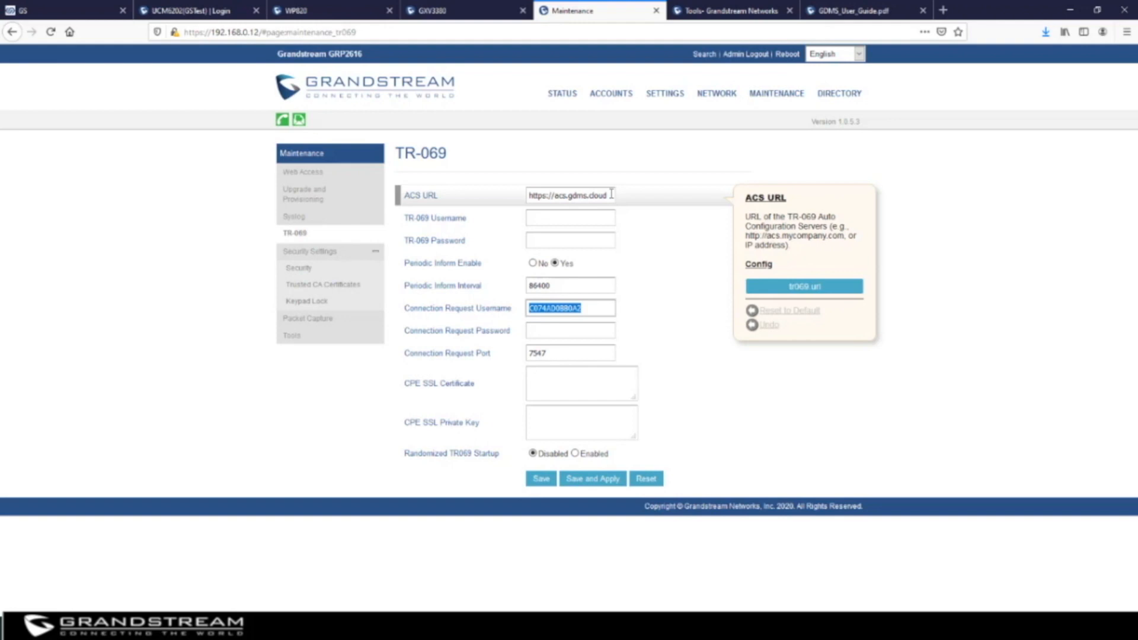
mouse_move(777, 93)
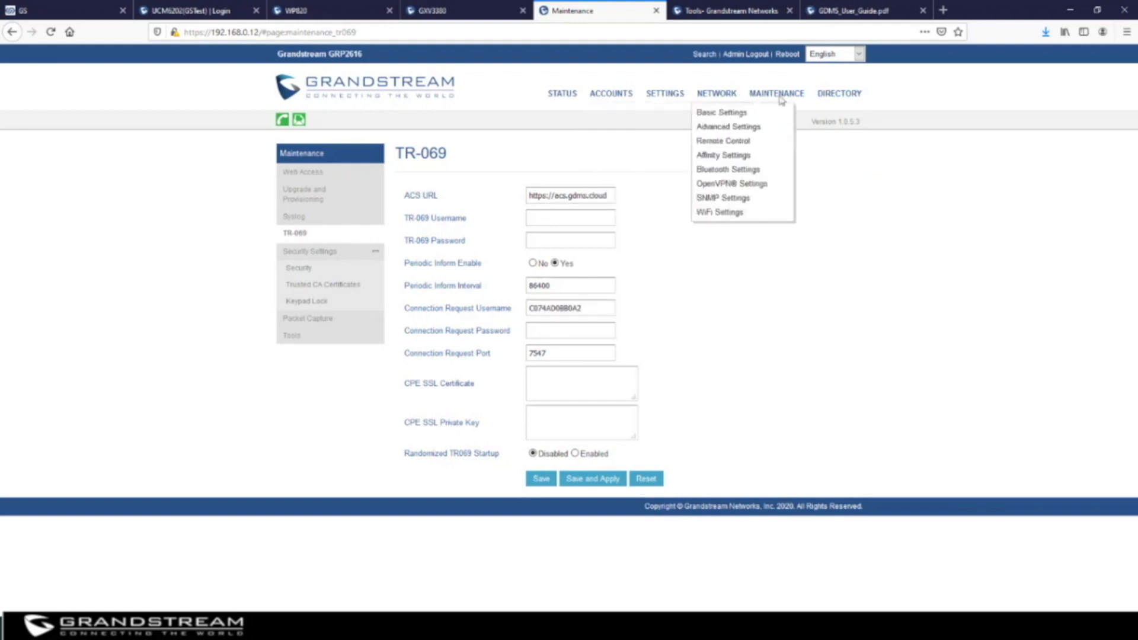
click(792, 126)
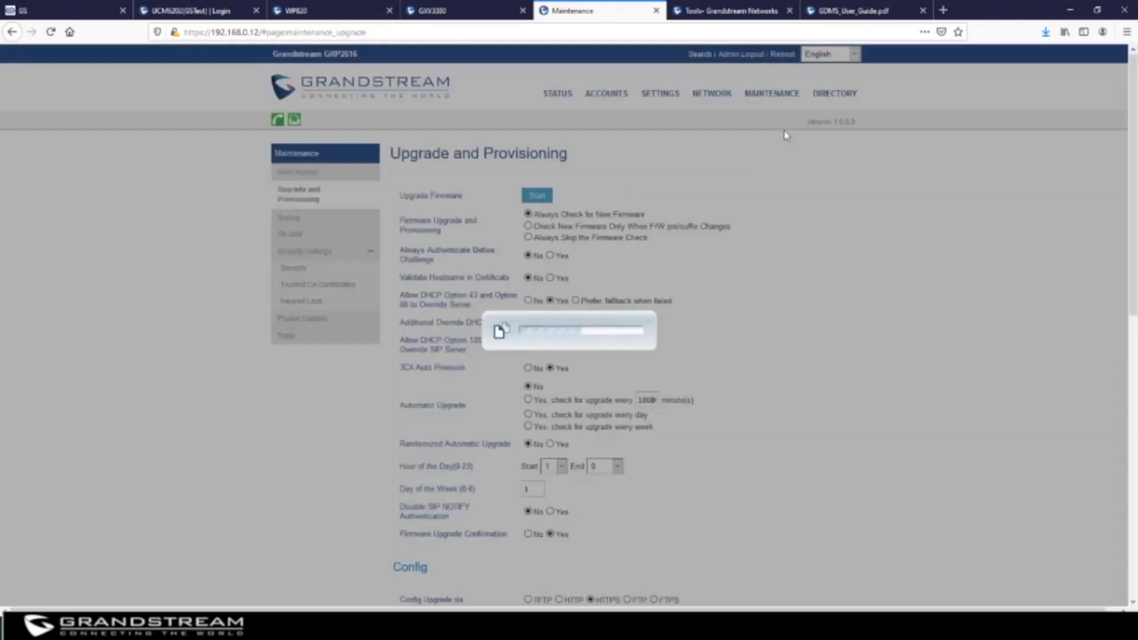
scroll(609, 334, down, 5)
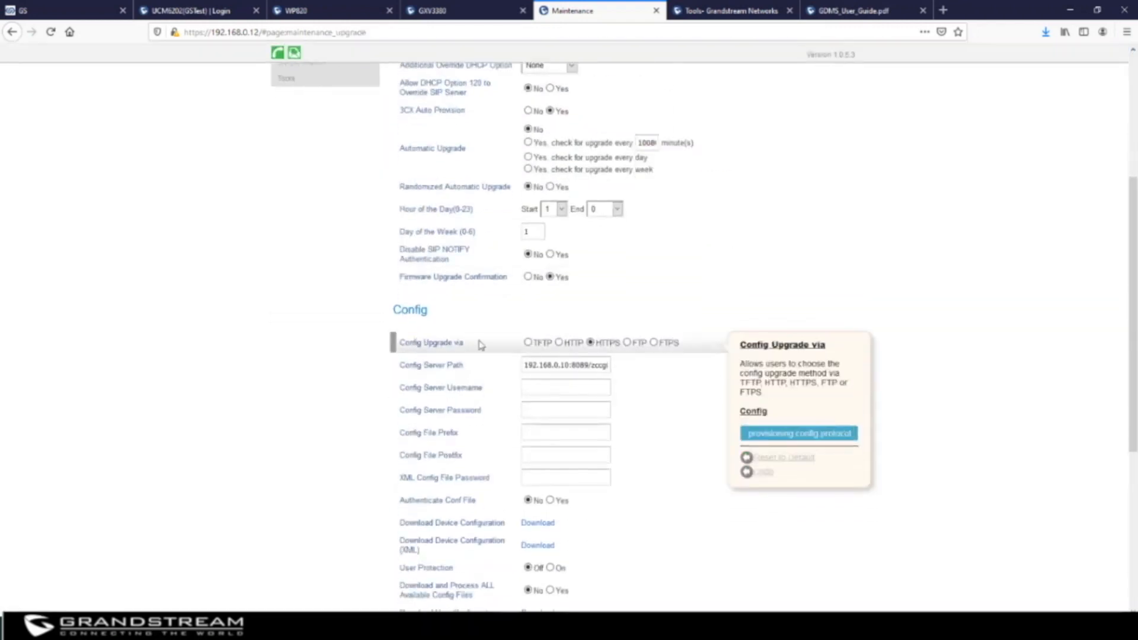
mouse_move(578, 348)
drag(525, 365, 634, 362)
text(www)
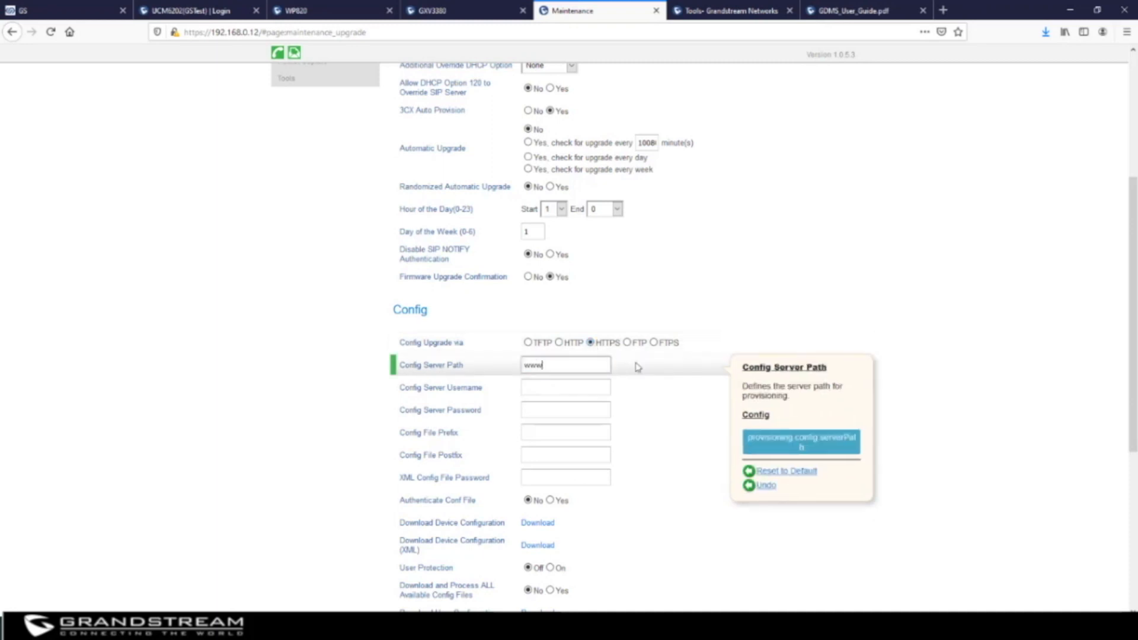
text(.gdms.cloud/prs)
key(BackSpace)
text(eset)
scroll(688, 296, up, 5)
Recheck TR-069 ACS URL, connection request username, port and inform interval, then return to GDMS
mouse_move(695, 98)
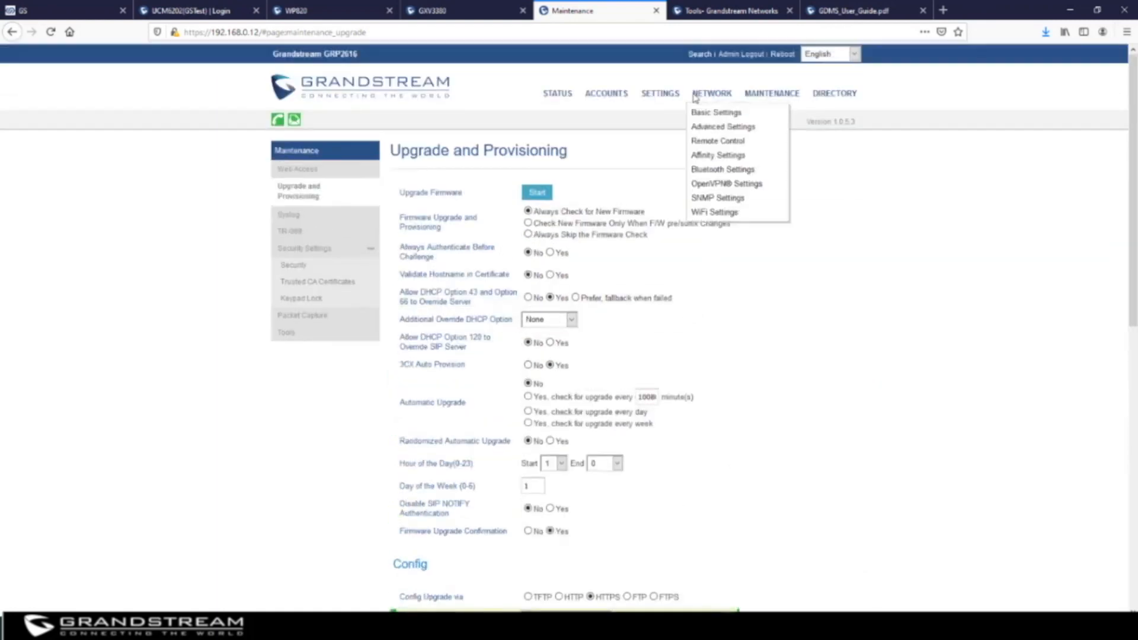
mouse_move(764, 96)
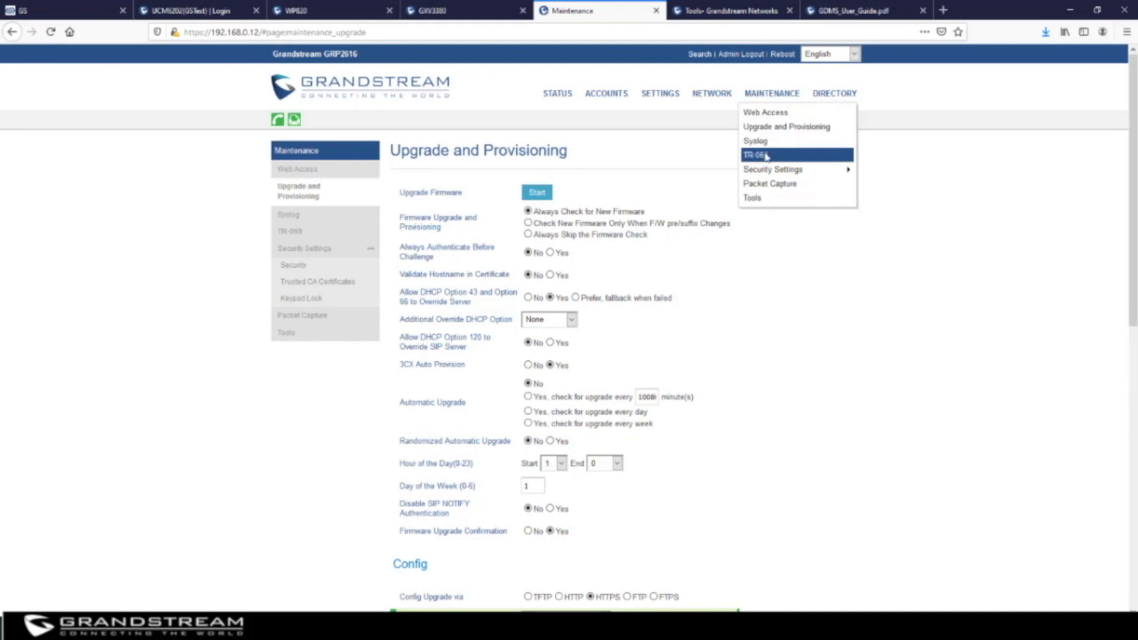
click(766, 157)
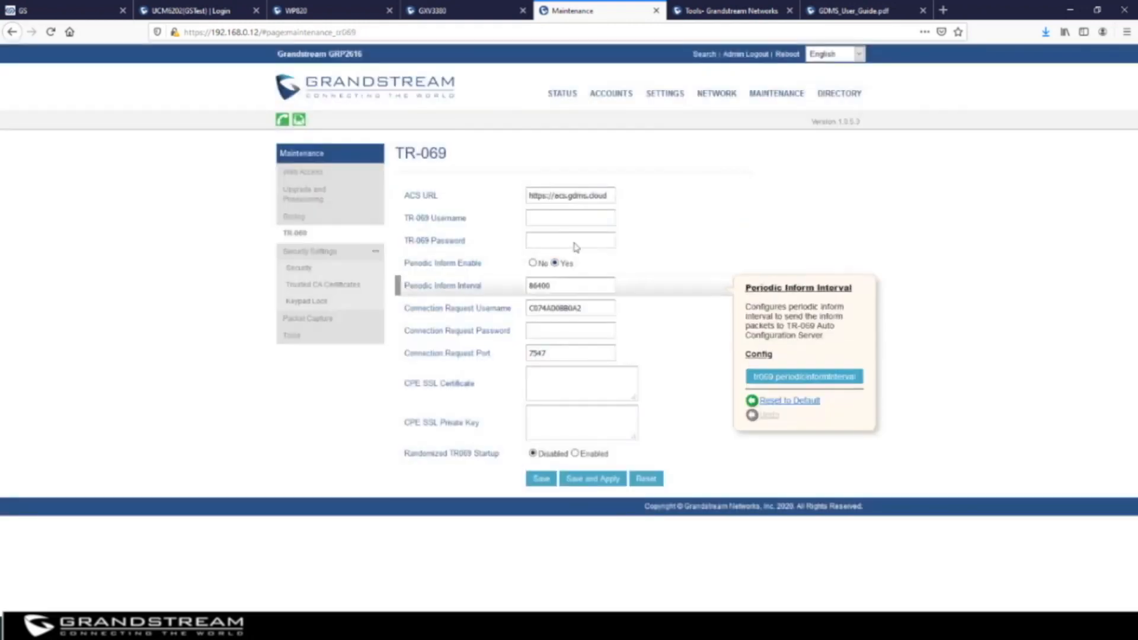
click(606, 197)
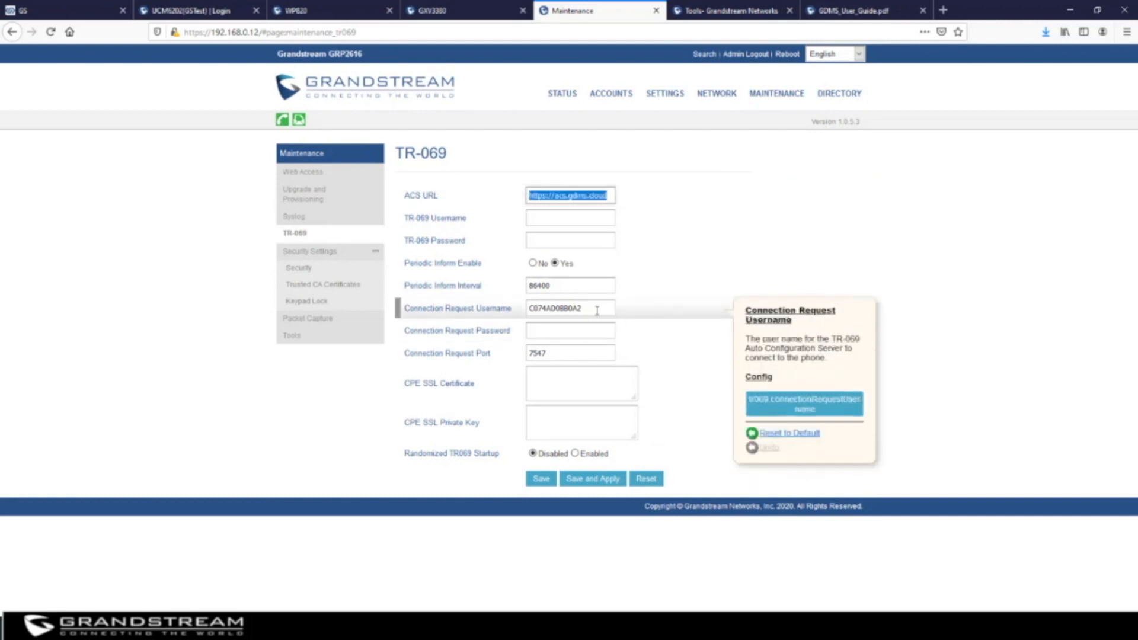
click(465, 311)
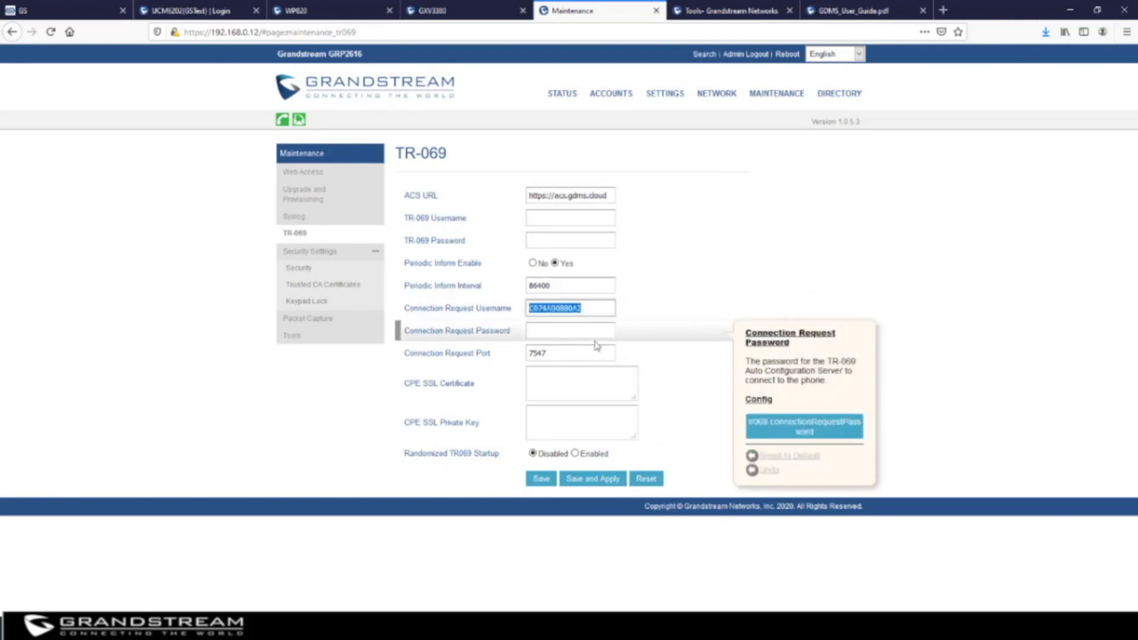
click(474, 353)
click(499, 286)
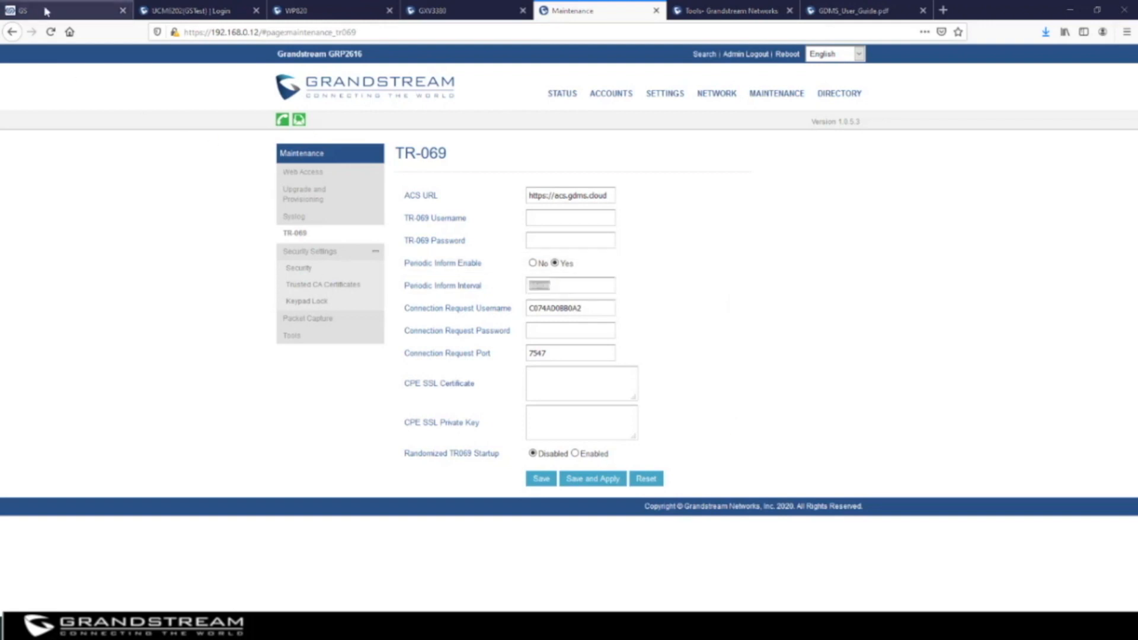
click(66, 10)
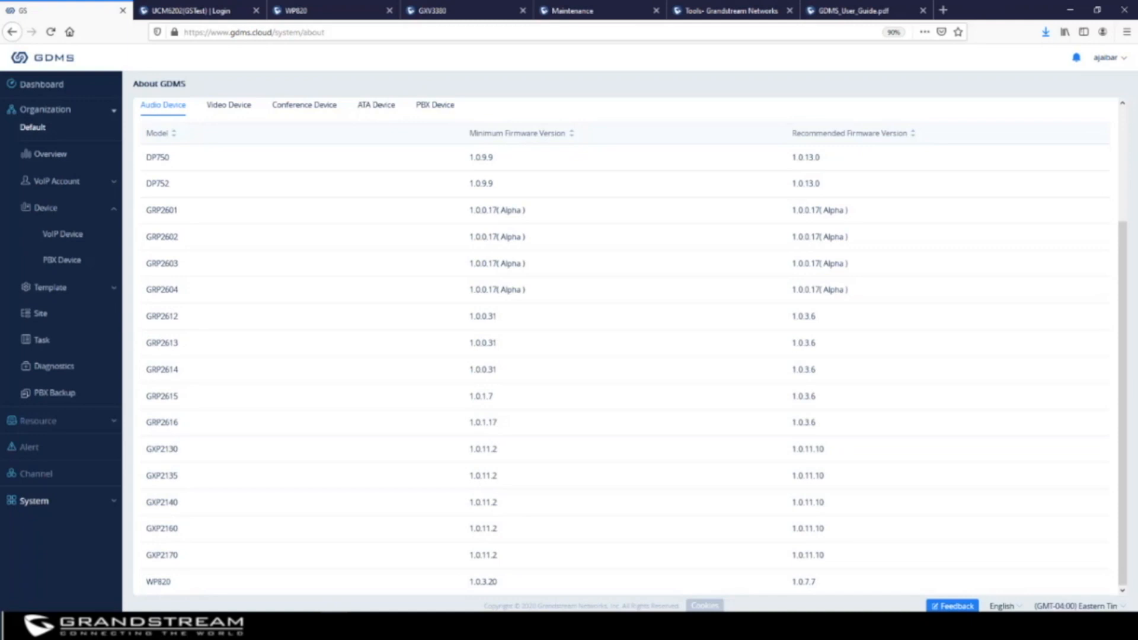